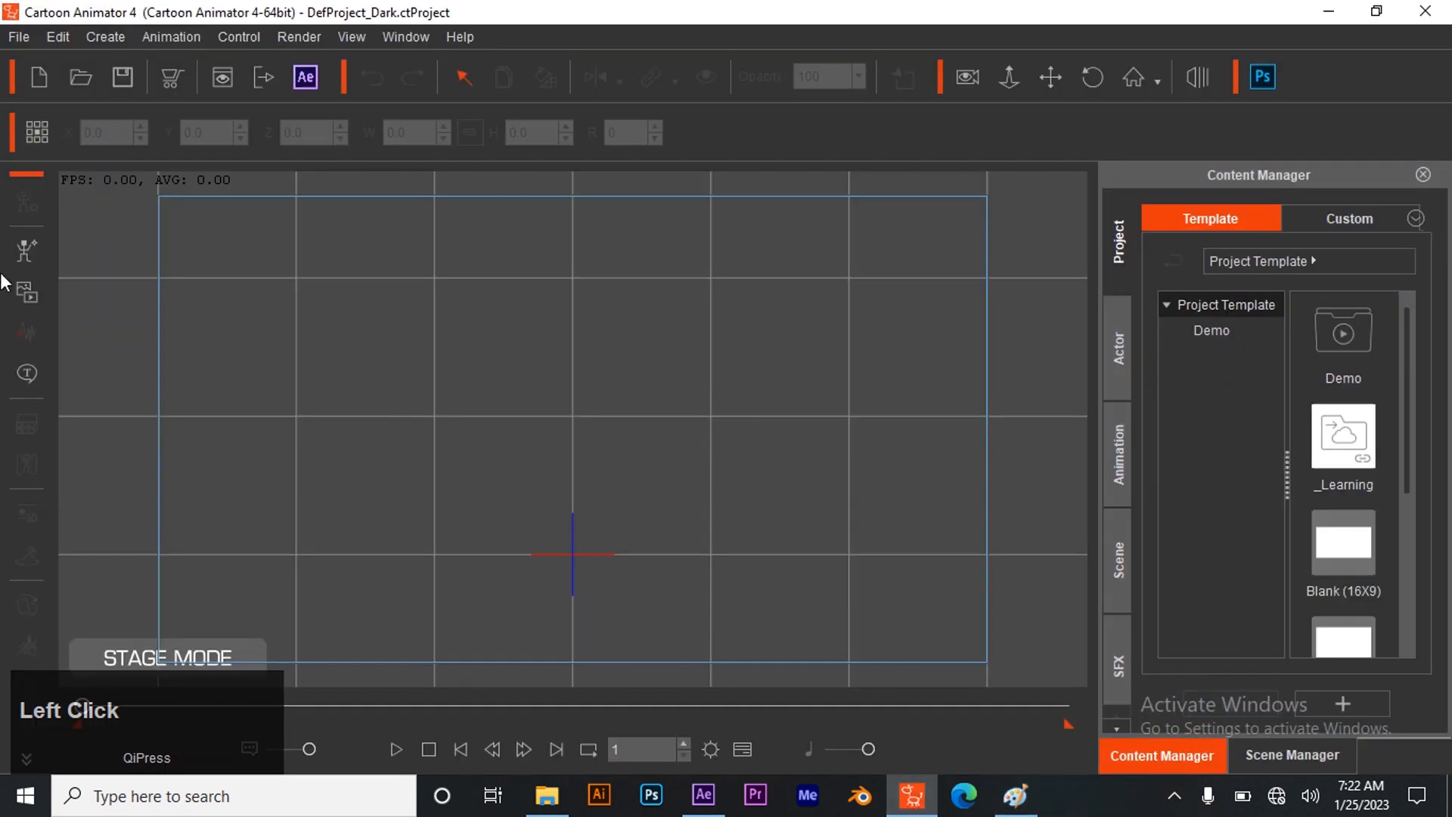
- Import the security 1 character from the Characters folder of the Countdown movie project
click(4, 37)
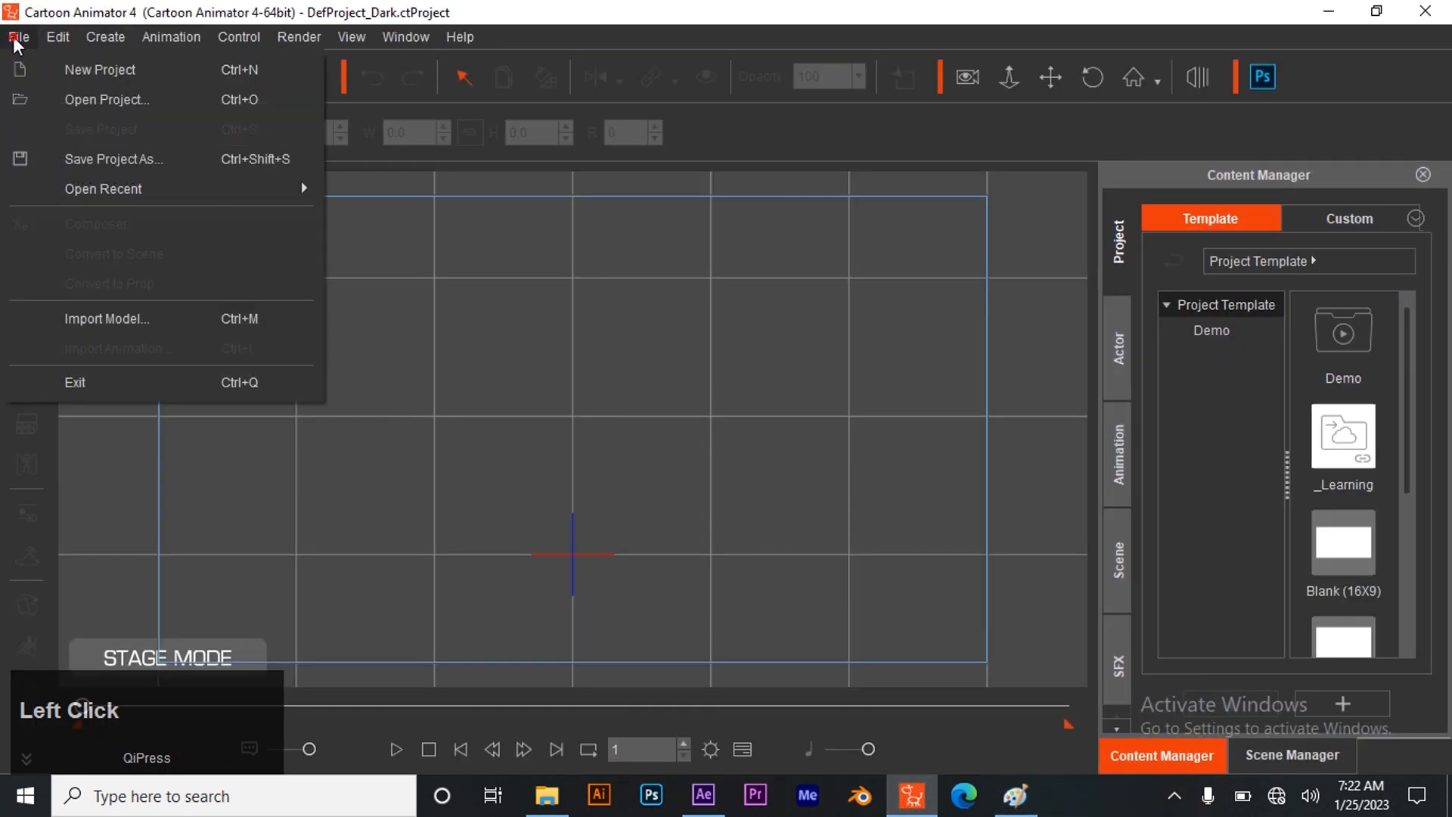
click(202, 310)
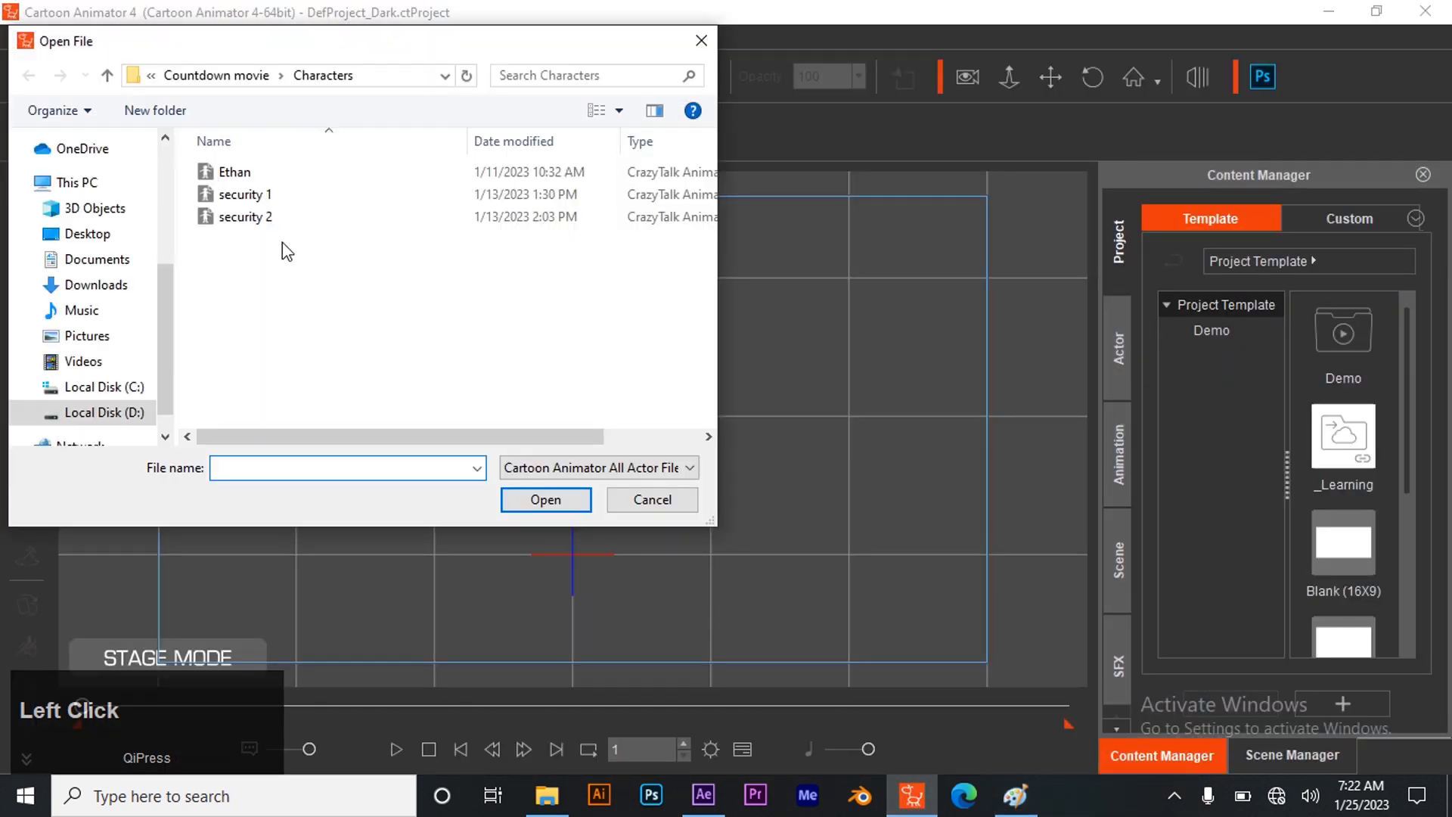
click(229, 198)
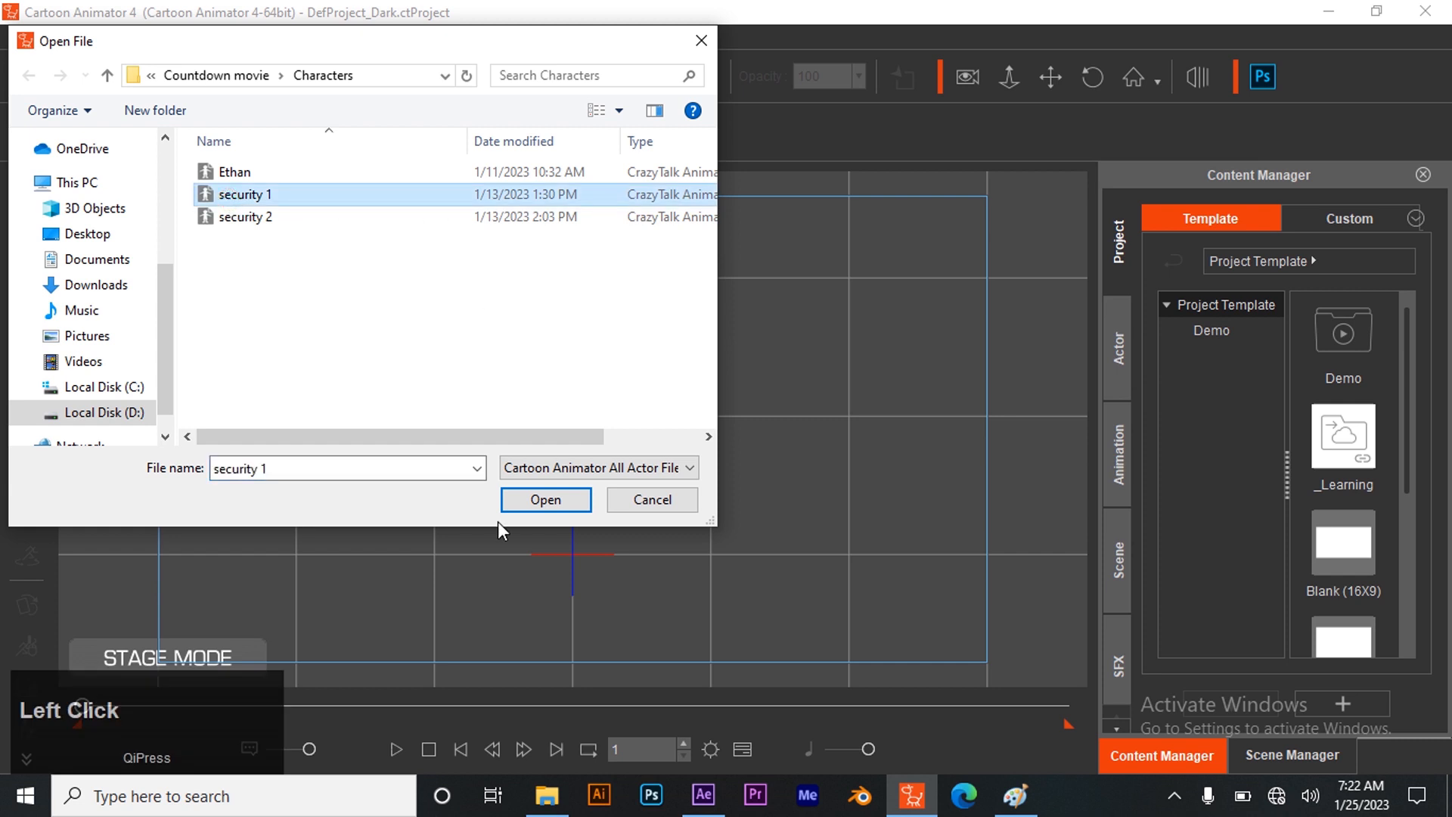
click(540, 508)
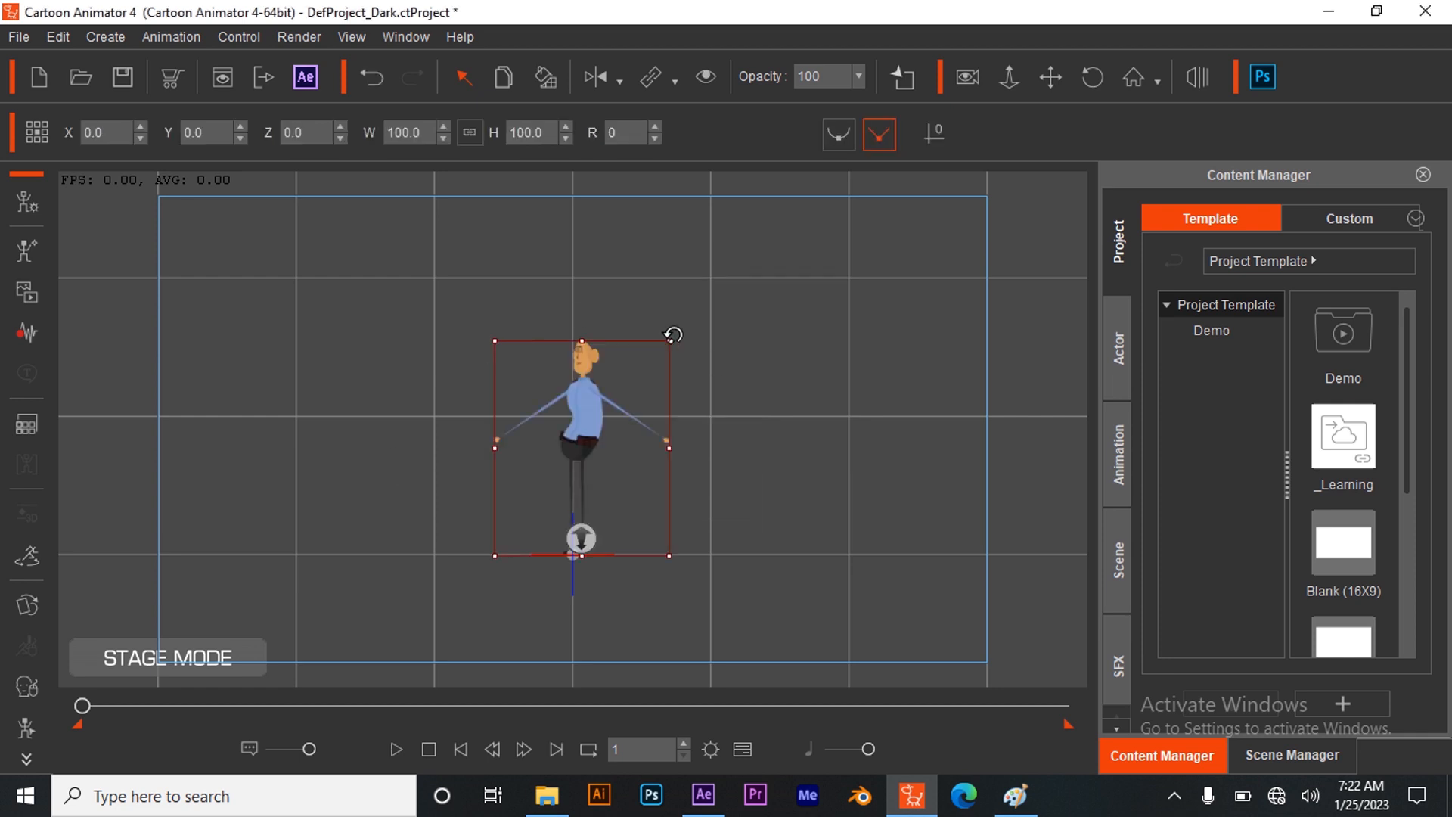
- Scale the guard up to about 203% and centre the whole body inside the camera frame
drag(665, 336, 814, 186)
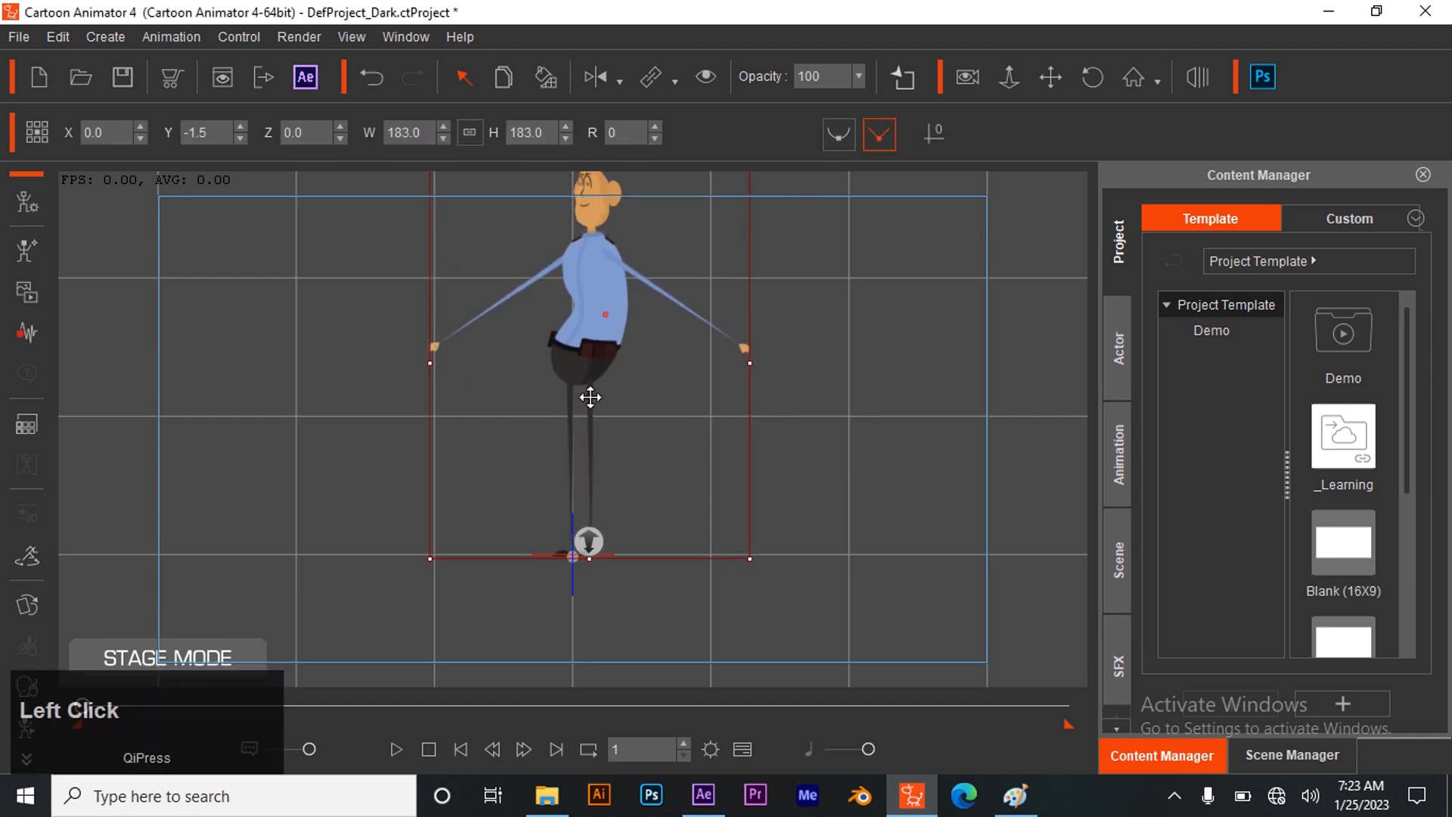
drag(592, 386, 588, 400)
drag(733, 250, 754, 207)
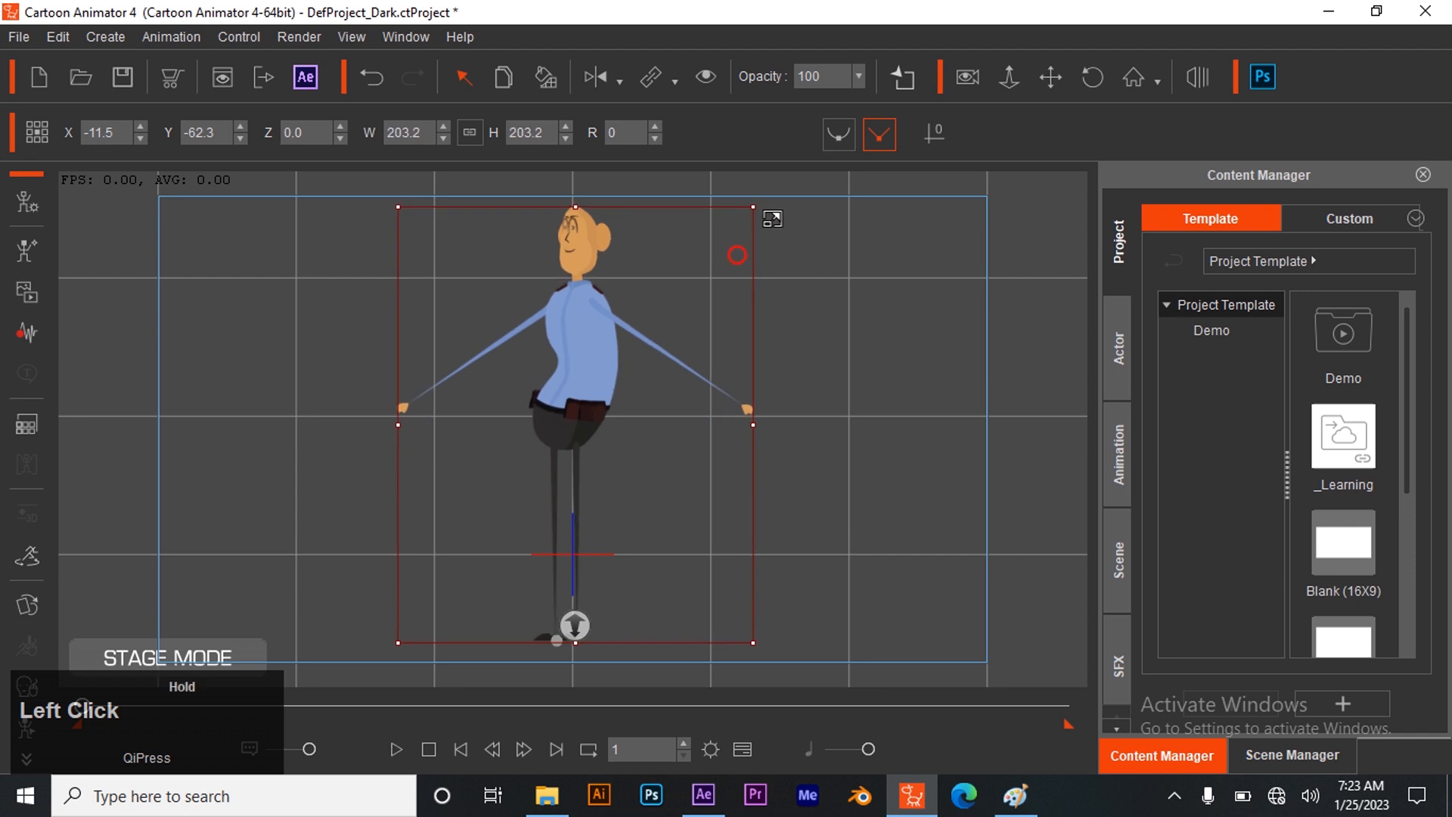
drag(564, 380, 575, 379)
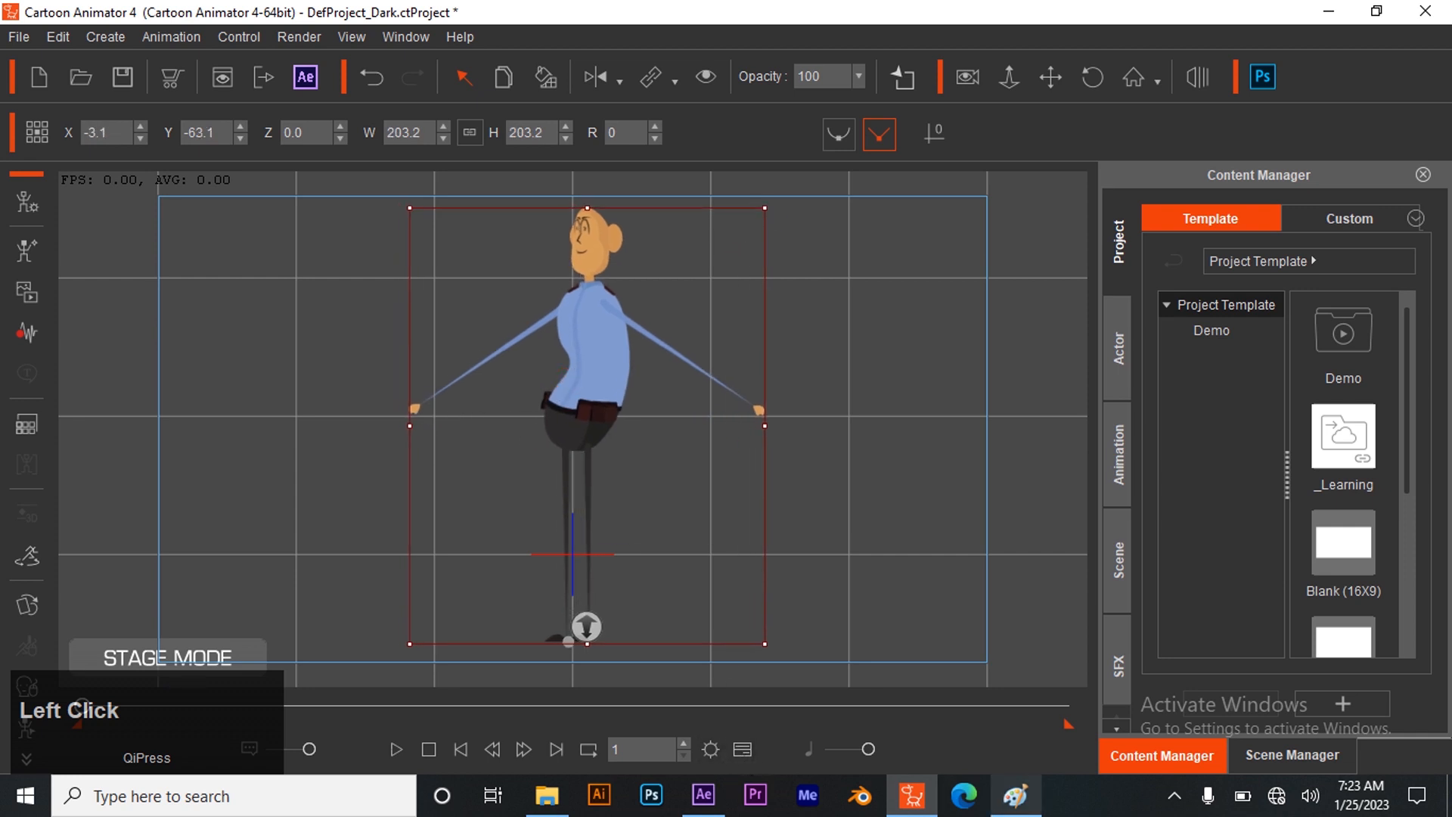
- Check the storyboard sketch in Paint, return to Cartoon Animator and flip the guard horizontally
click(1016, 795)
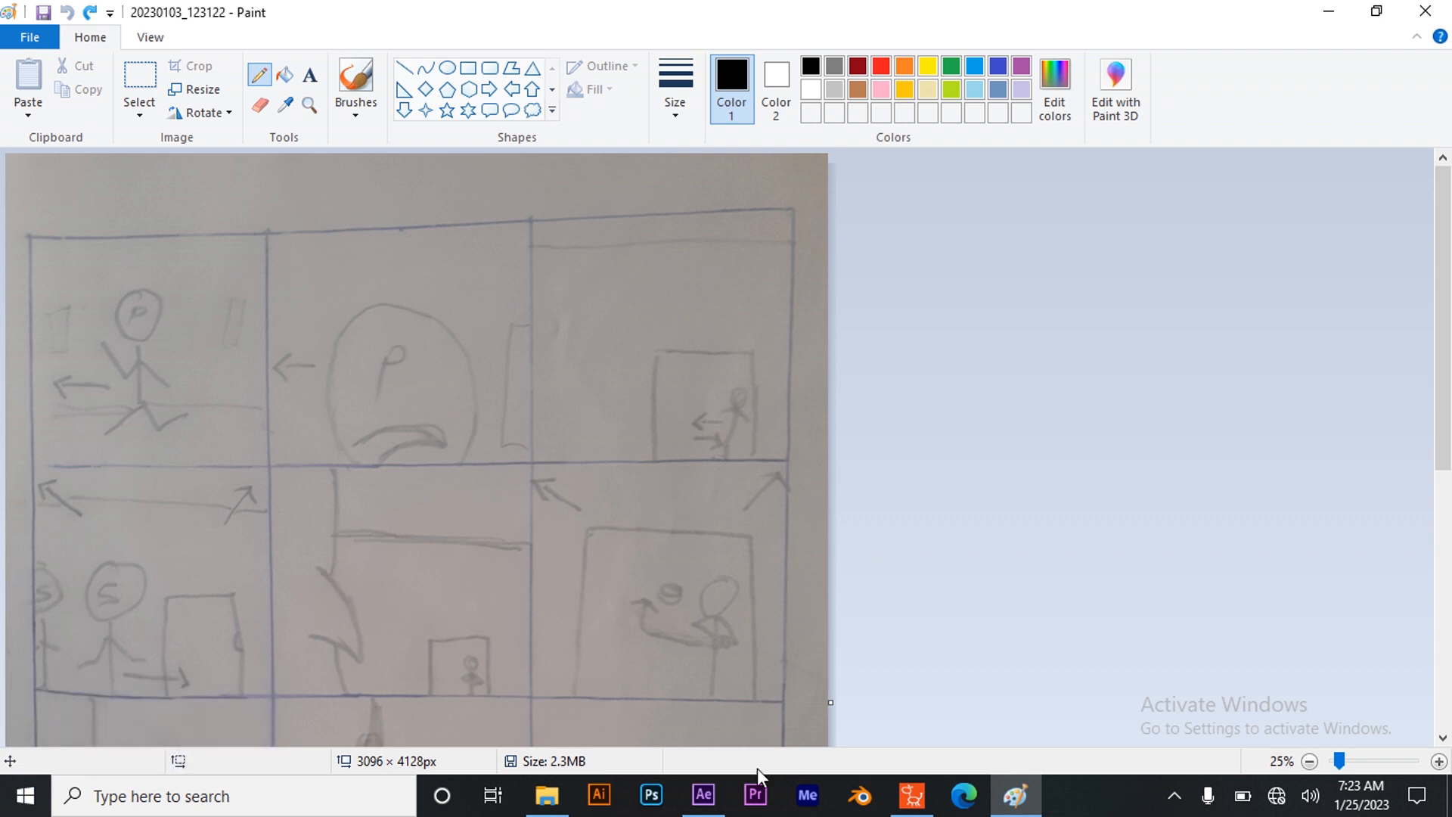
click(911, 794)
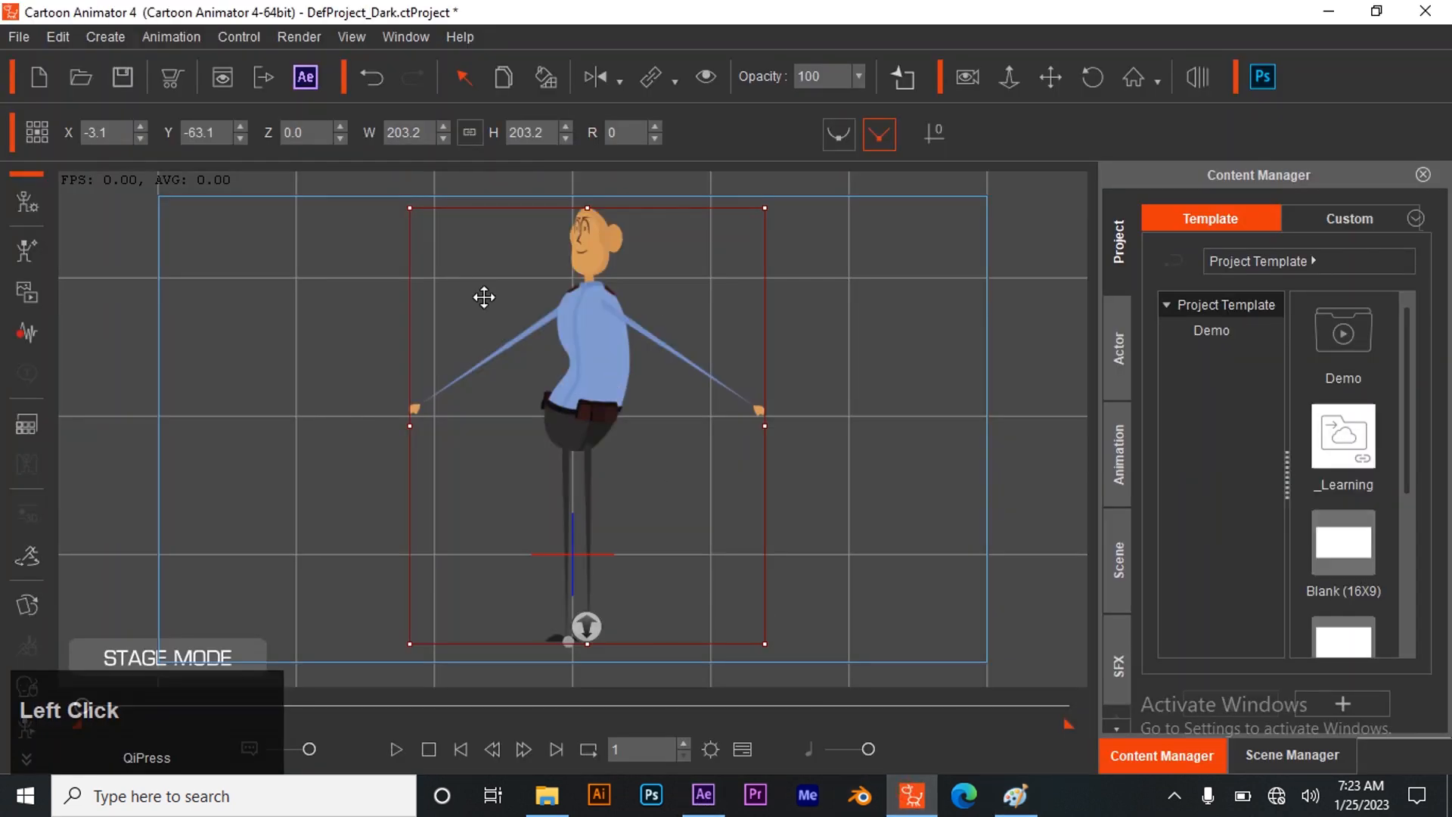
click(592, 72)
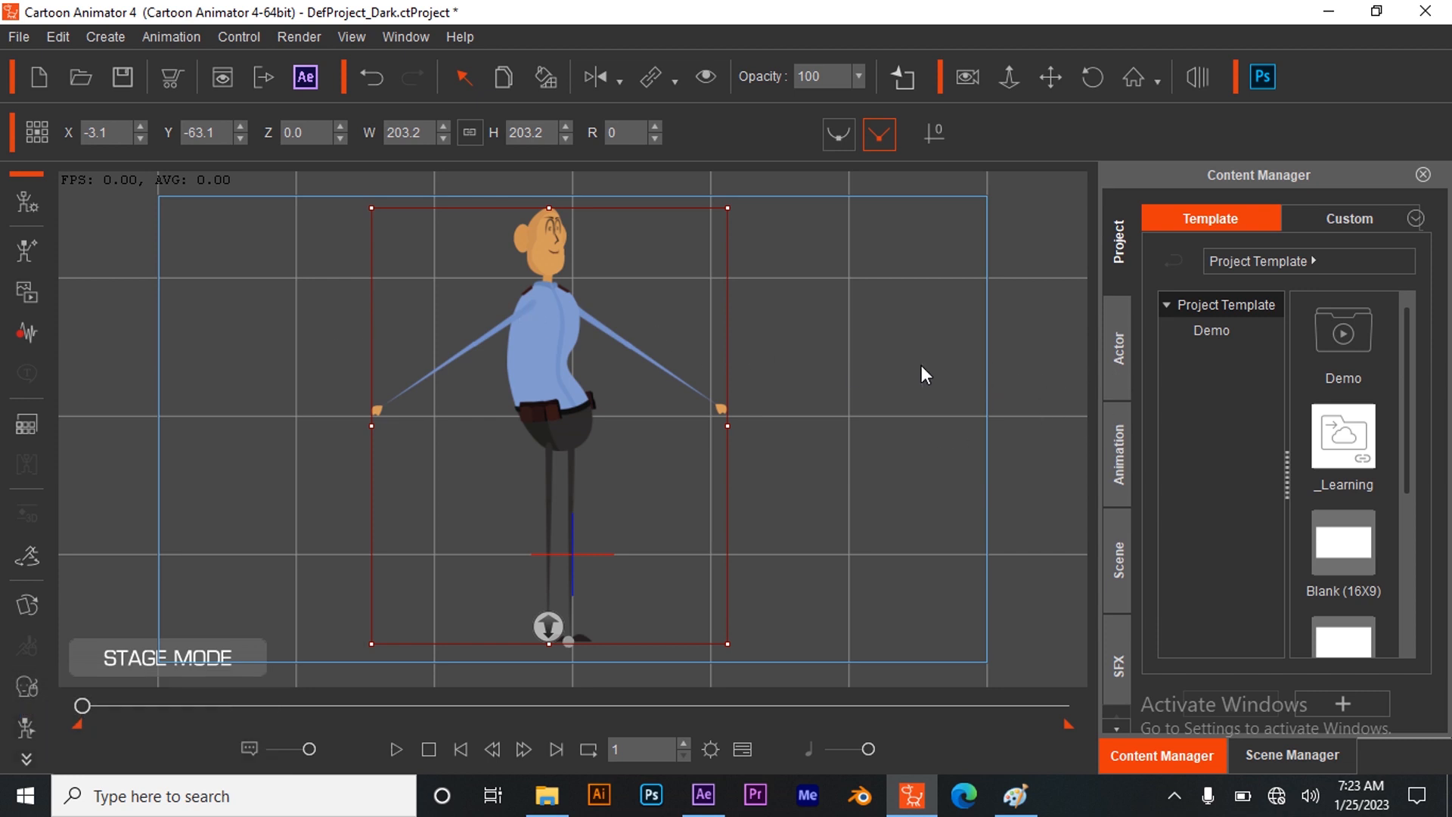
- Find the walk clips among the Side motions of _Turners_Male in the G3 Human motion templates
click(1118, 448)
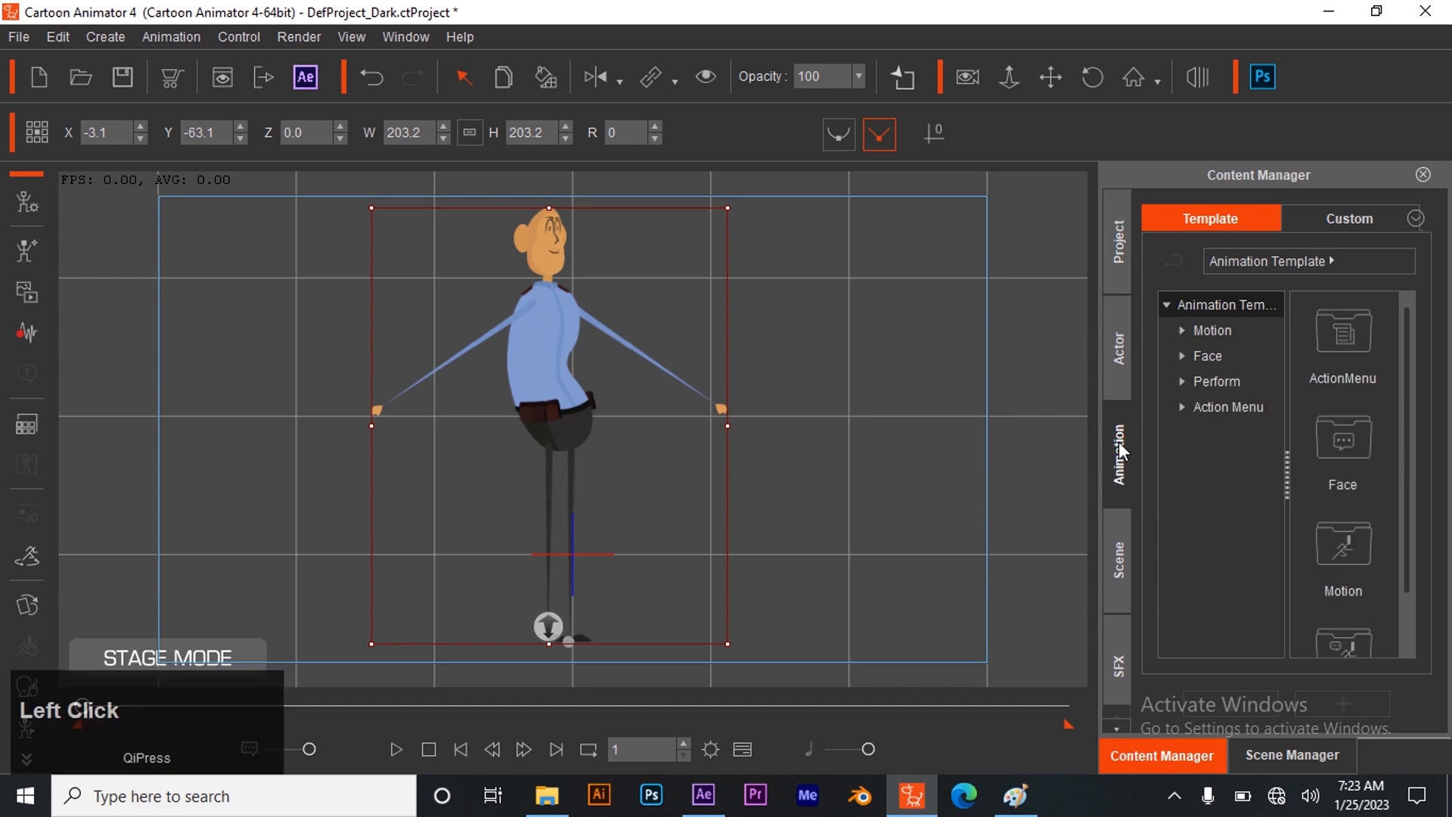
click(1212, 331)
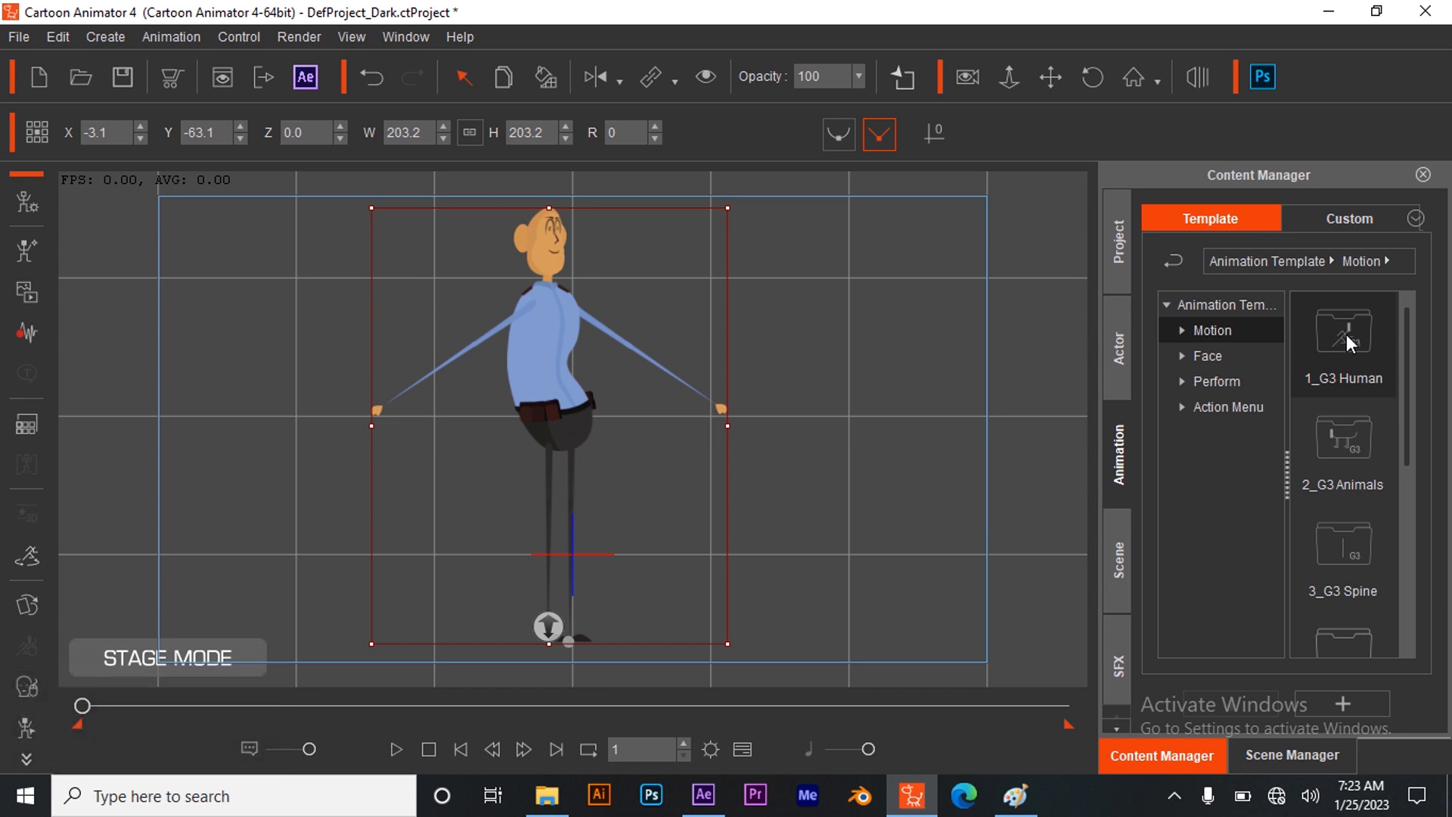
double_click(1346, 334)
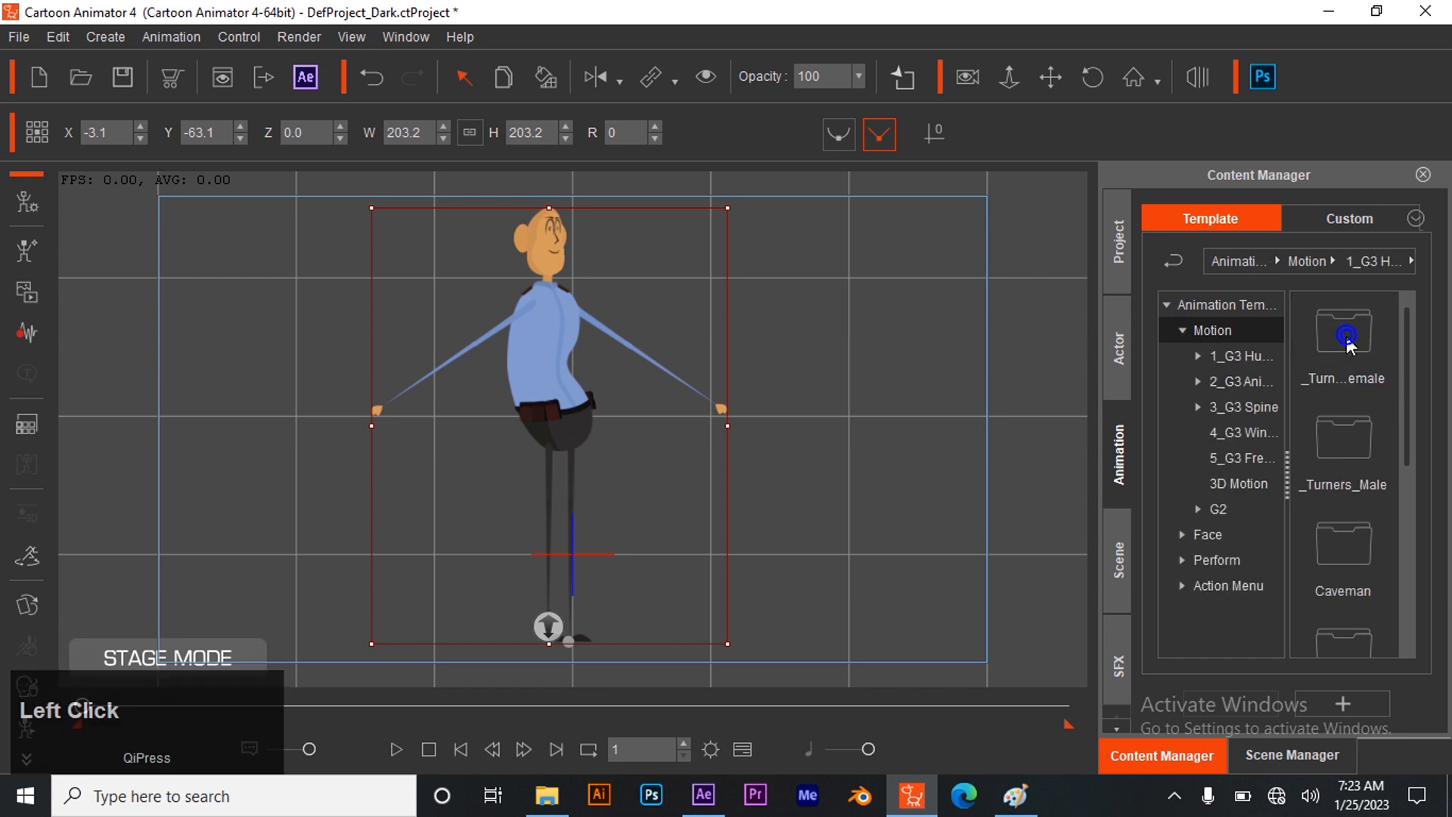
double_click(1339, 443)
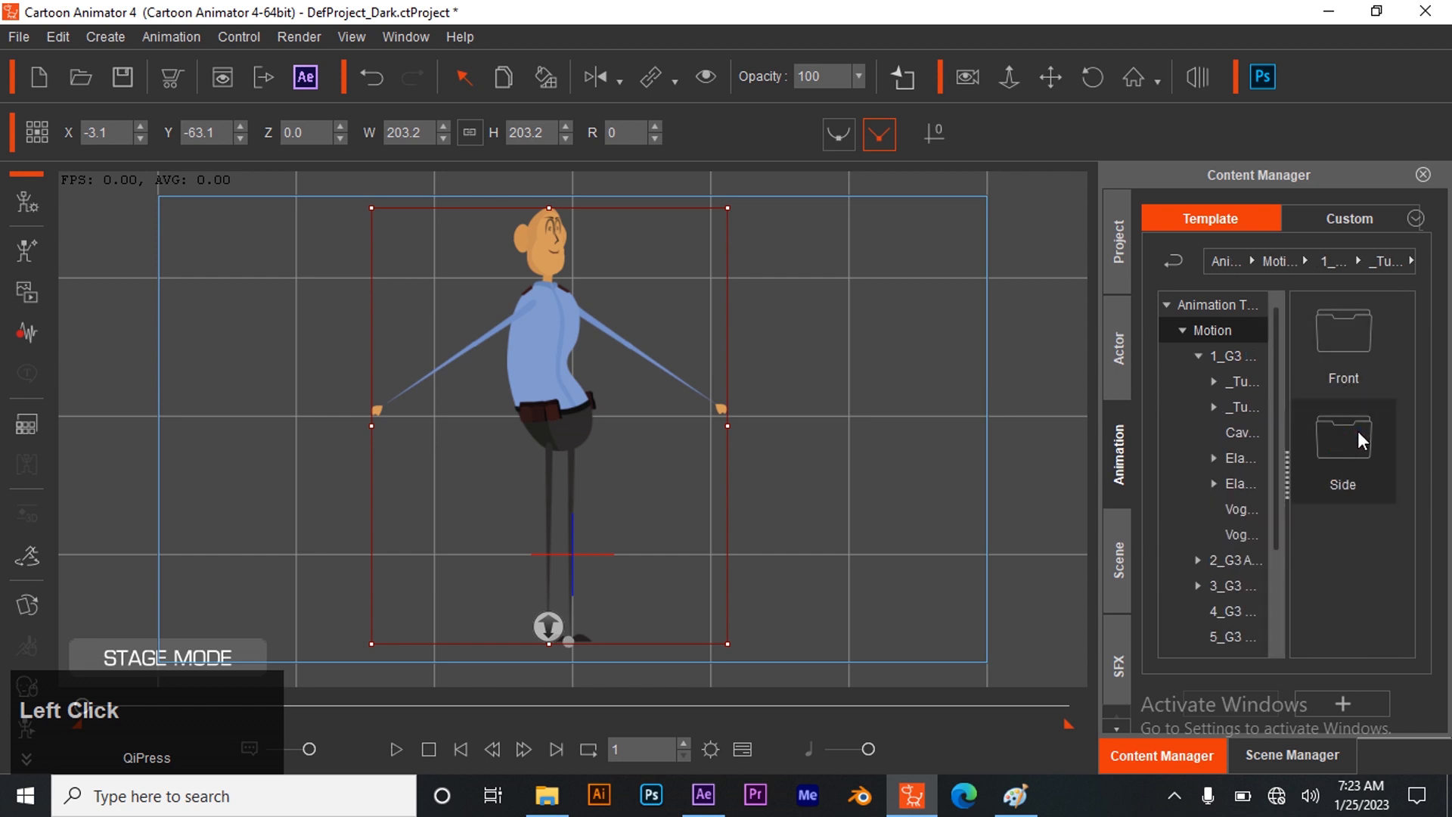
double_click(1358, 432)
scroll(1354, 431, down, 10)
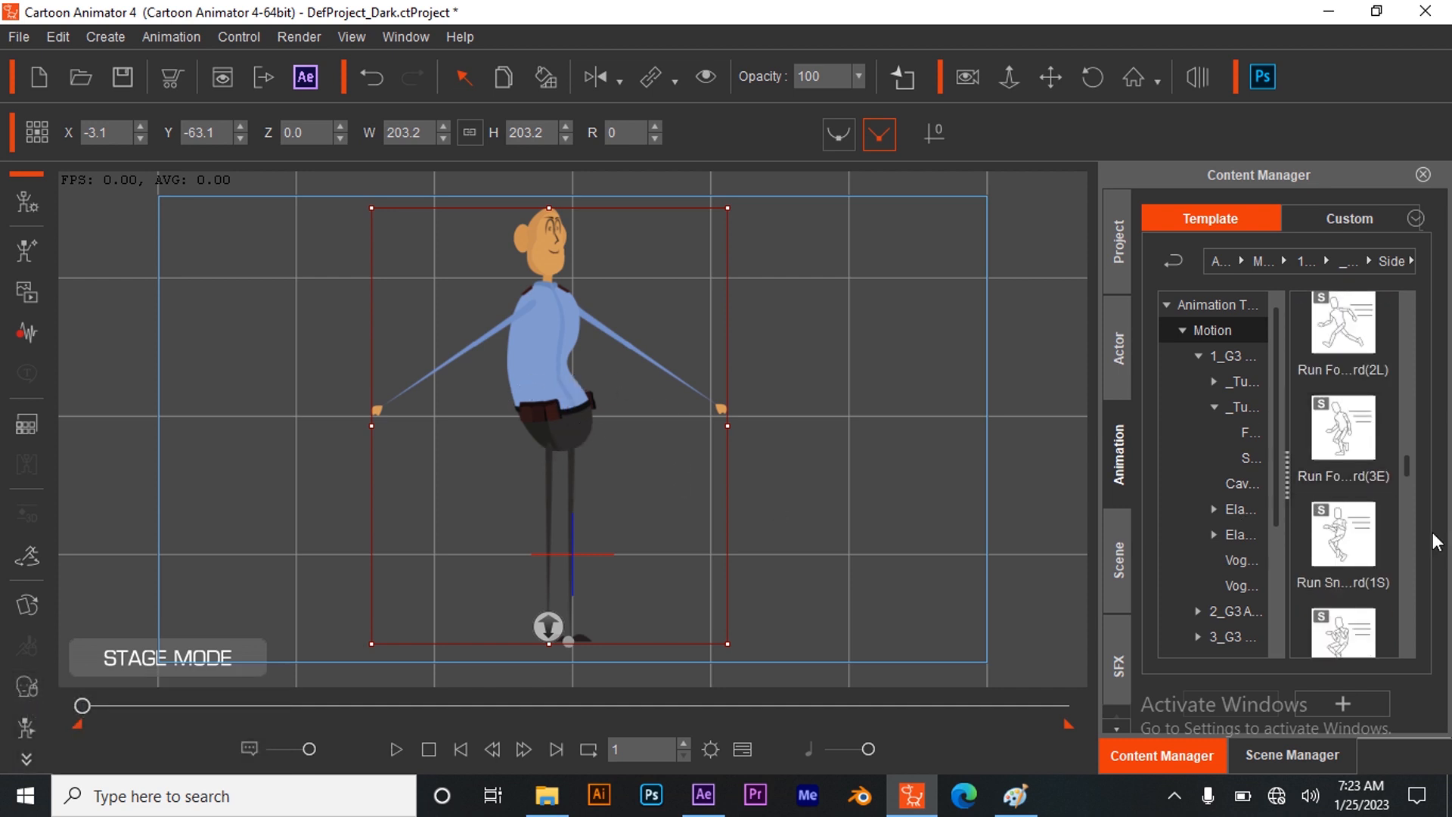
scroll(1352, 525, down, 5)
scroll(1352, 524, down, 5)
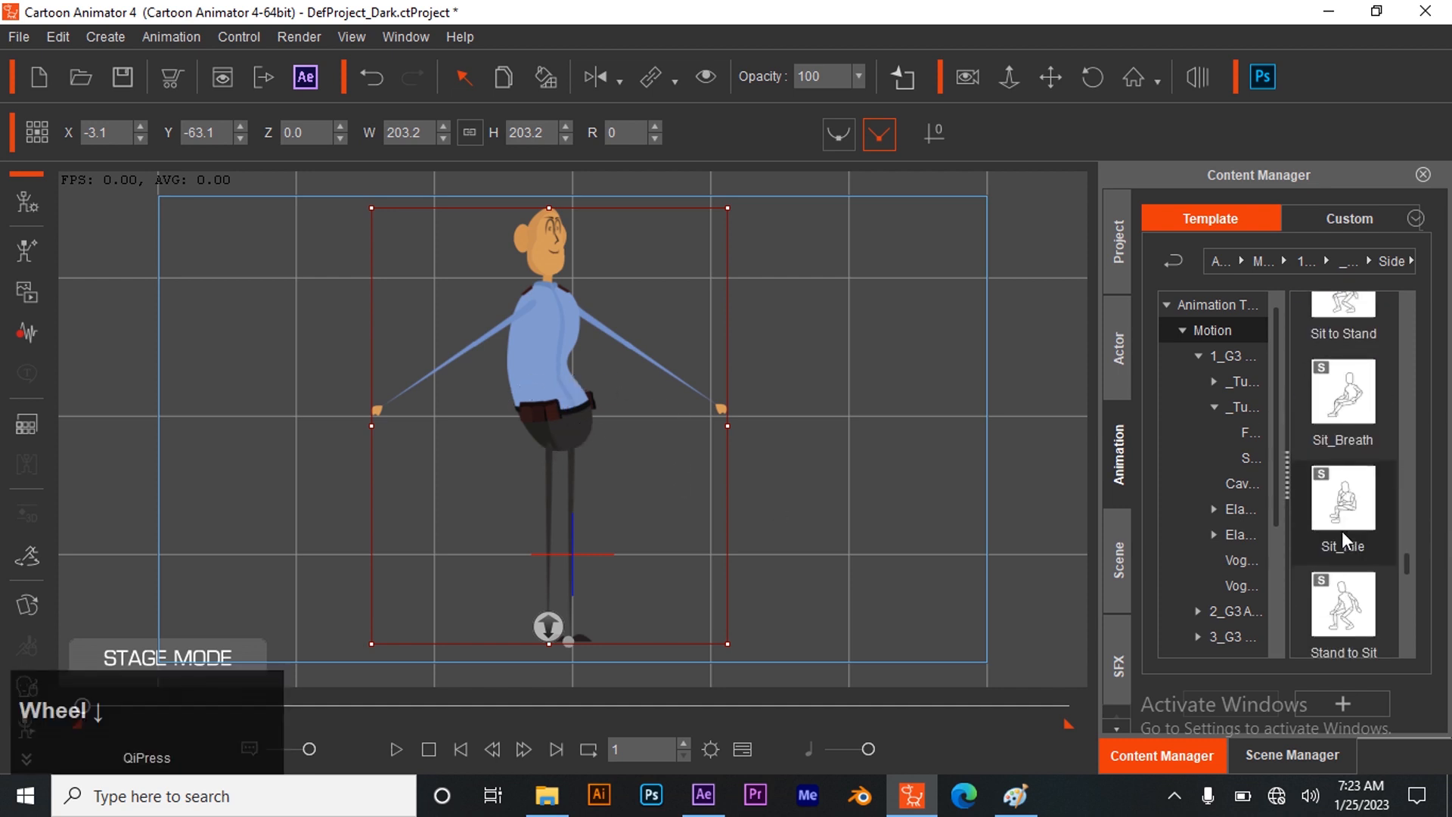
scroll(1343, 544, down, 4)
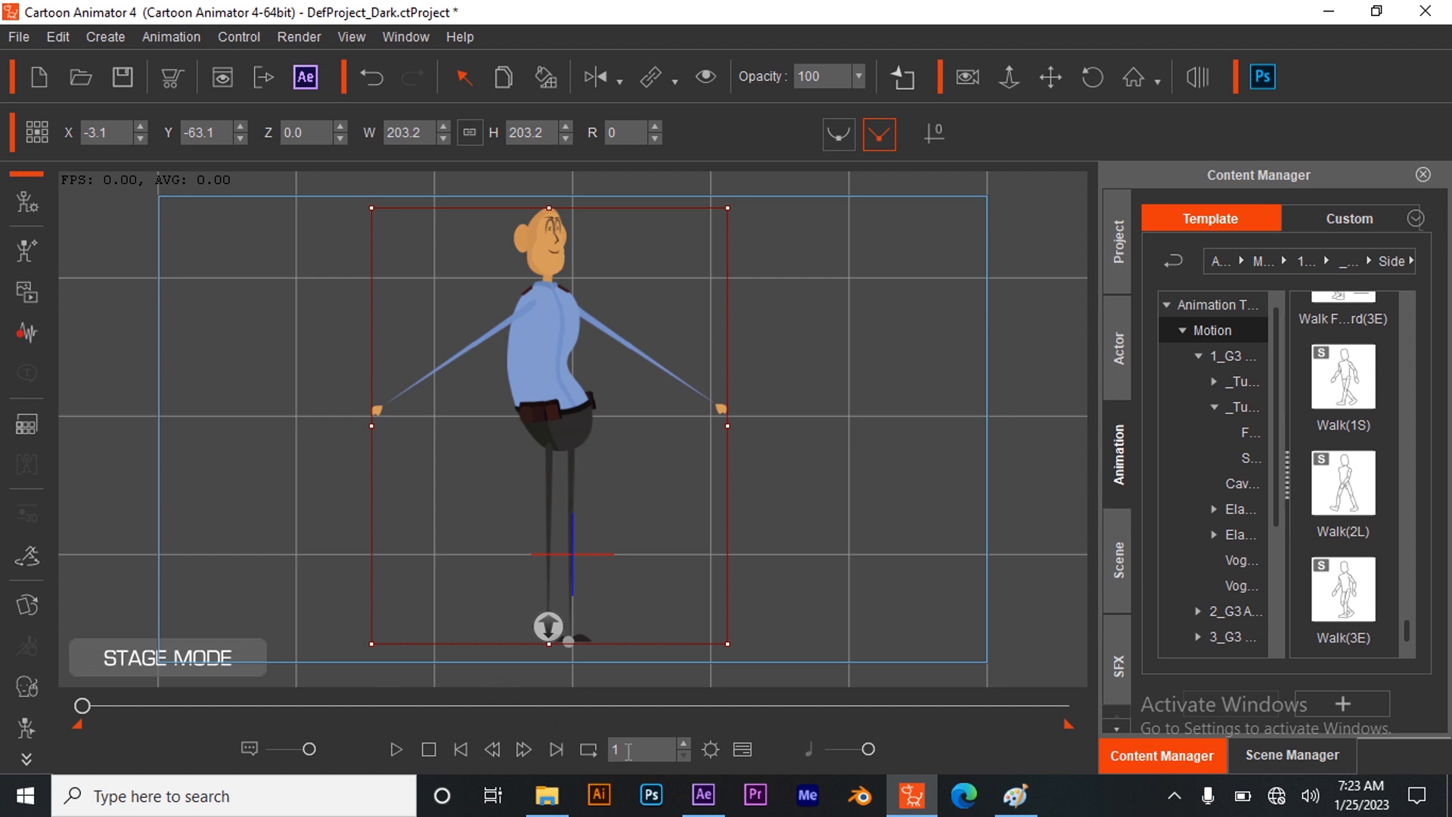
- Check the storyboard in Paint again, return to Cartoon Animator and apply the Walk(2L) motion to the guard
click(1036, 803)
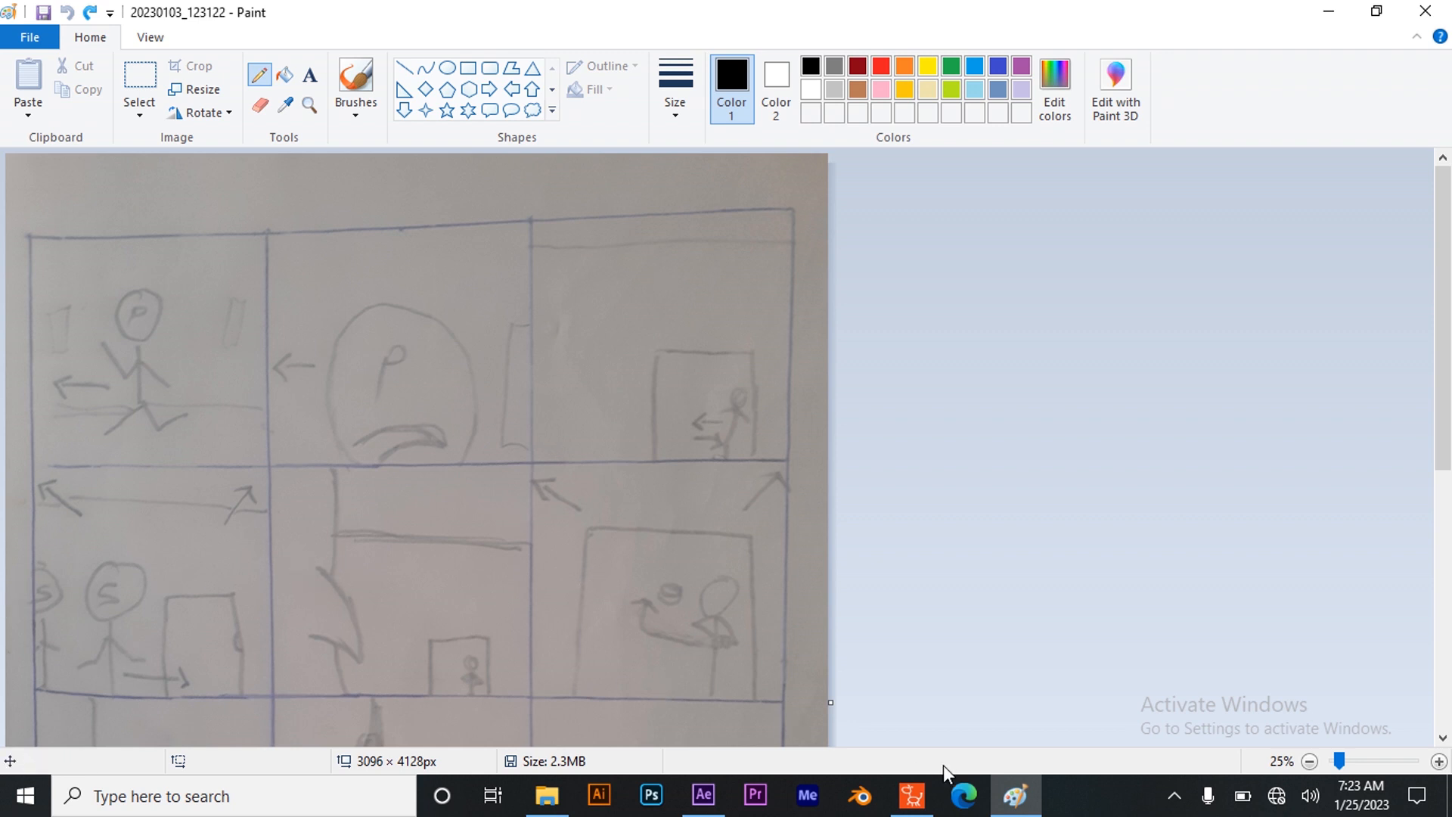
click(915, 796)
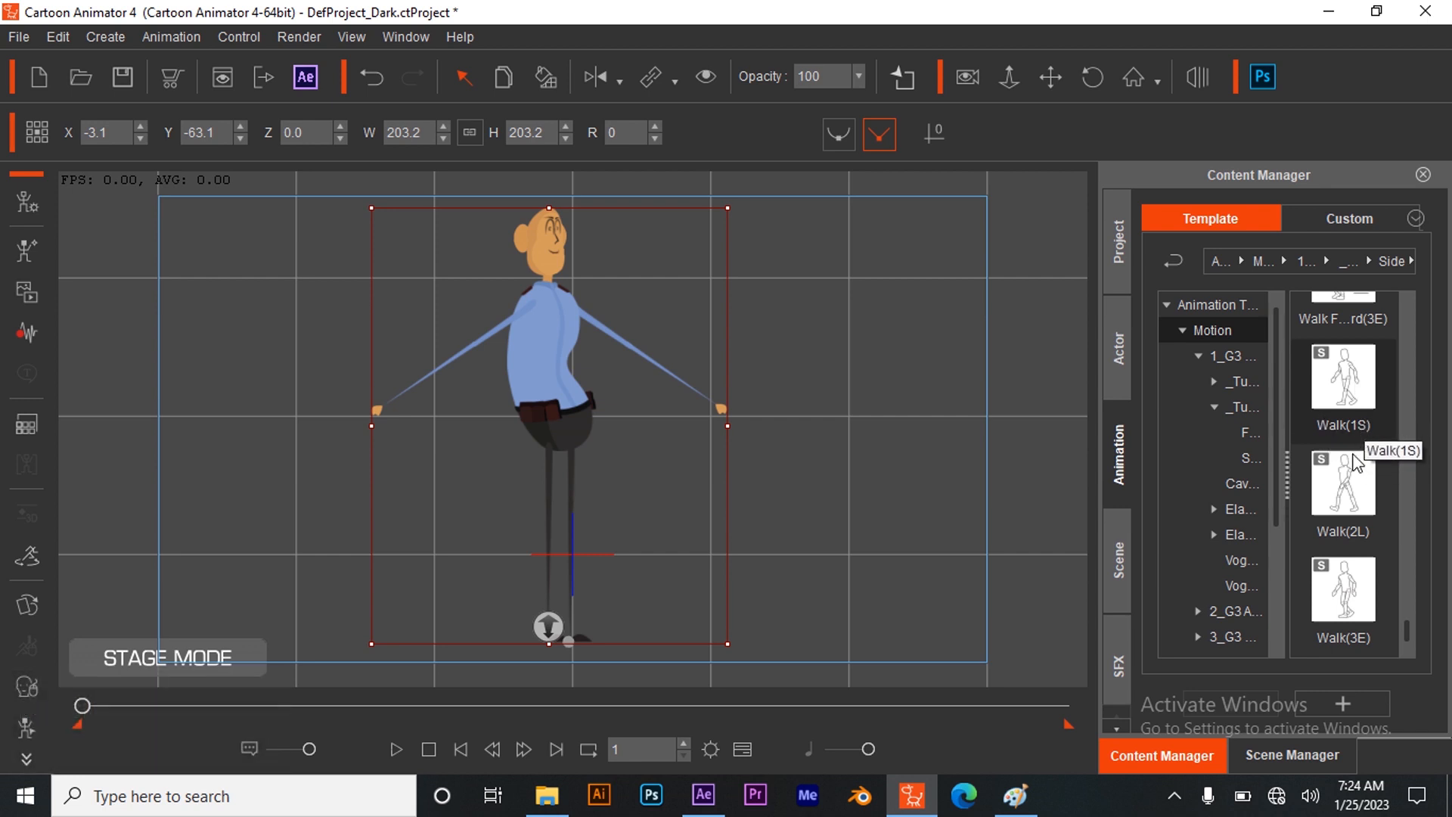
click(1348, 499)
double_click(1348, 499)
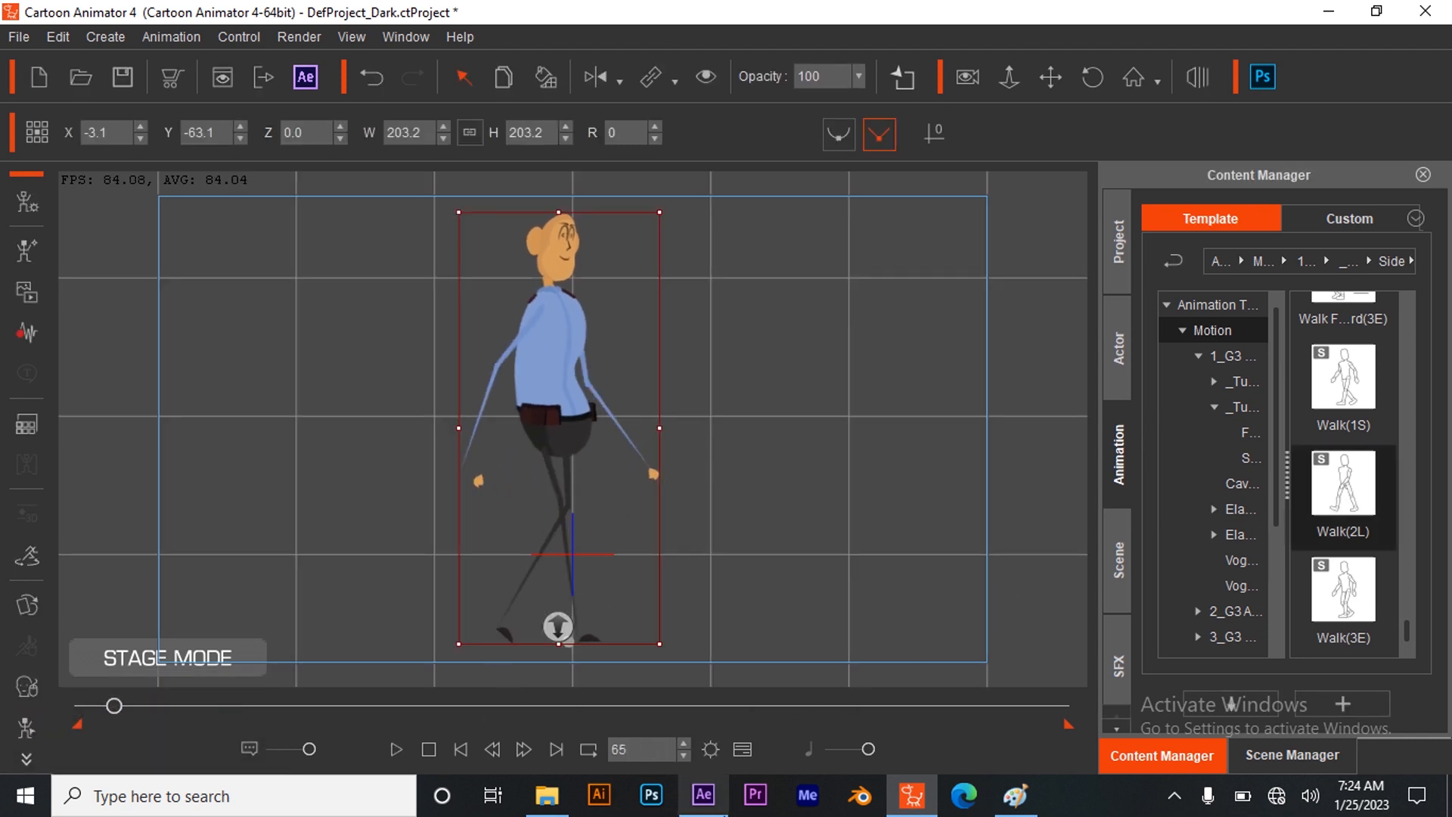
- Check the scene in After Effects and the storyboard in Paint, and add a second Walk(2L) cycle to the guard in Cartoon Animator
mouse_move(703, 795)
click(784, 629)
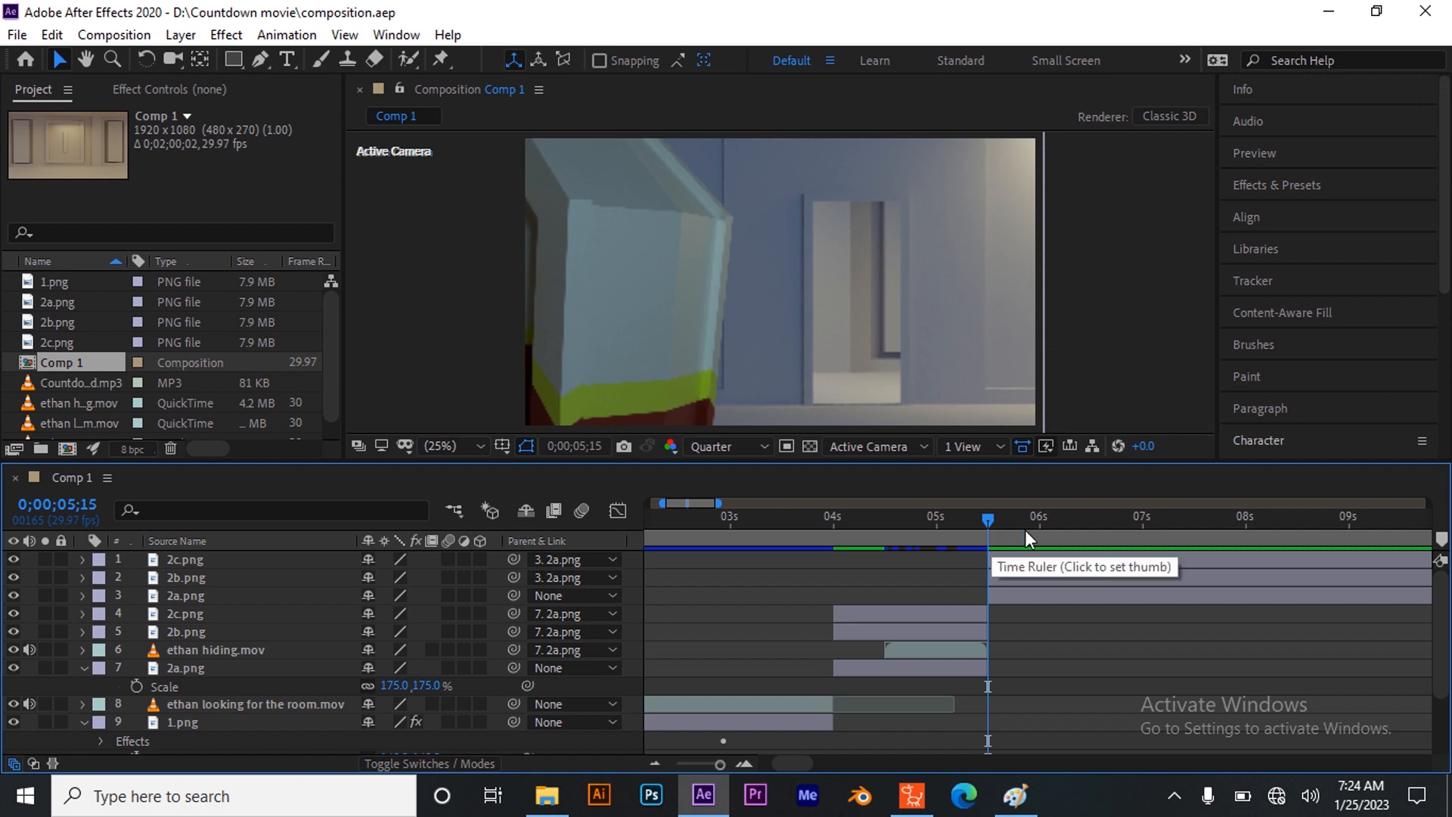
click(1015, 796)
click(912, 795)
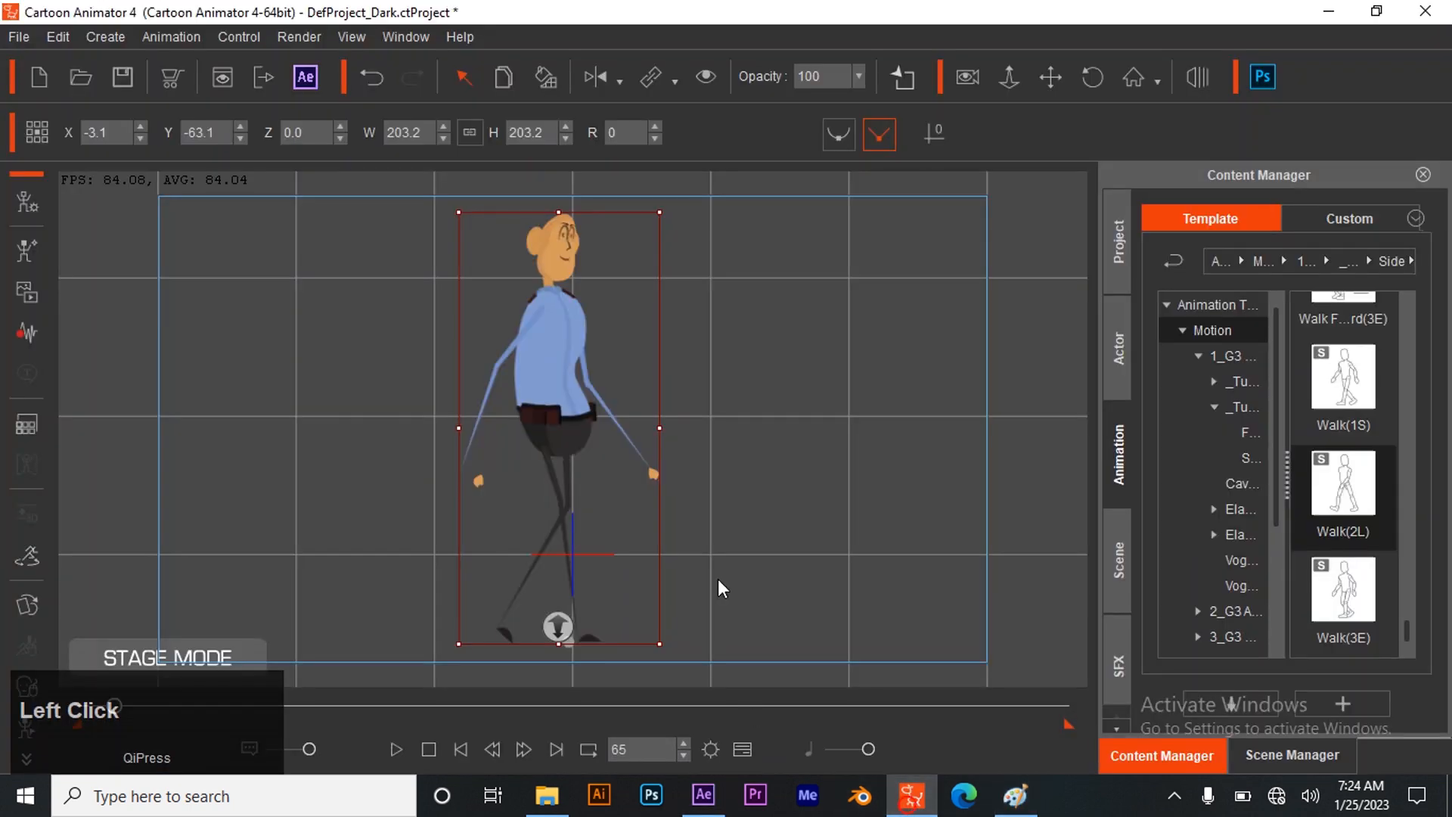
double_click(1337, 505)
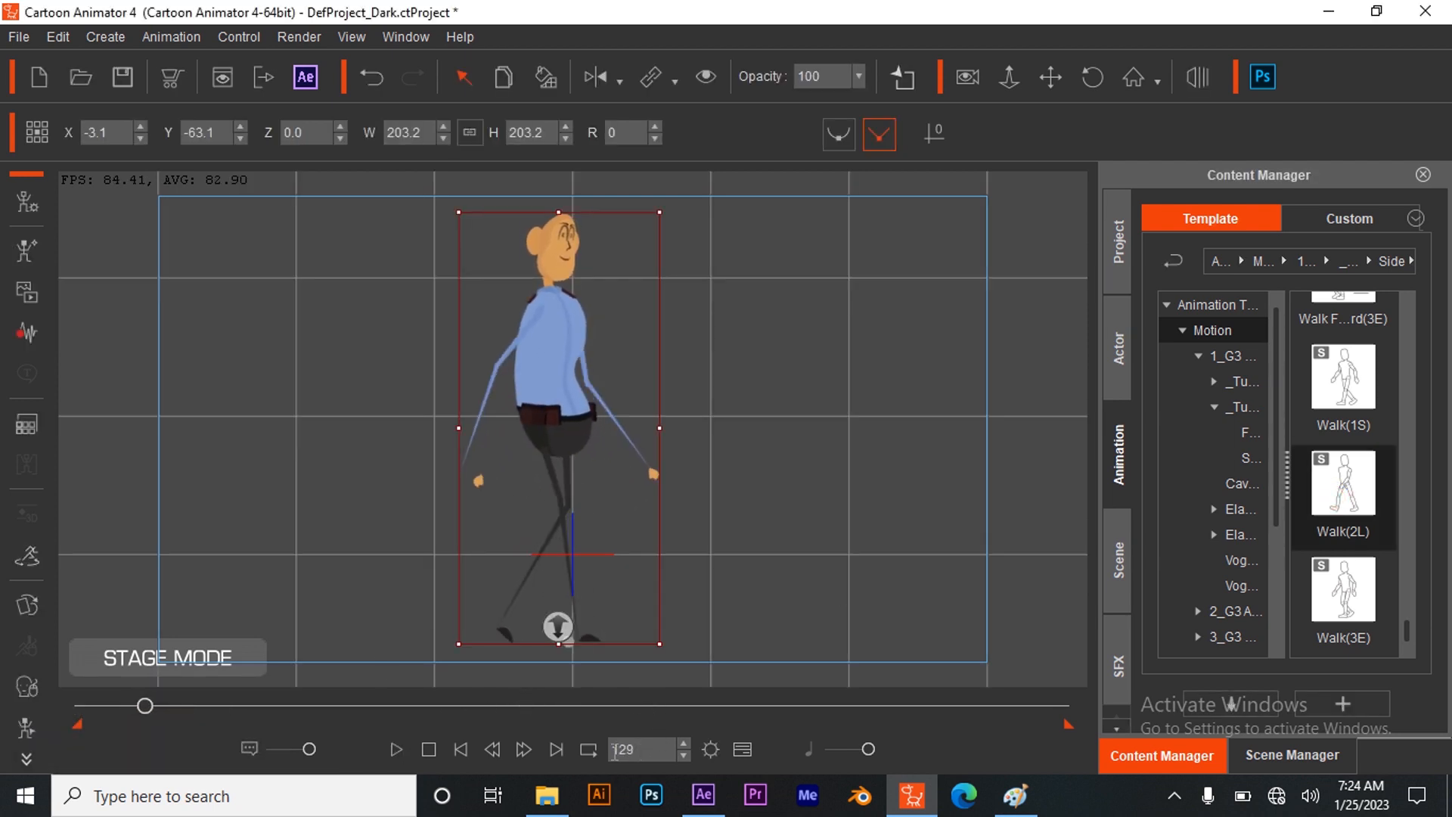
- Set the total project length to 129 frames in the project settings
click(712, 747)
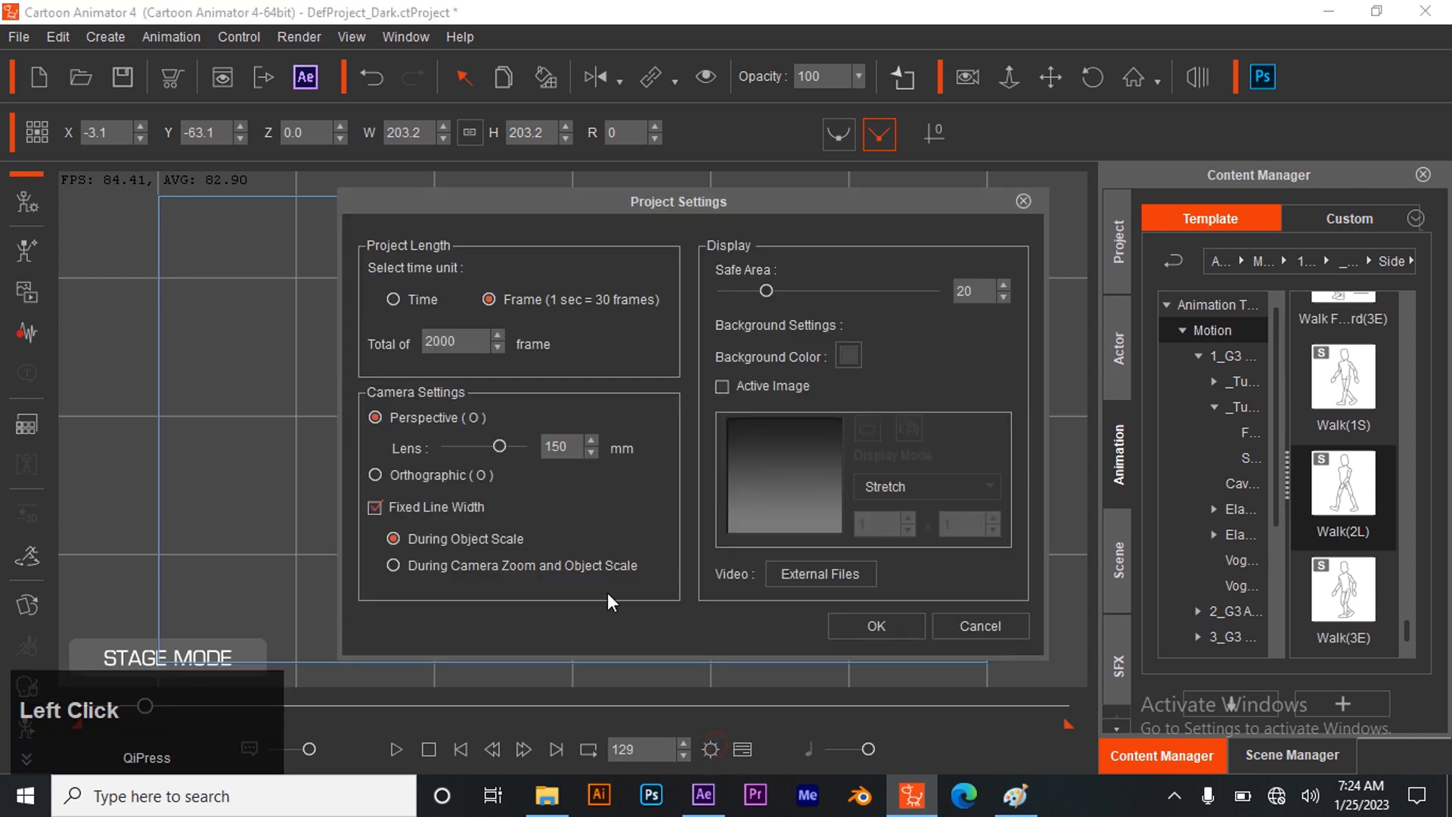
drag(452, 353, 357, 338)
text(129)
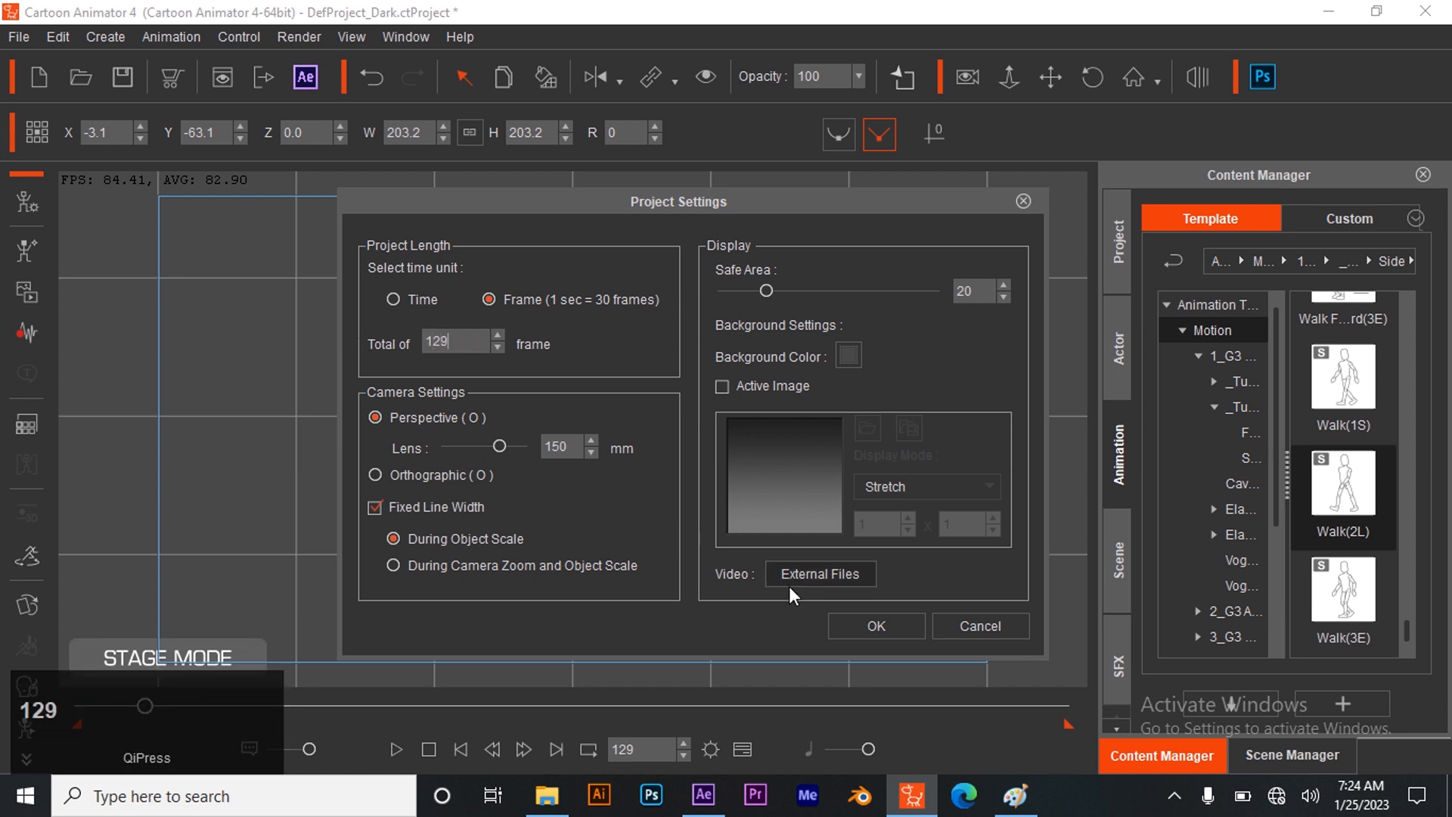
click(866, 630)
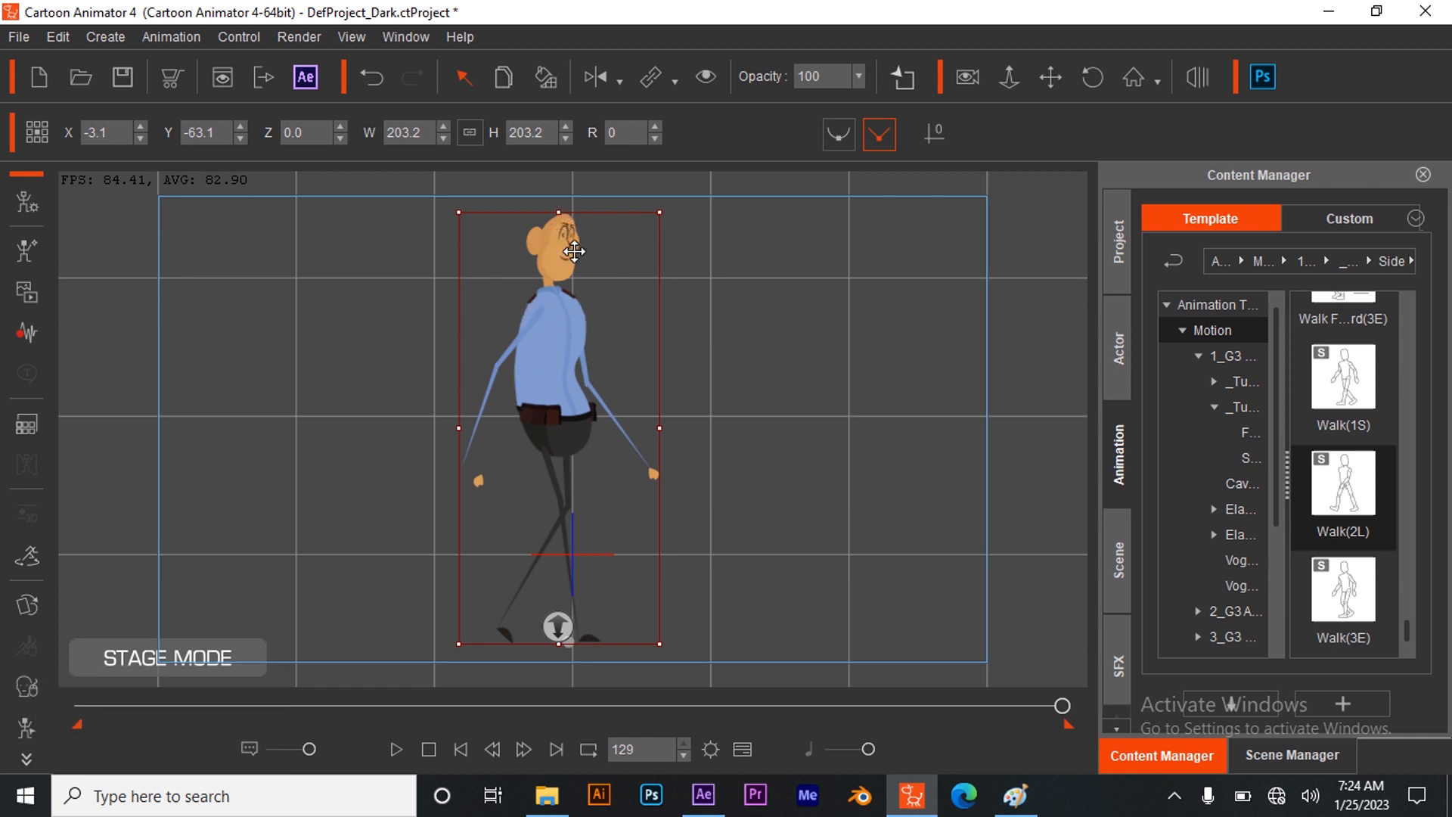
- Deselect the walking guard and import the security 2 character
click(305, 295)
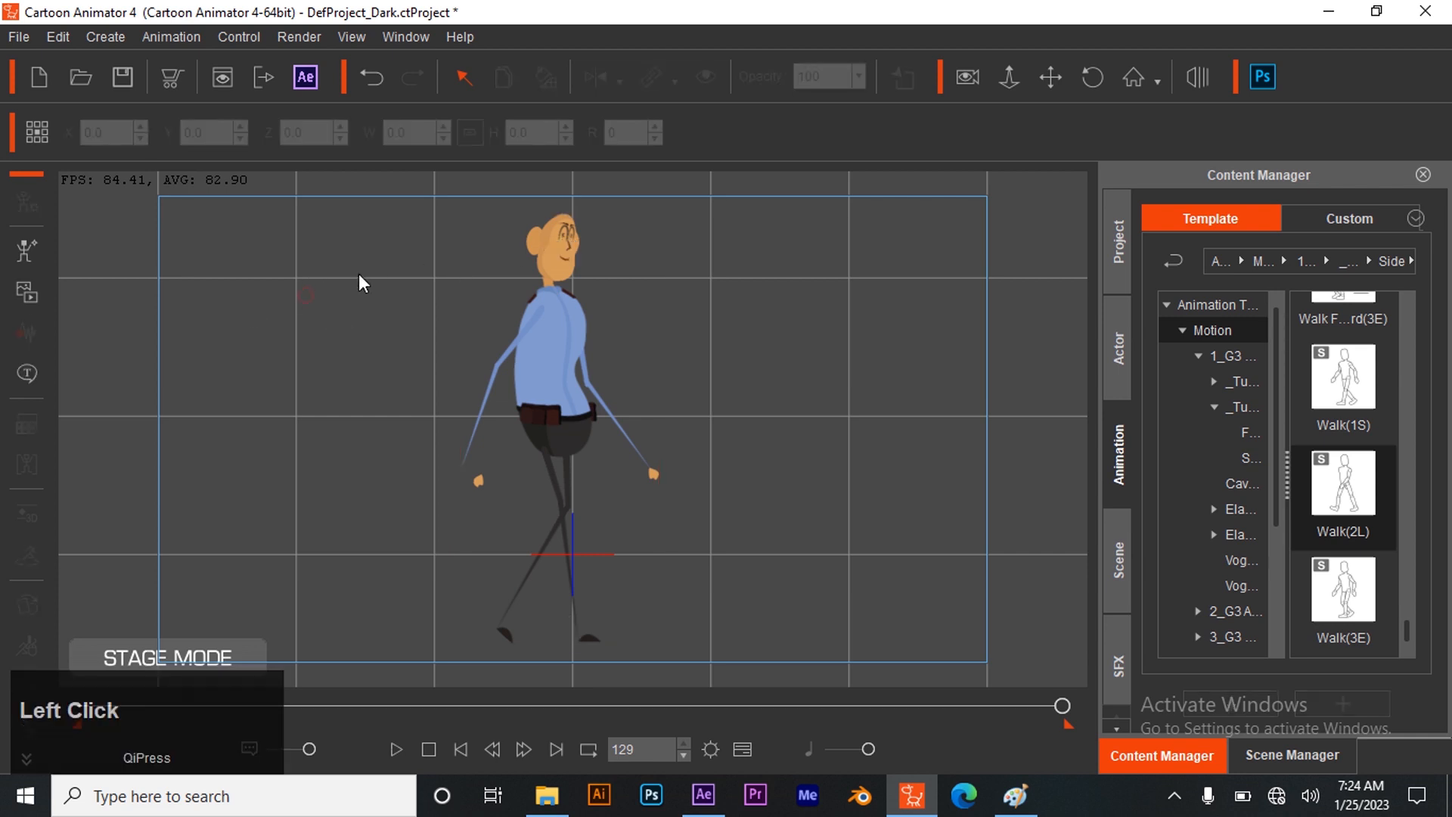
click(19, 38)
click(131, 312)
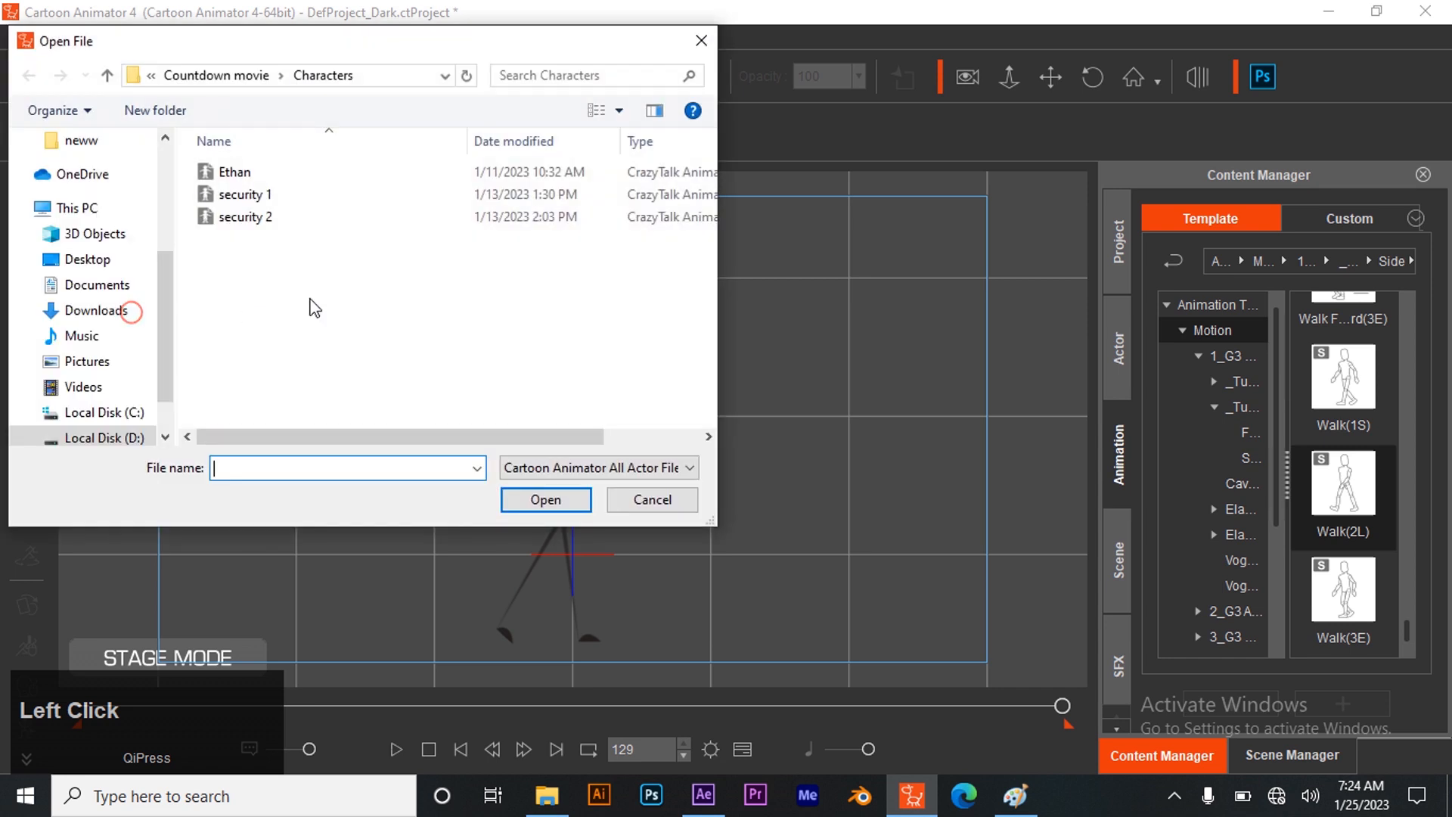
click(261, 216)
click(546, 499)
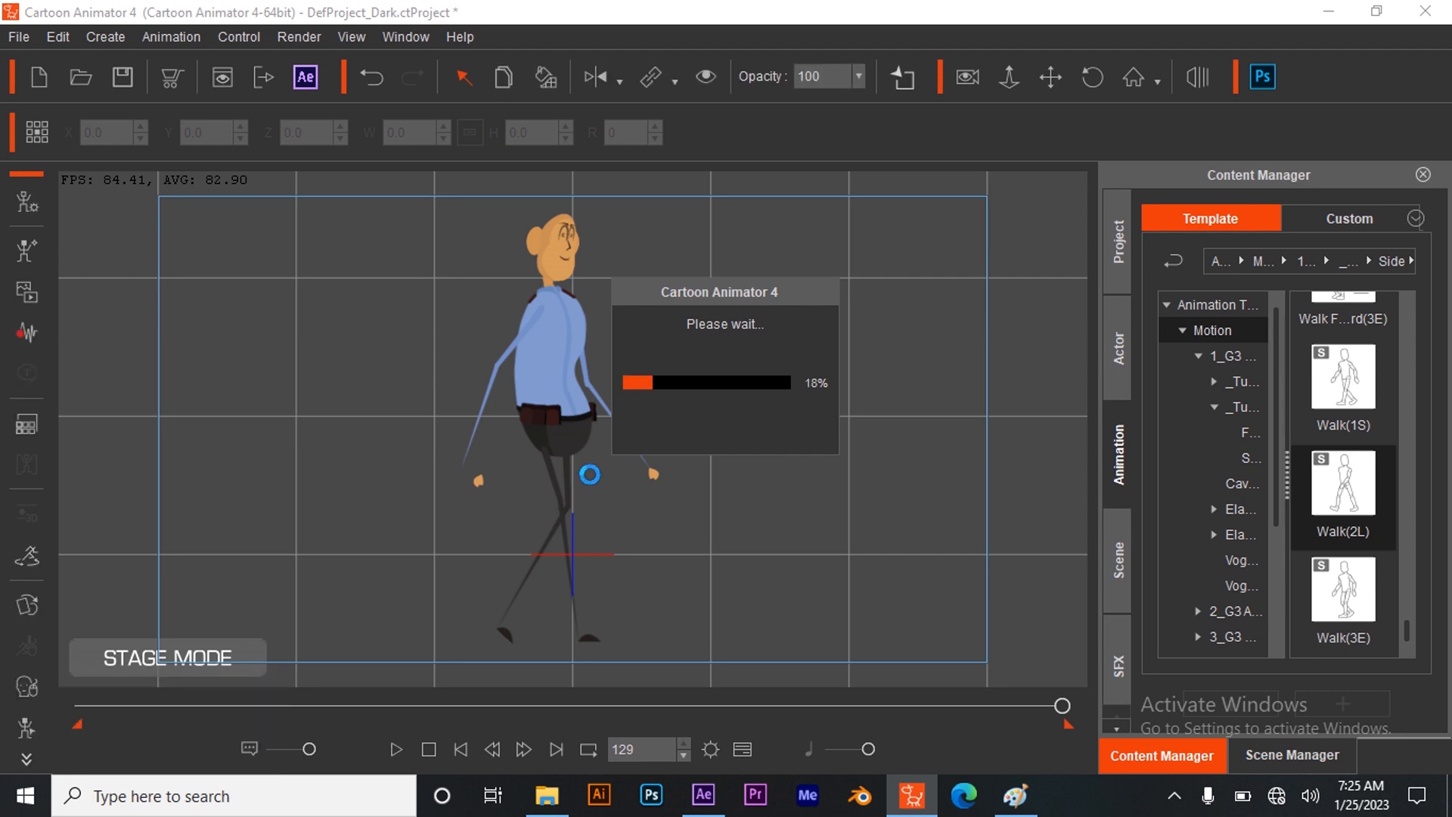
drag(669, 339, 849, 186)
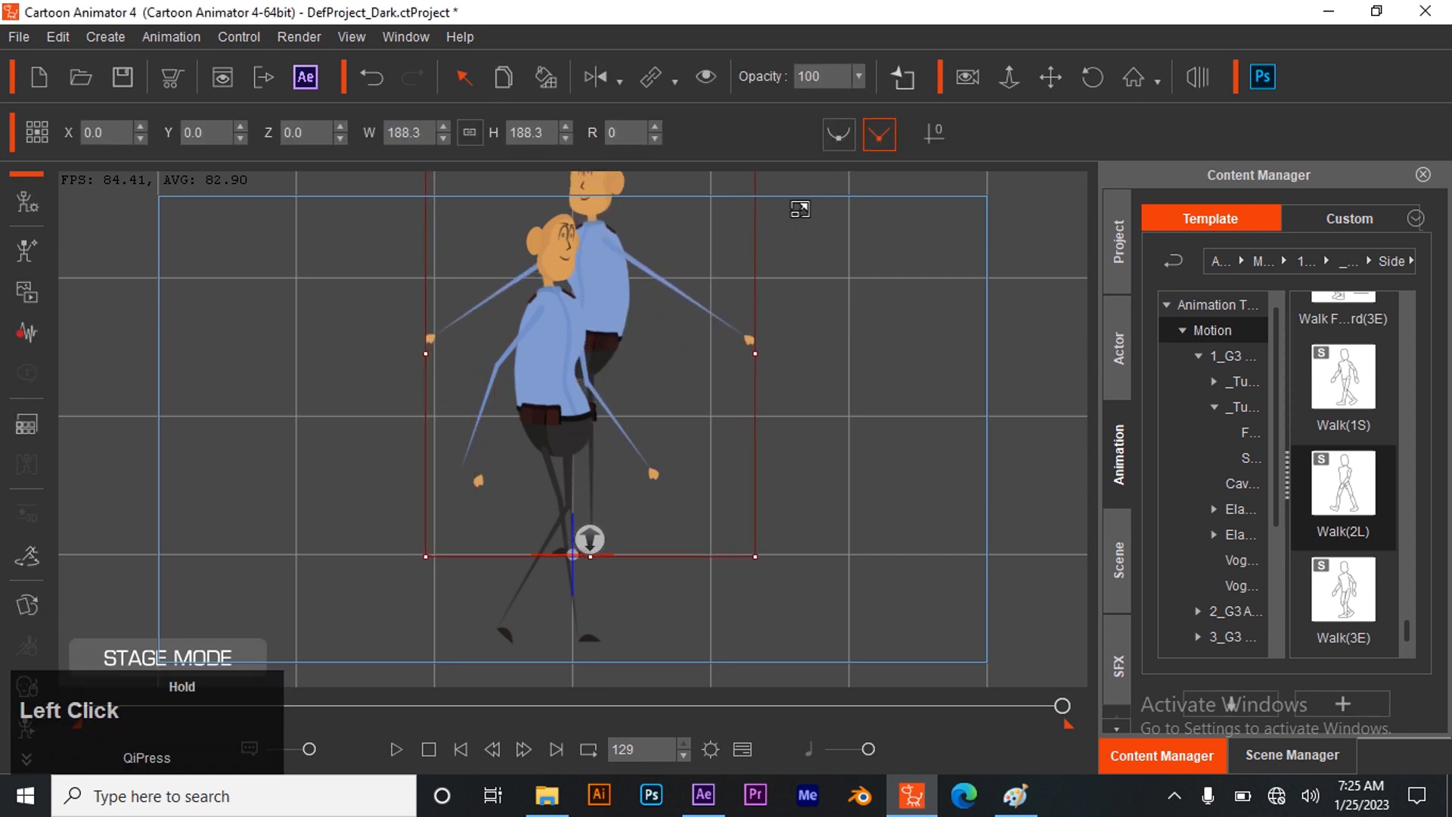
drag(617, 287, 609, 374)
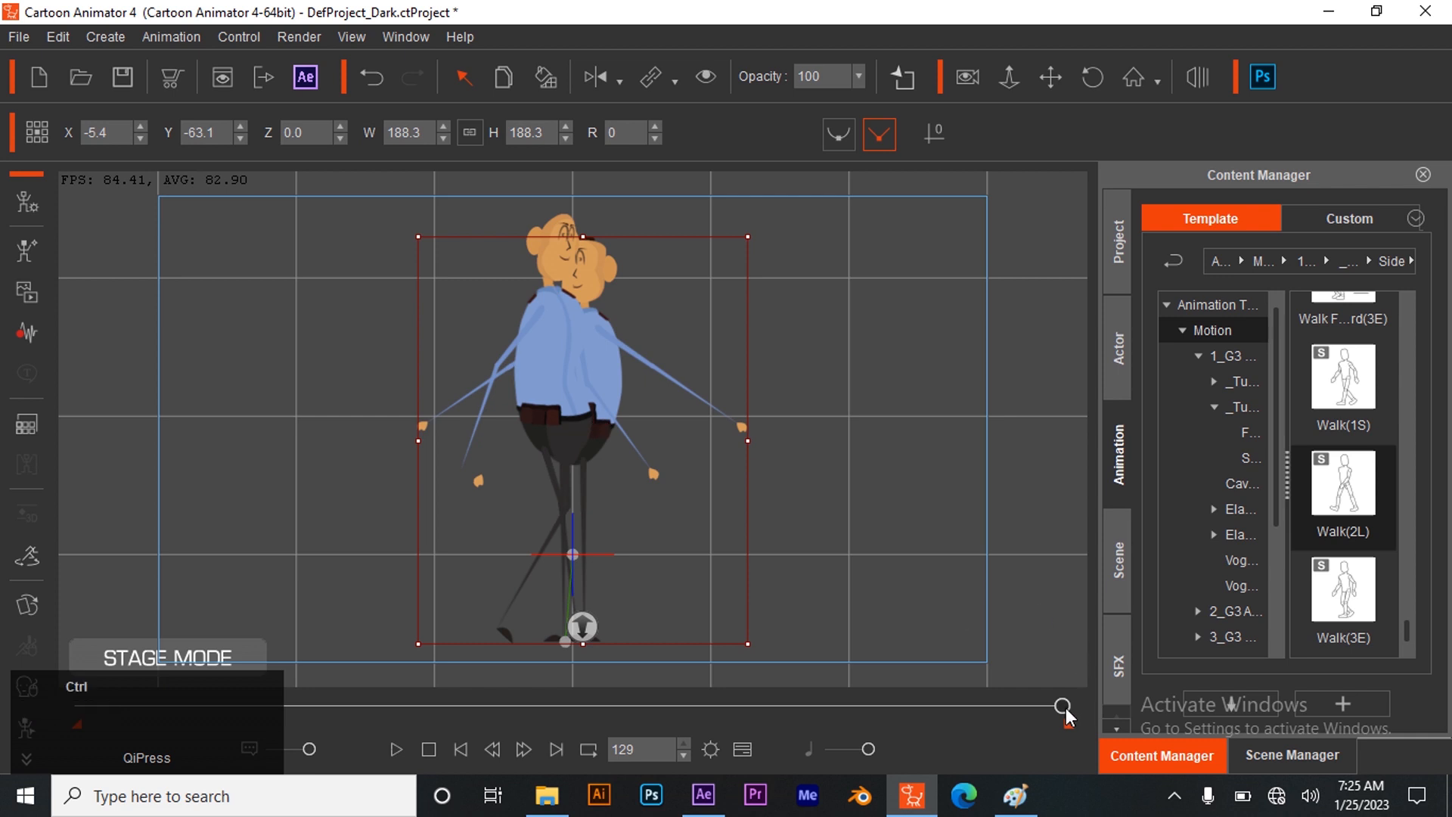
key(ctrl+z)
key(ctrl+z)
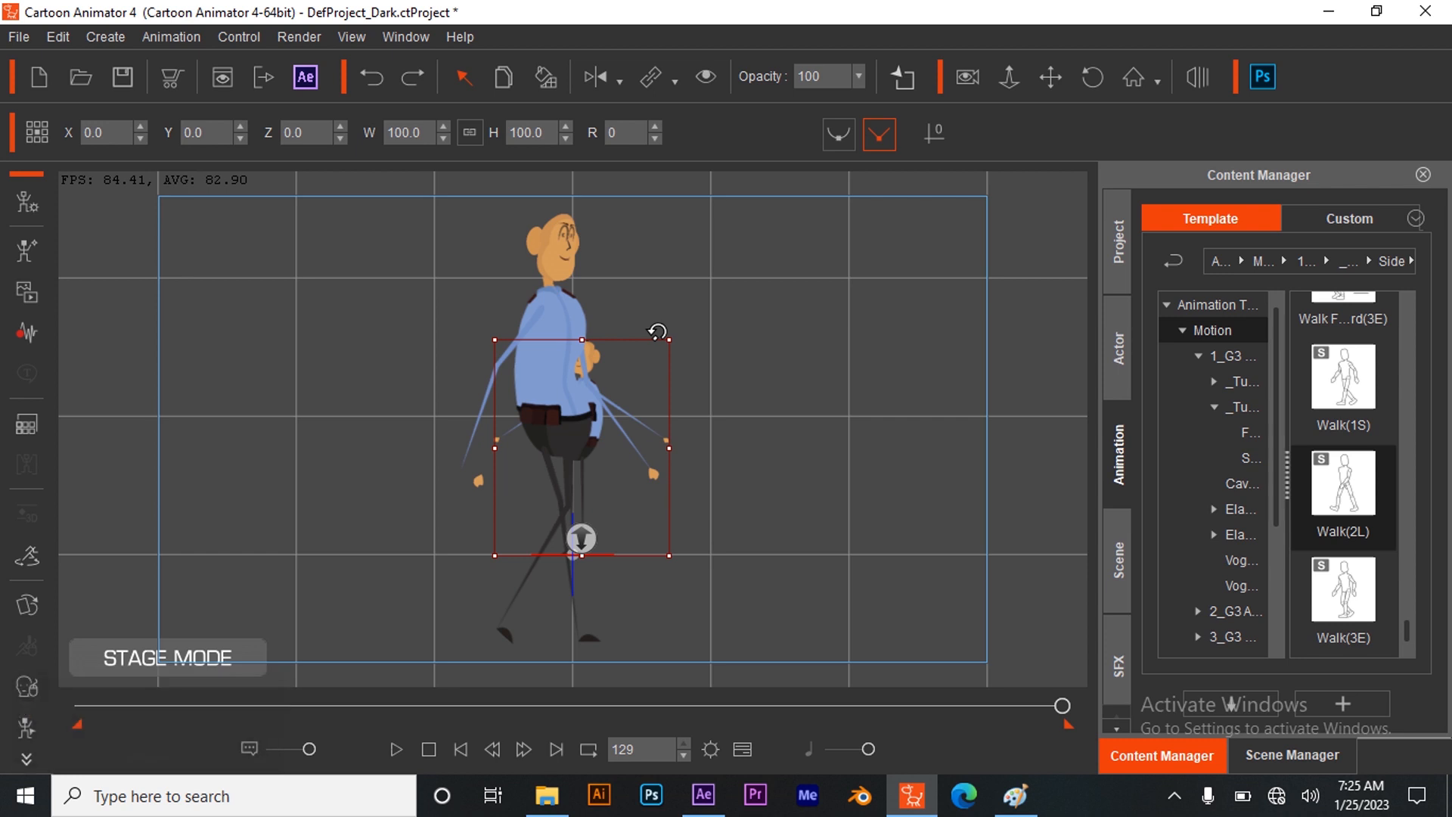
- At frame 1, scale the second guard to about 189% and move it down to overlap the first guard, feet roughly level
click(1061, 705)
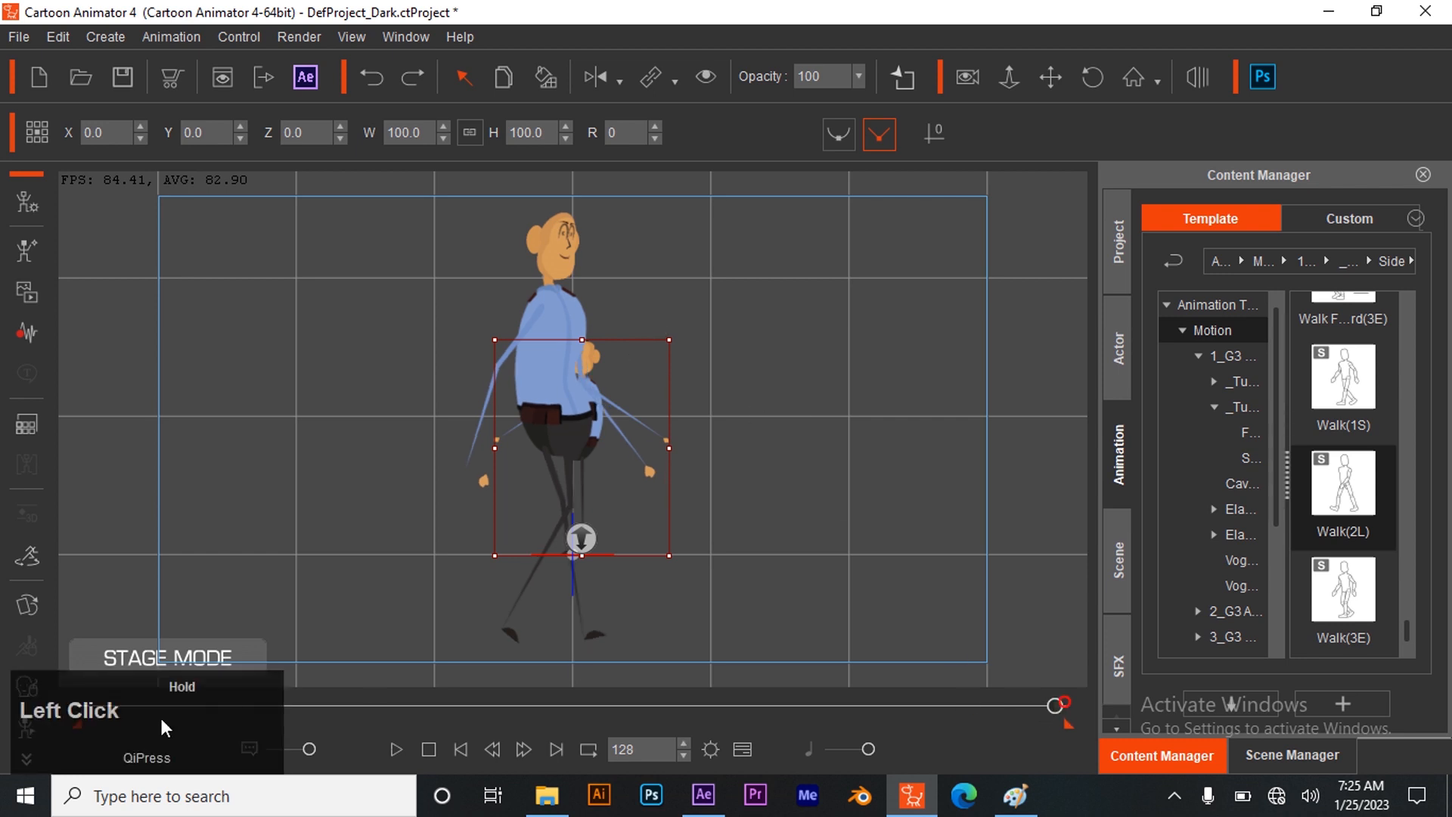
click(101, 711)
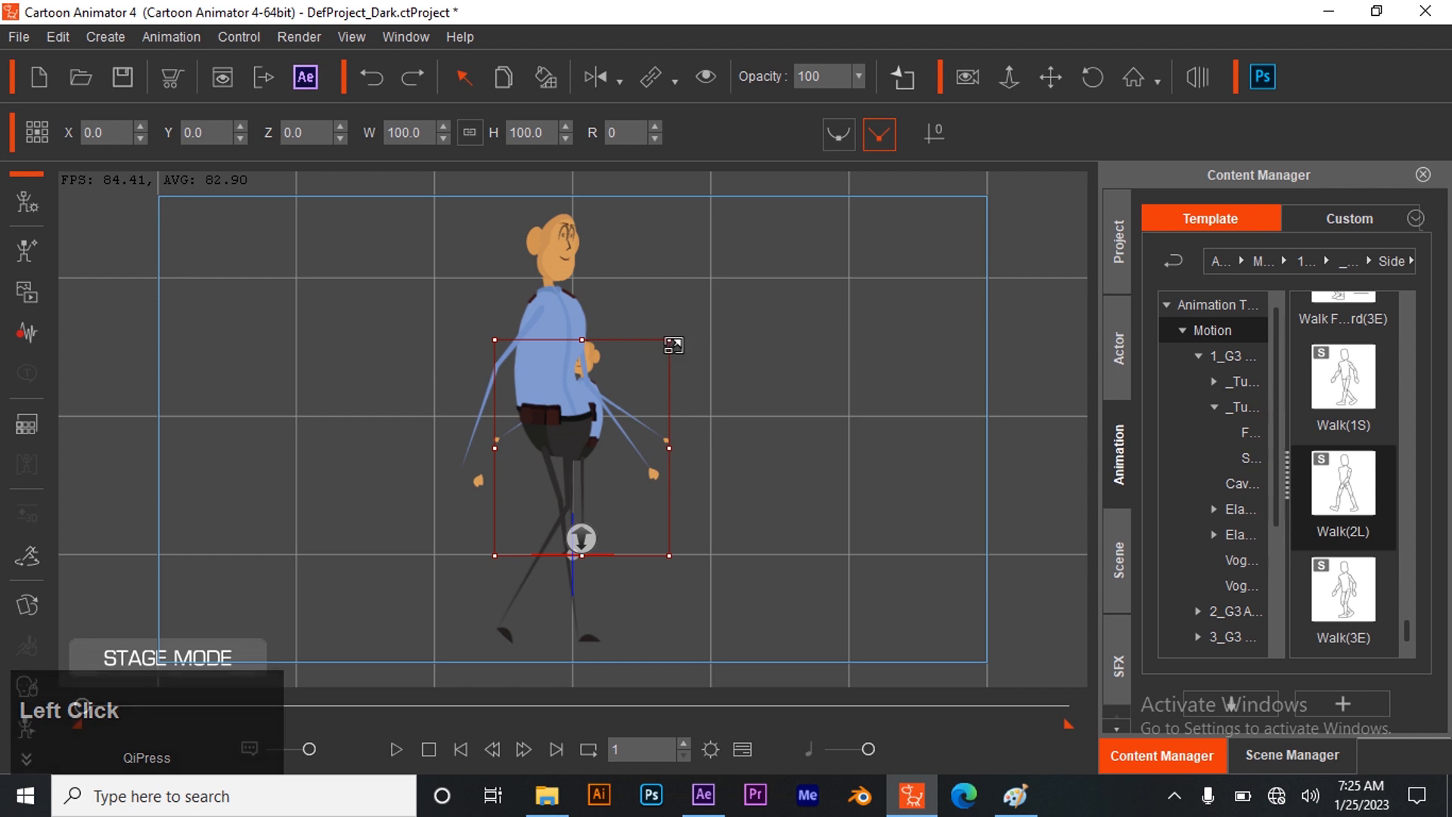
drag(670, 340, 748, 240)
drag(623, 308, 606, 383)
drag(730, 262, 754, 236)
drag(609, 343, 609, 345)
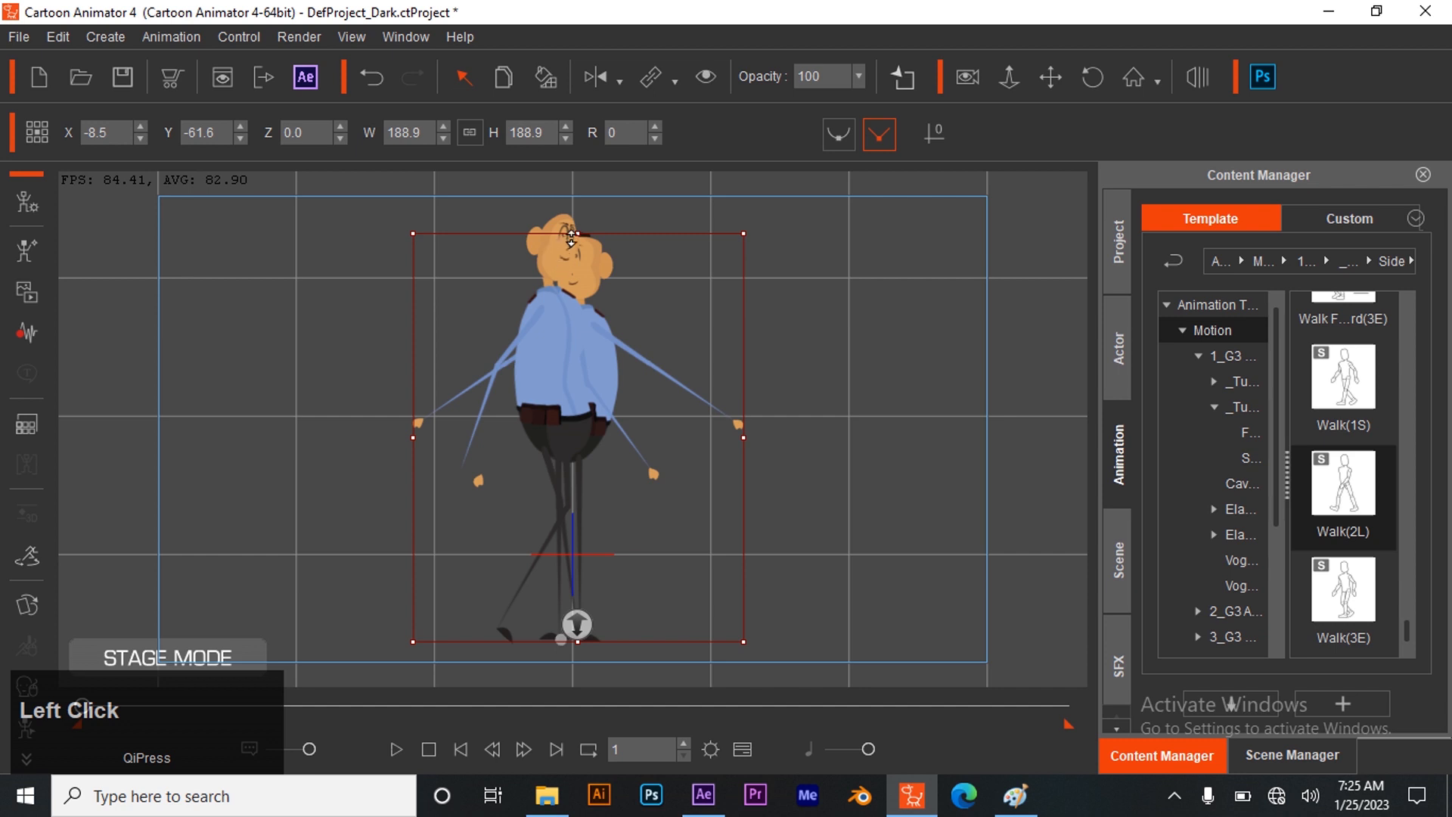
- Scale the second guard to 182.6%, flip it to face the same way as the first, and move it behind him to X -56.2
drag(744, 240, 737, 247)
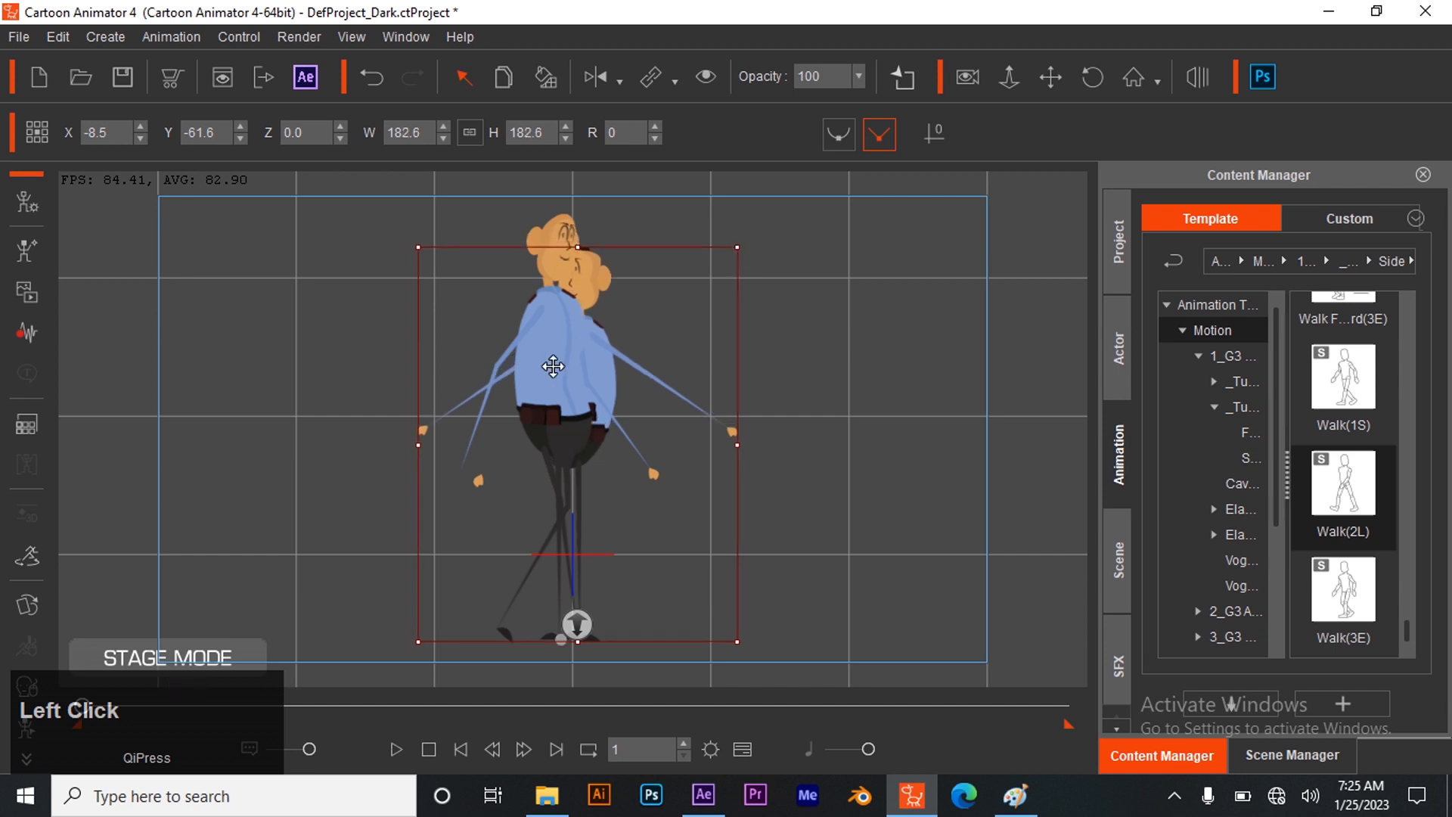
click(610, 71)
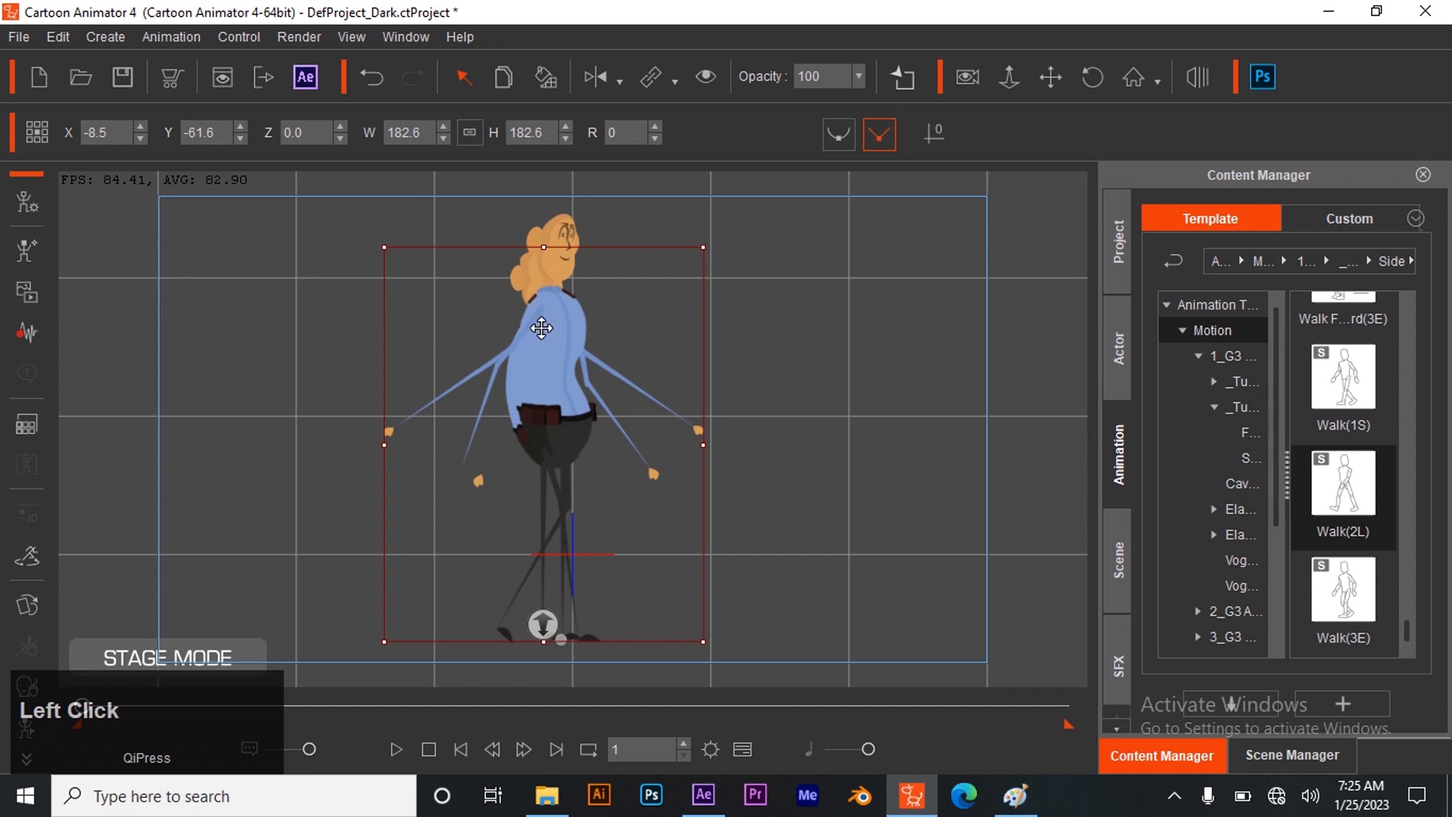
drag(535, 291, 469, 291)
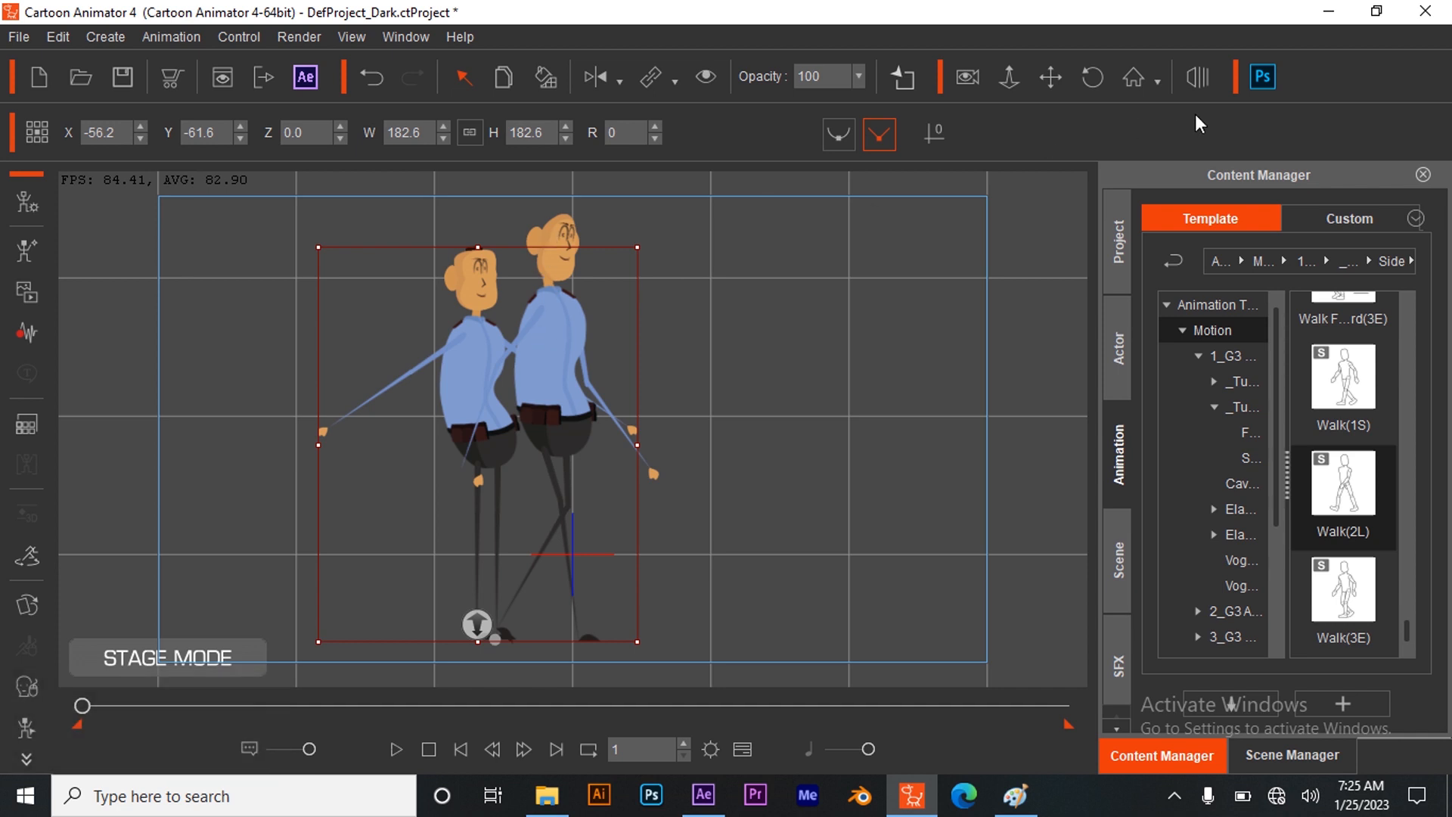
- In the 3D view, shift the second guard's depth to Z 58.4 and return to the normal stage view
click(1199, 74)
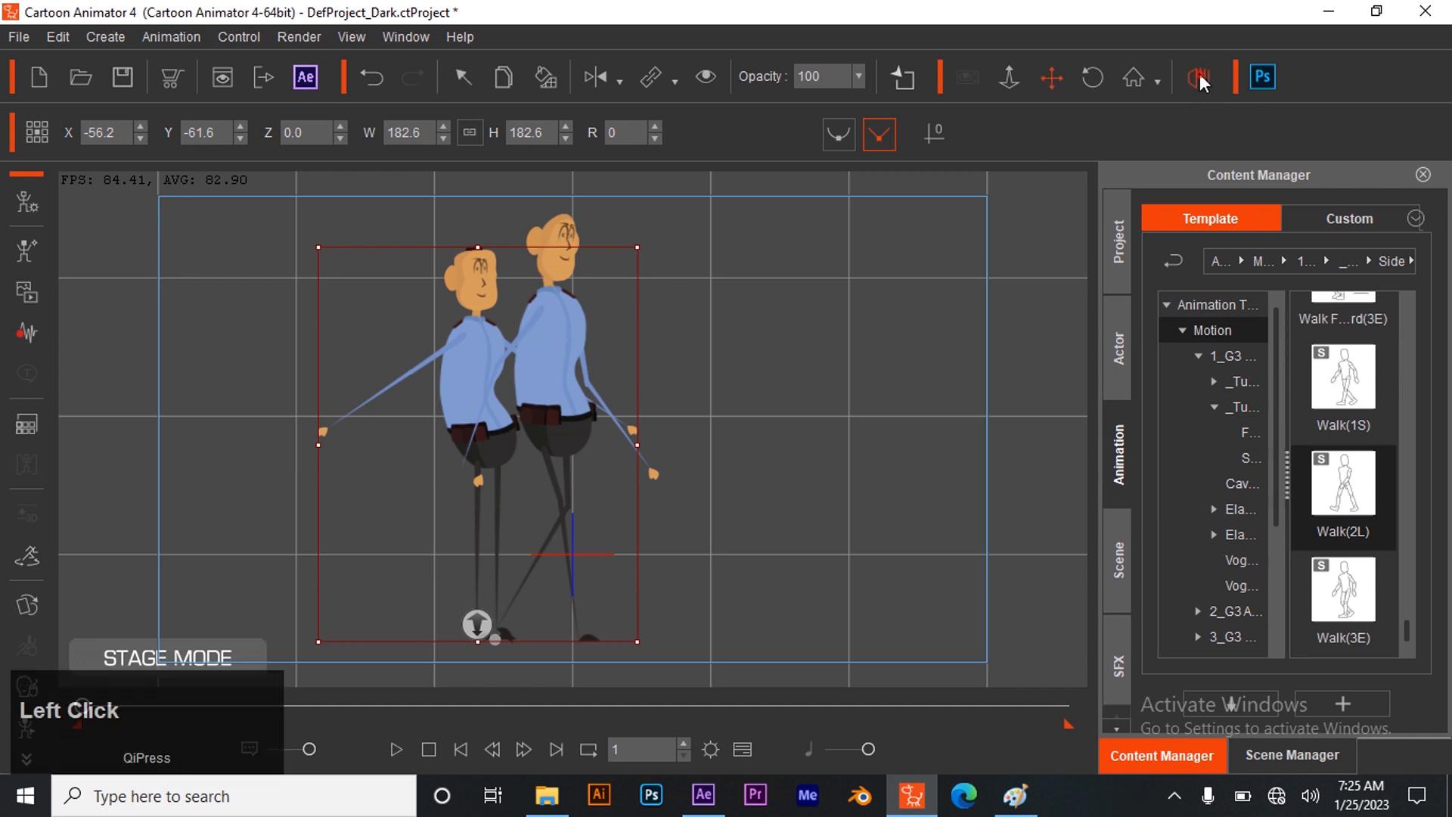
drag(532, 511, 526, 520)
click(1206, 79)
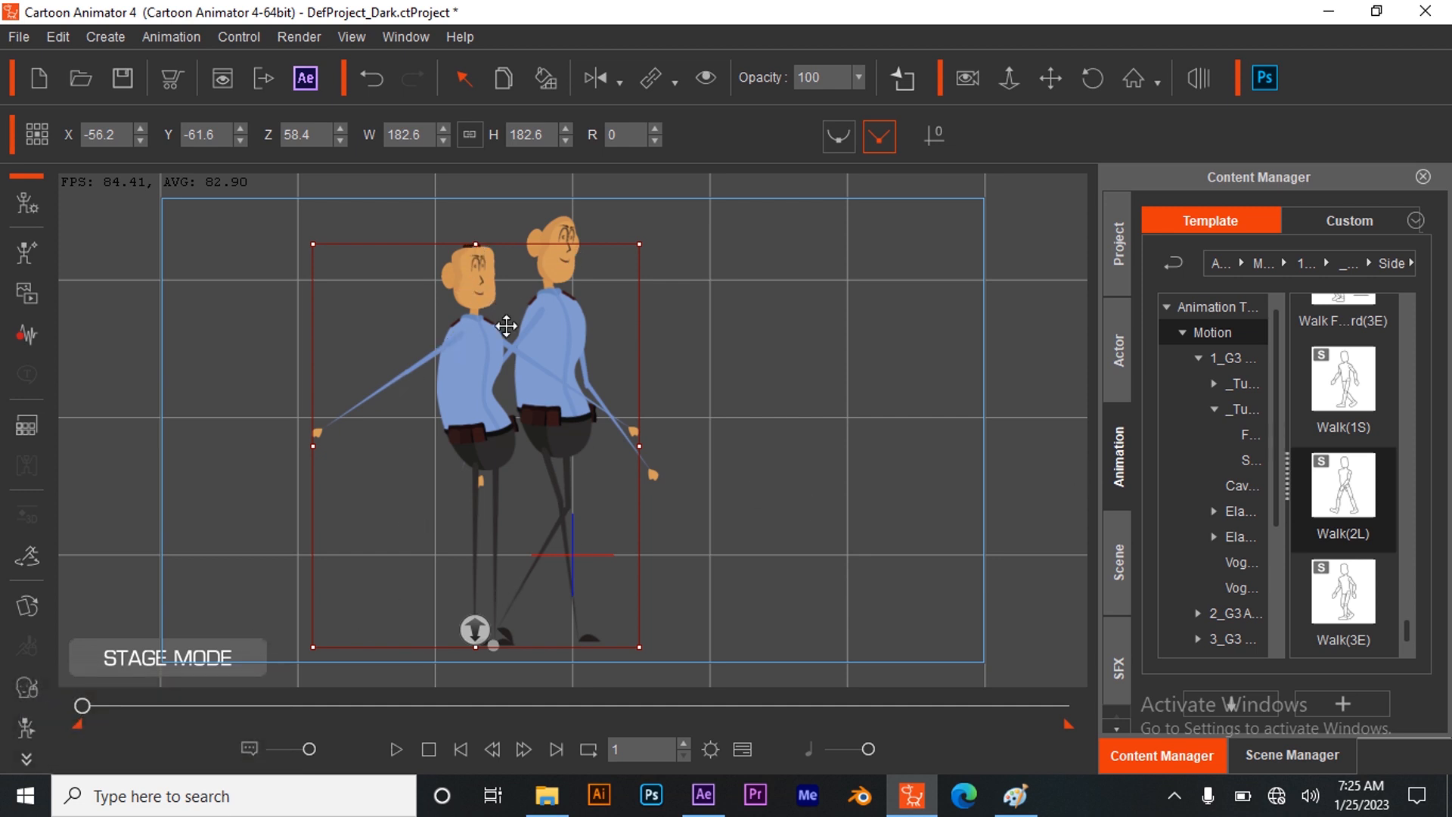
double_click(1351, 503)
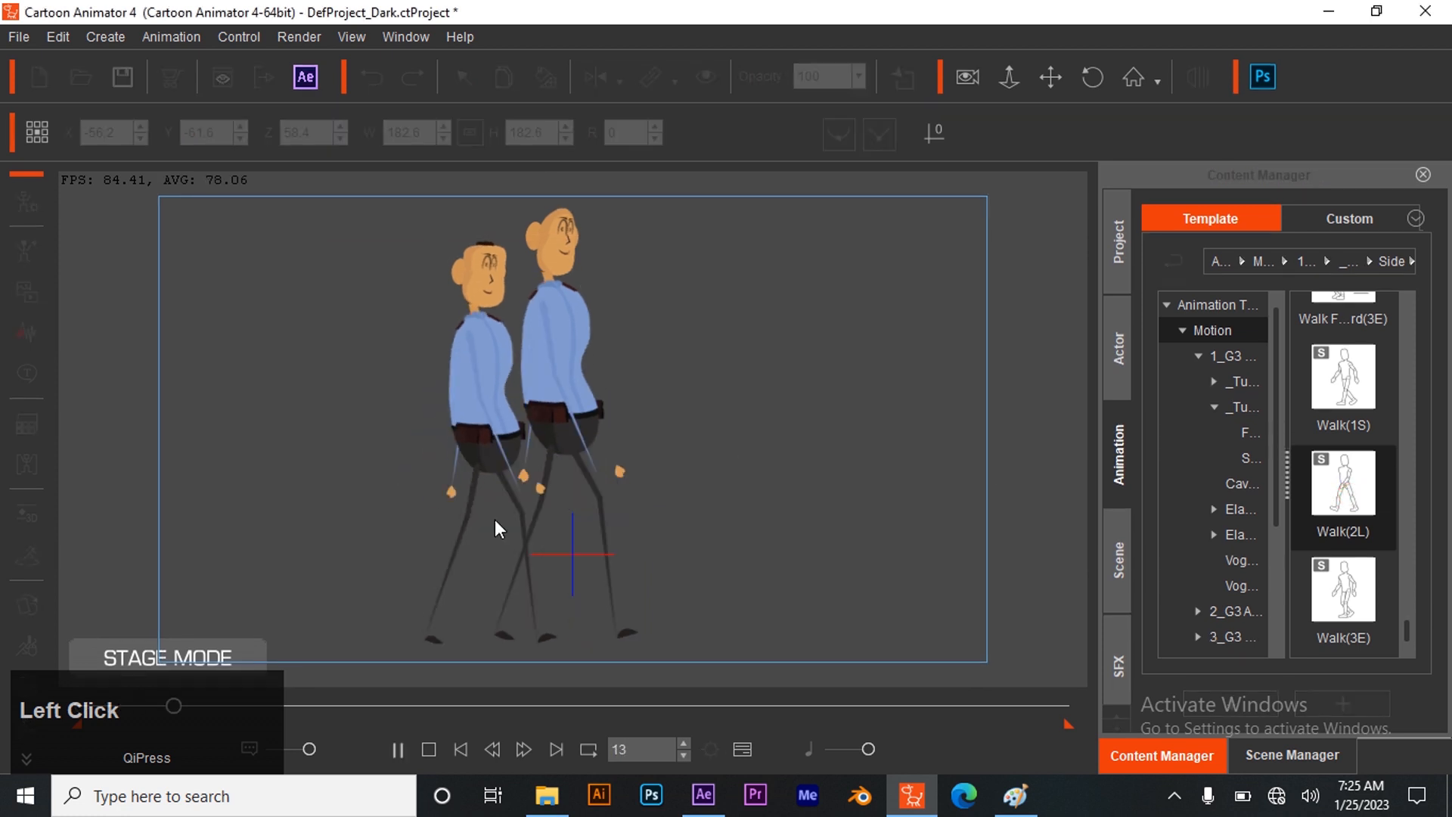
click(557, 519)
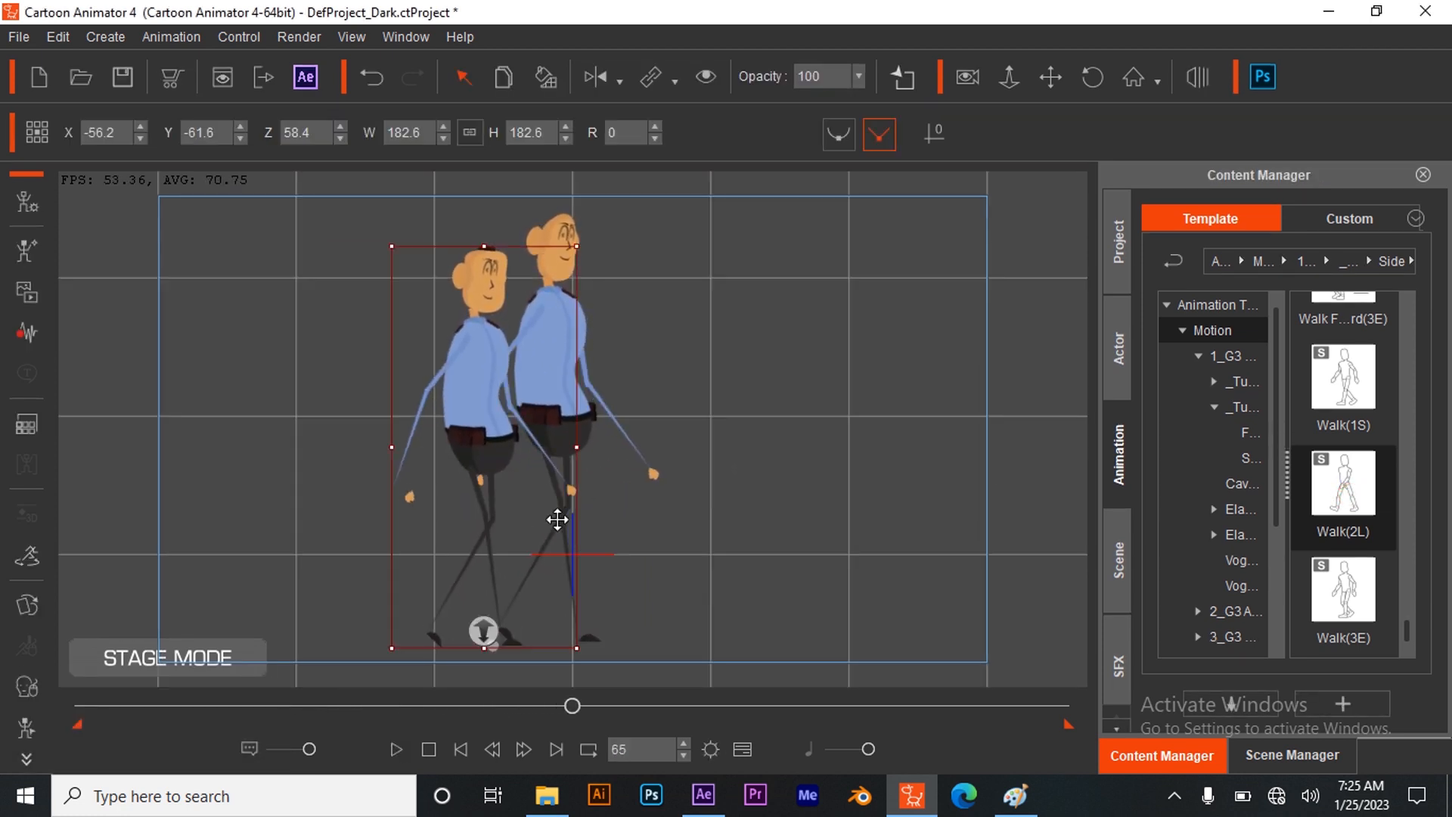
click(565, 705)
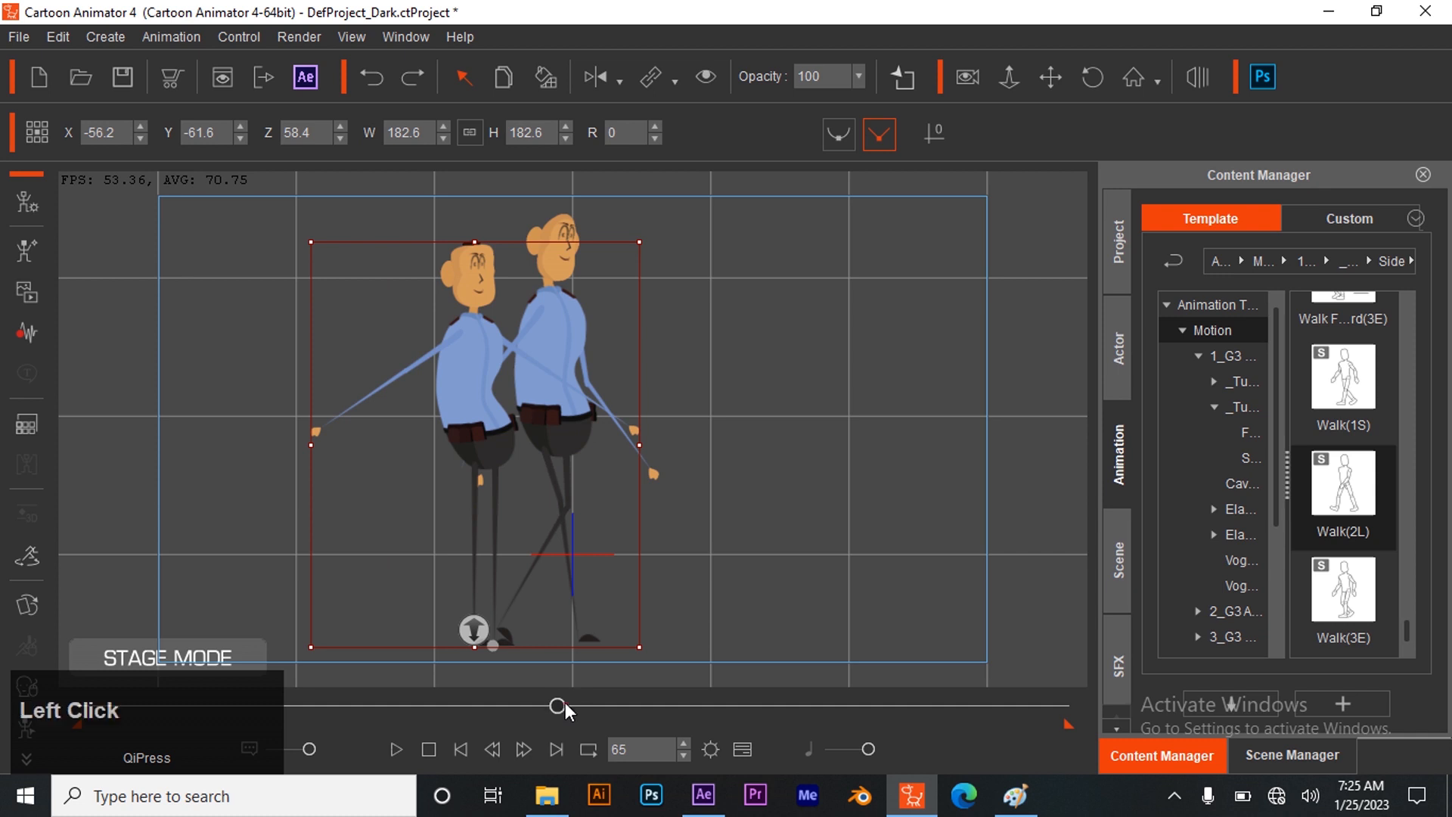
- Starting at frame 10, apply the Walk(2L) motion to the shorter guard twice in a row and return to frame 1
mouse_move(167, 710)
mouse_down()
mouse_move(62, 715)
mouse_move(157, 706)
mouse_up()
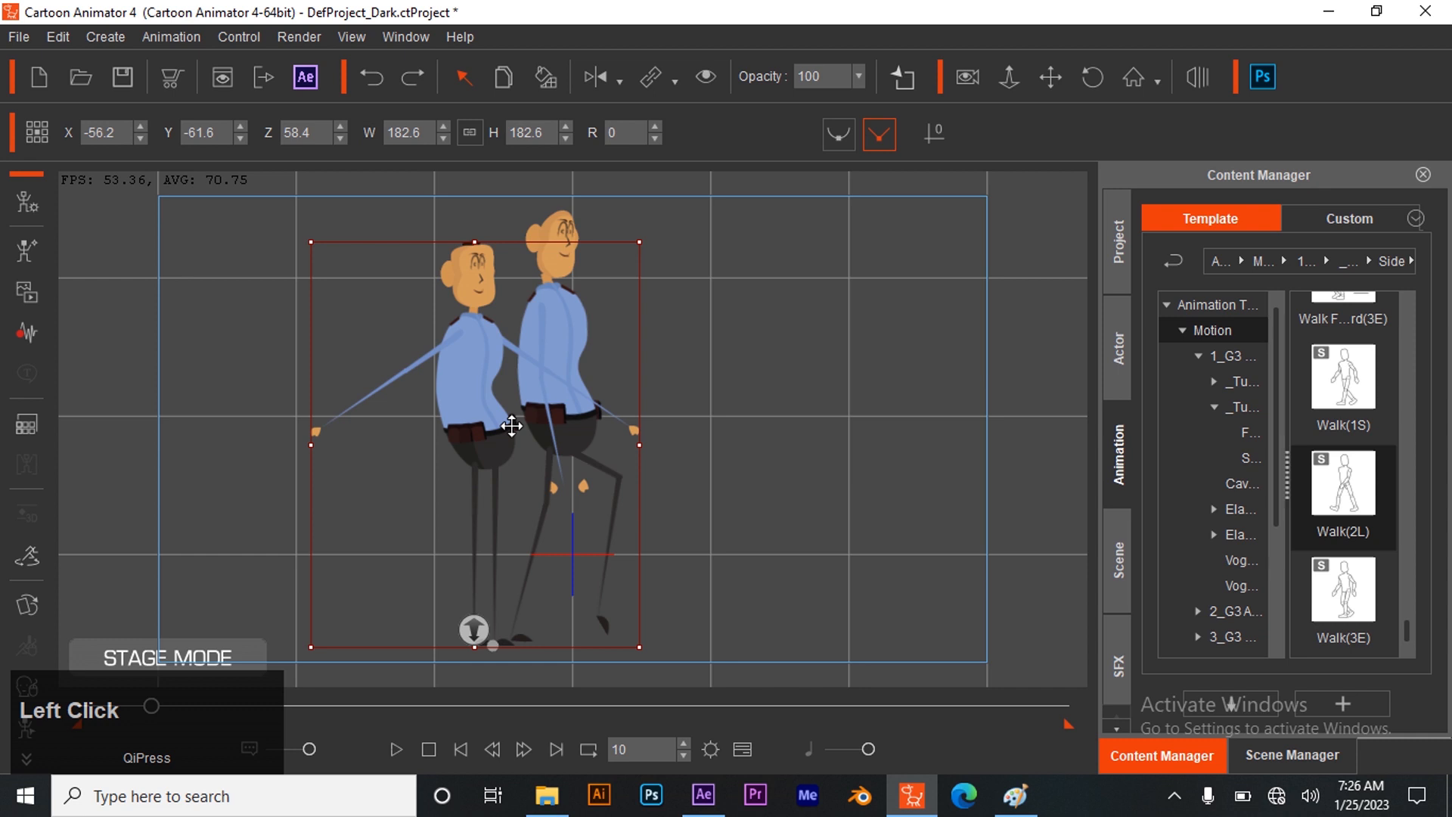
double_click(1337, 502)
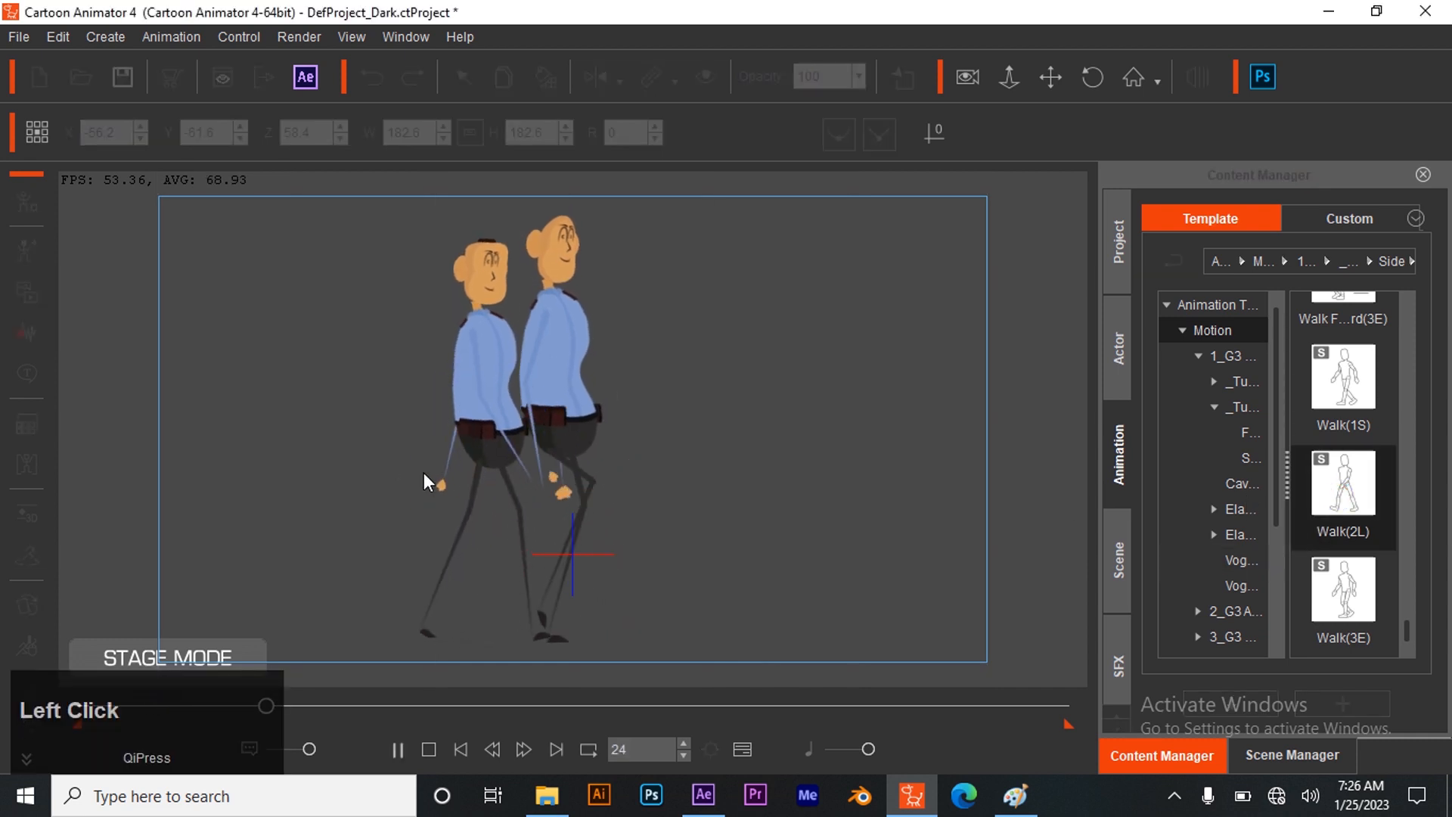
click(432, 502)
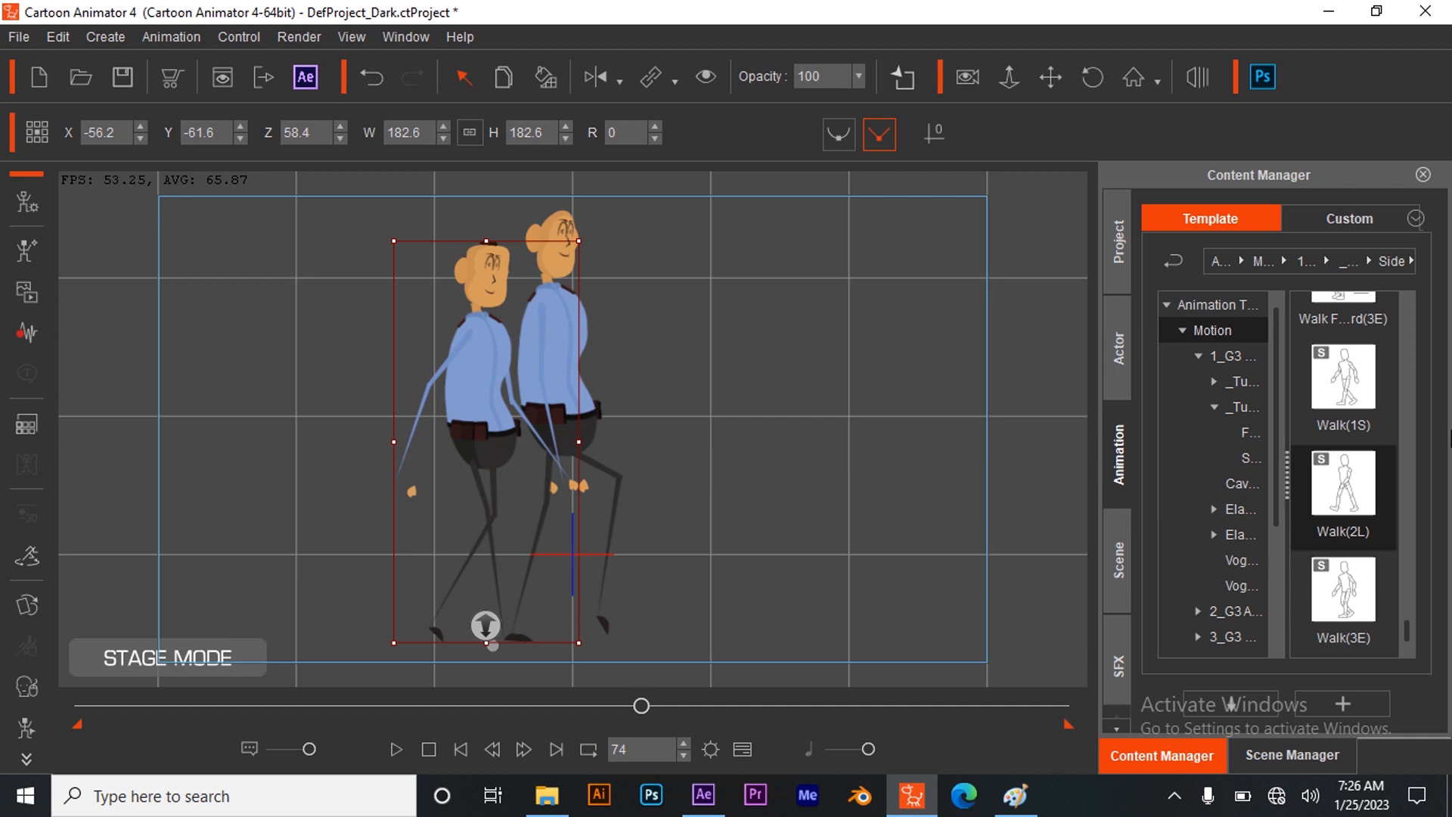
double_click(1338, 480)
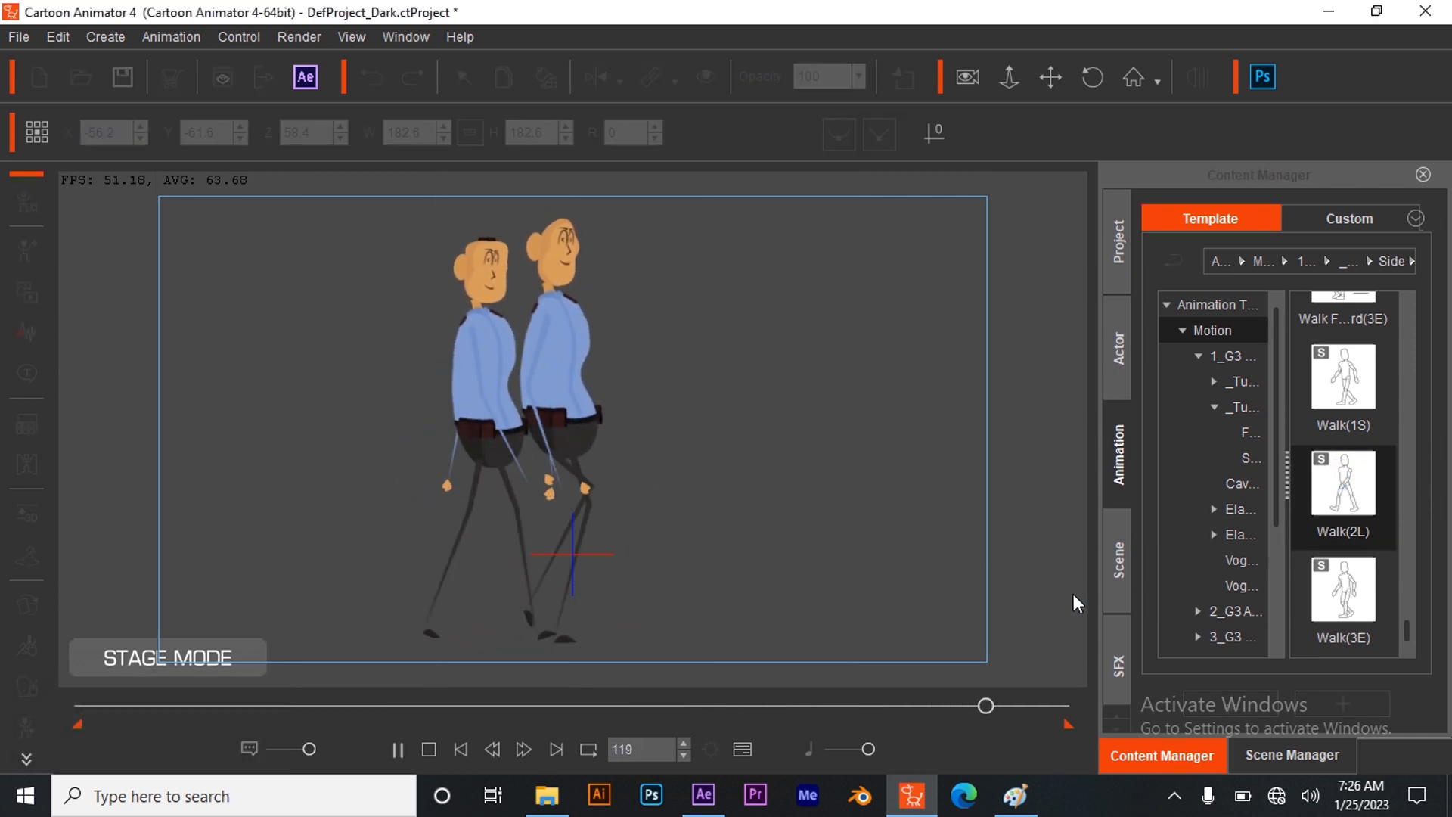
drag(1061, 706, 20, 721)
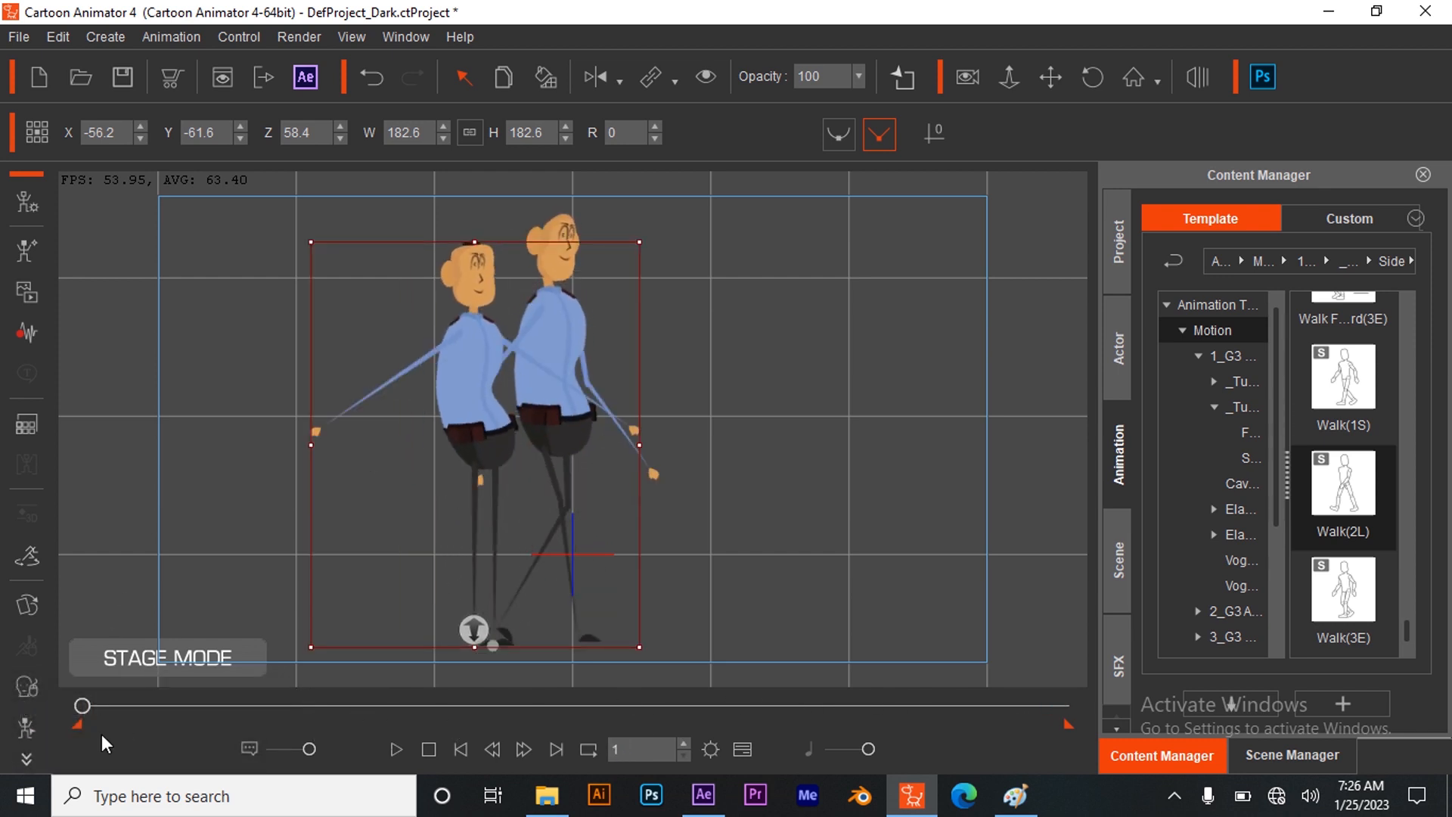
- At frame 13, open the Face Key Editor for the shorter guard and show its expression templates
drag(77, 713, 173, 707)
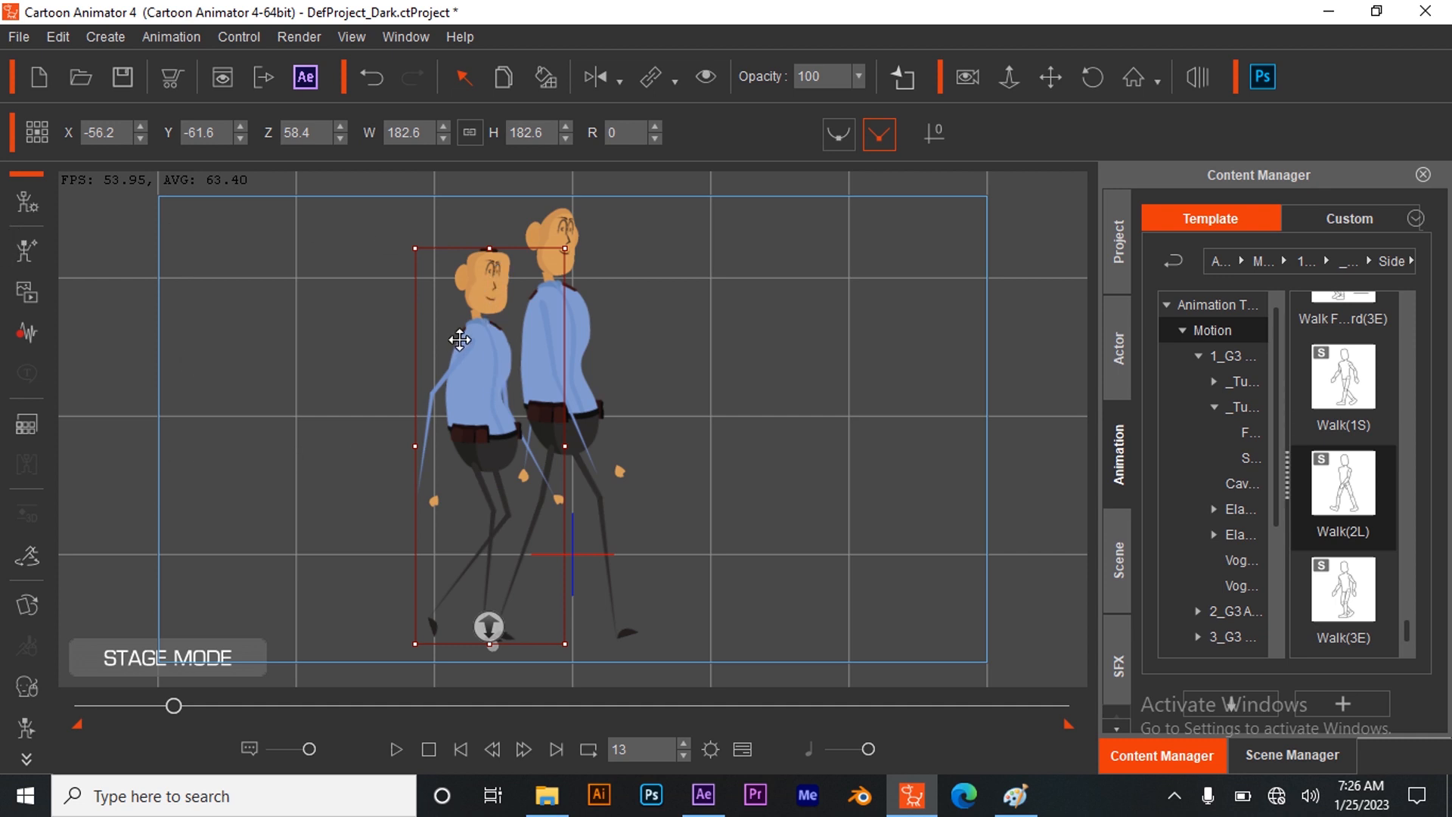
click(481, 299)
key(ctrl+k)
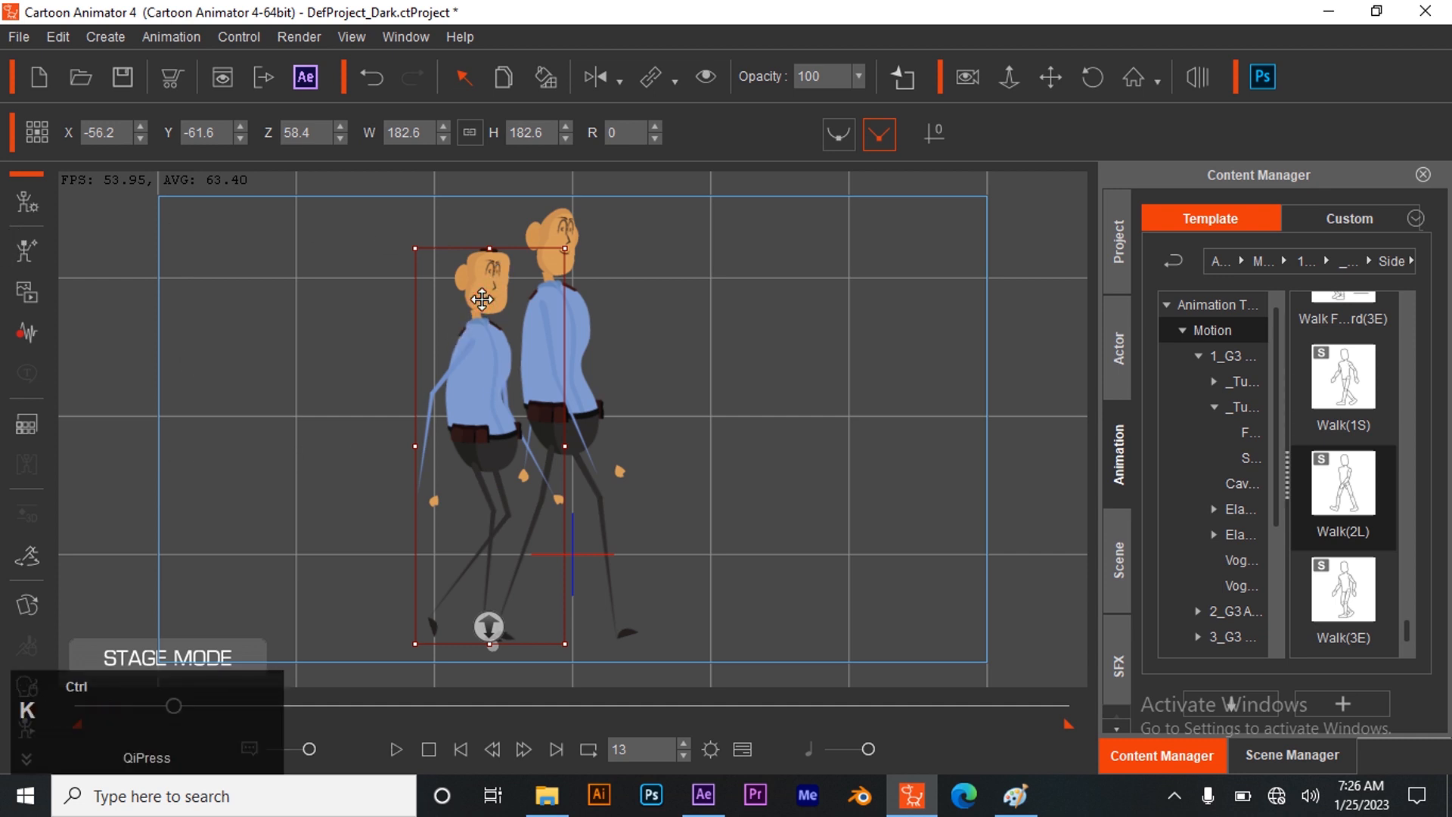
click(24, 759)
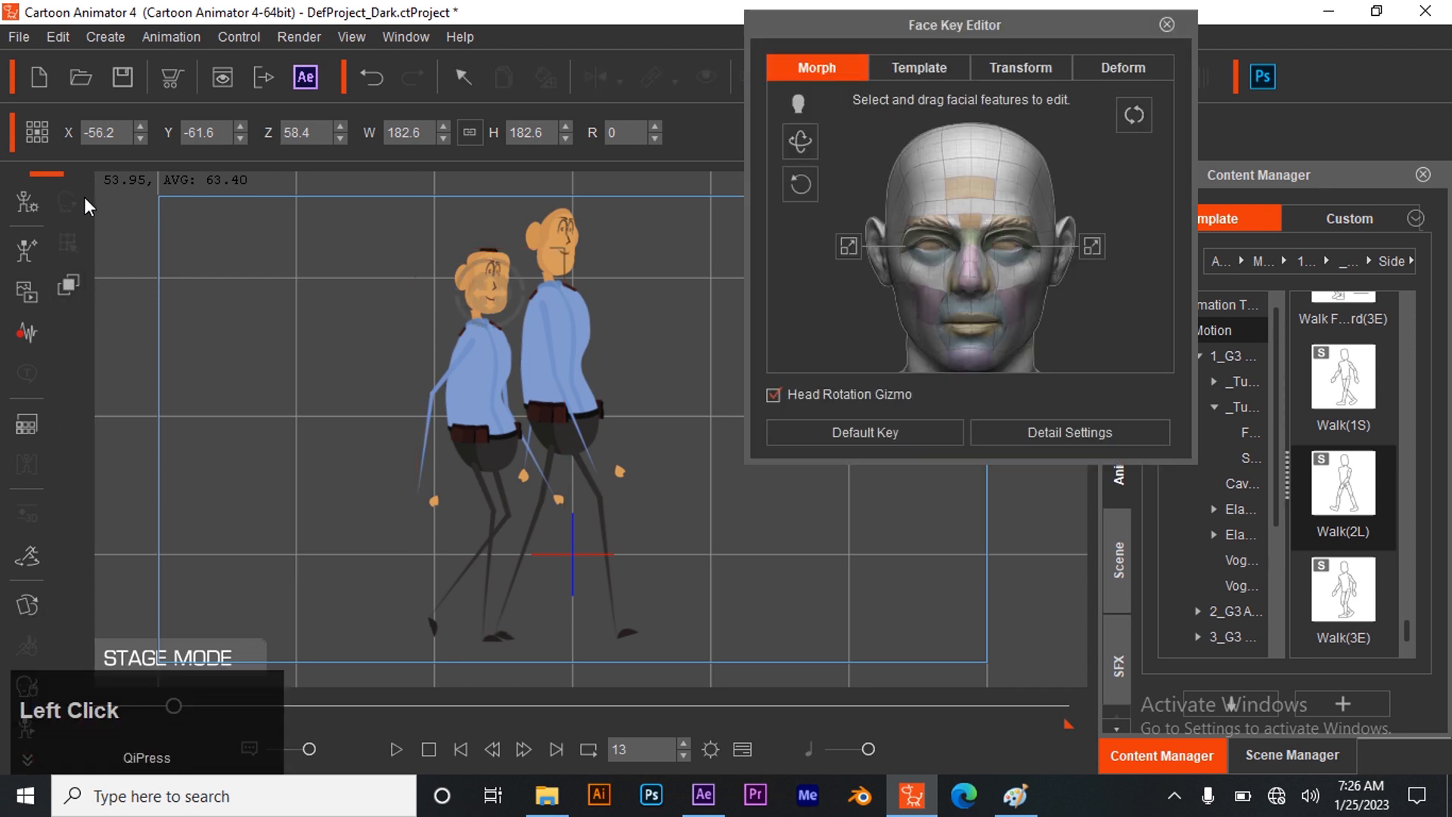
click(928, 71)
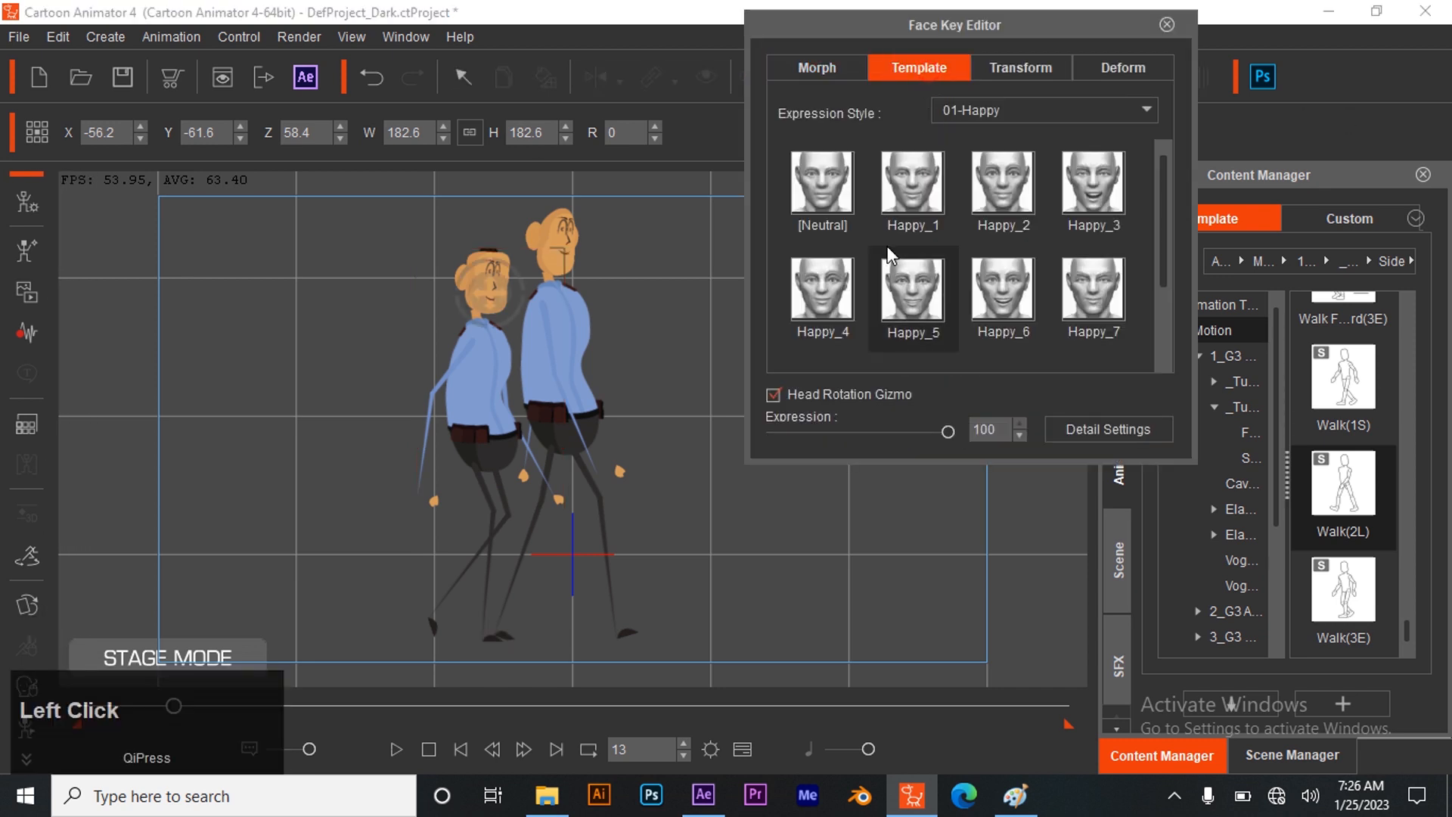
- From the 02-Angry expression style, apply Angry_6 to the shorter guard and Angry_2 to the taller guard at frame 13
click(1017, 107)
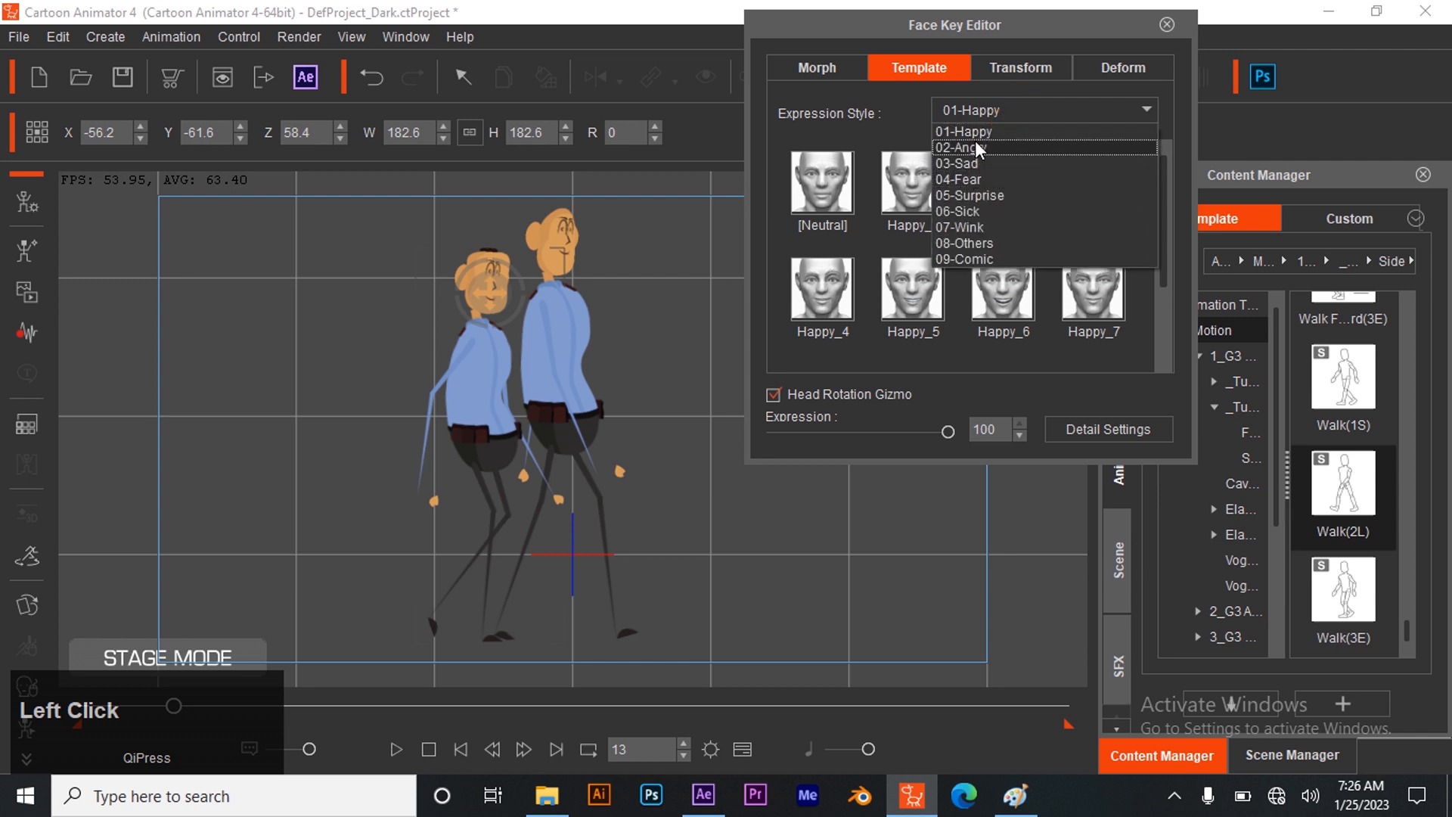
click(980, 146)
click(1012, 292)
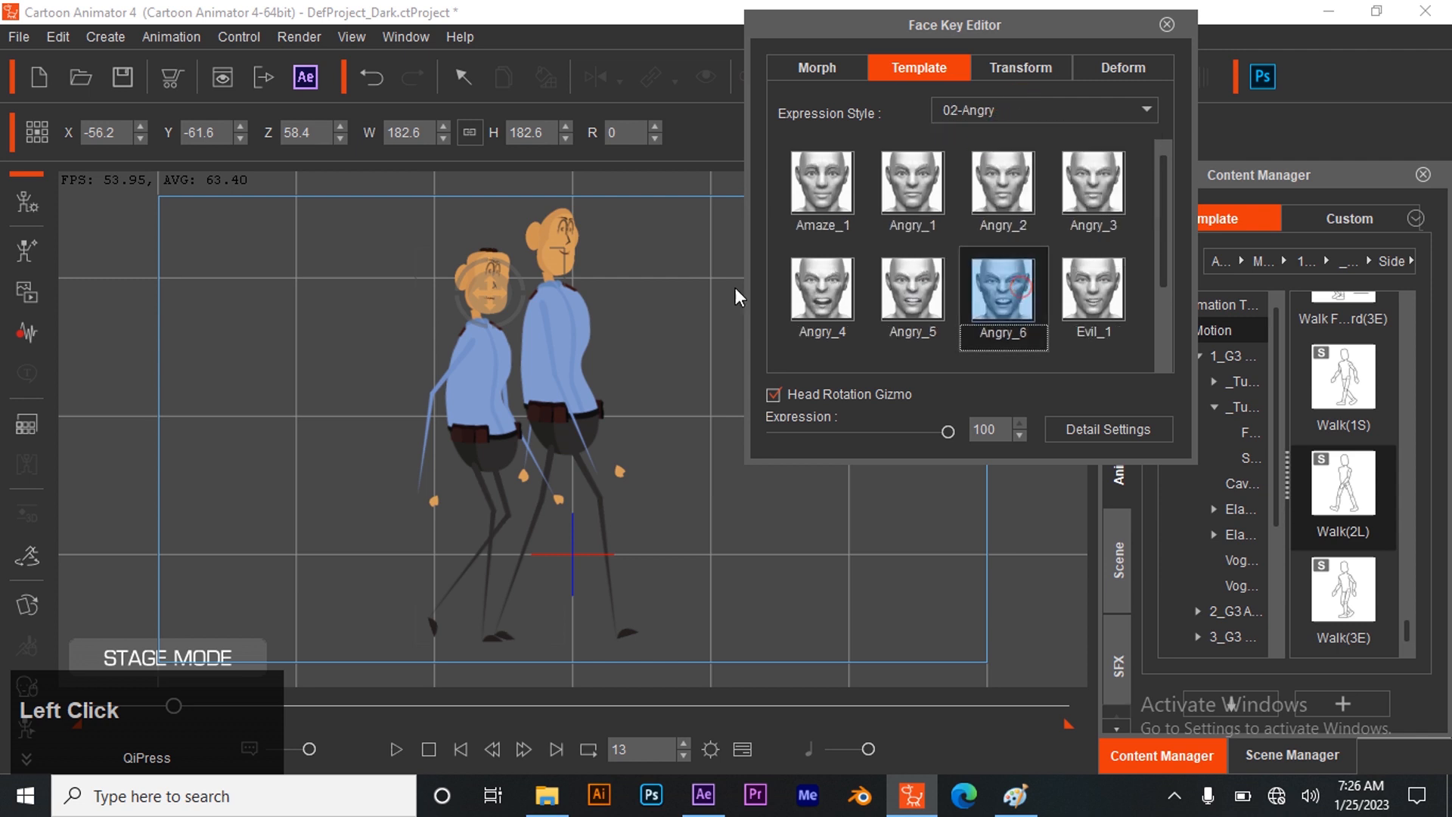
click(555, 256)
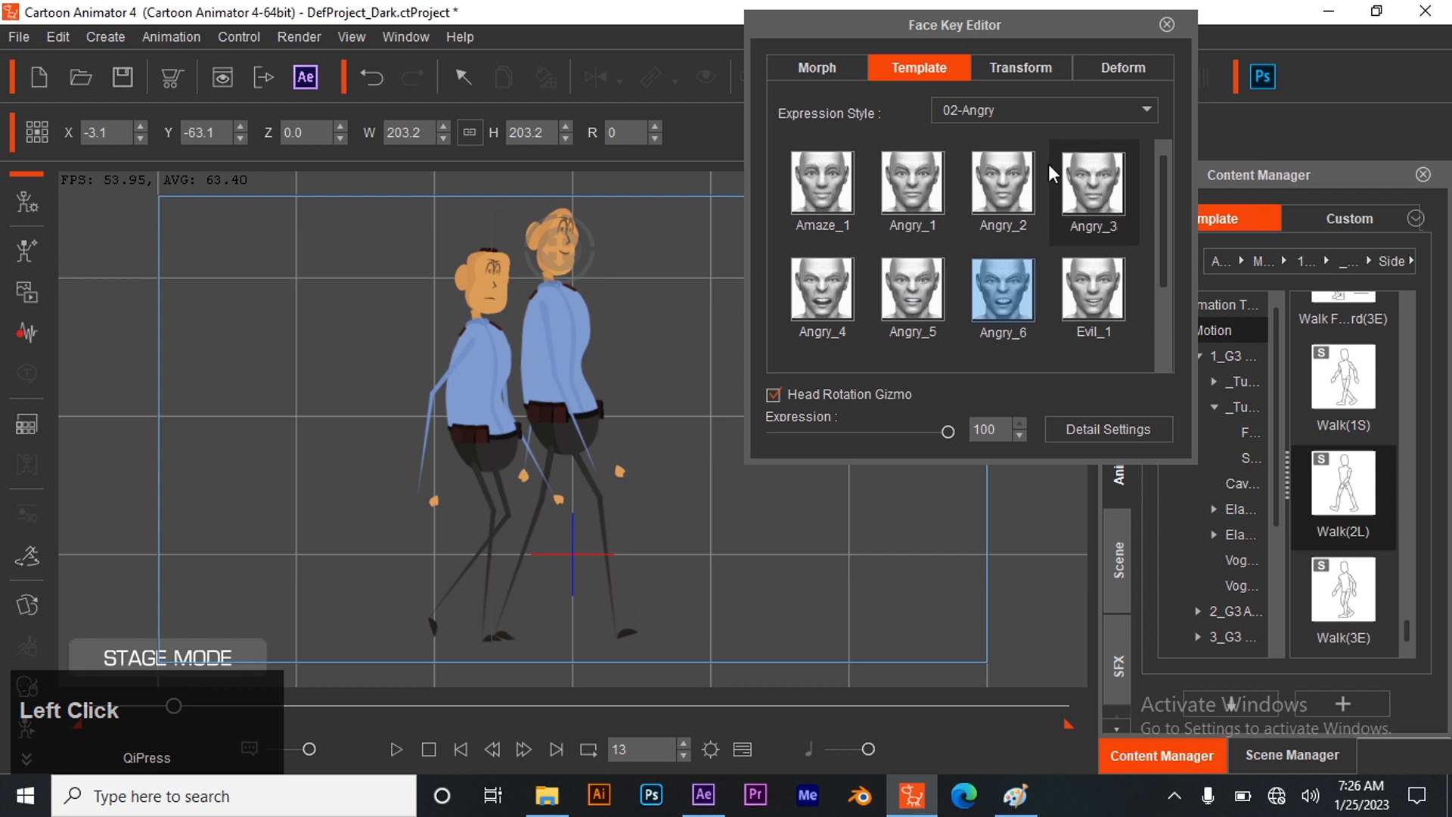
click(1004, 176)
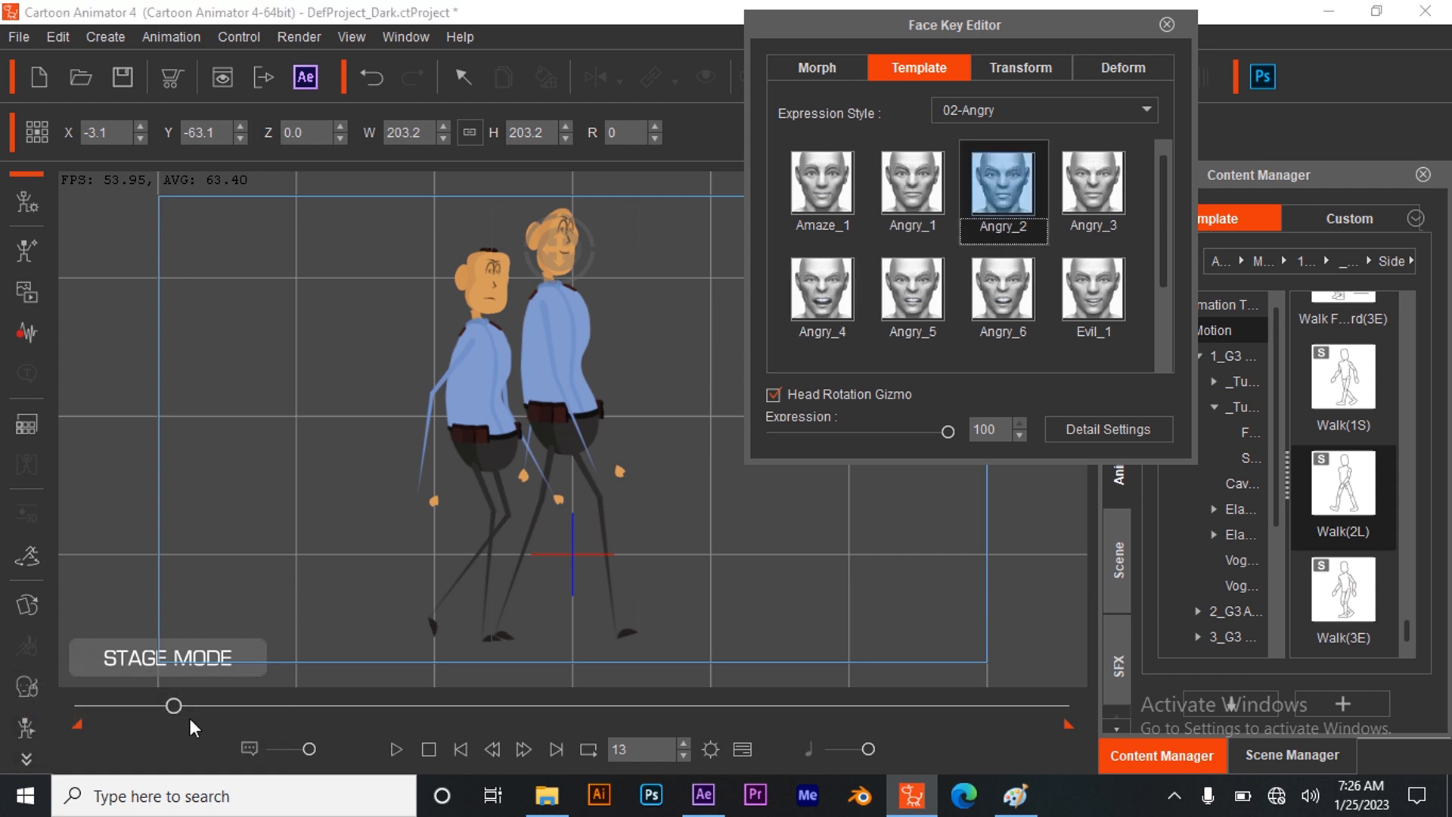
- At frame 1, apply the Angry_6 expression to the shorter guard and Angry_2 to the taller guard
drag(174, 708, 9, 717)
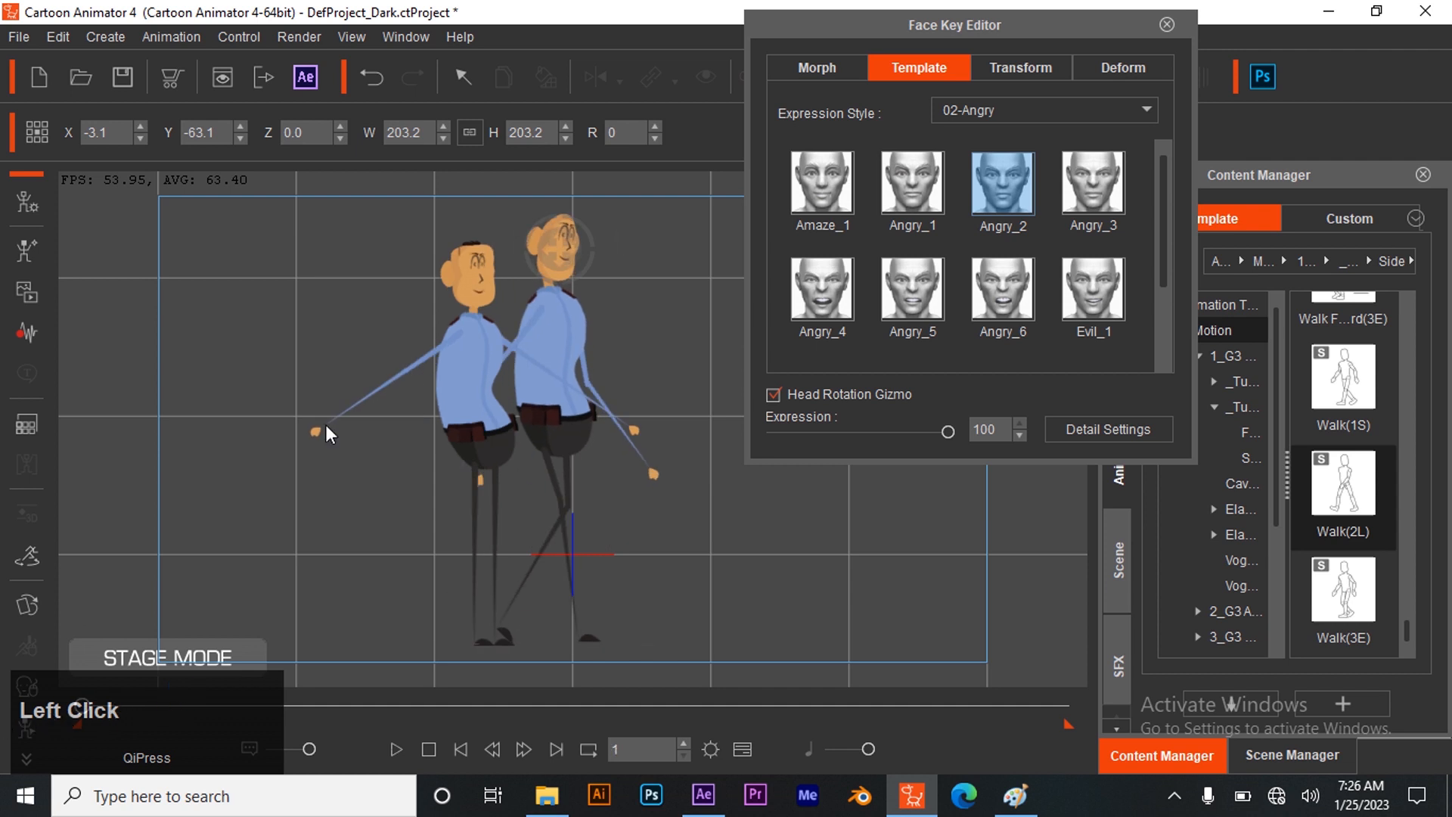
drag(80, 711, 73, 807)
click(468, 283)
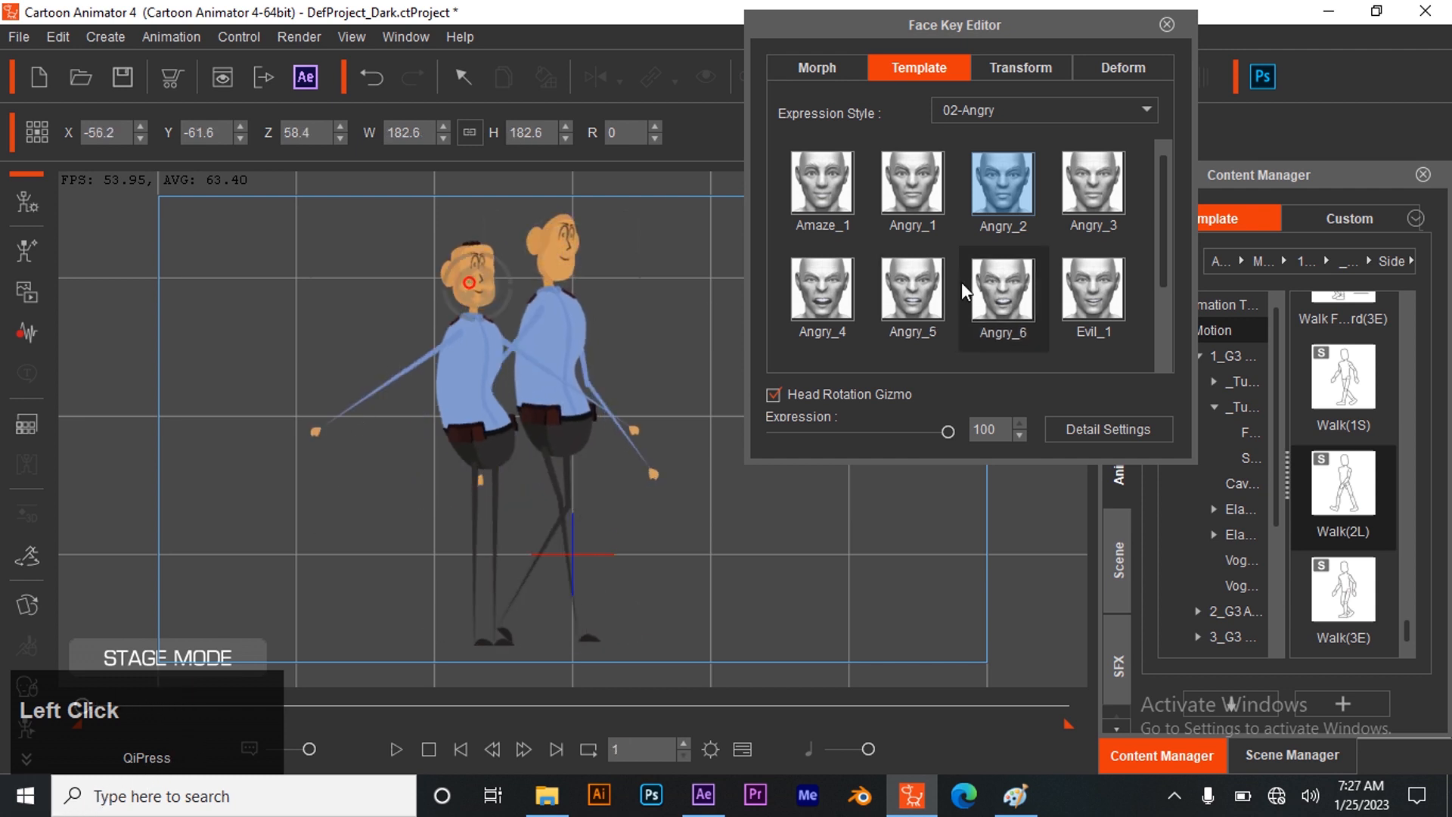
click(998, 301)
click(574, 251)
click(1008, 165)
- At frame 54, try the Angry_3 and Evil_1 expressions on the taller guard and settle on Angry_5
drag(454, 703, 490, 703)
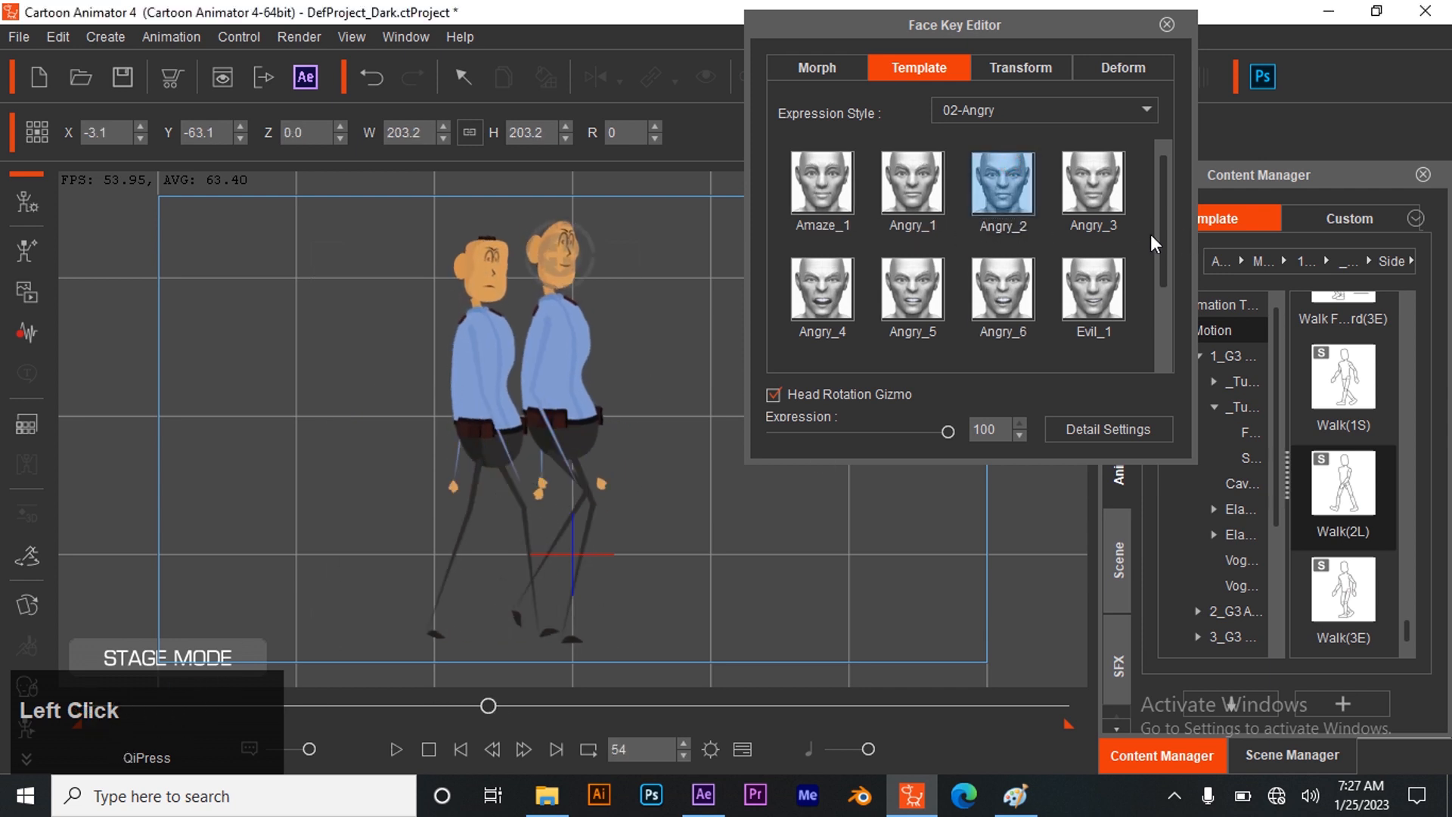
click(1092, 183)
click(1087, 288)
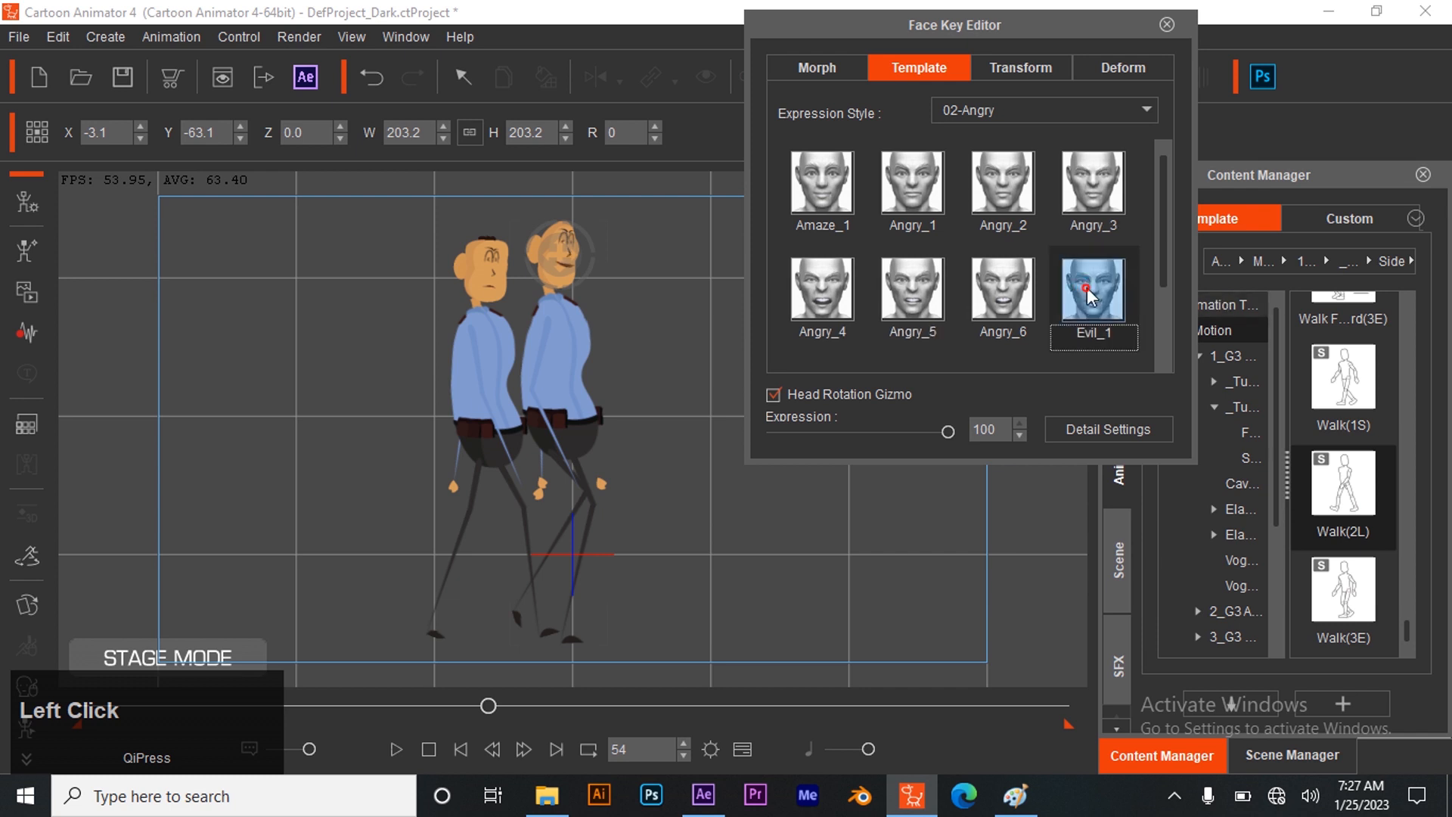
click(912, 289)
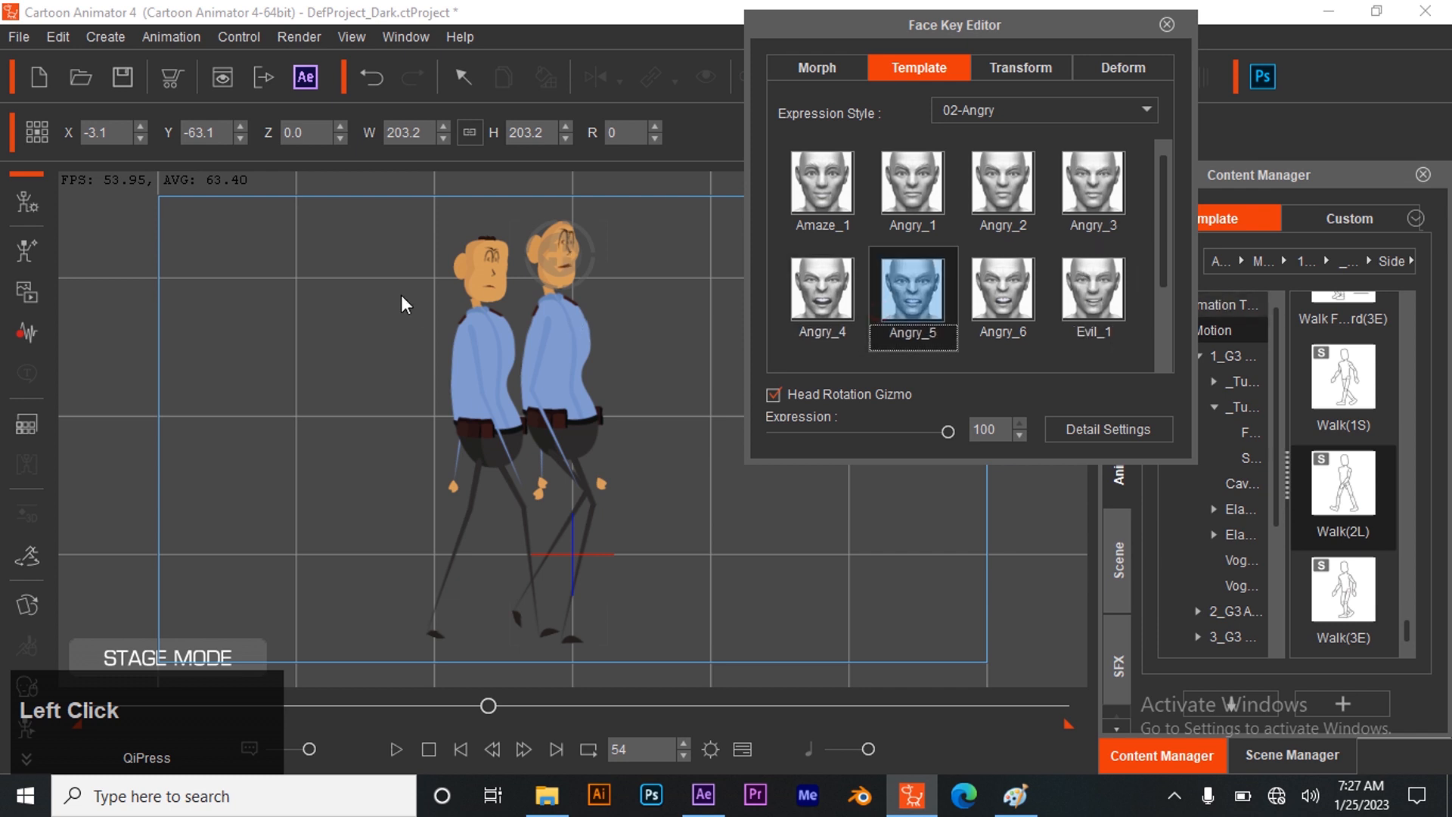
- Give the shorter guard the Angry_1 expression at frame 79 and Angry_2 at frame 110
click(683, 704)
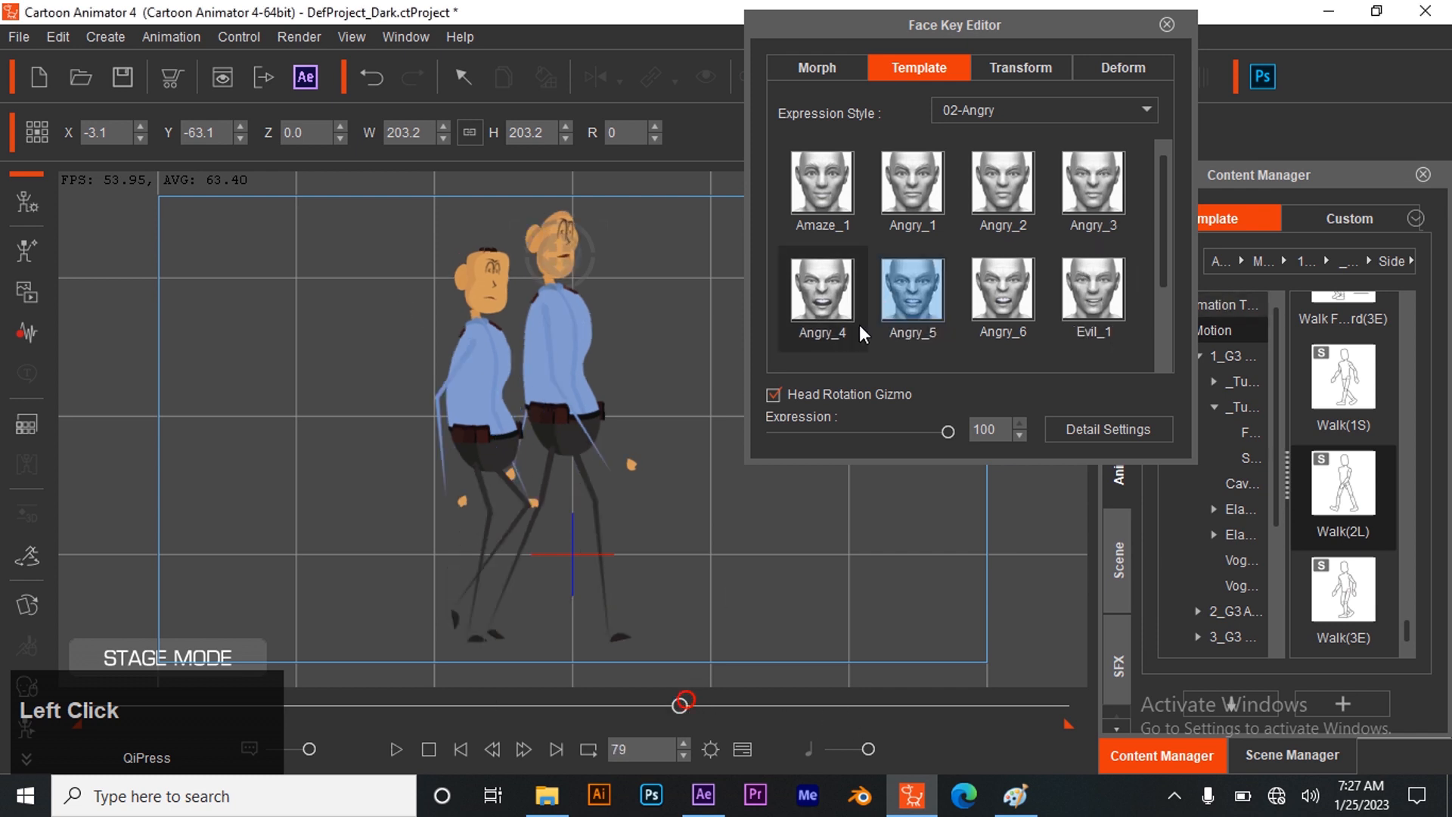
click(488, 291)
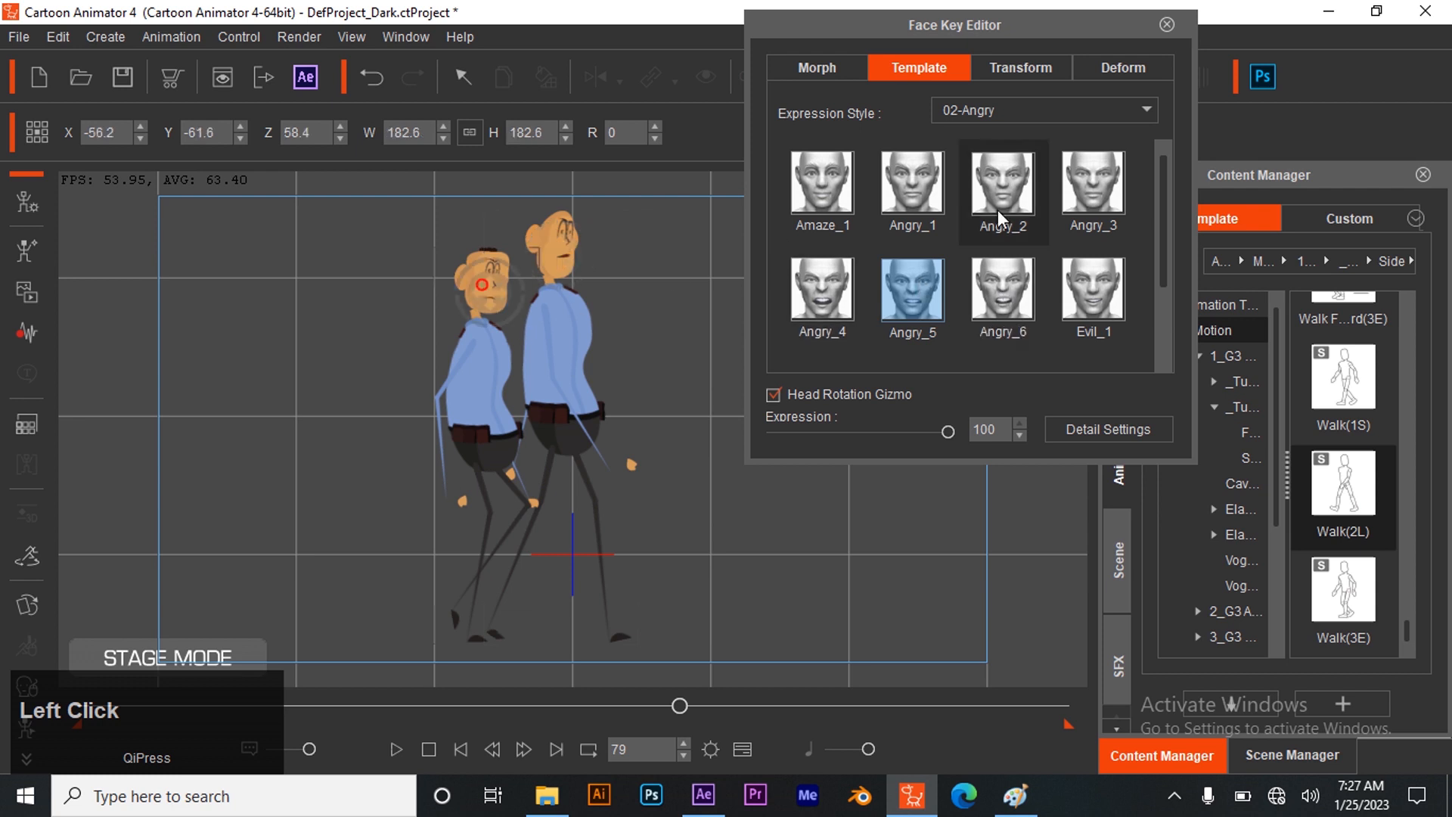
click(914, 198)
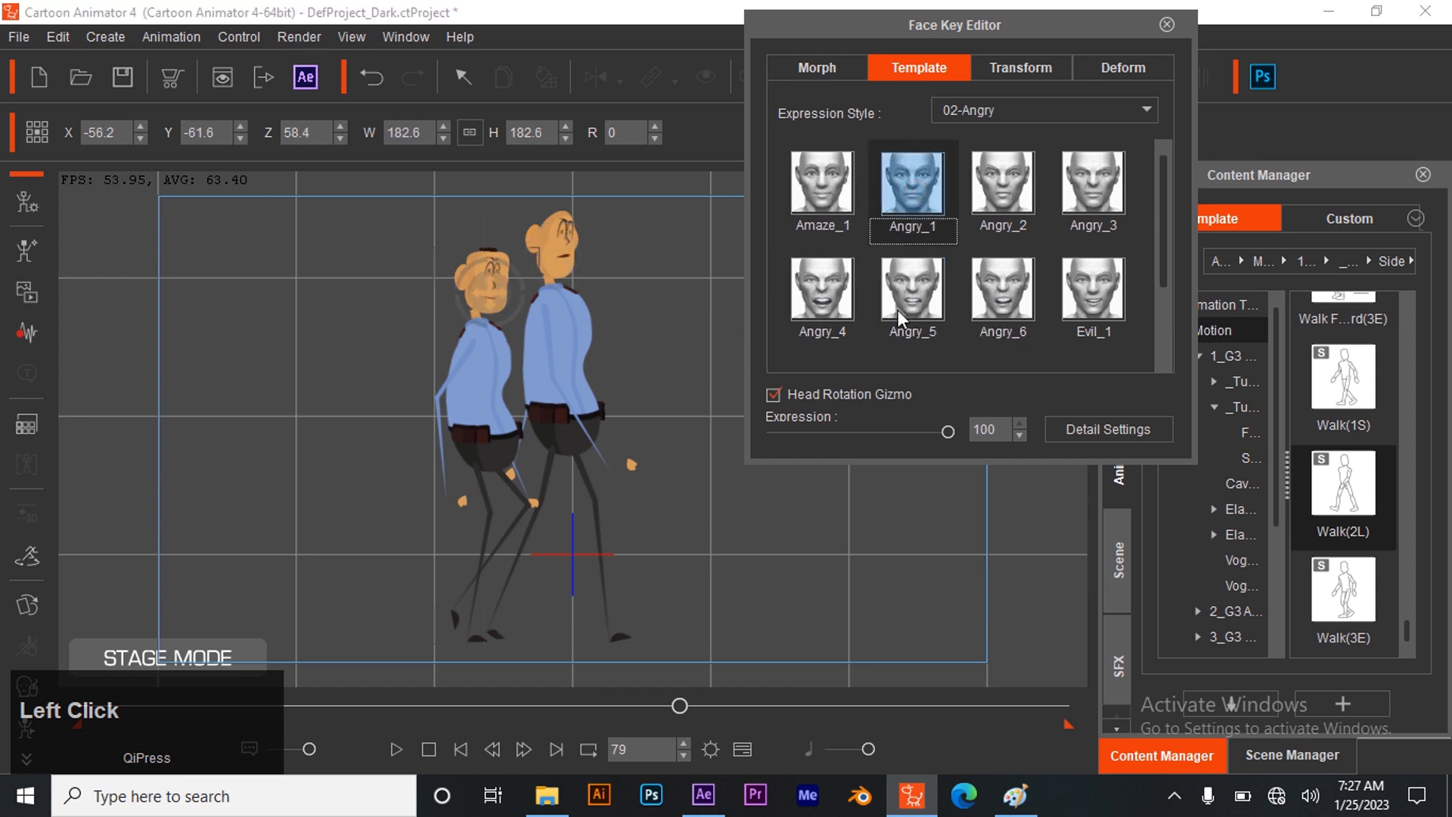
click(921, 709)
click(1004, 198)
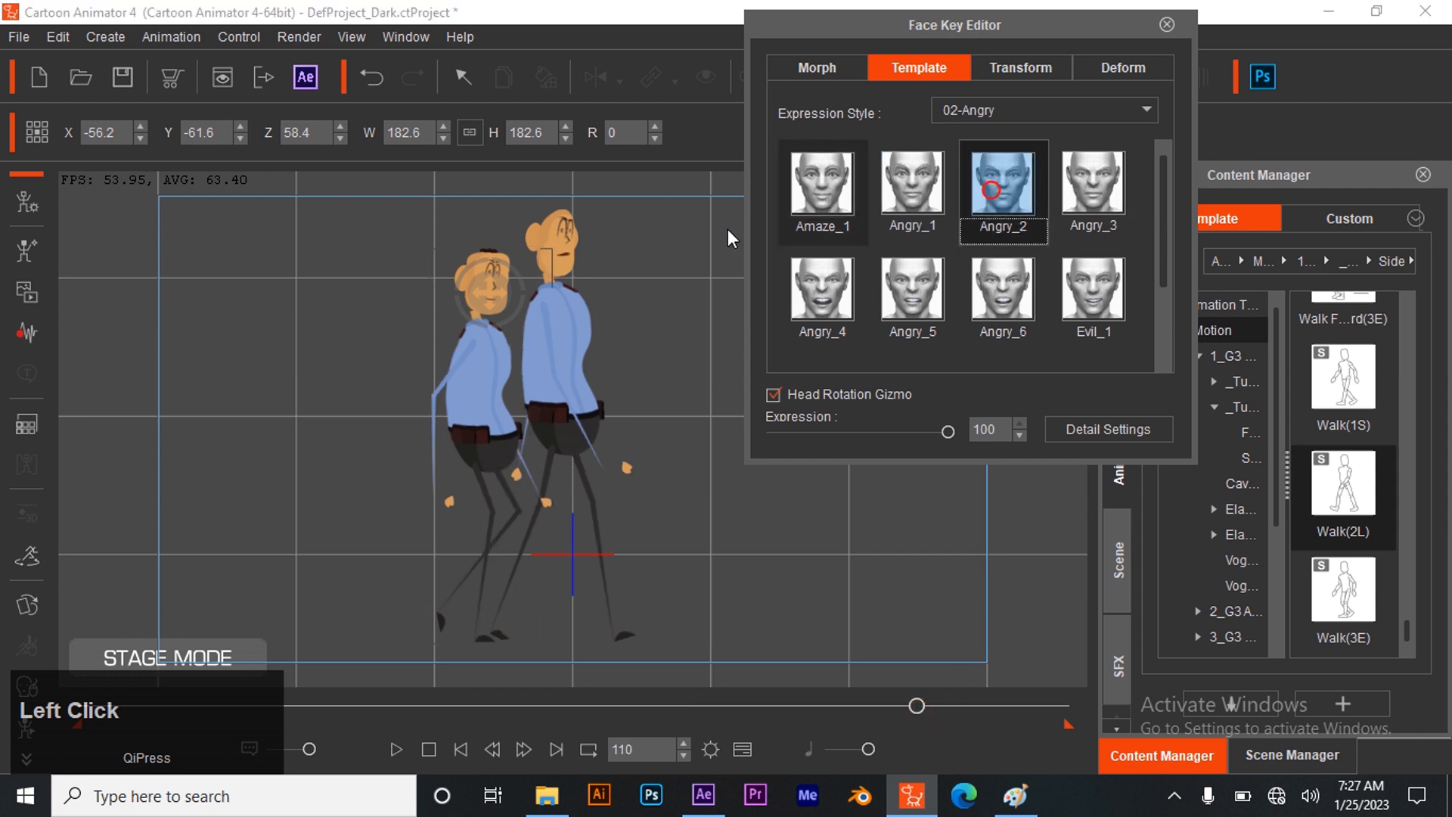
- At frame 128, set the taller guard's expression to Angry_4 and play the animation
click(910, 708)
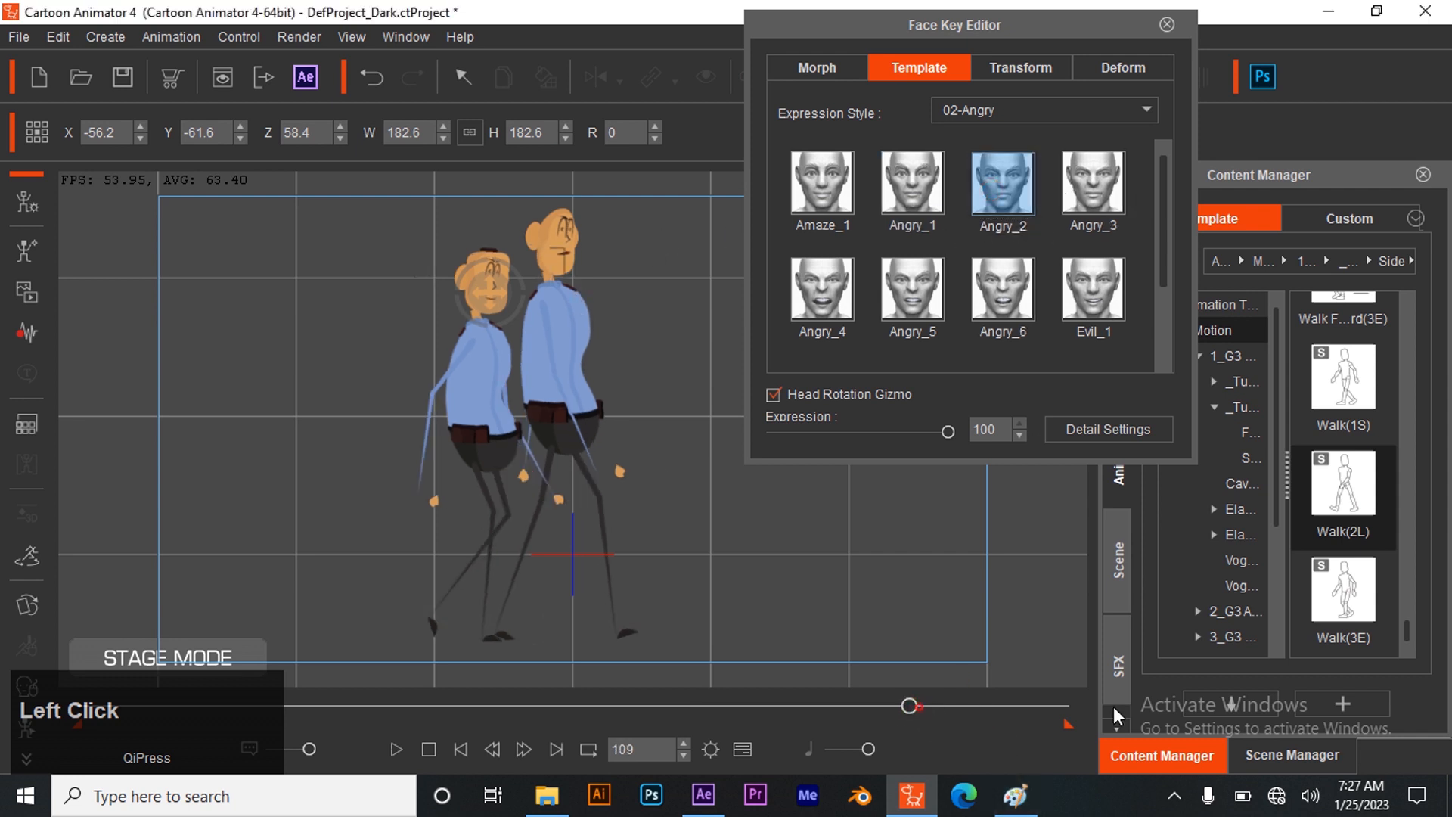
click(1058, 706)
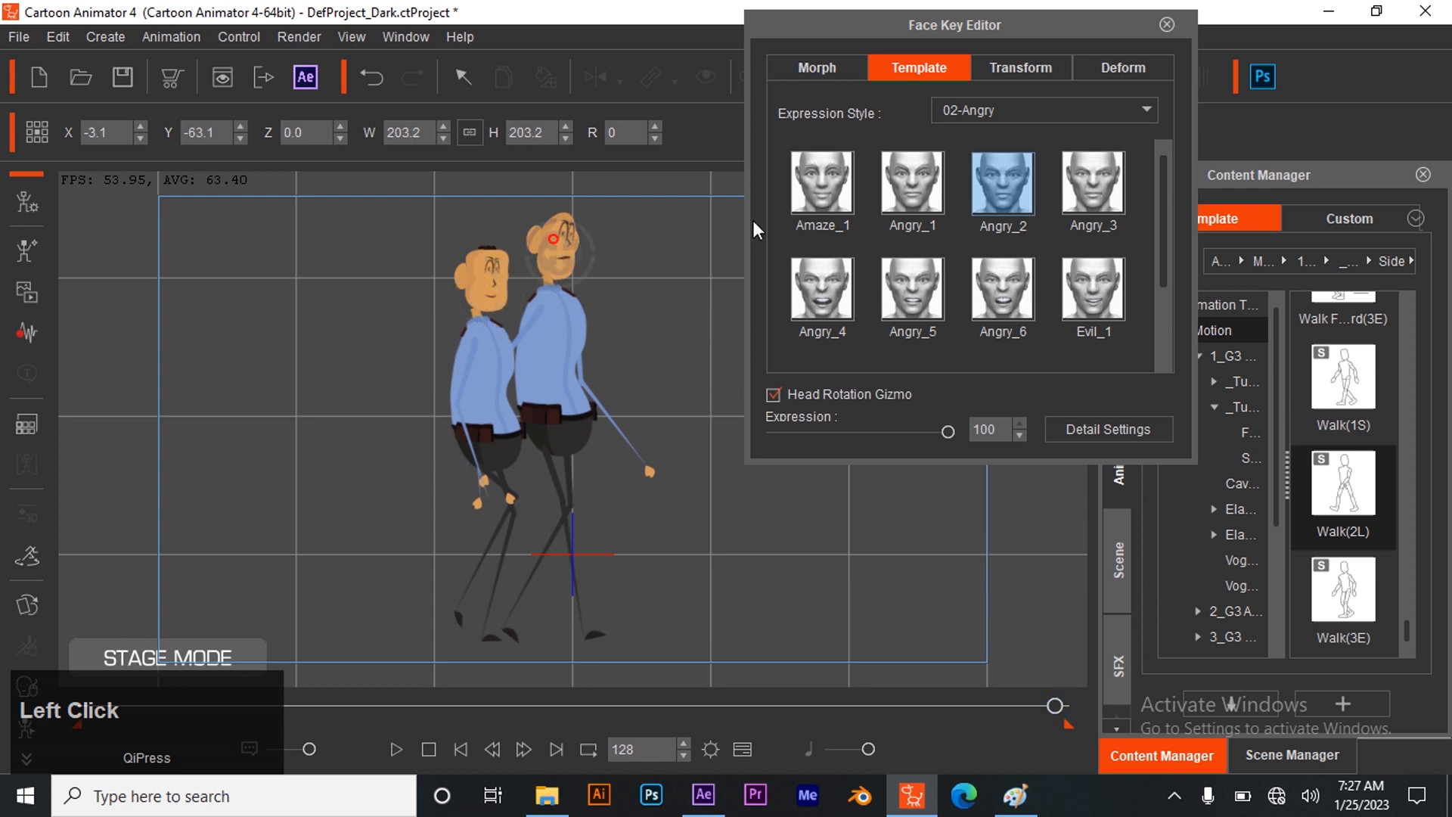
click(1114, 284)
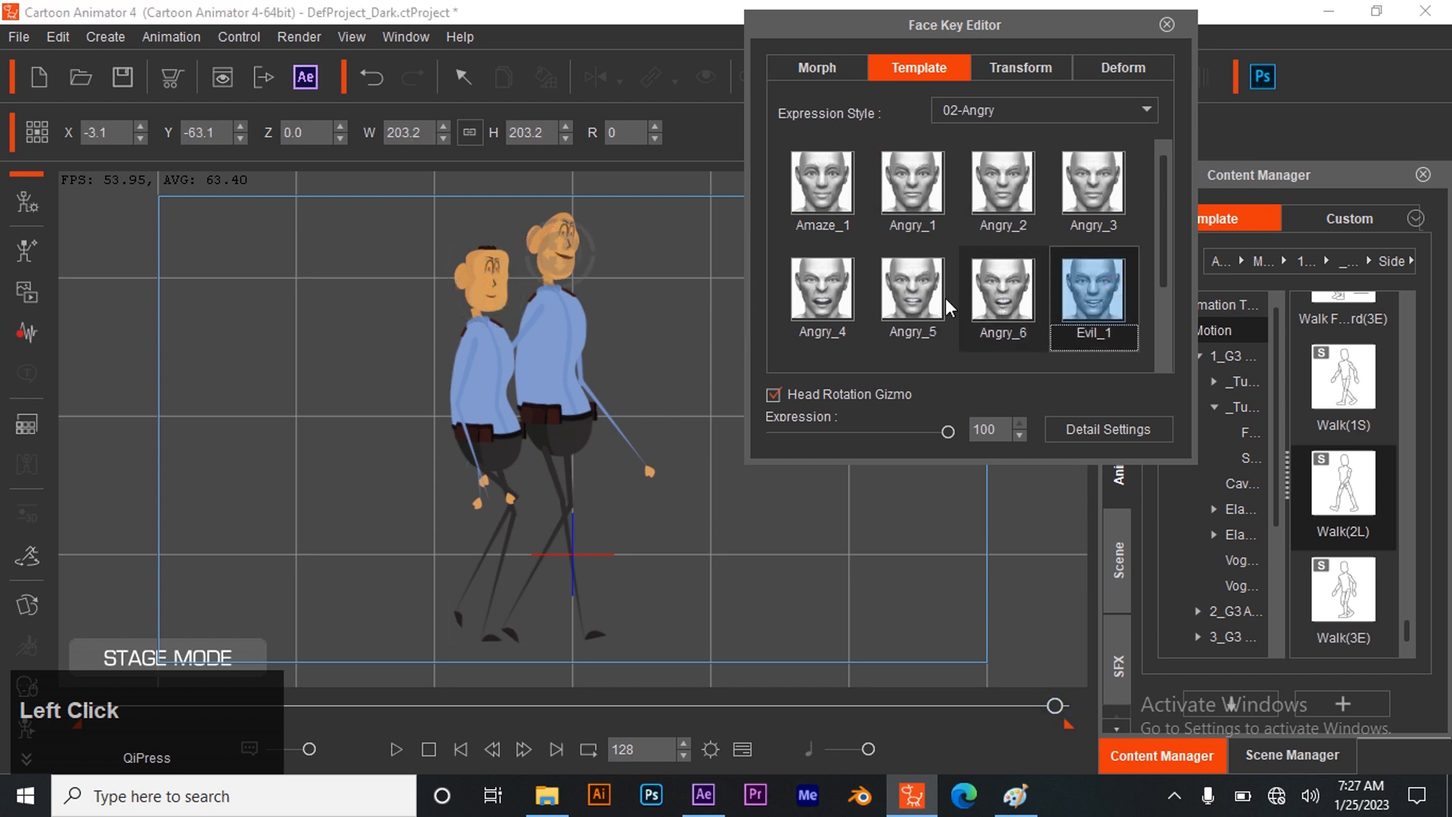
click(891, 304)
click(812, 304)
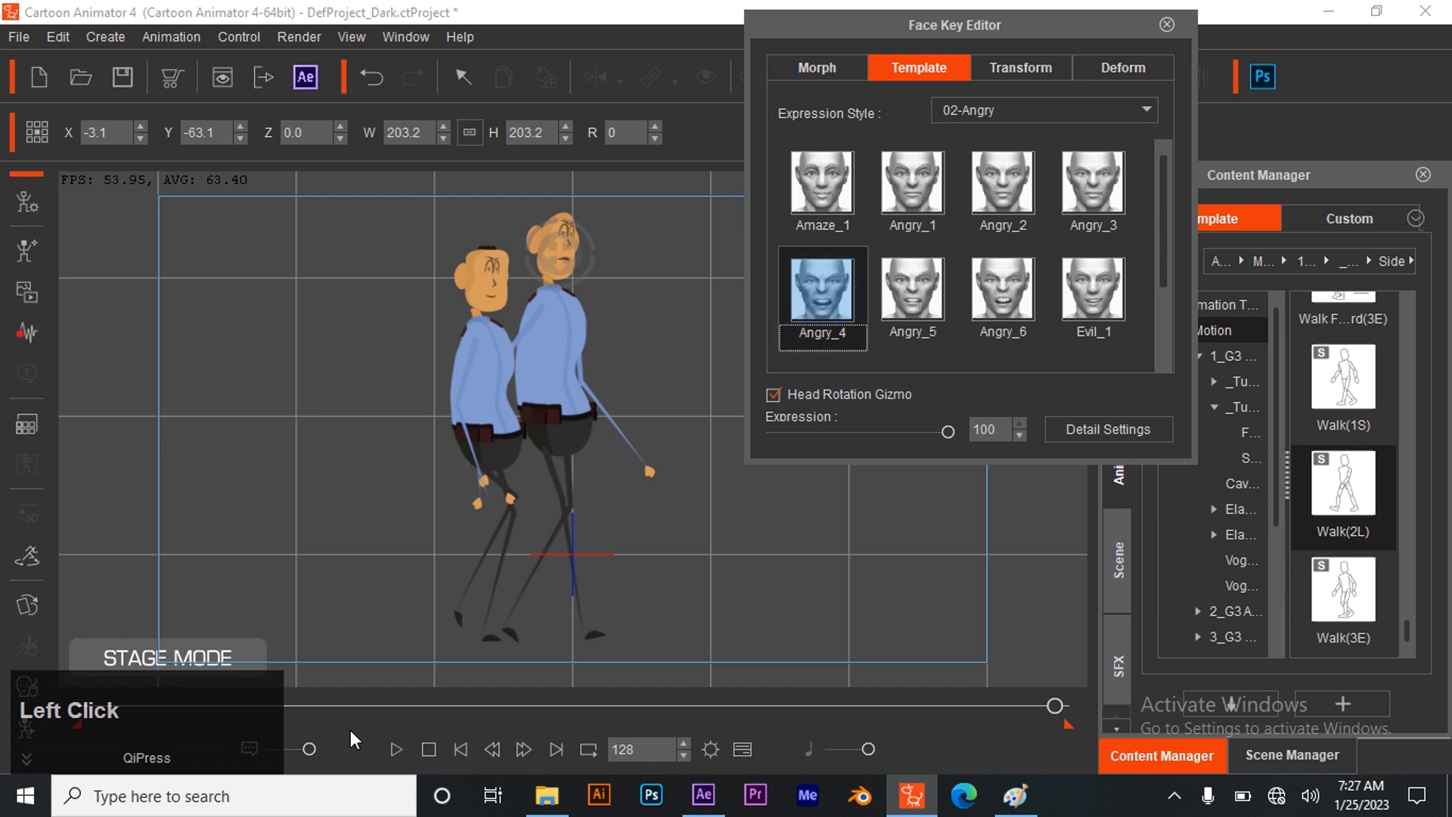
click(397, 745)
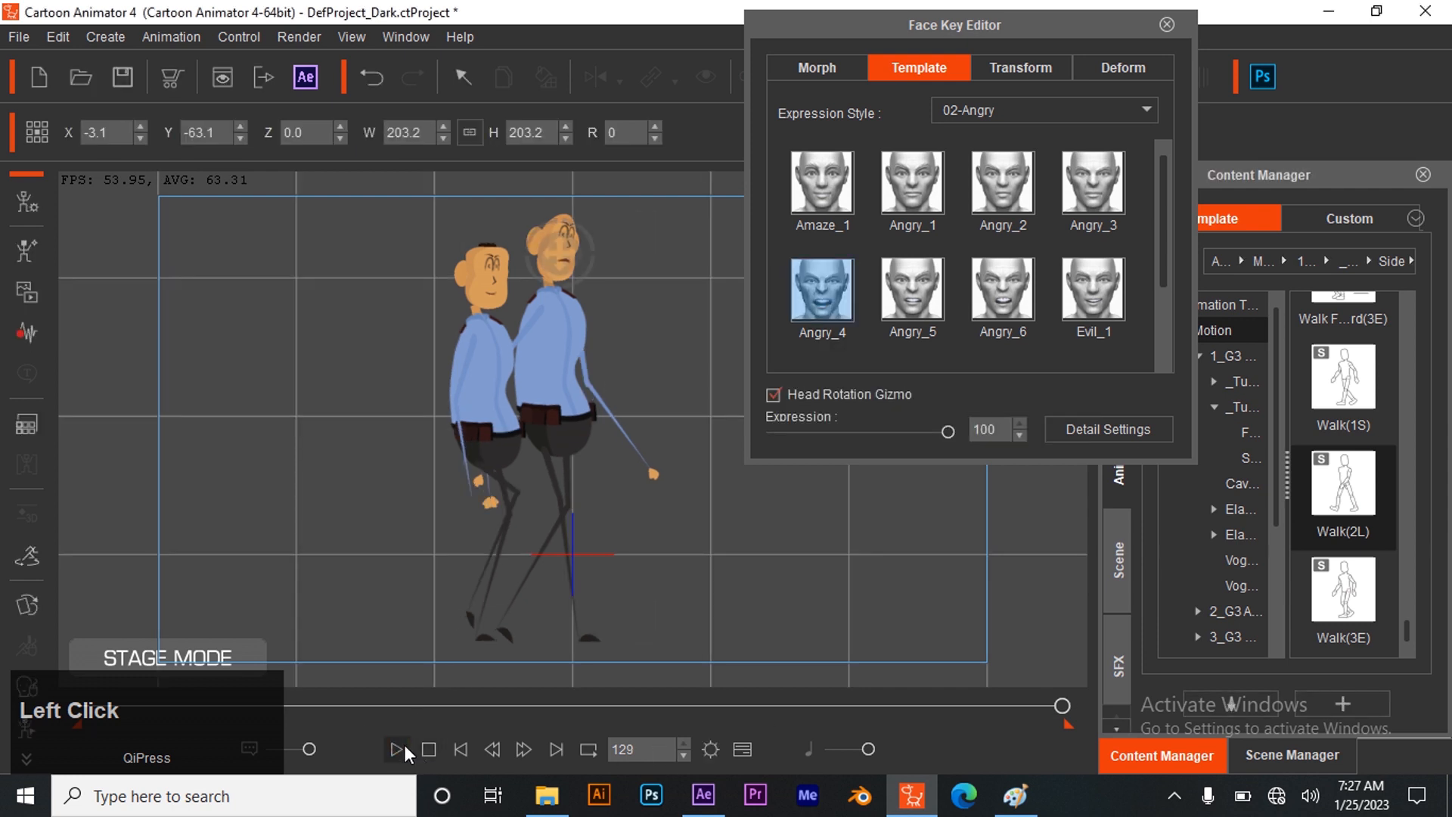
- Play back the animation and save the project as "securities walking" in the characters ani folder
click(397, 749)
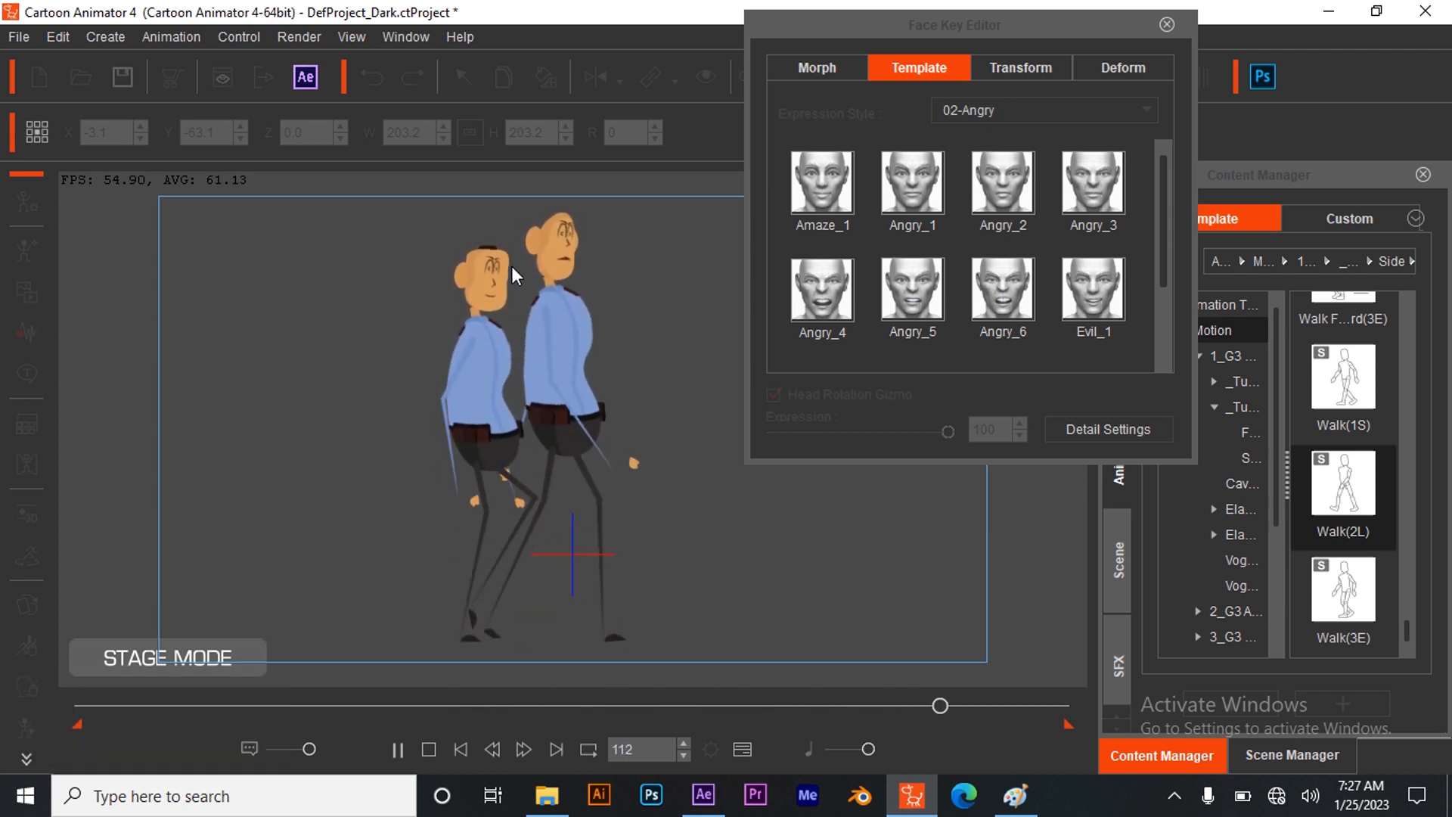
click(1167, 24)
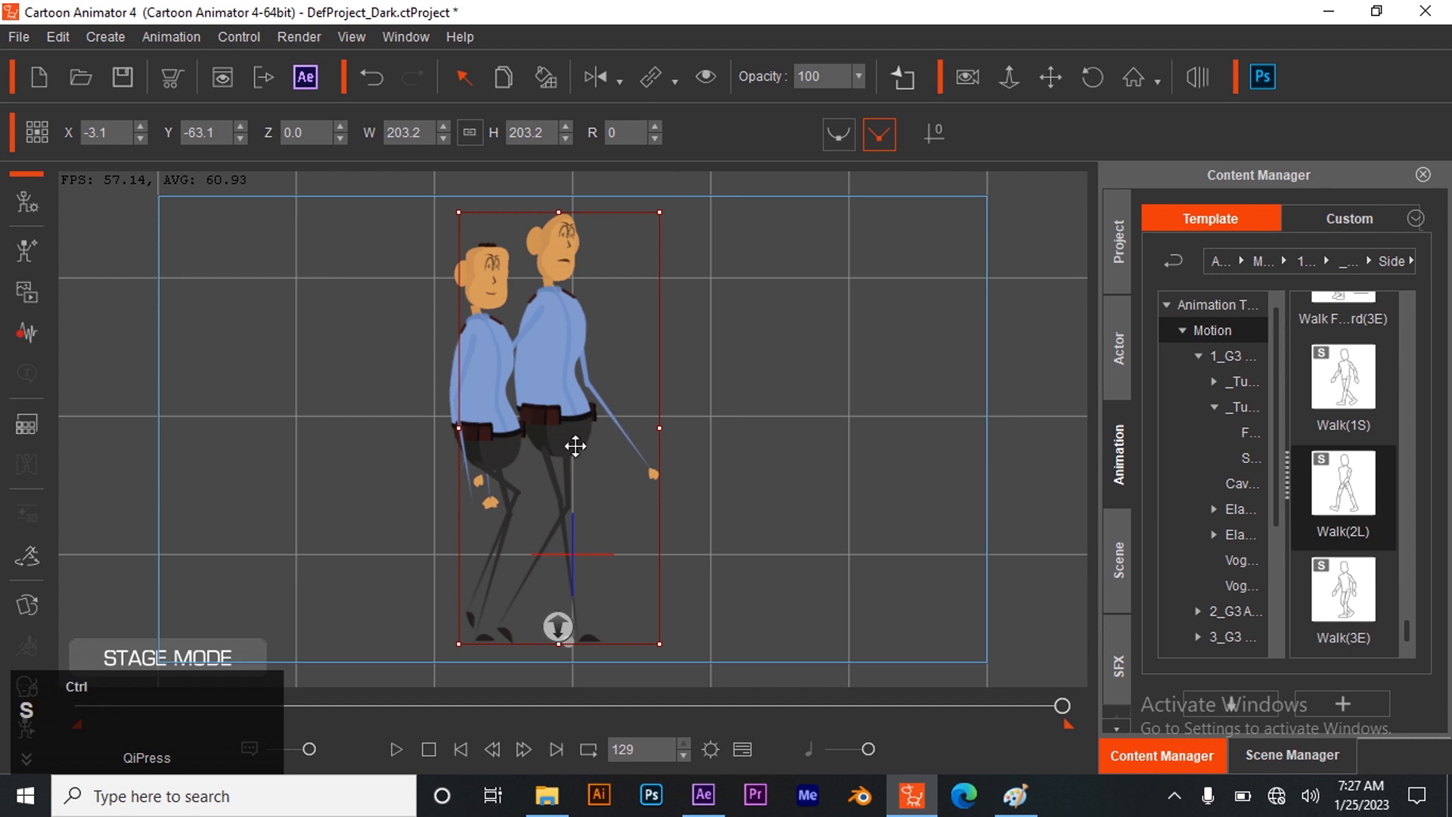
key(ctrl+s)
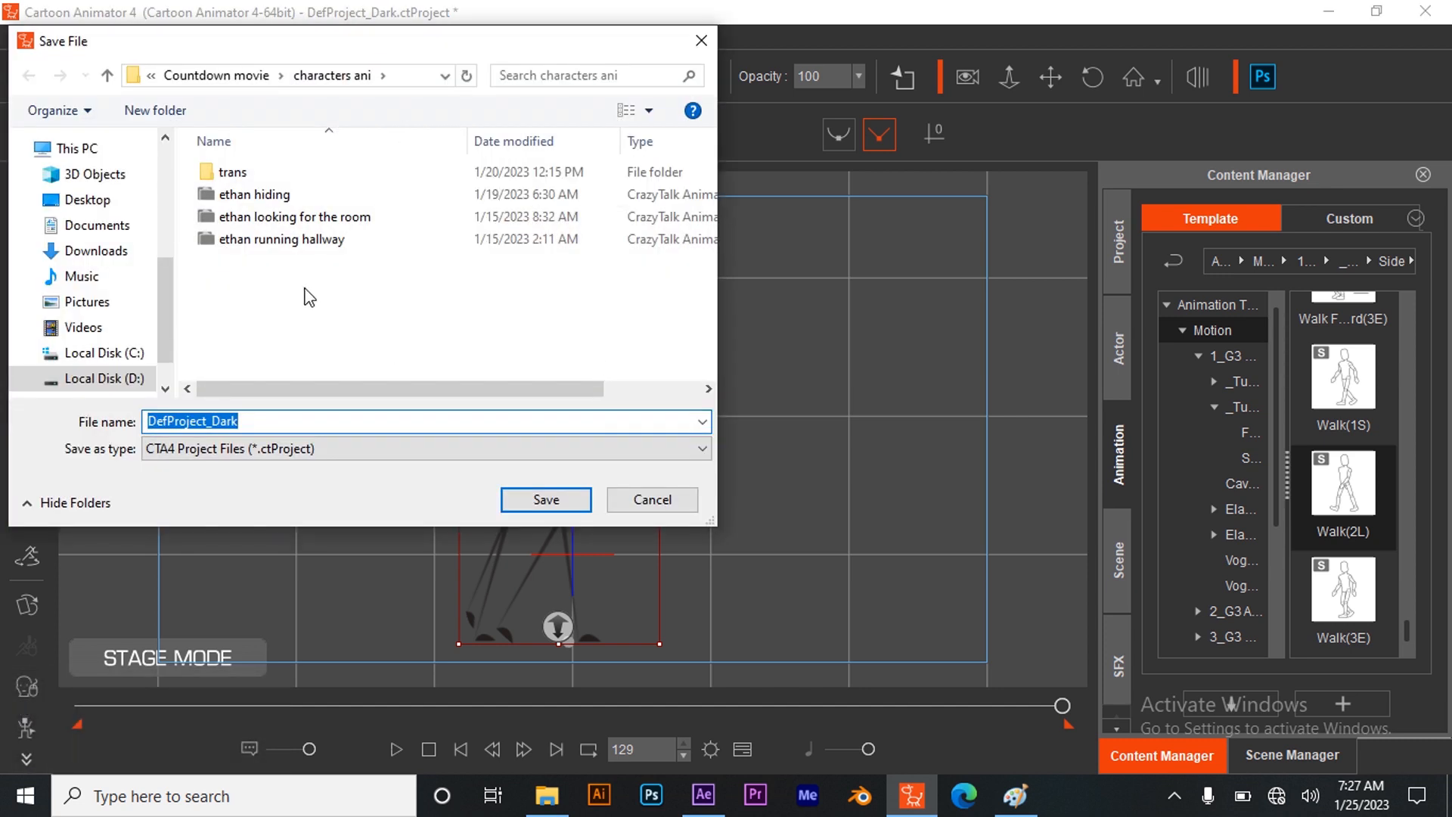
key(BackSpace)
text(securities walki)
key(BackSpace)
text(king)
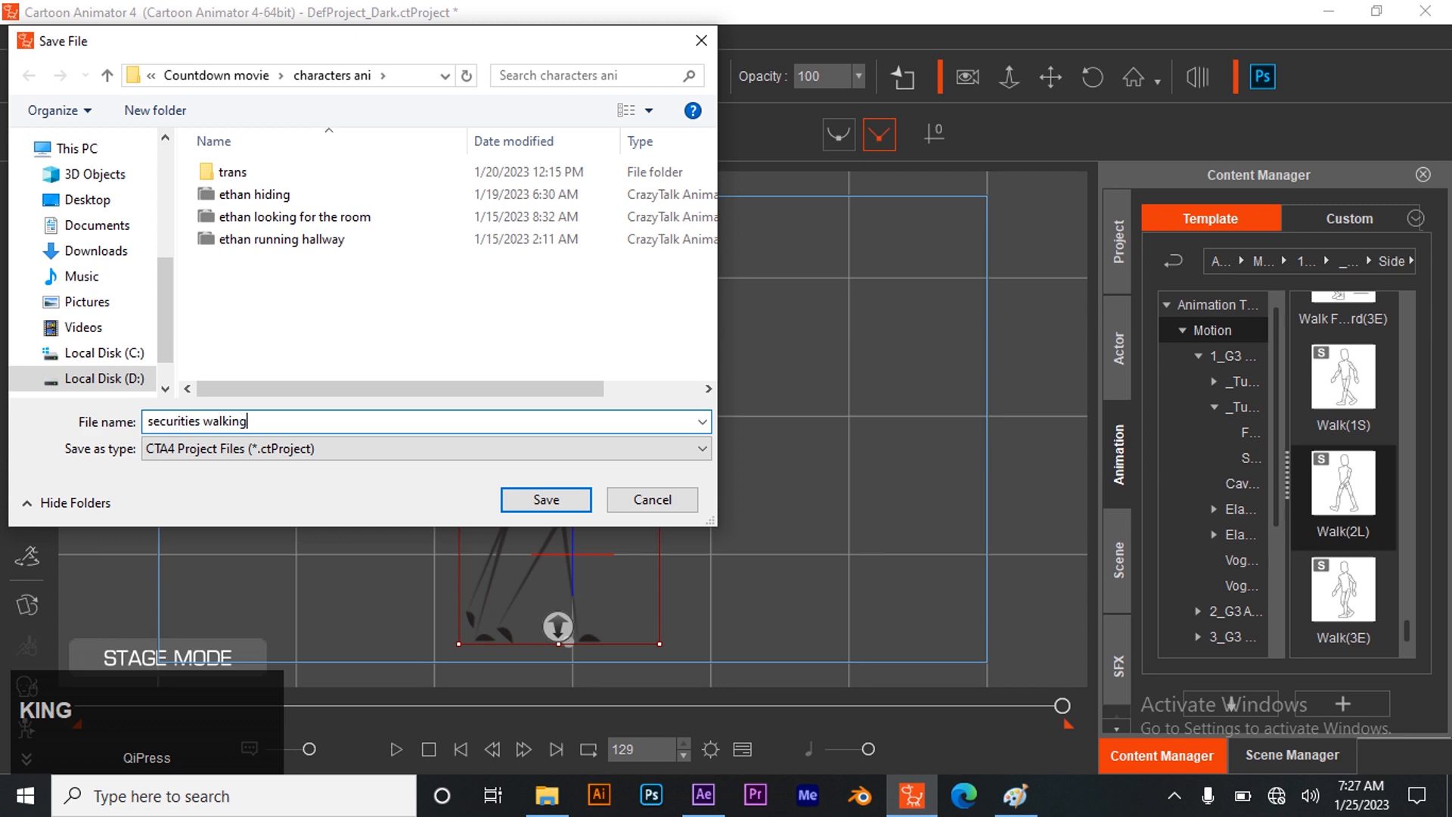
click(556, 501)
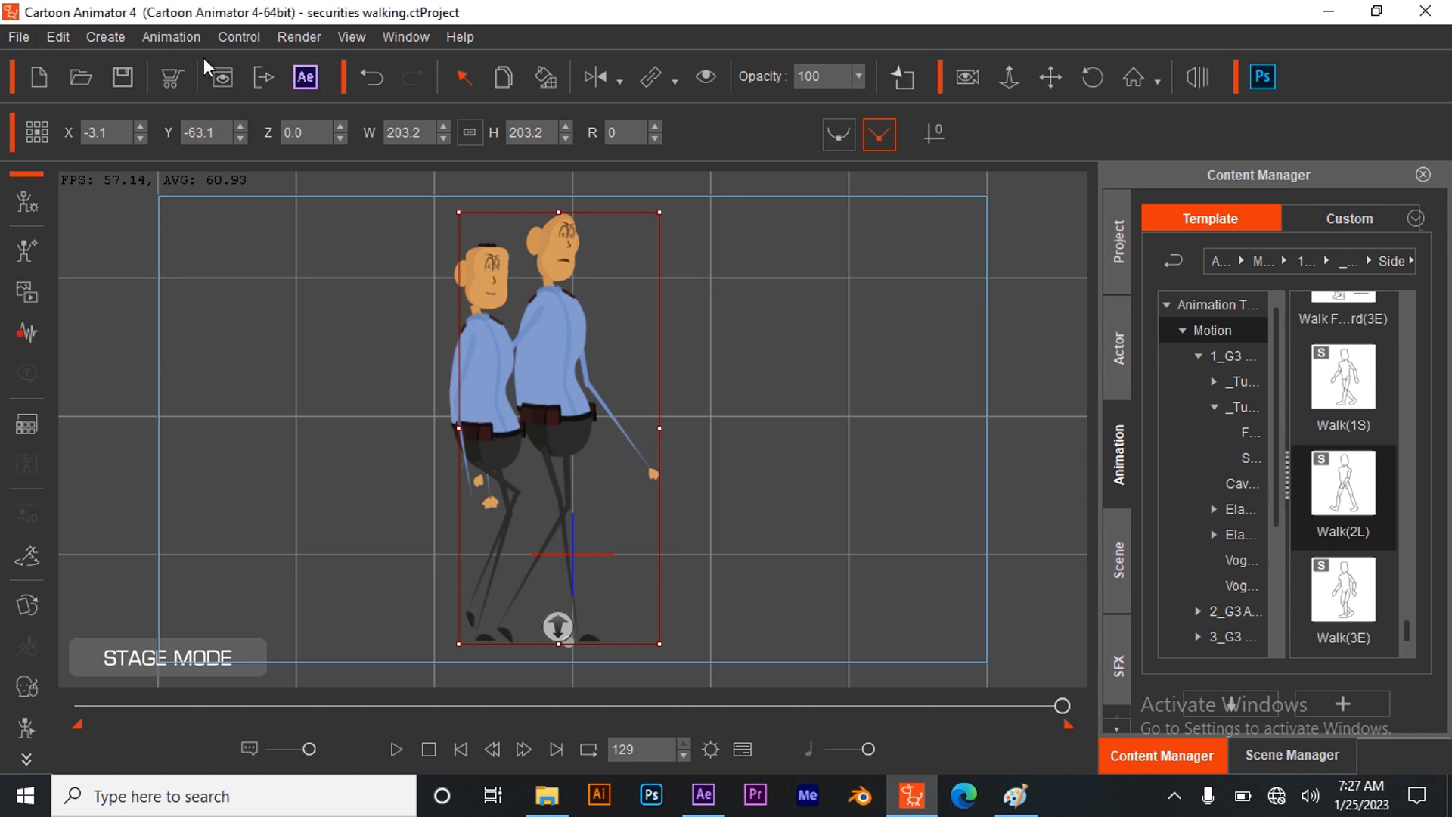
- Configure the render as a MOV video with an HD 1080p (1920x1080) frame size
click(265, 78)
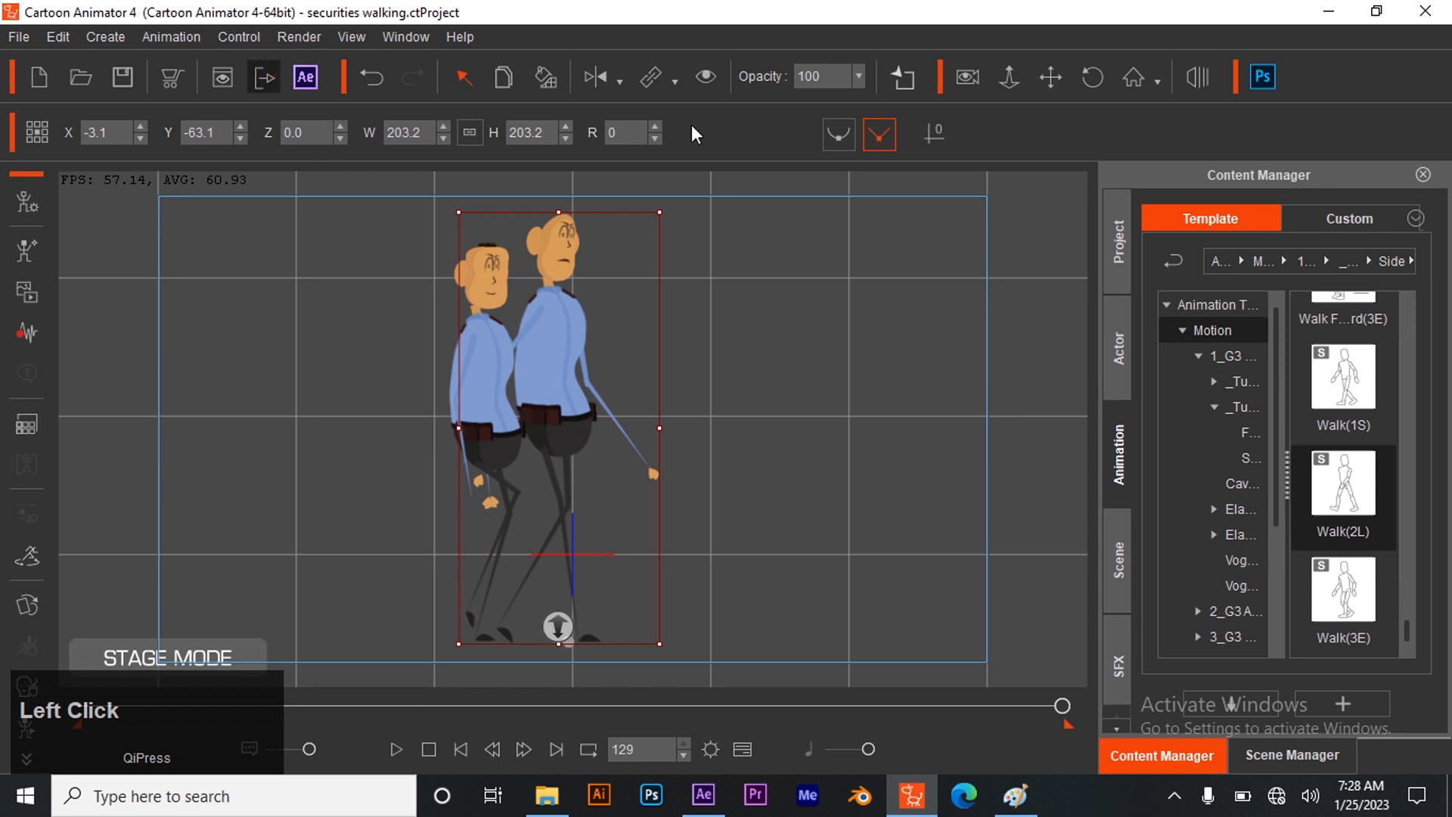
click(1060, 60)
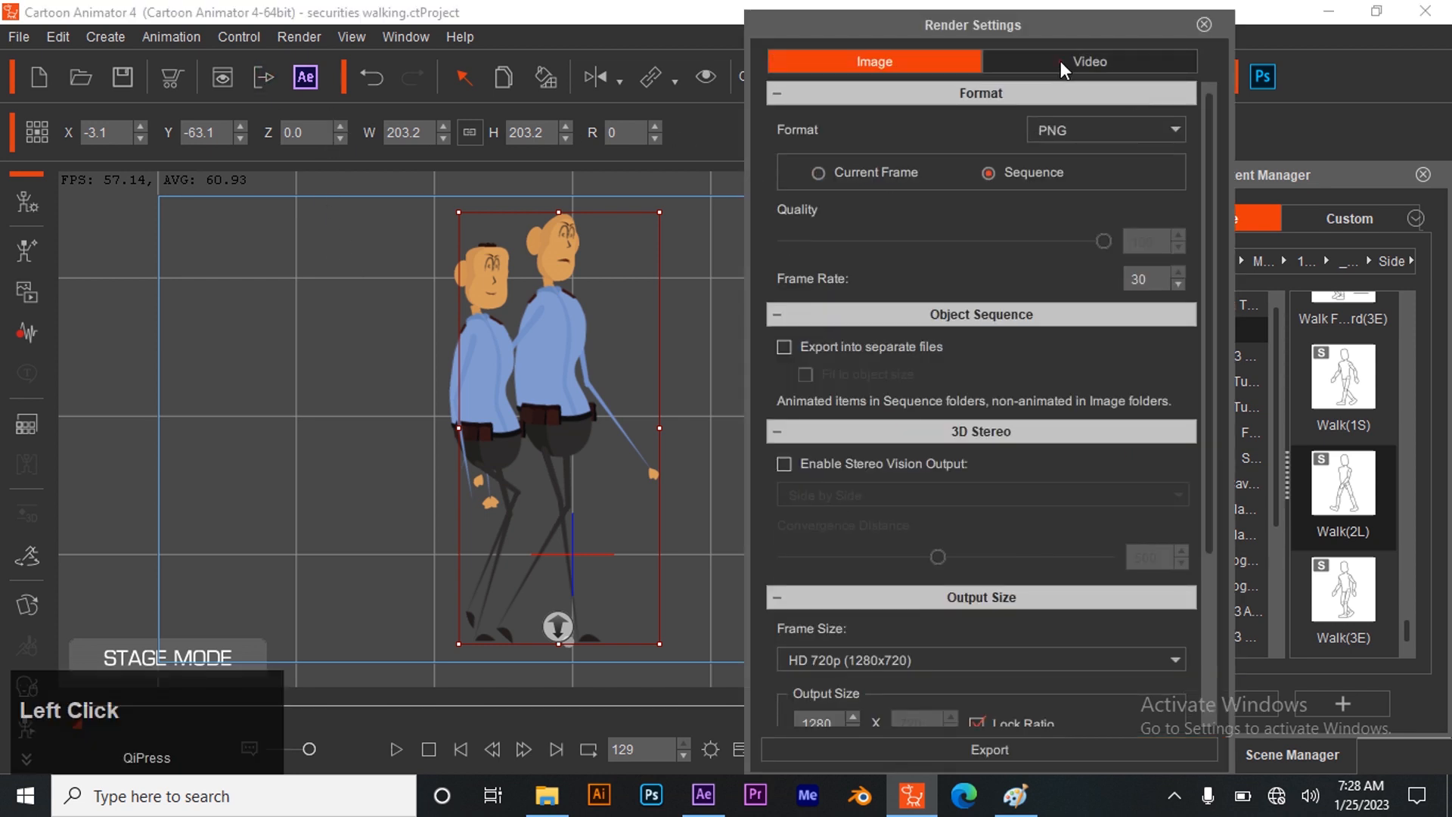
click(1097, 126)
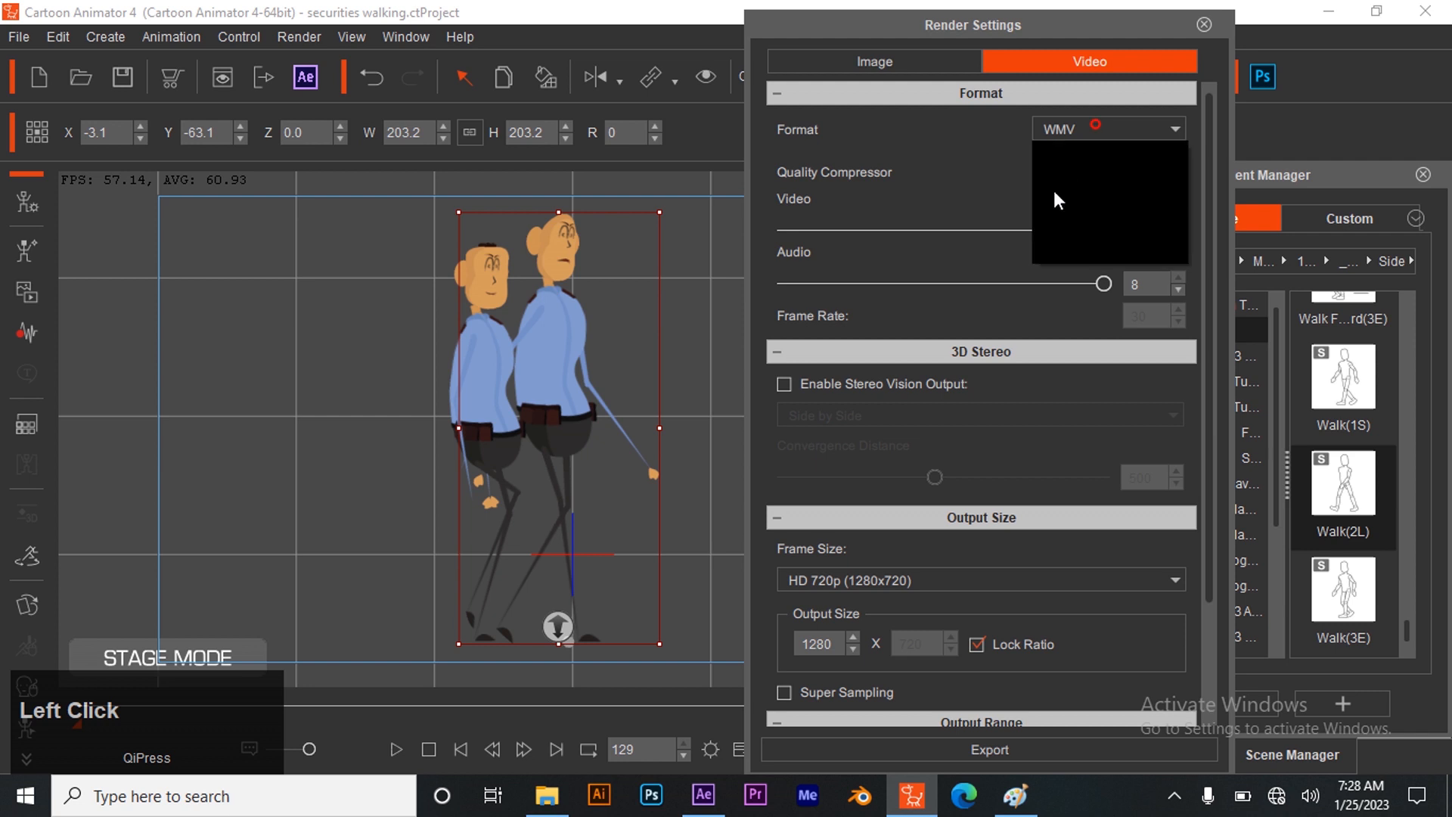
click(1060, 229)
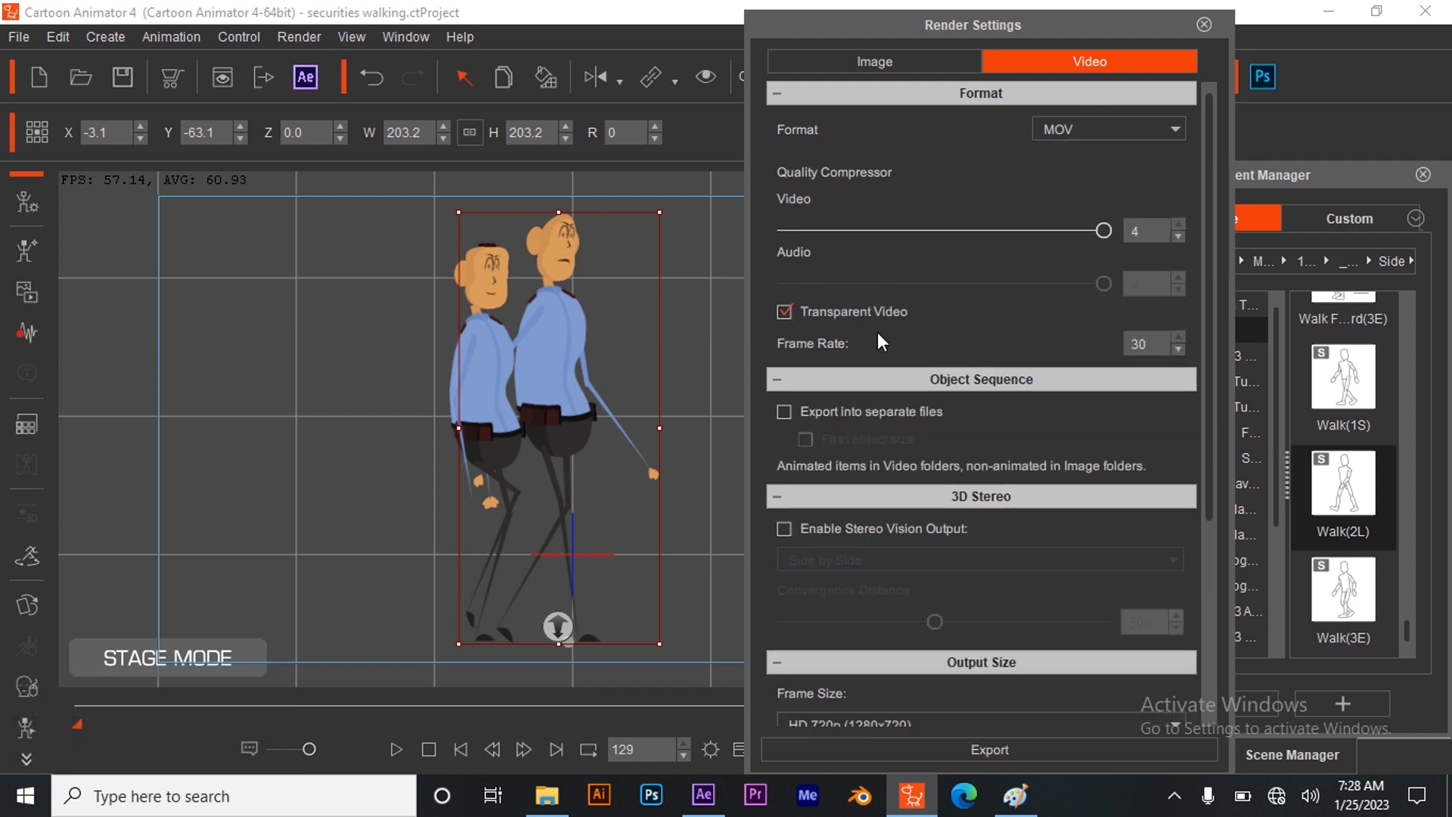
scroll(917, 366, down, 1)
scroll(895, 402, down, 6)
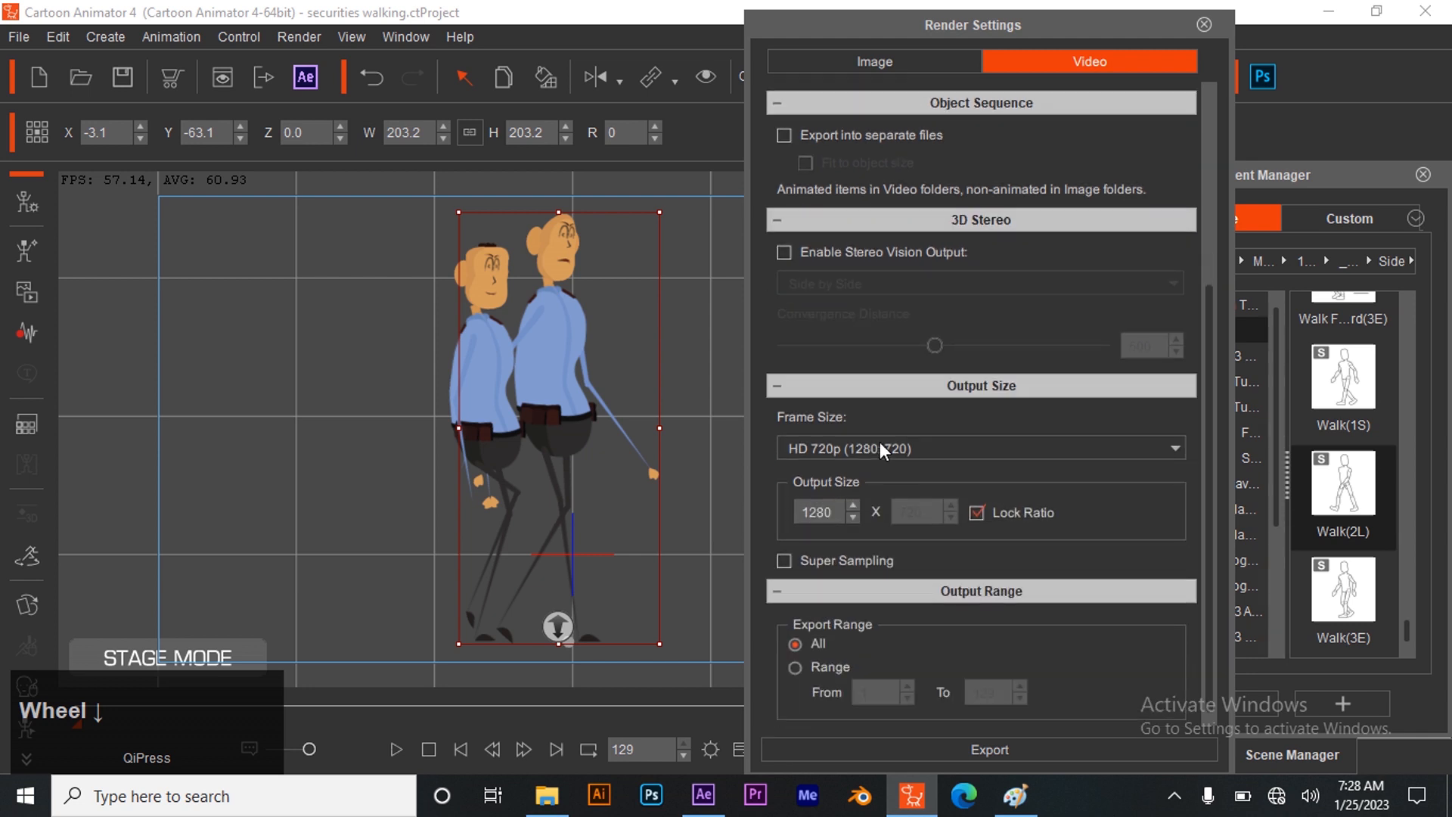
click(837, 442)
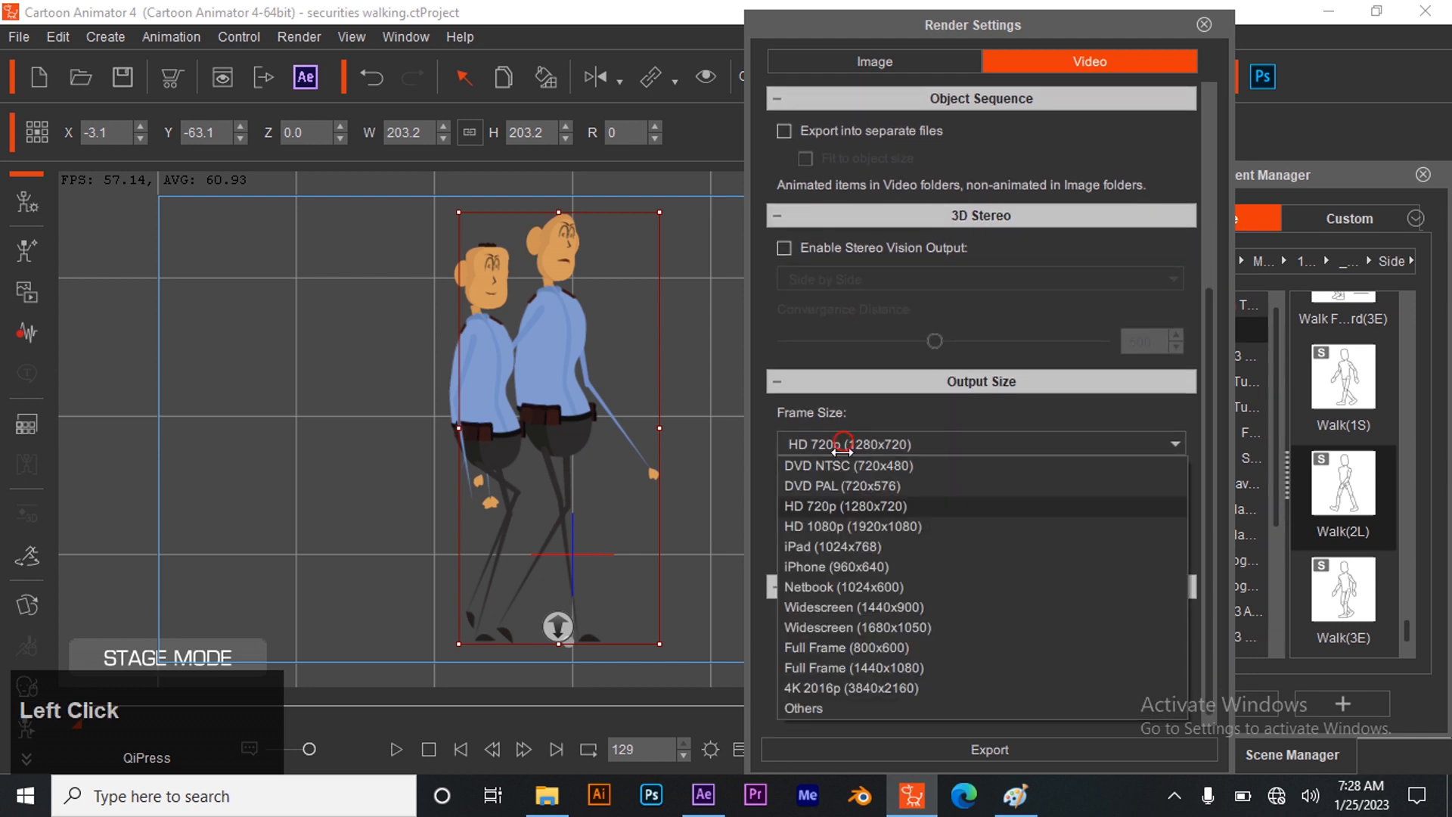
click(841, 525)
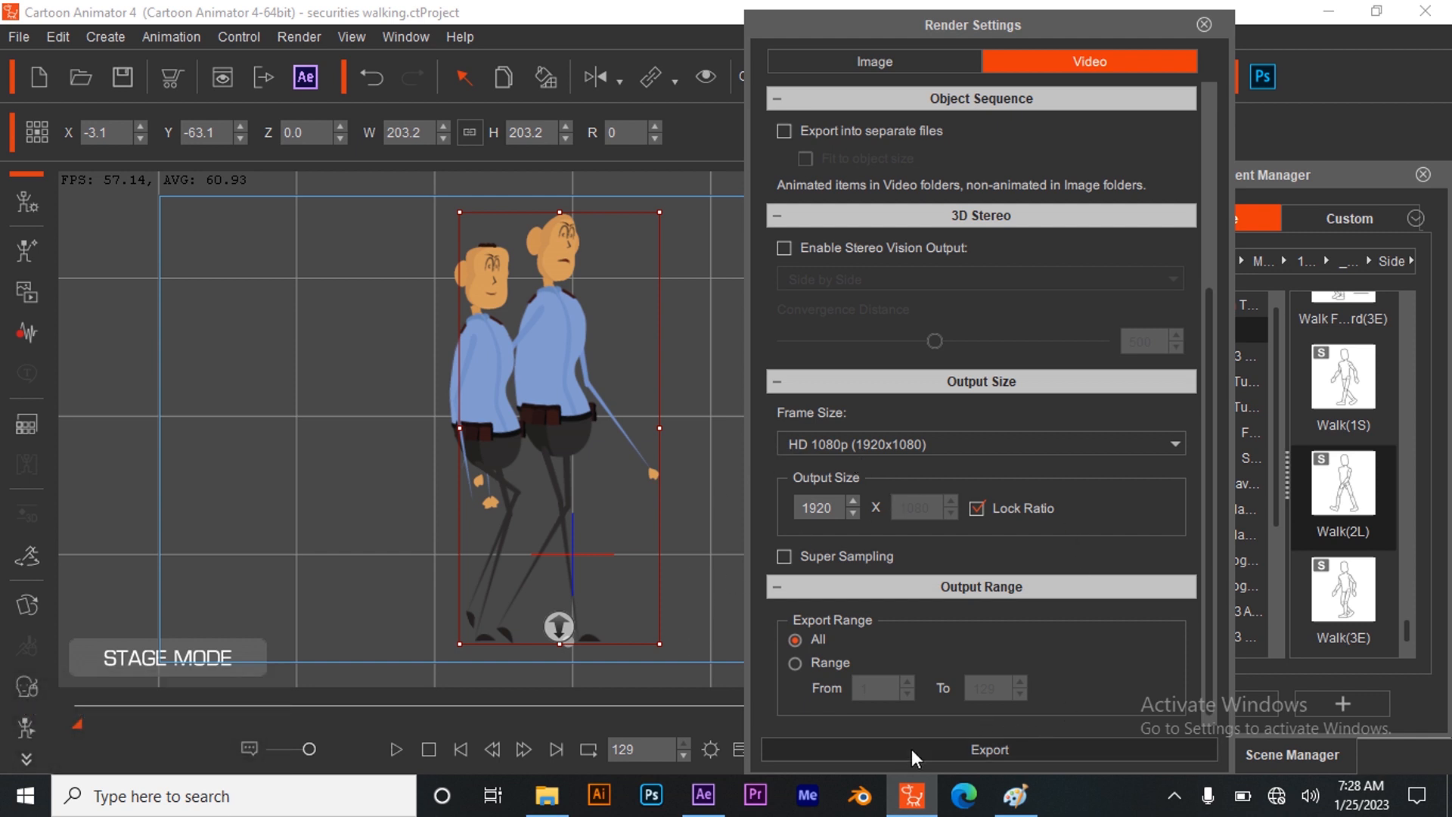
- Export the video as "securities walking" into the trans folder
click(946, 749)
click(720, 477)
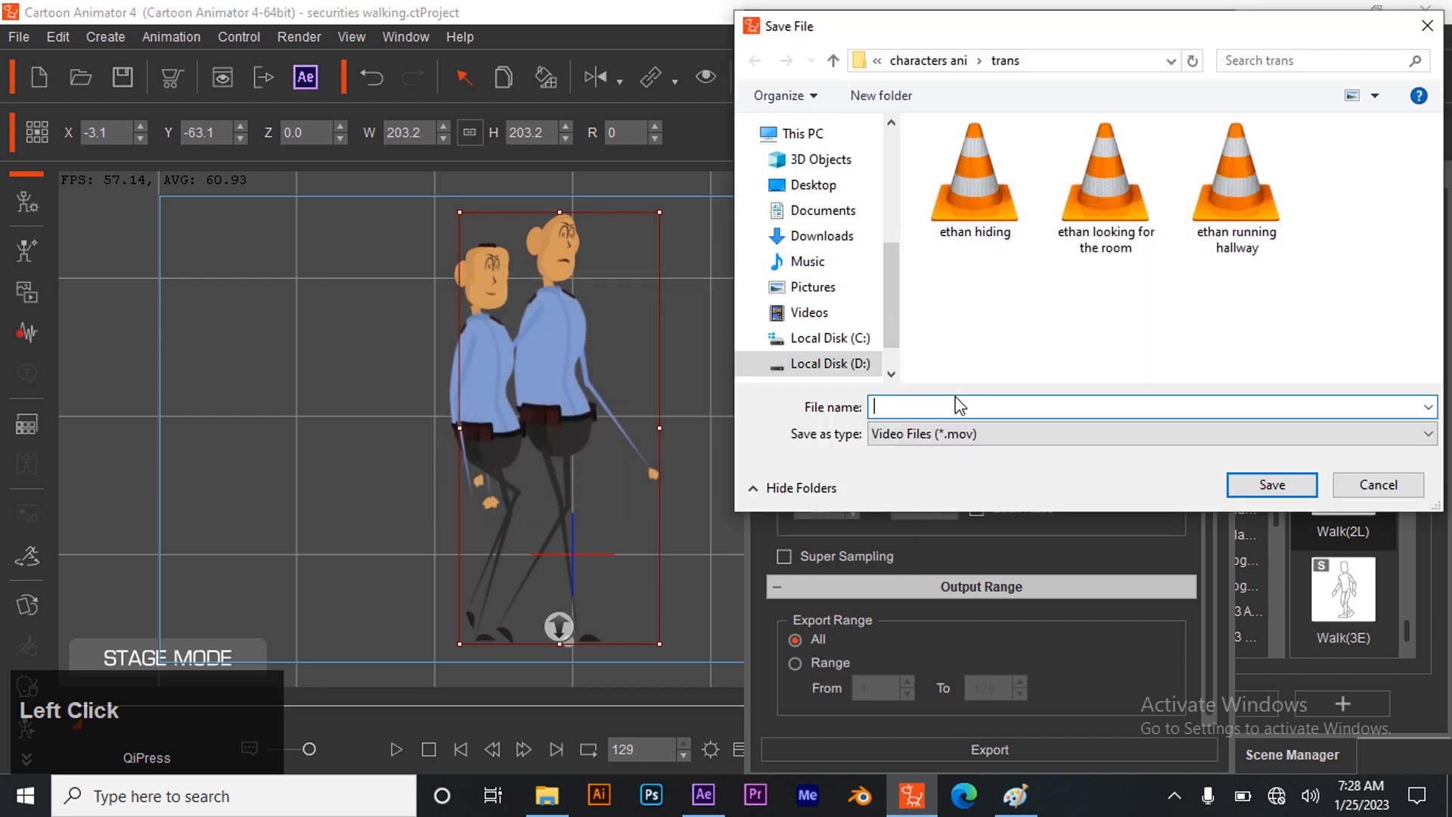
text(securitie)
key(BackSpace)
text(ie)
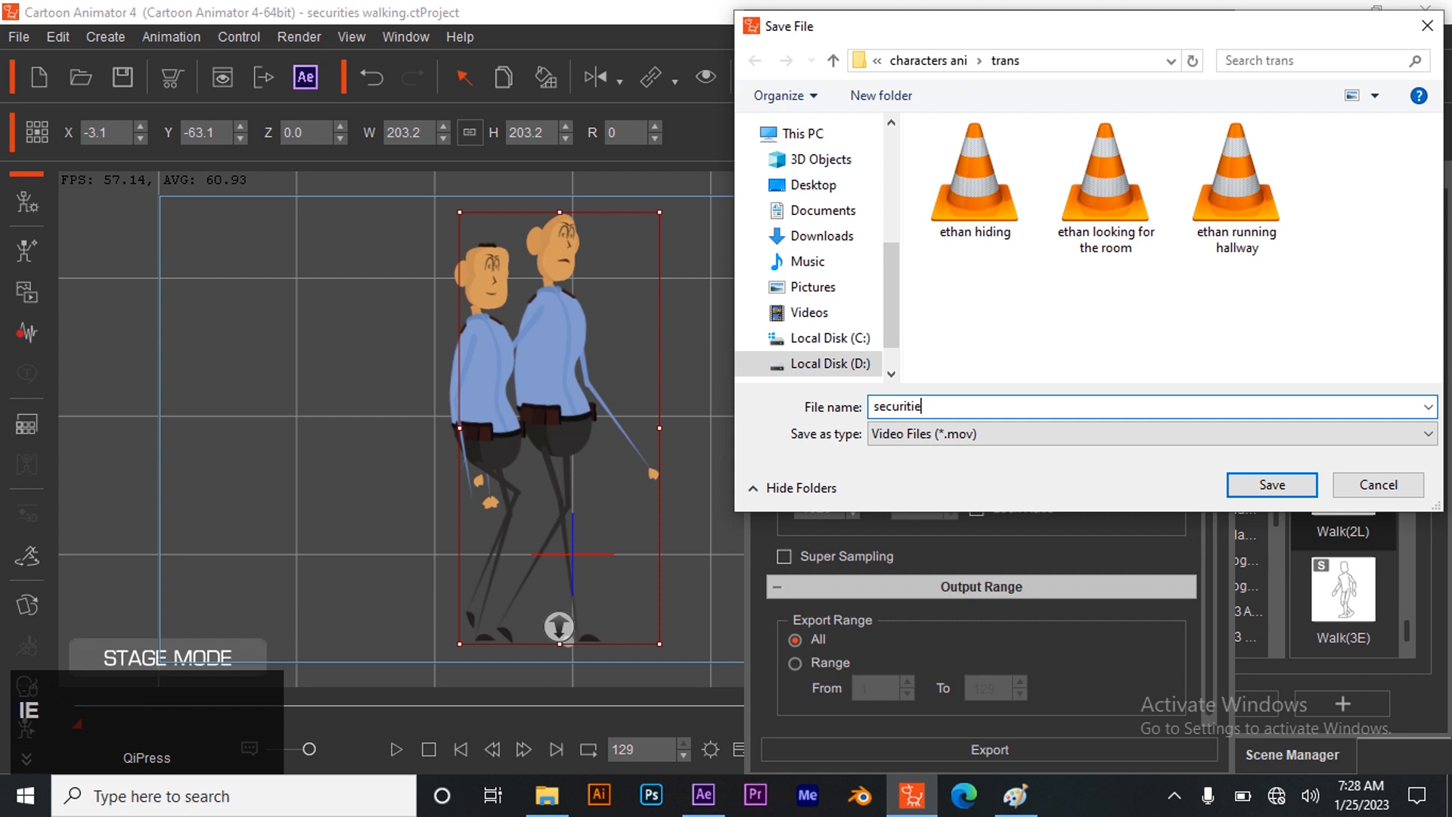
text(s walki)
key(BackSpace)
text(king)
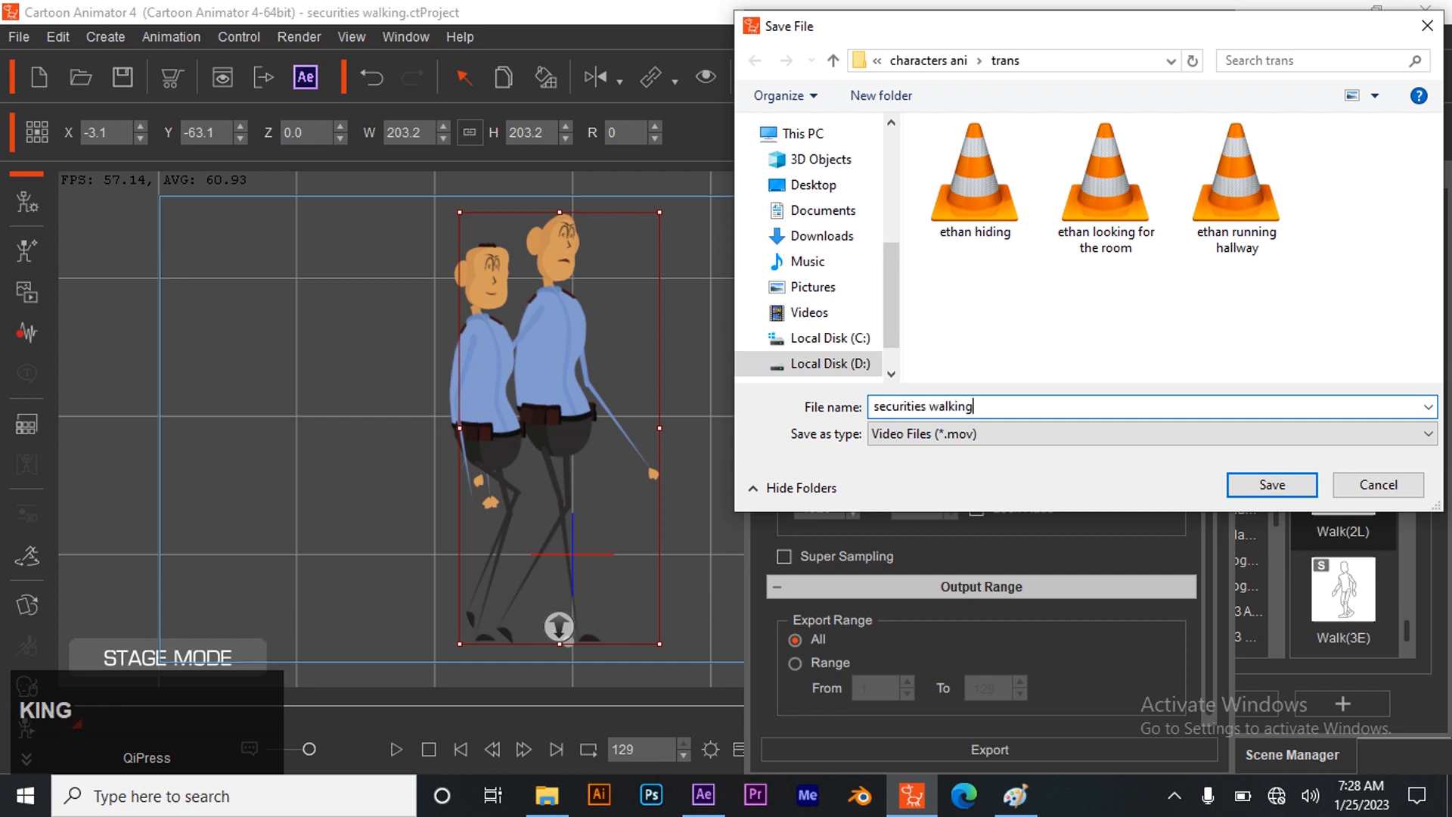
click(1237, 481)
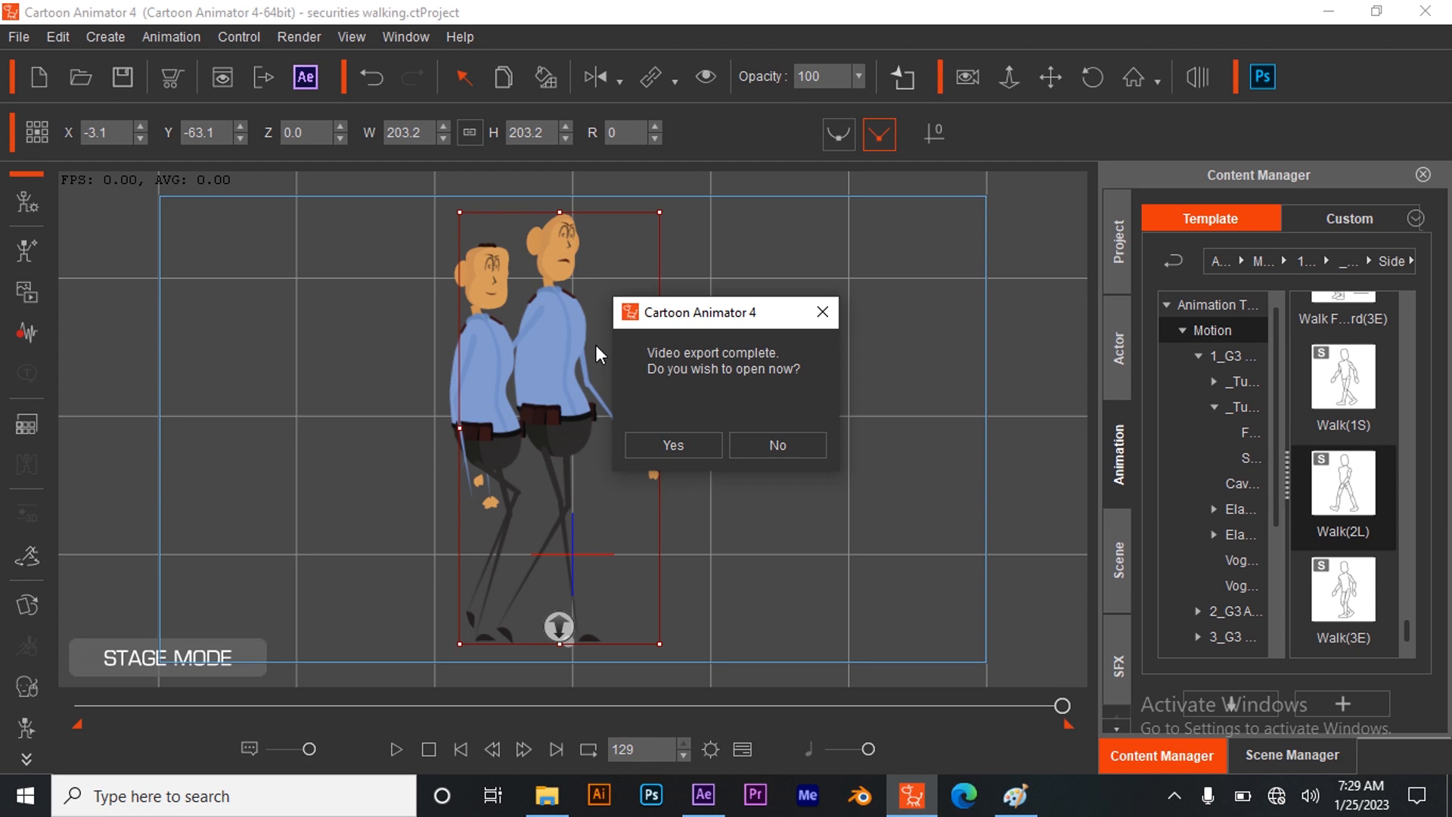
- Switch to After Effects and import the securities walking video from the trans folder inside characters ani
click(703, 794)
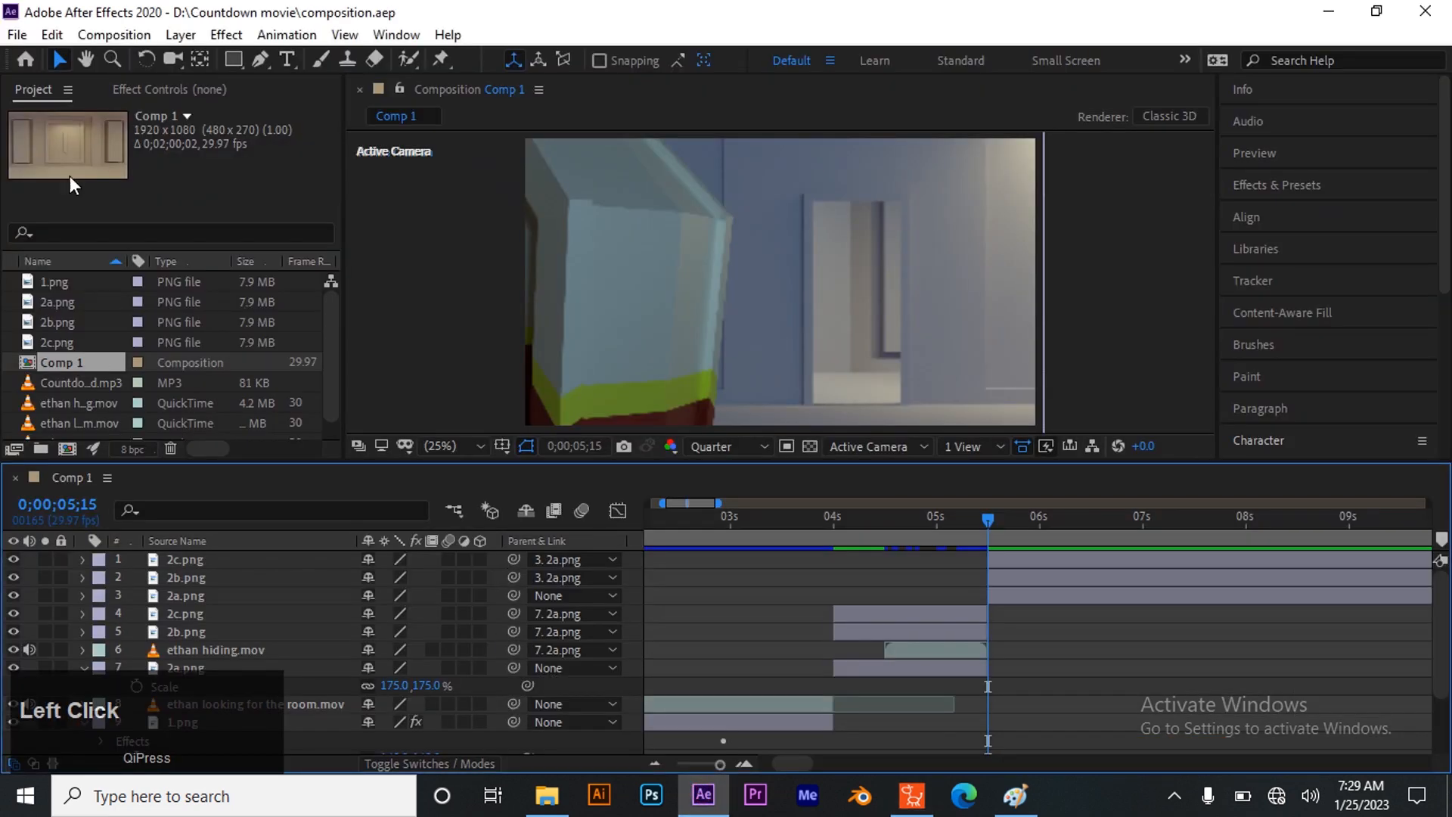
click(547, 794)
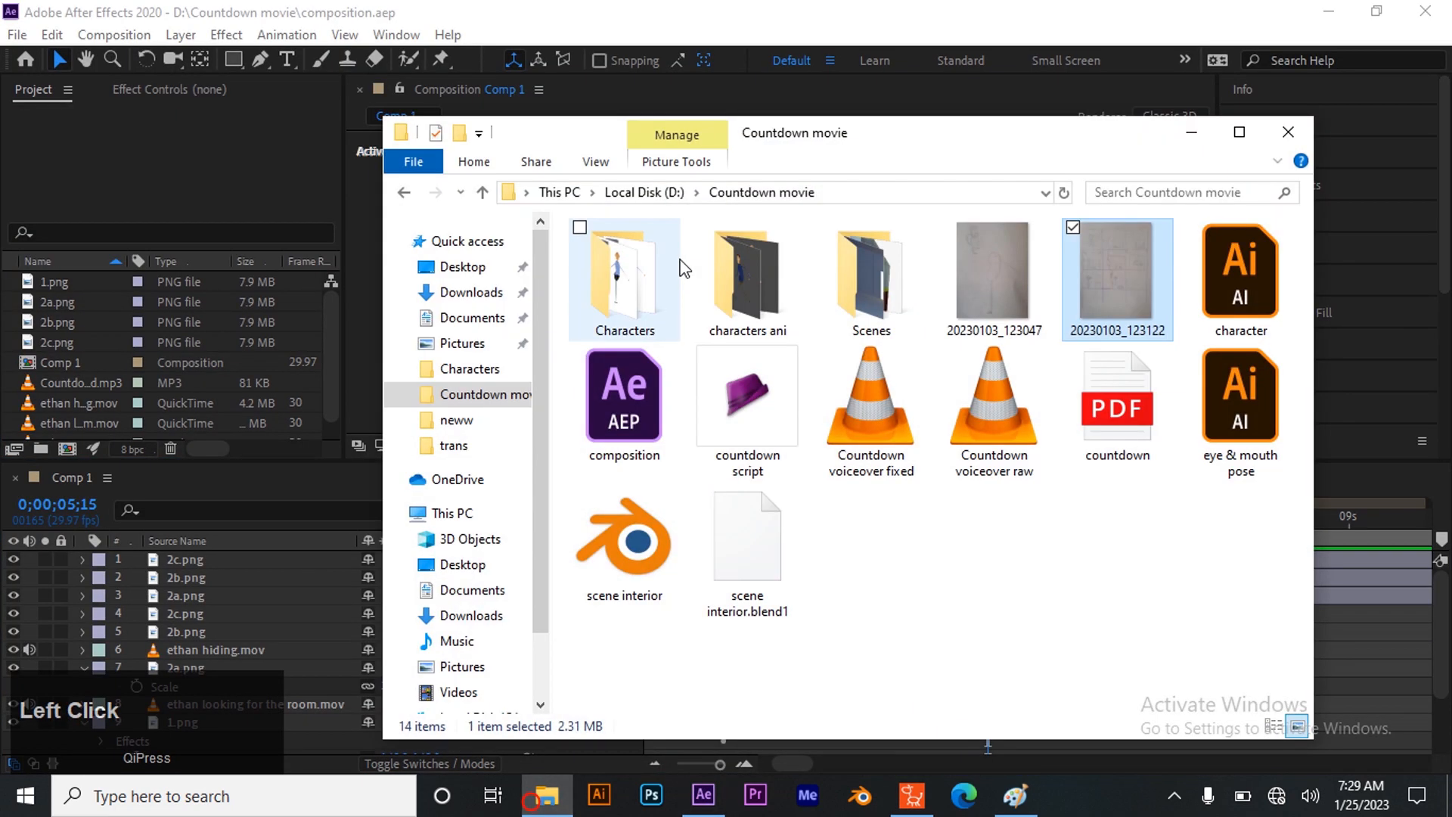
double_click(755, 292)
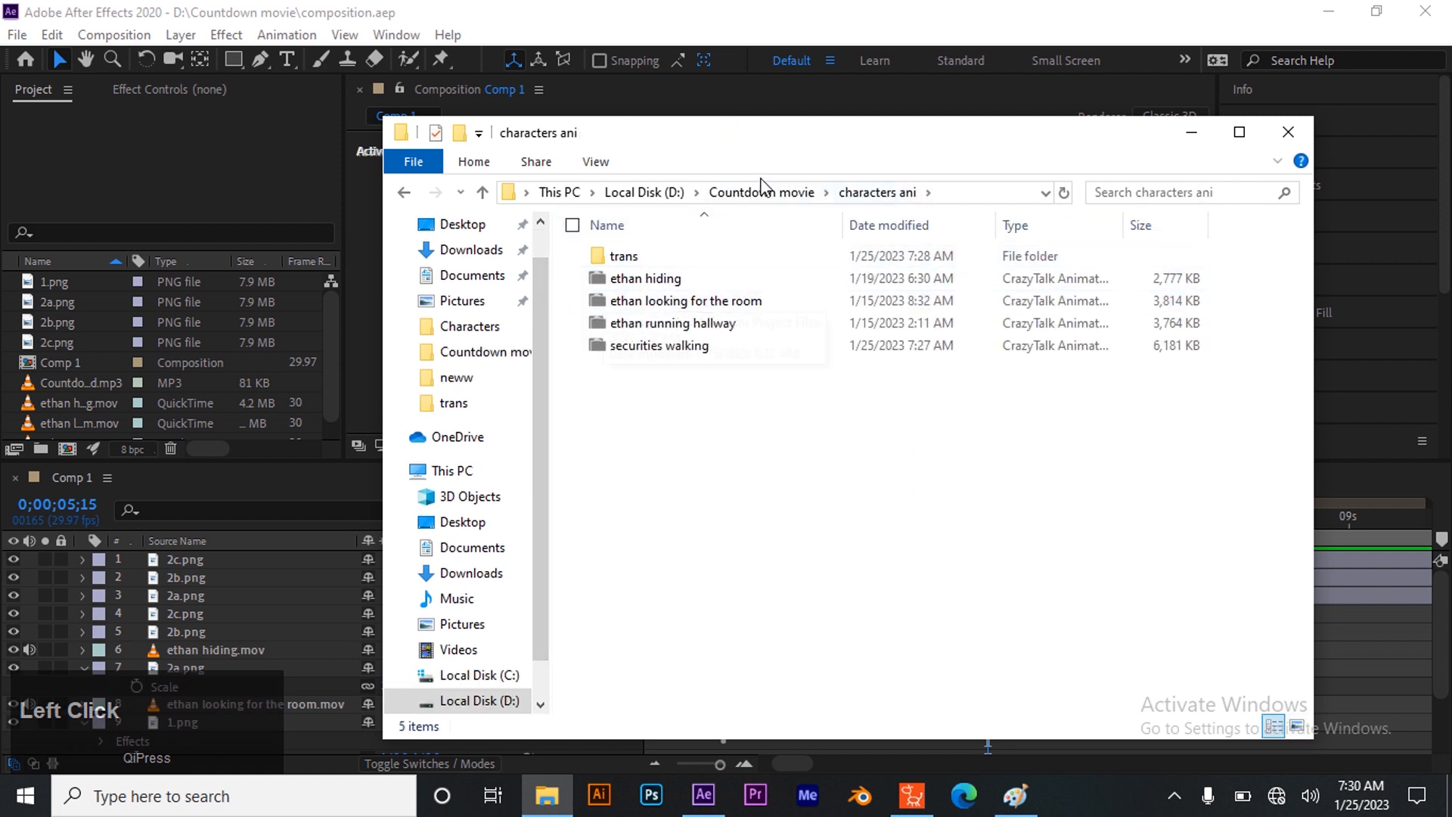
double_click(619, 255)
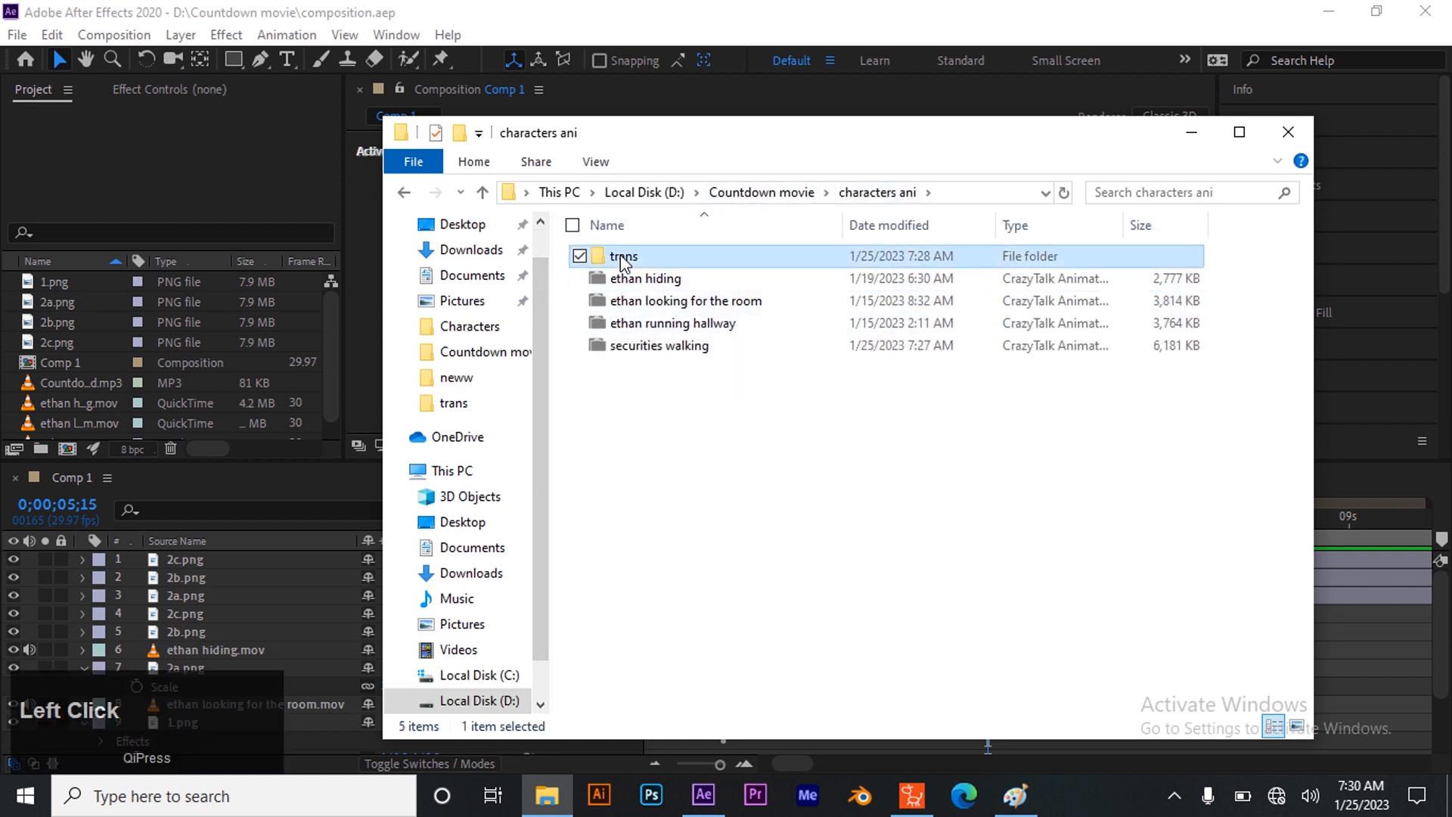
drag(994, 286, 11, 386)
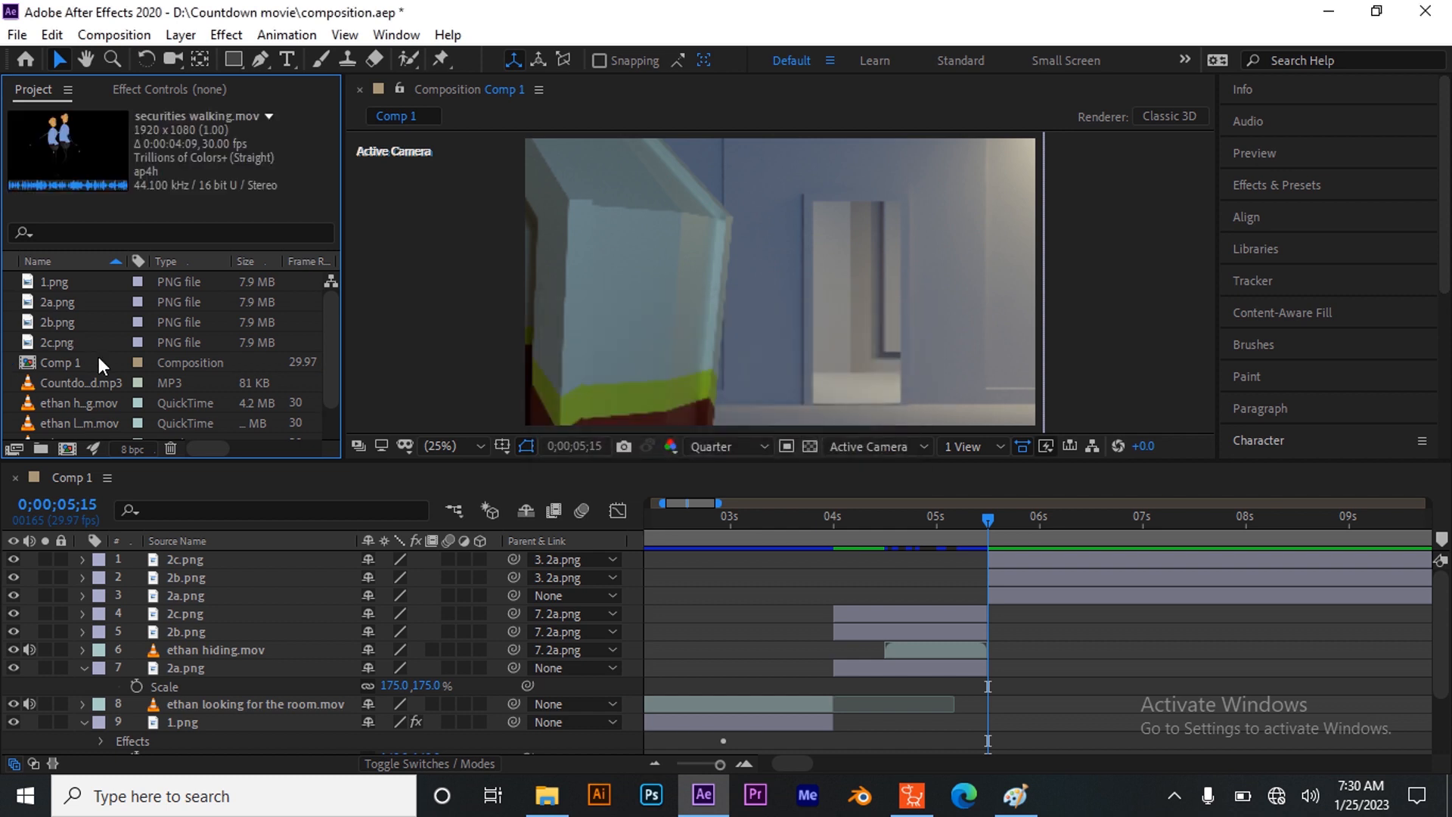
- Add securities walking.mov to Comp 1 as the topmost layer, starting at 0;00;05;15
scroll(75, 341, down, 2)
mouse_move(72, 416)
mouse_down()
mouse_move(530, 529)
mouse_move(1022, 556)
mouse_up()
click(1146, 558)
drag(1123, 560, 1113, 564)
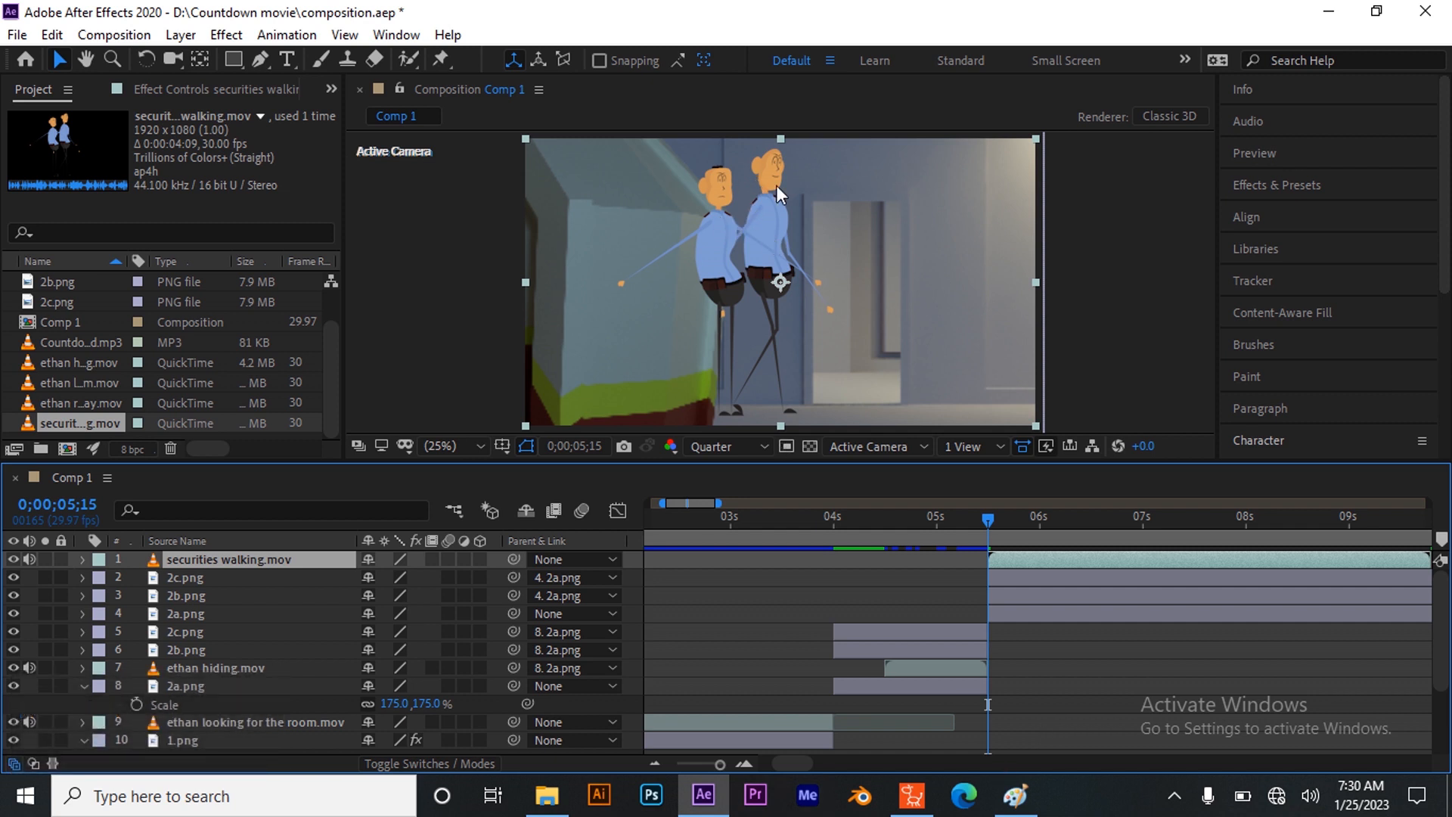
- Scale the securities walking layer to 85% and move it down in the frame to about 928, 724
key(s)
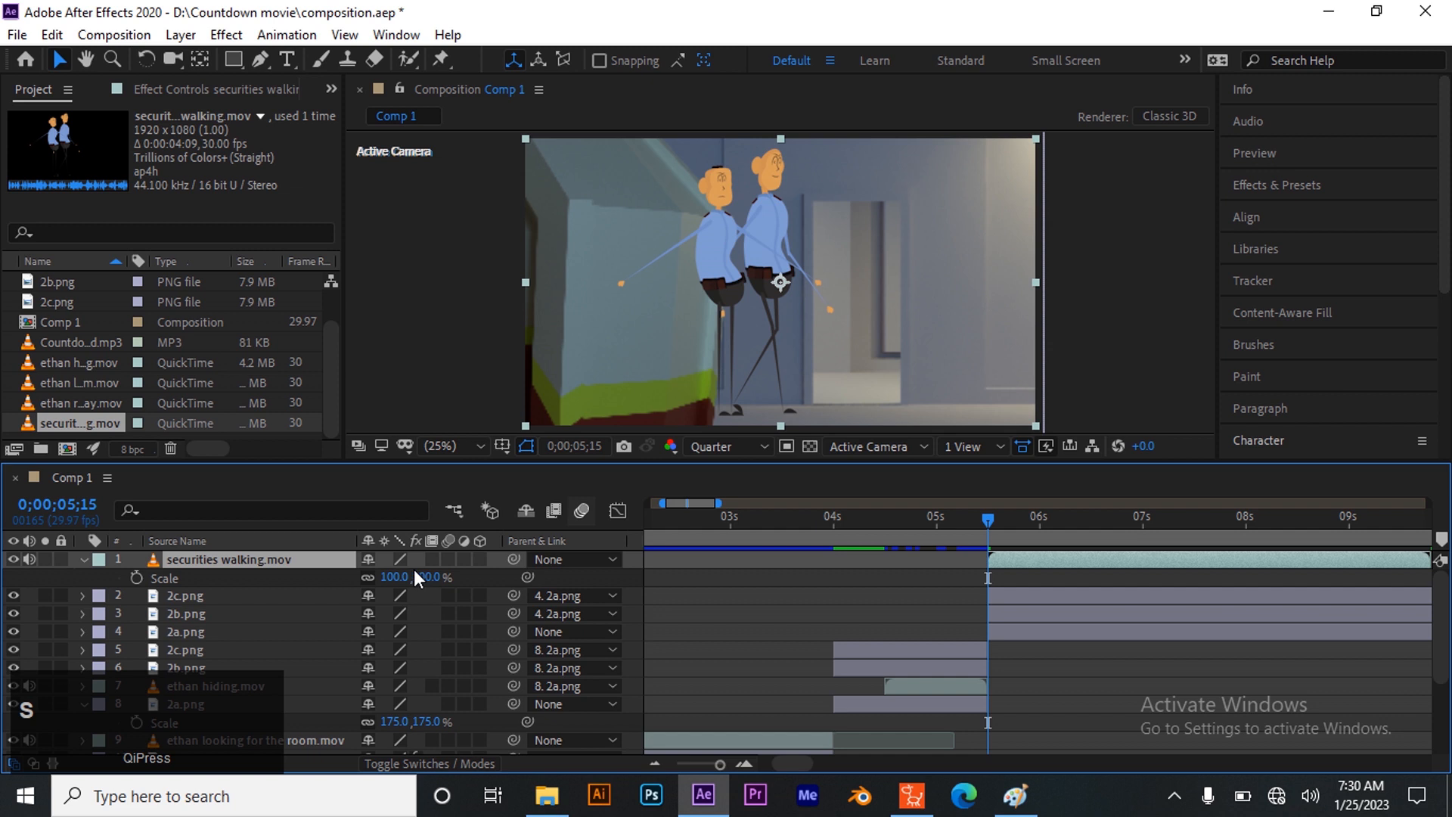
drag(406, 579, 382, 598)
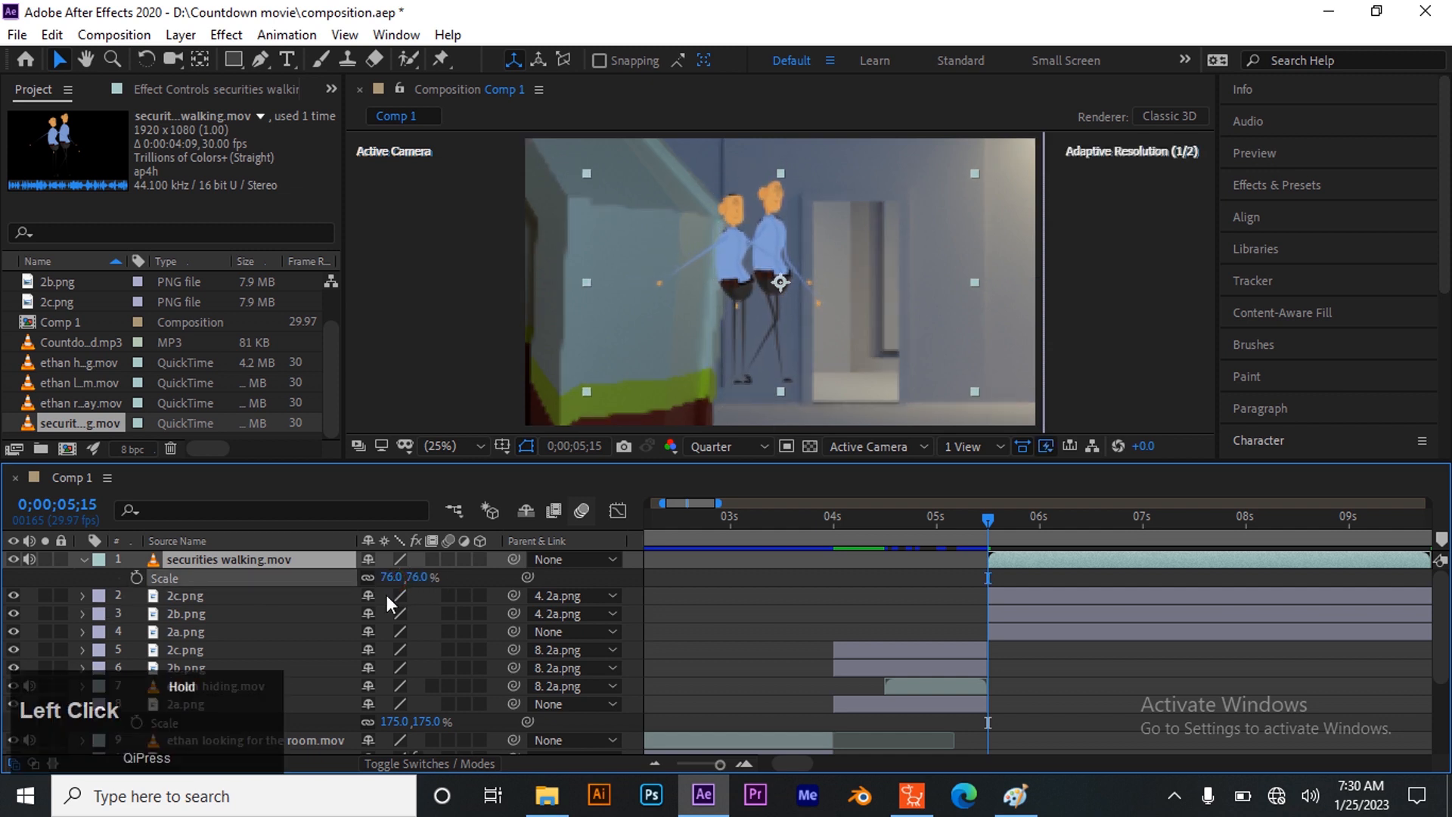
drag(773, 239, 767, 282)
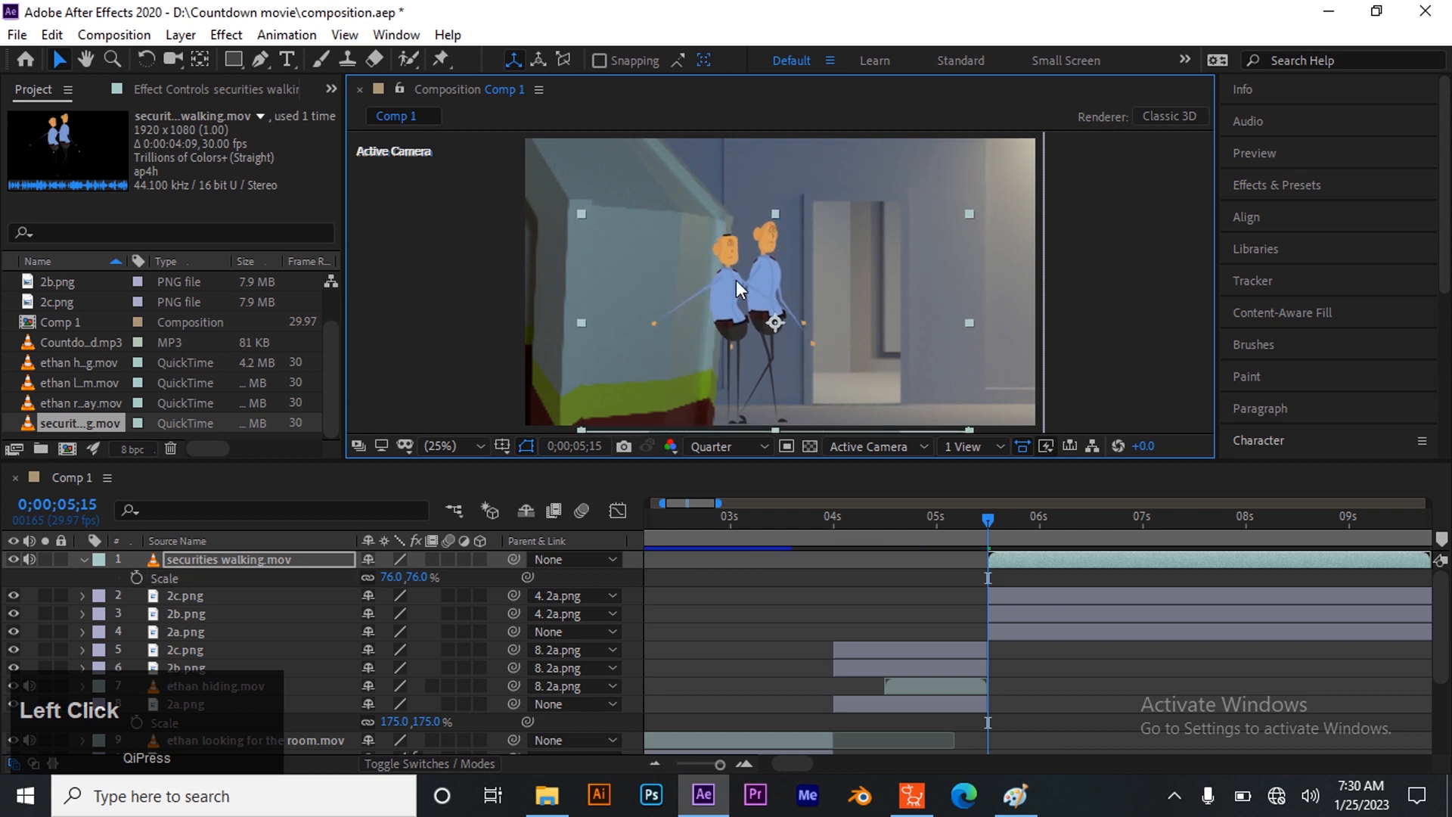
click(391, 577)
text(85)
key(Return)
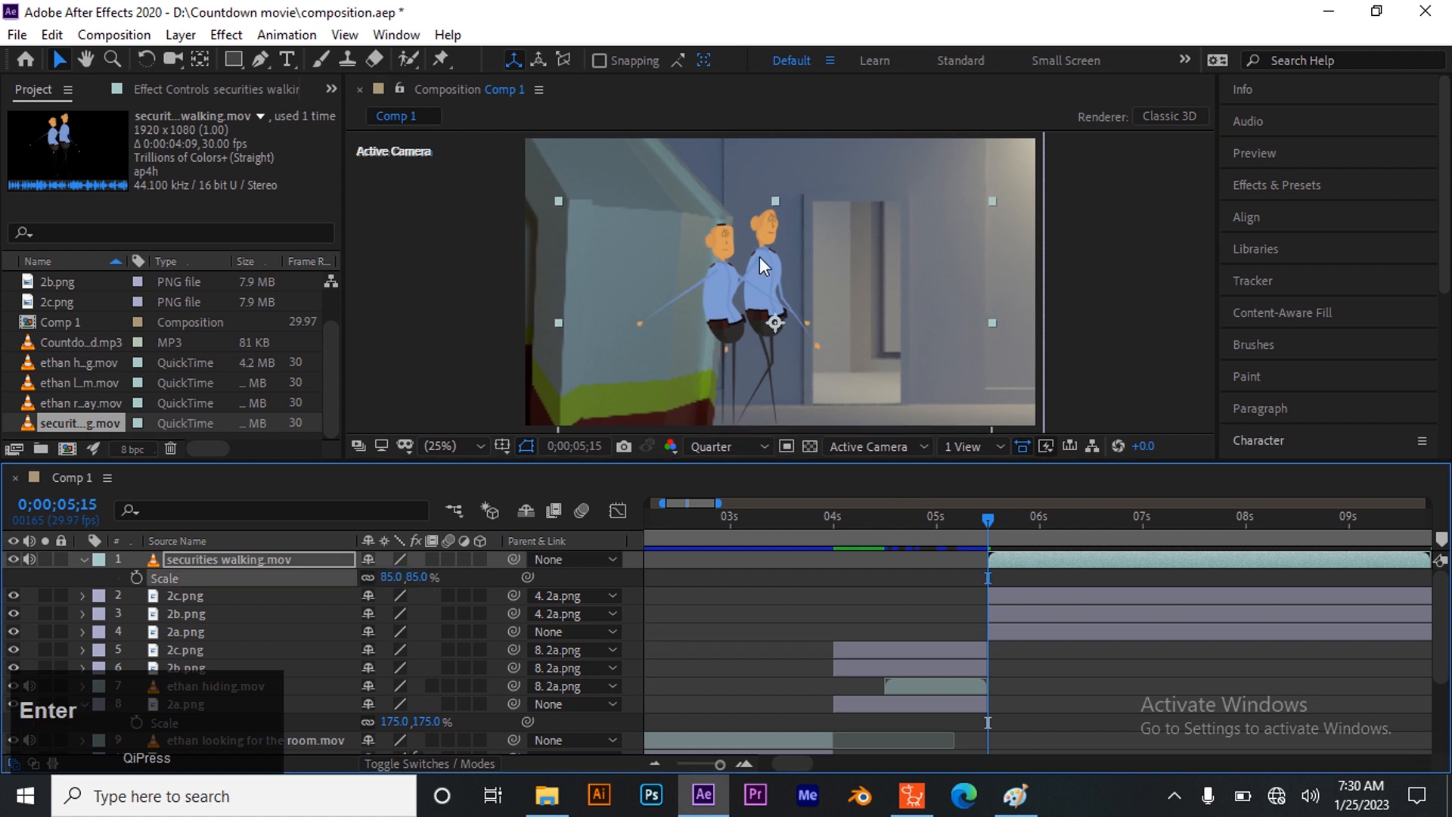
drag(760, 256, 755, 263)
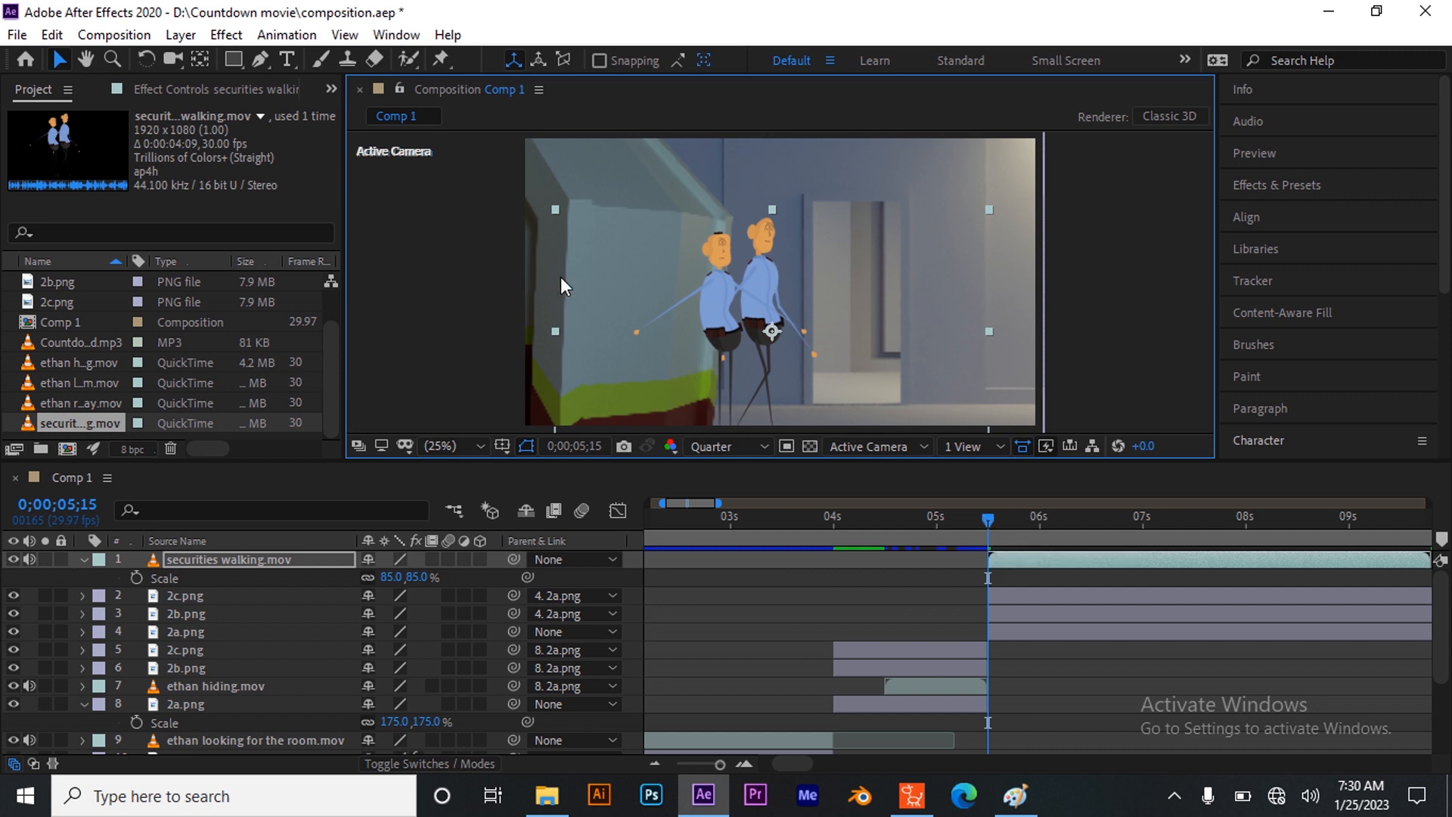
- Move the guards in front of the glass case at about 520, 736 and set a Position keyframe at 0;00;05;15
click(209, 558)
key(p)
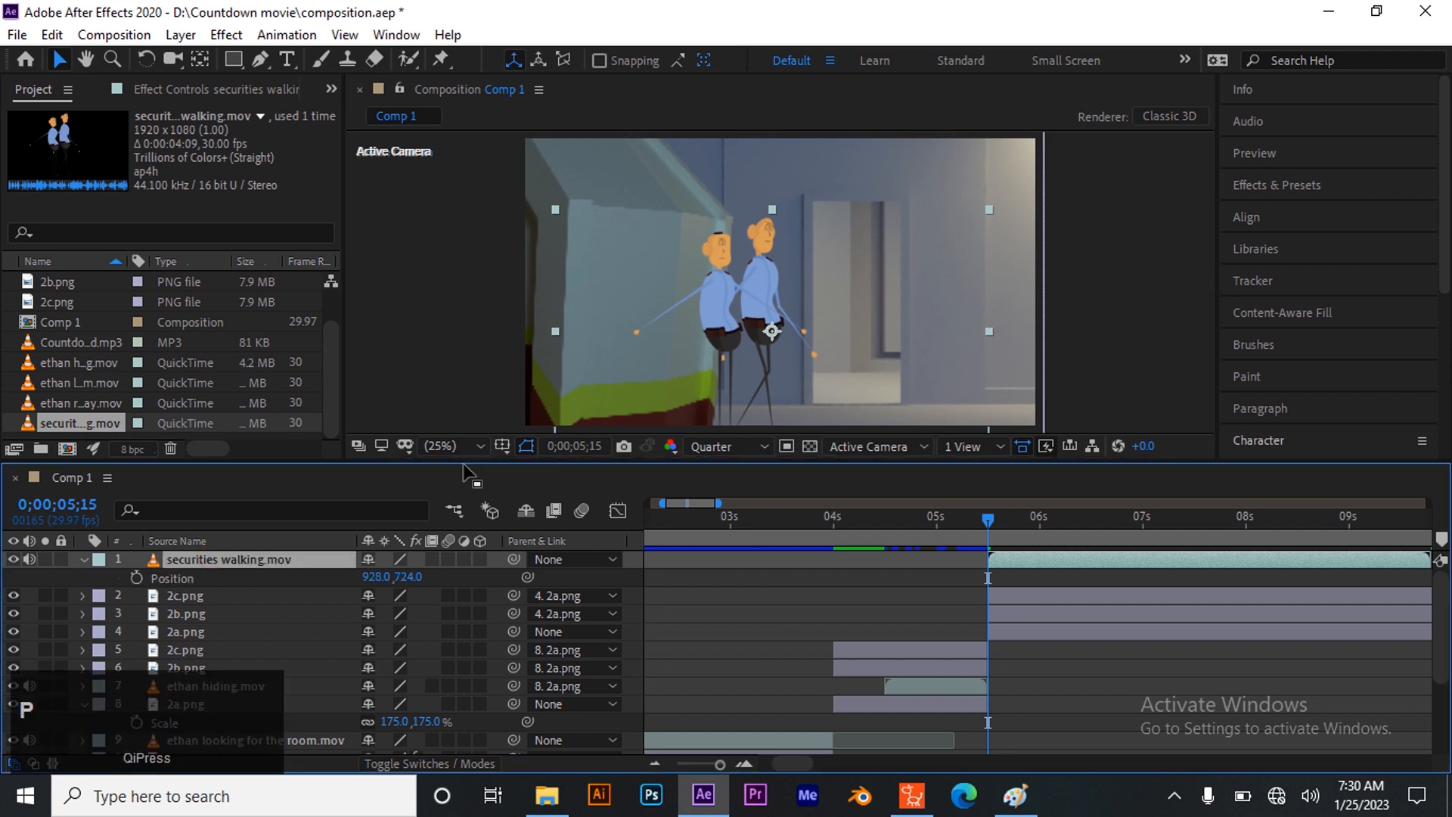
drag(763, 290, 656, 293)
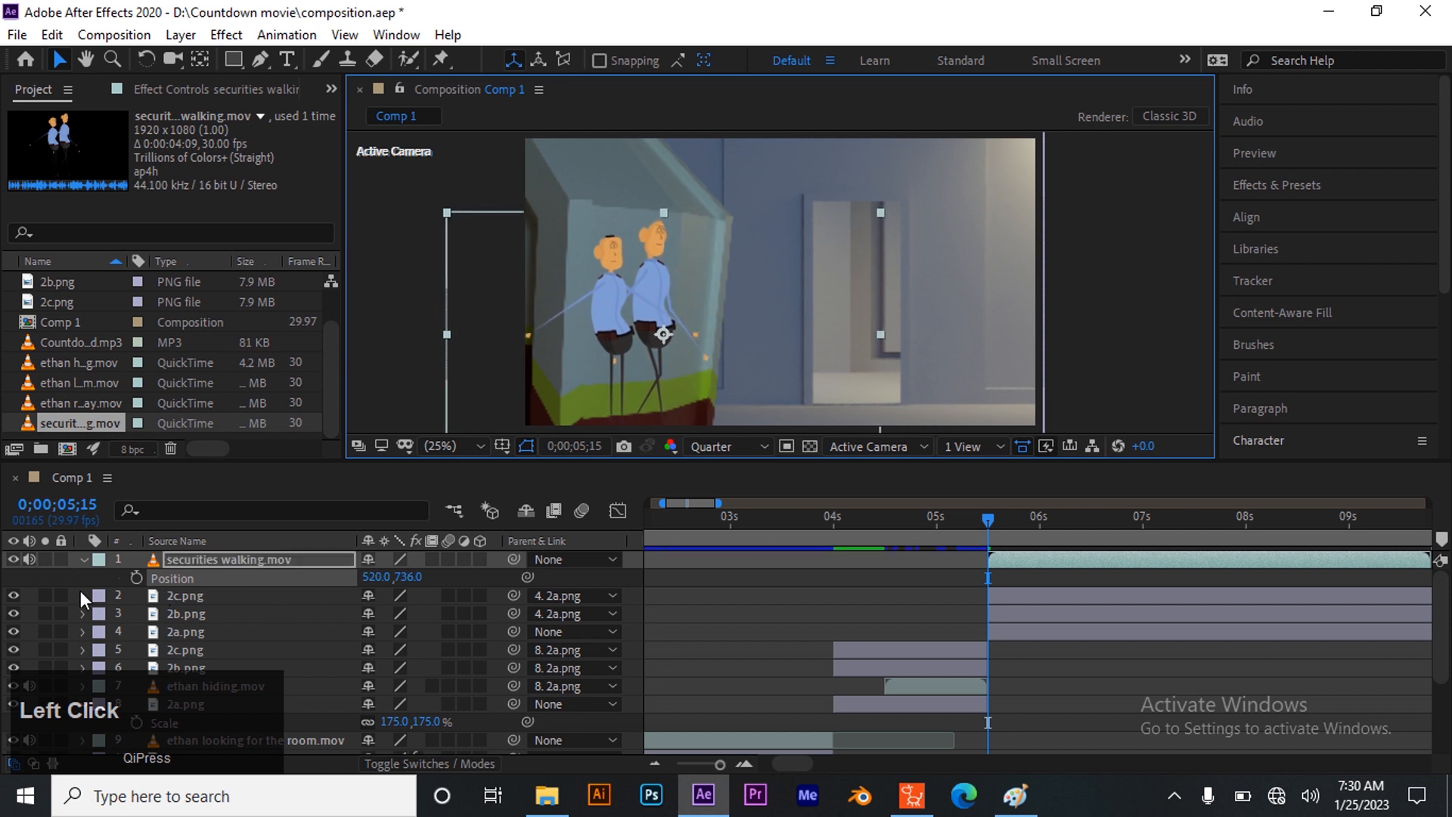
click(136, 578)
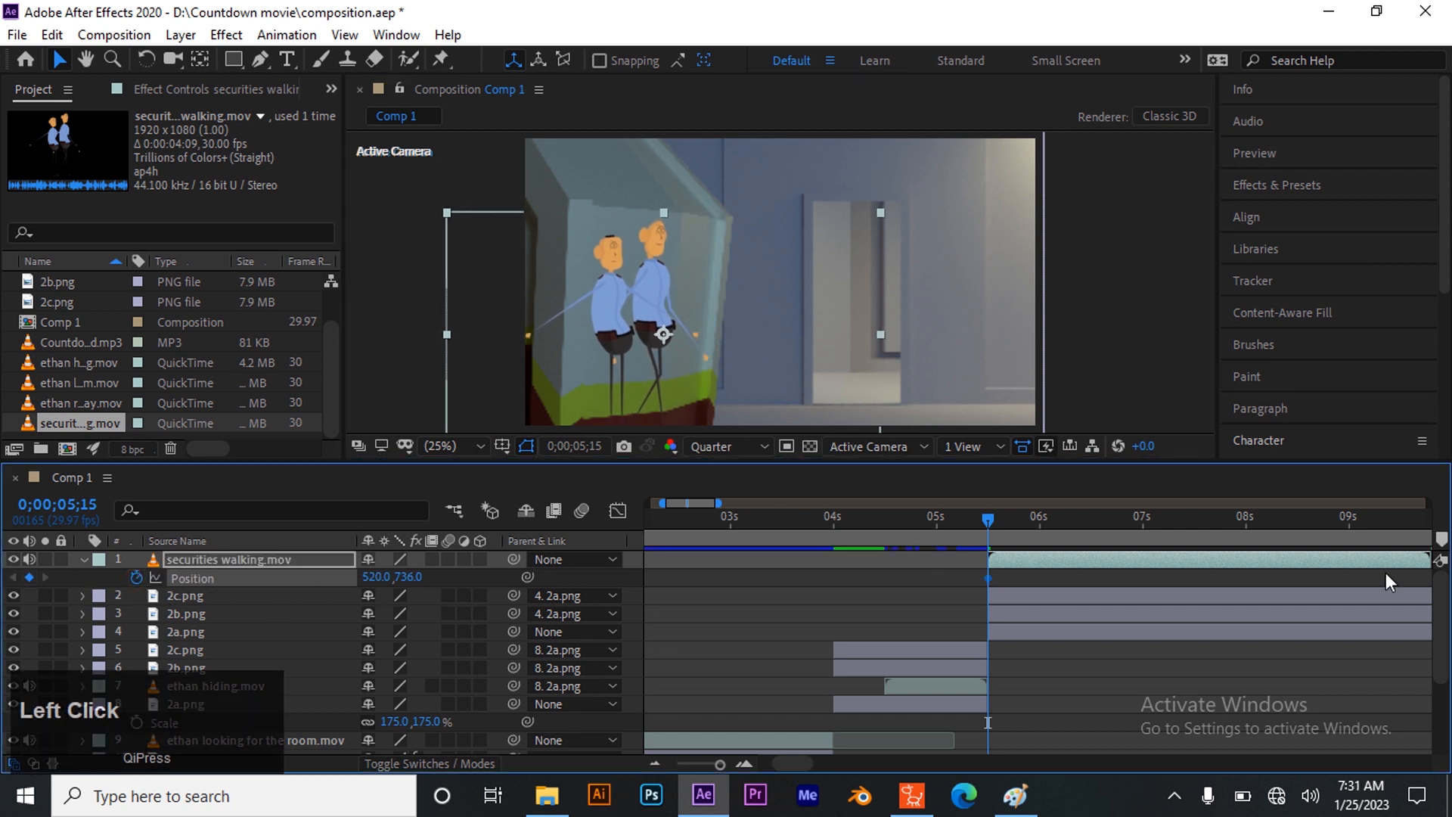
- Scrub through the guards' walk and shift the securities walking layer's Position keyframe to 0;00;05;25
drag(991, 515, 1350, 538)
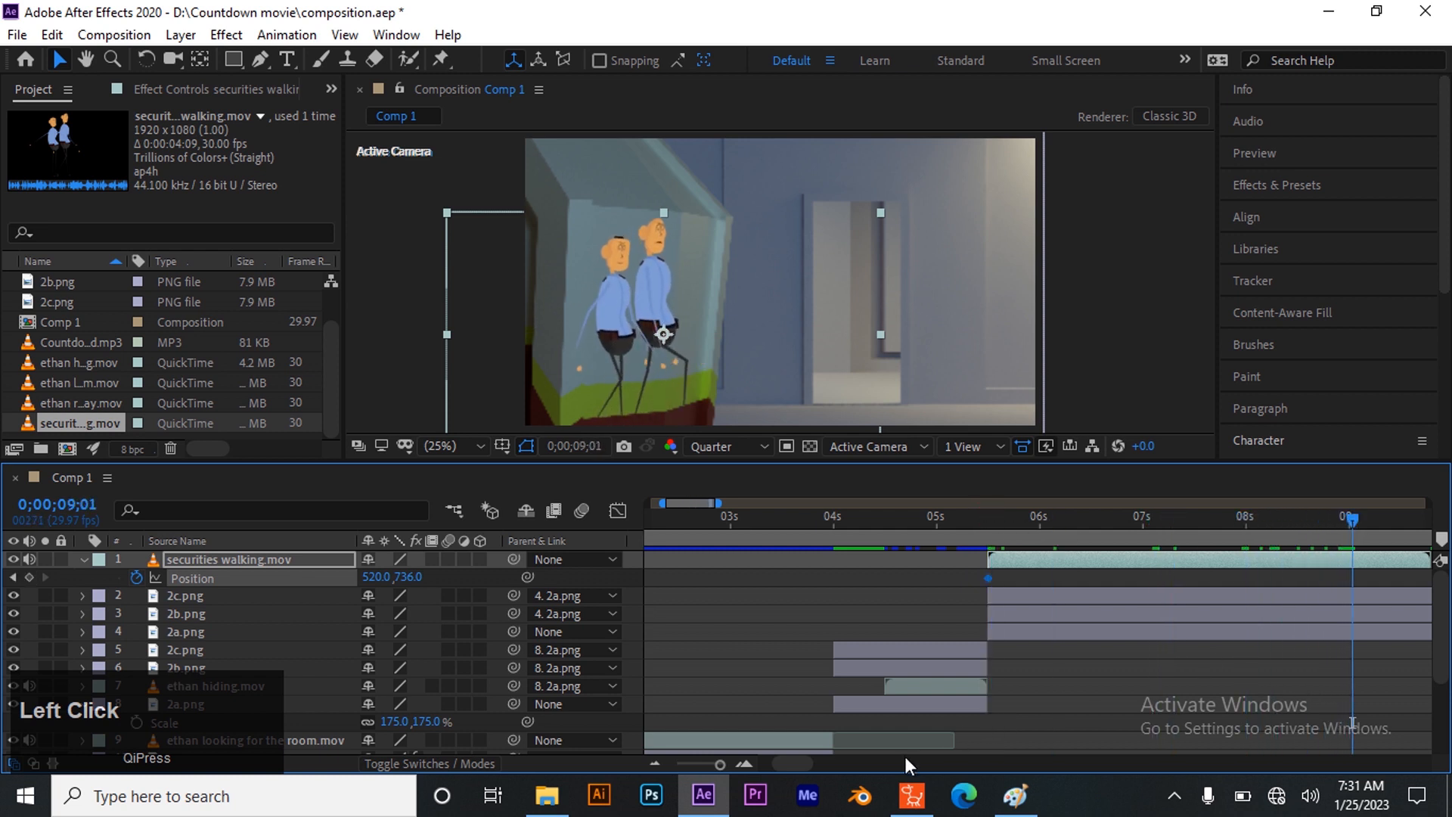
scroll(906, 756, down, 3)
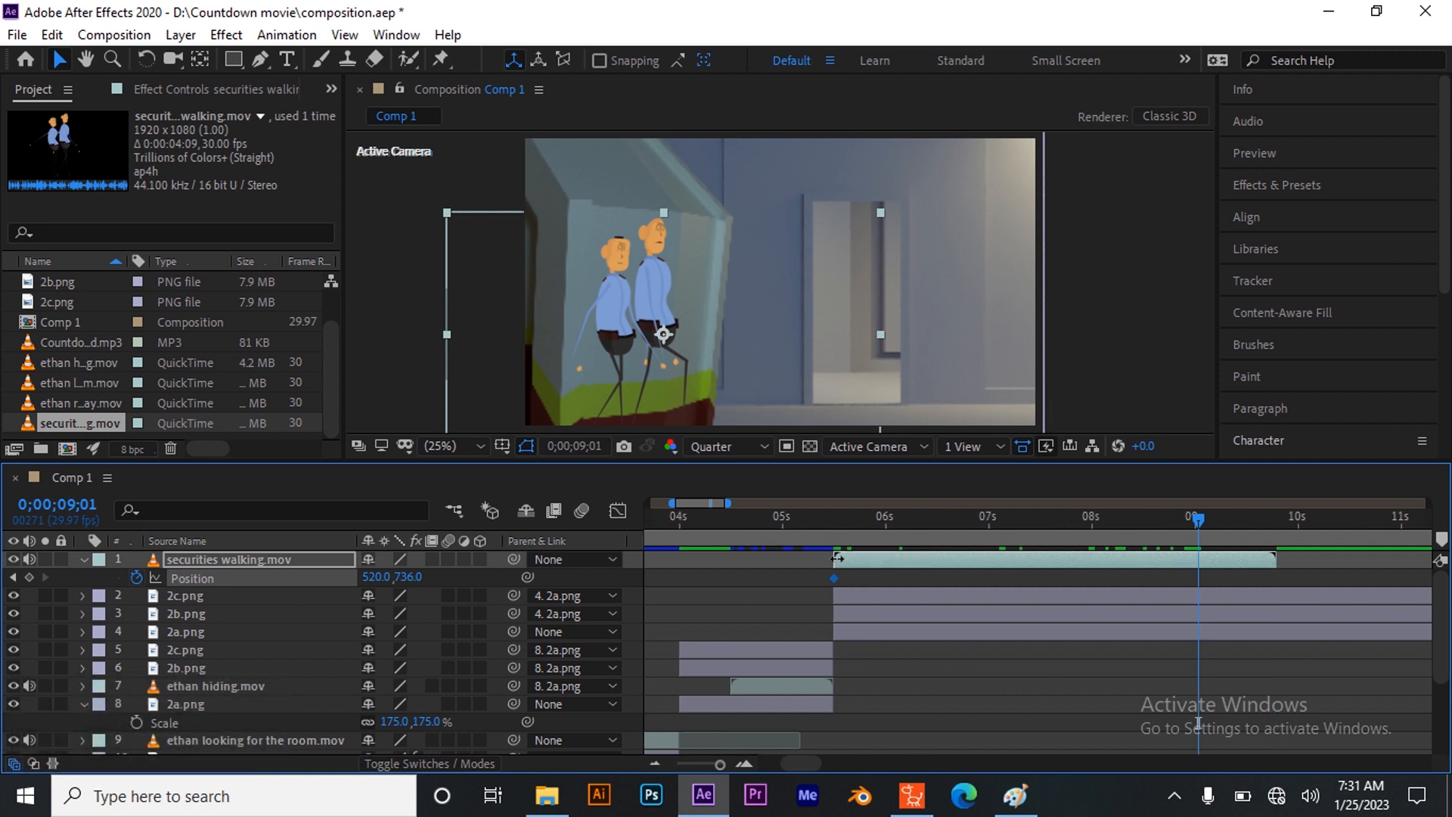
click(833, 522)
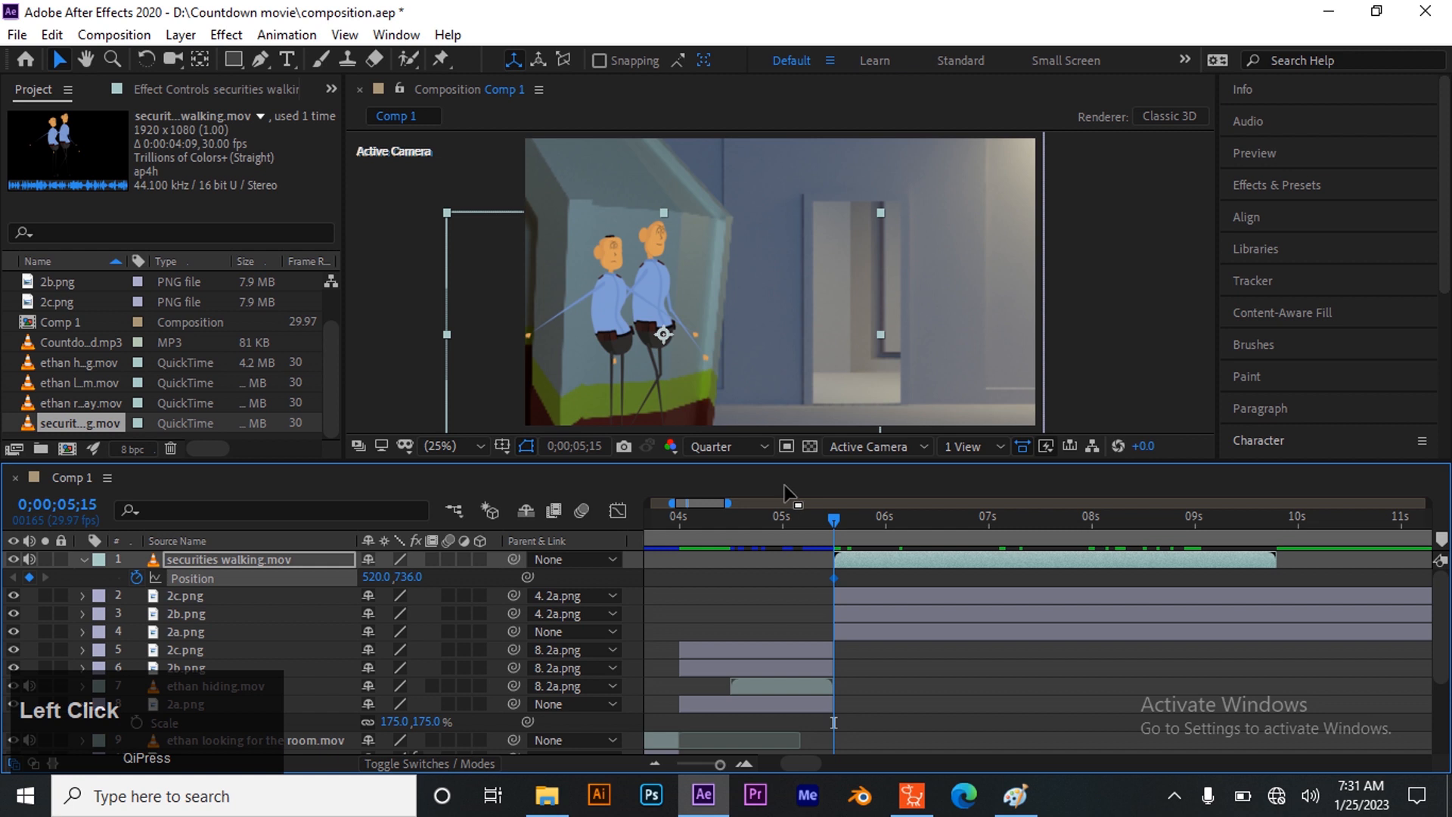
mouse_move(835, 518)
mouse_down()
mouse_move(867, 533)
mouse_move(870, 568)
mouse_up()
click(871, 561)
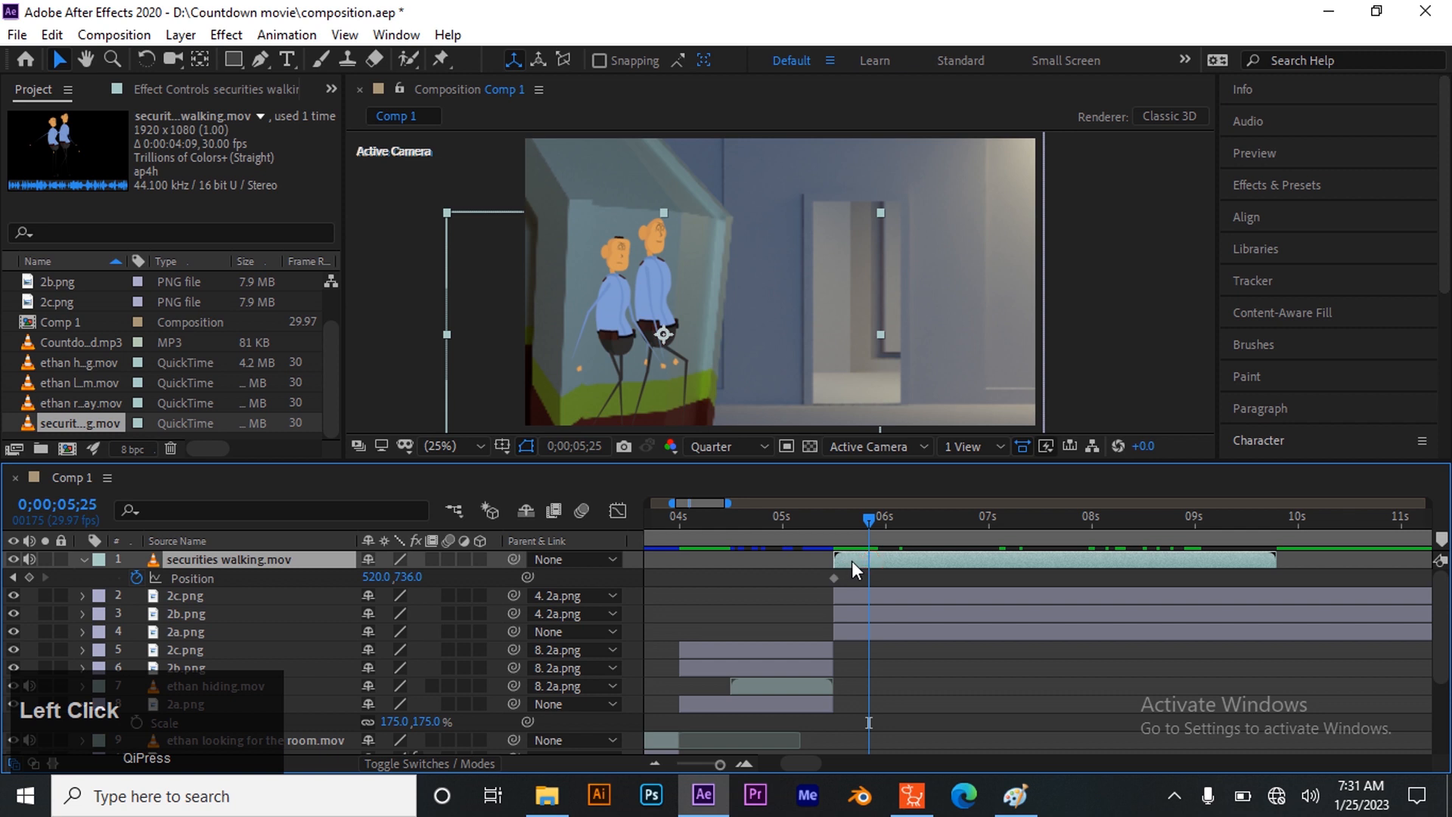
click(834, 578)
drag(833, 578, 867, 589)
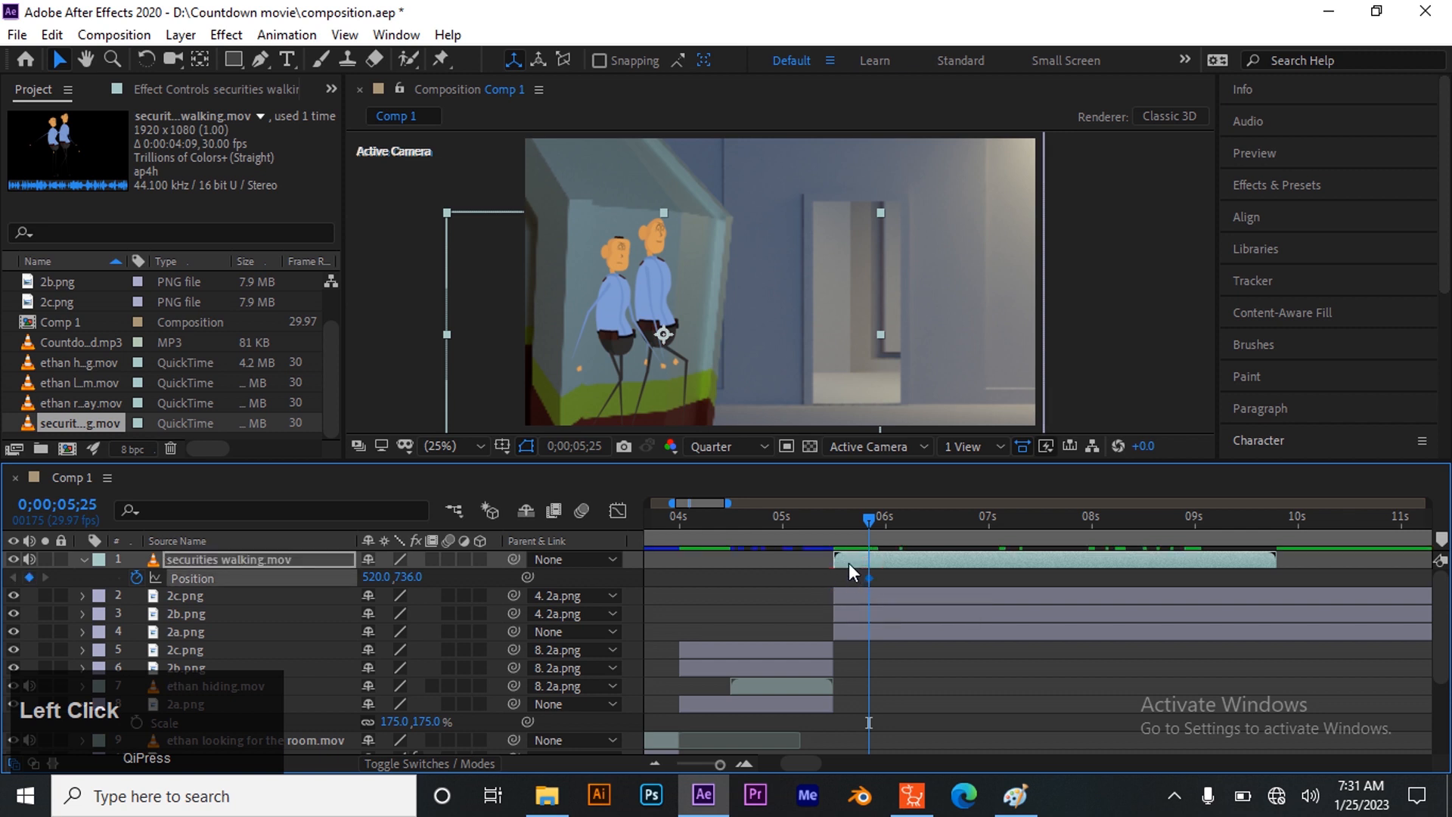
- Cut off the securities walking layer before 0;00;05;25 and slide the remaining clip to start at 0;00;05;15
click(848, 563)
key(ctrl+d)
click(846, 582)
key(Delete)
click(900, 564)
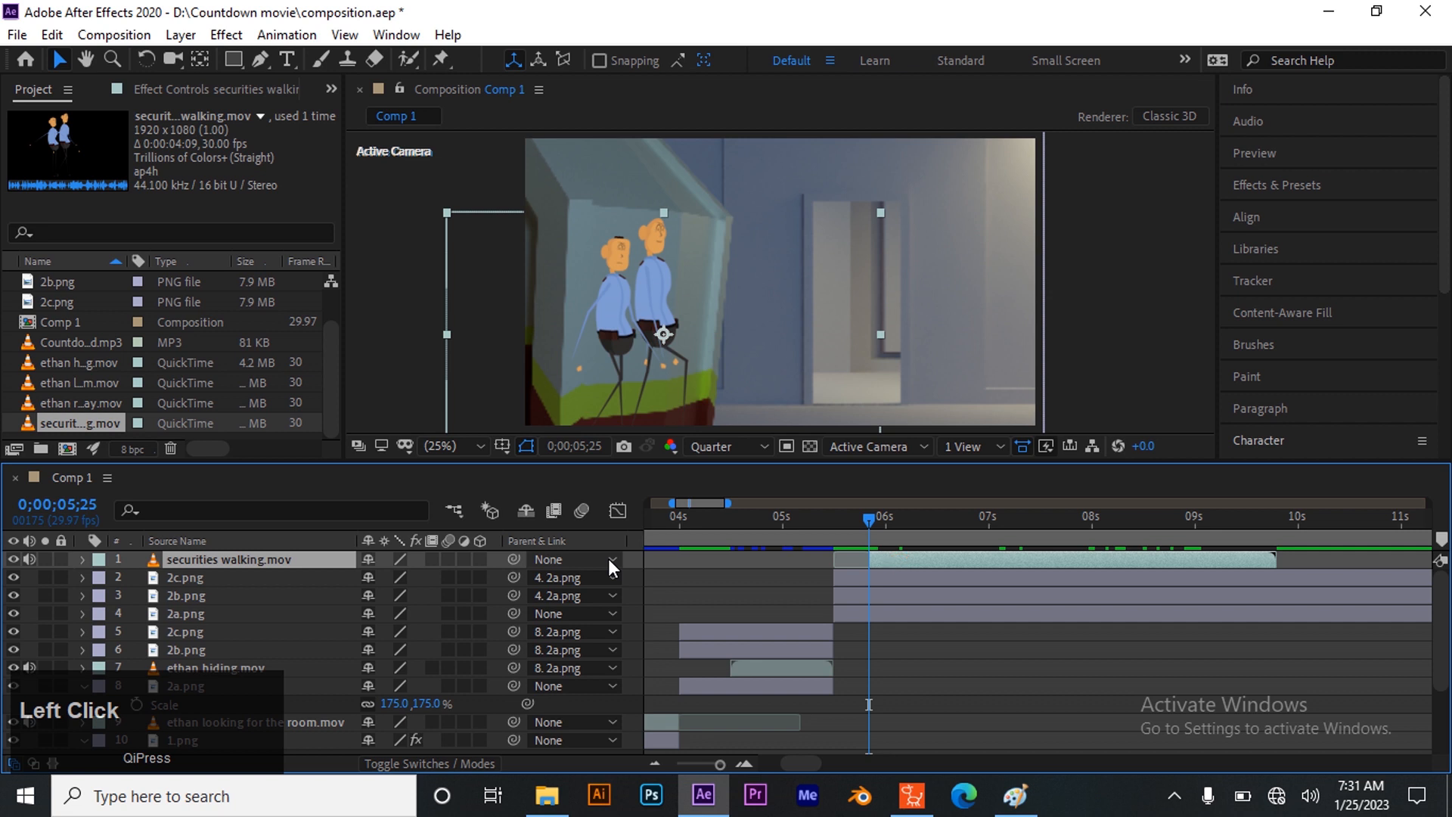
key(p)
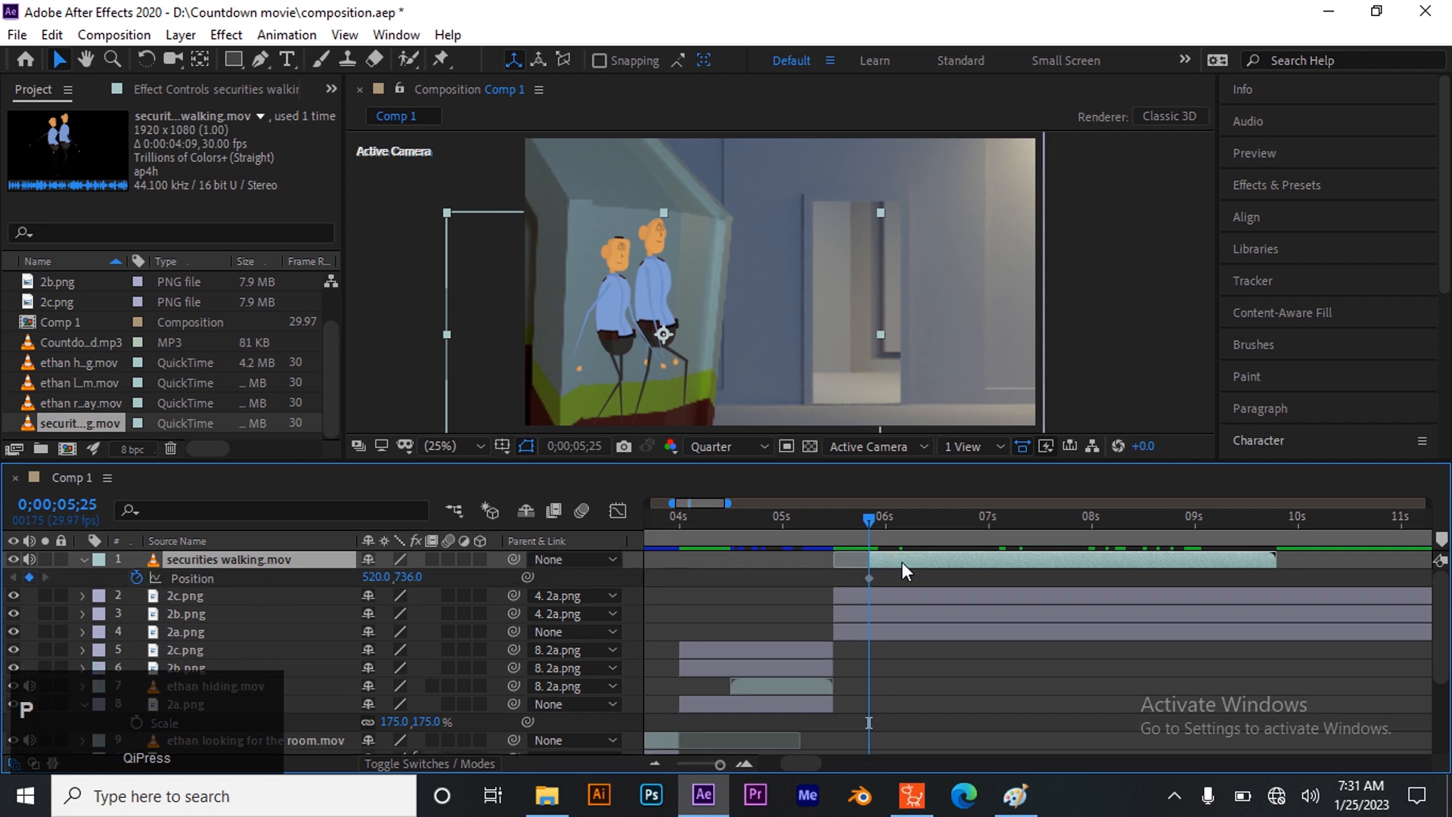
drag(923, 561, 888, 577)
- At 0;00;09;00, add a Position keyframe of about 2360, 736 so the guards walk out of the frame
drag(845, 529, 835, 539)
drag(1191, 534, 1196, 536)
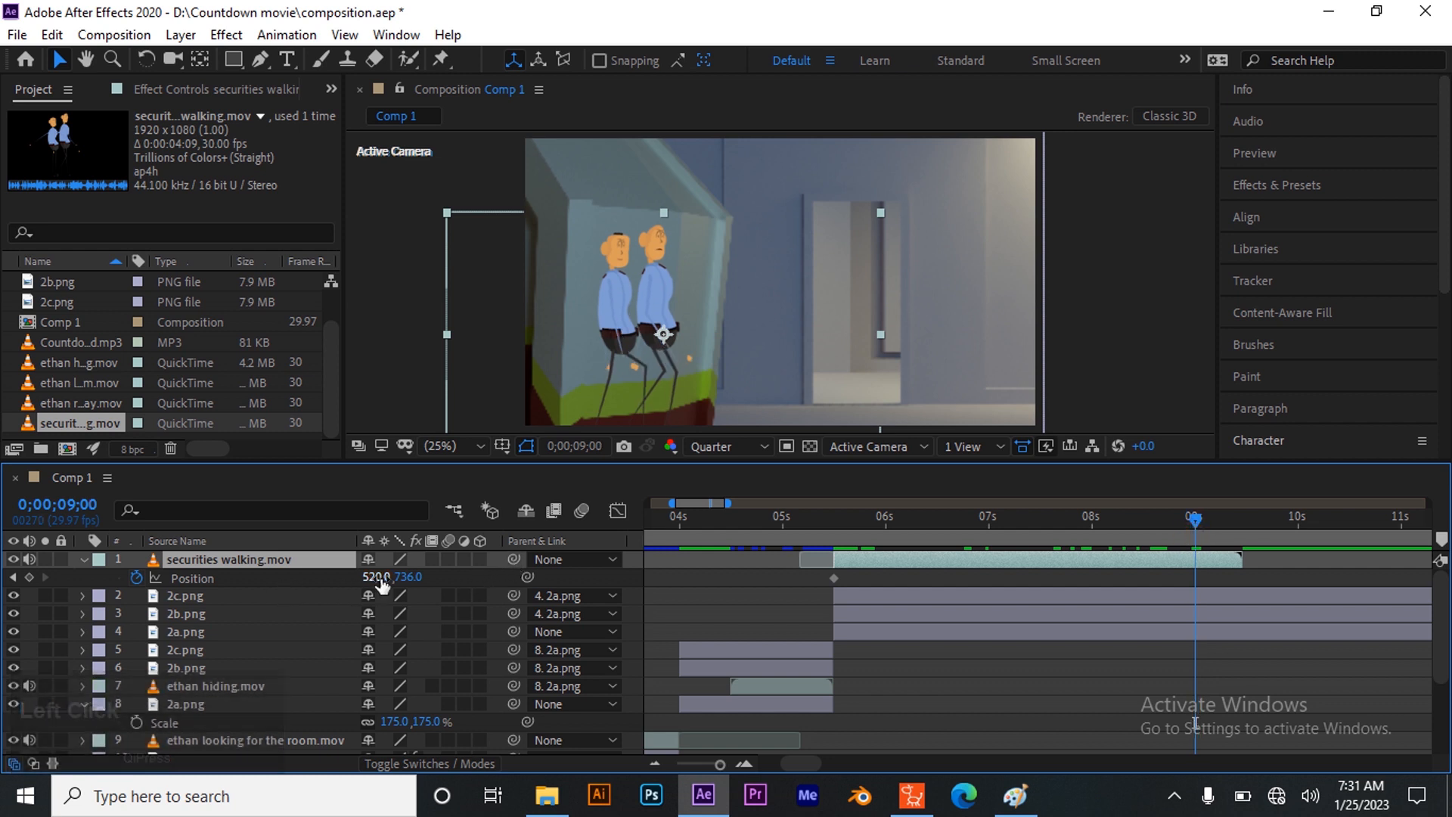
drag(376, 576, 769, 316)
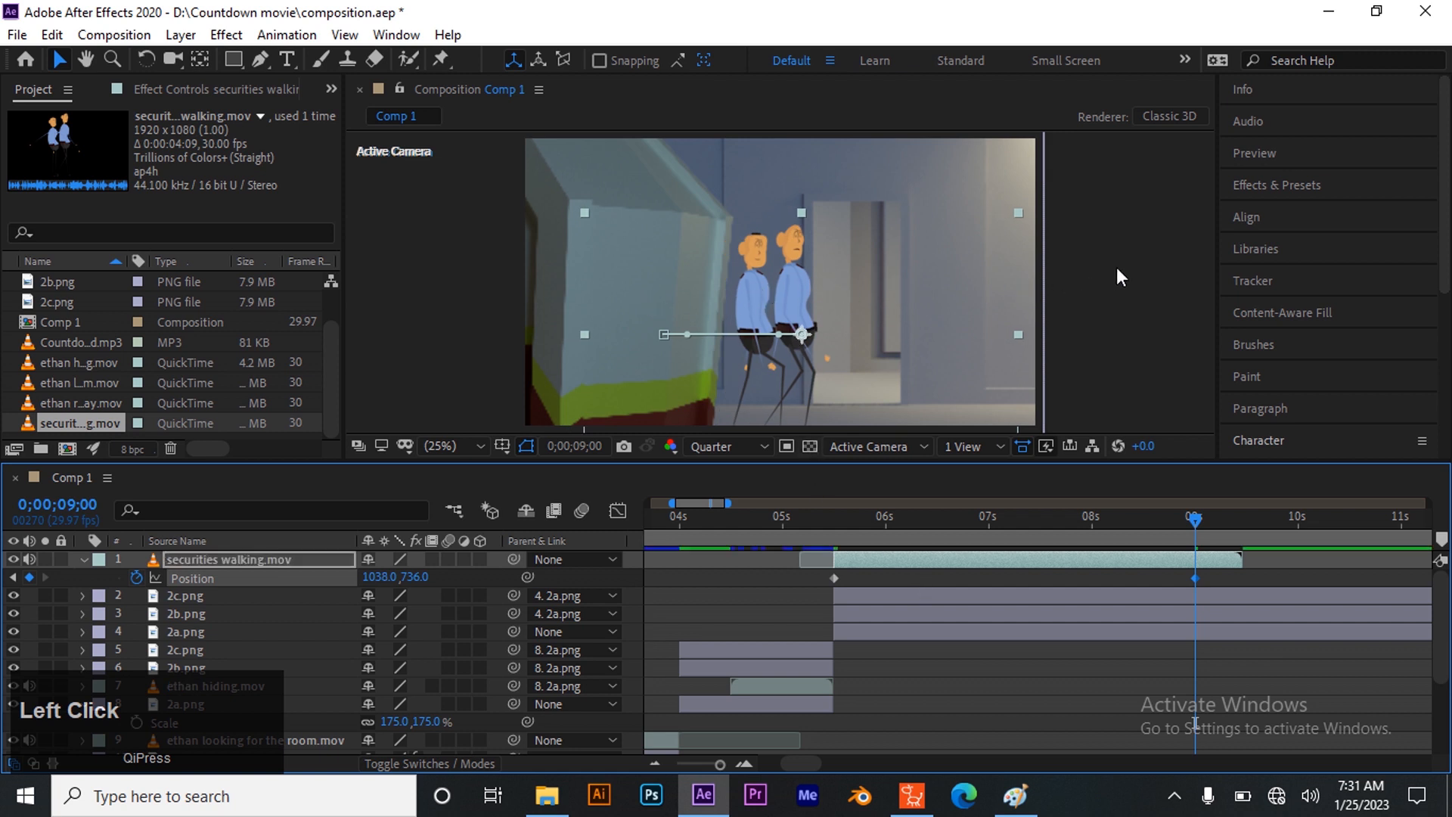
drag(372, 576, 764, 552)
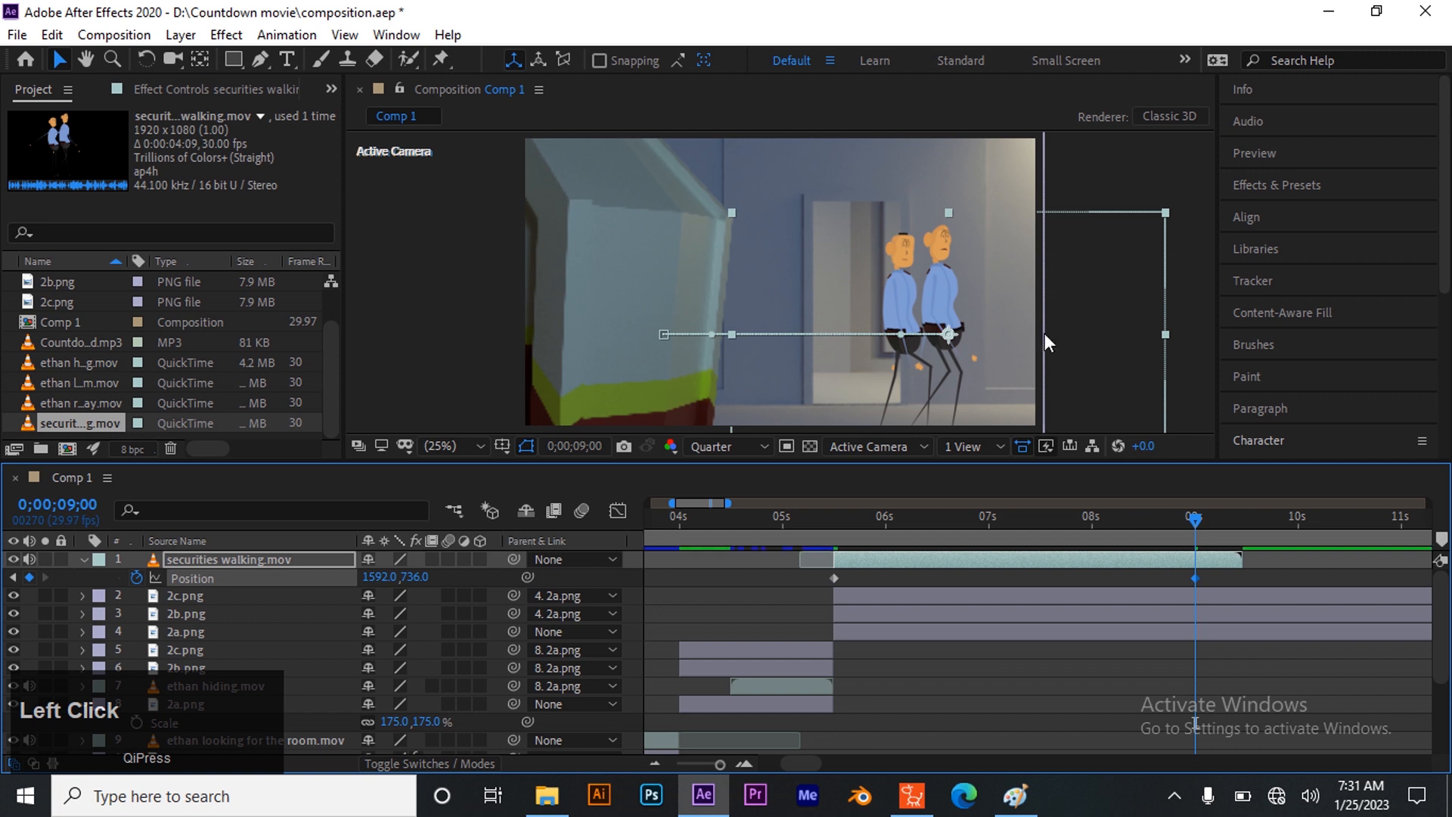
drag(372, 576, 1104, 492)
- Preview the guards' walk across the room from 0;00;05;15
drag(1194, 517, 832, 583)
key(space)
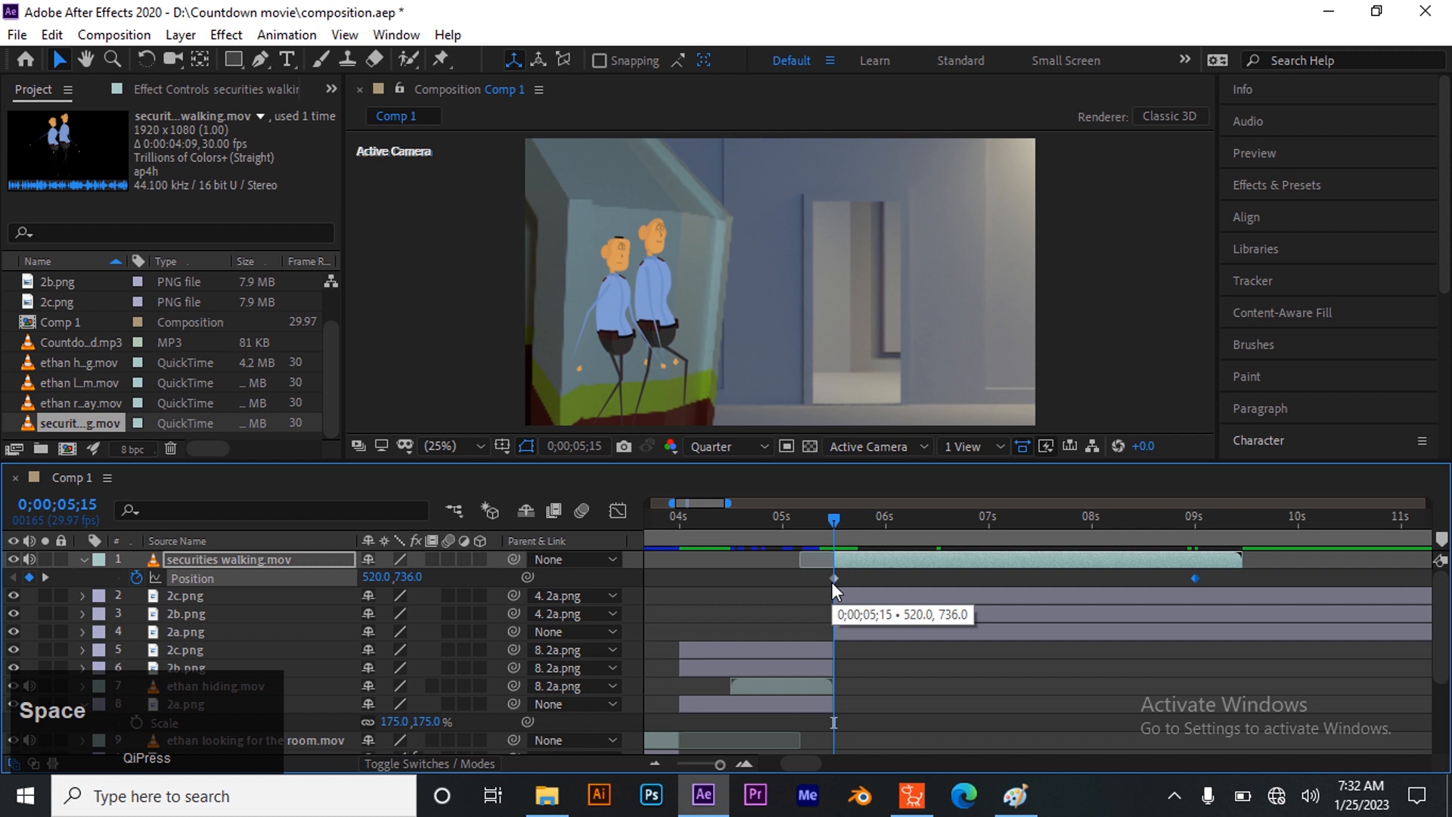
key(space)
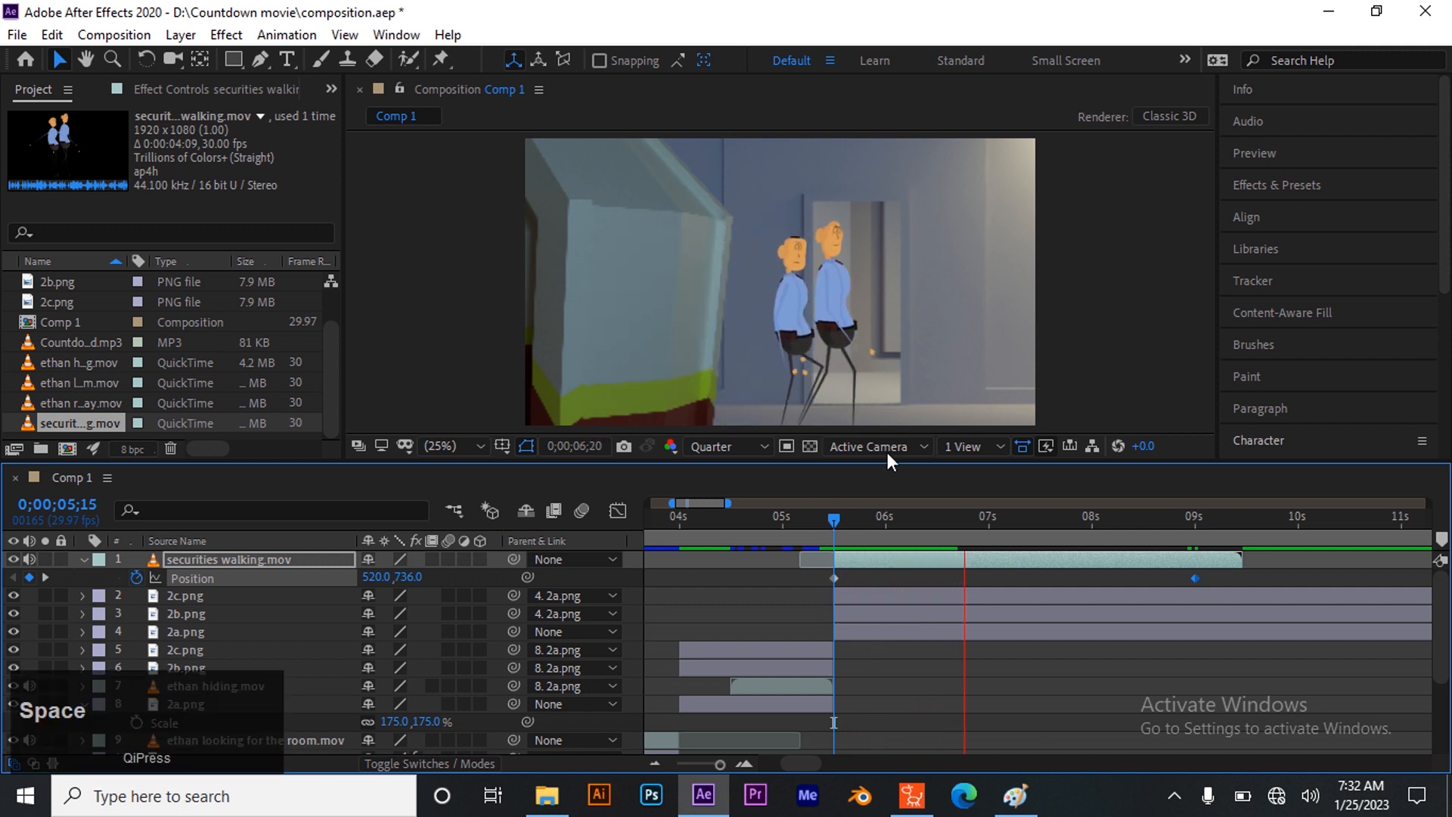
click(831, 514)
key(space)
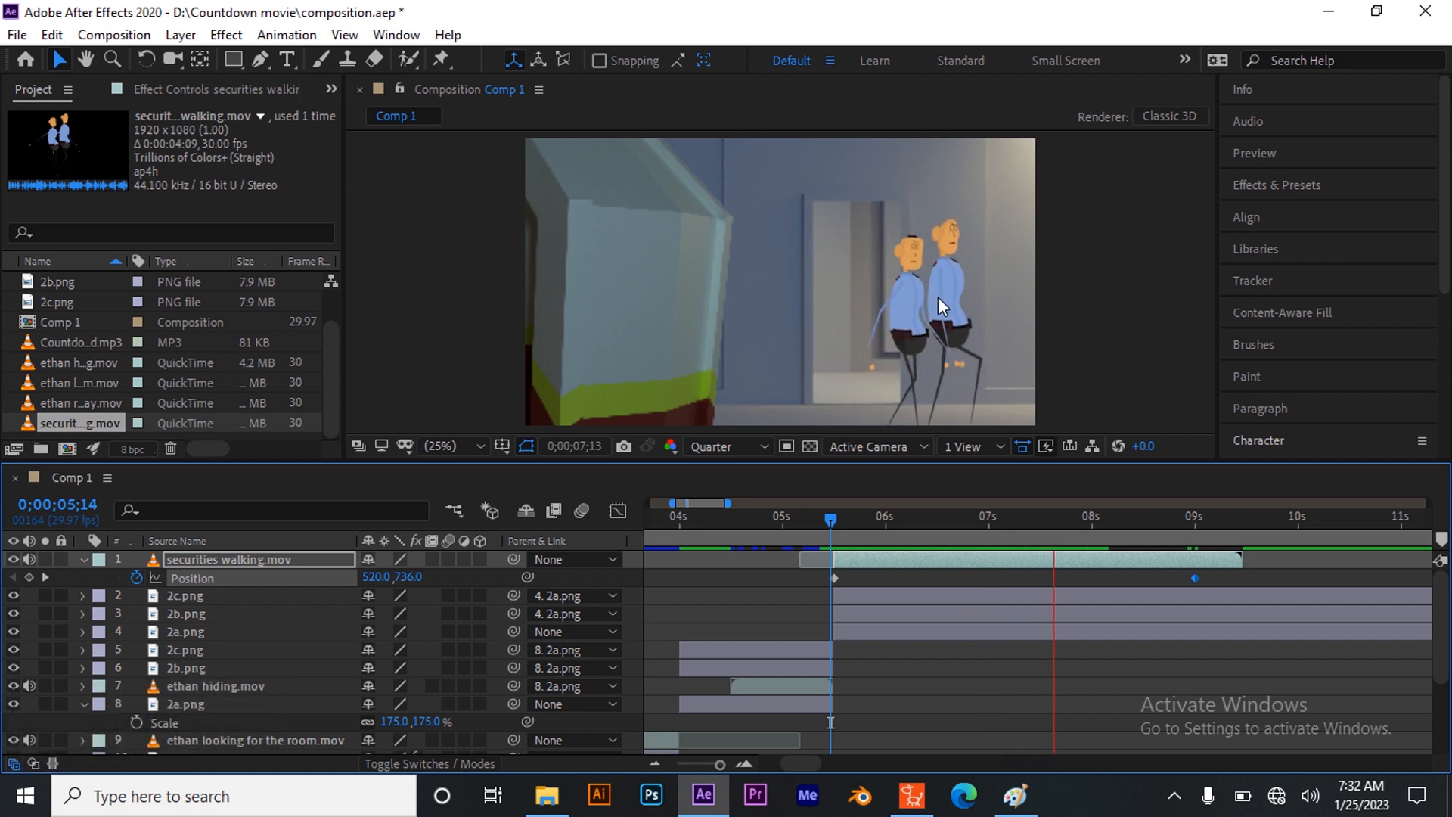
key(space)
drag(1069, 523, 833, 643)
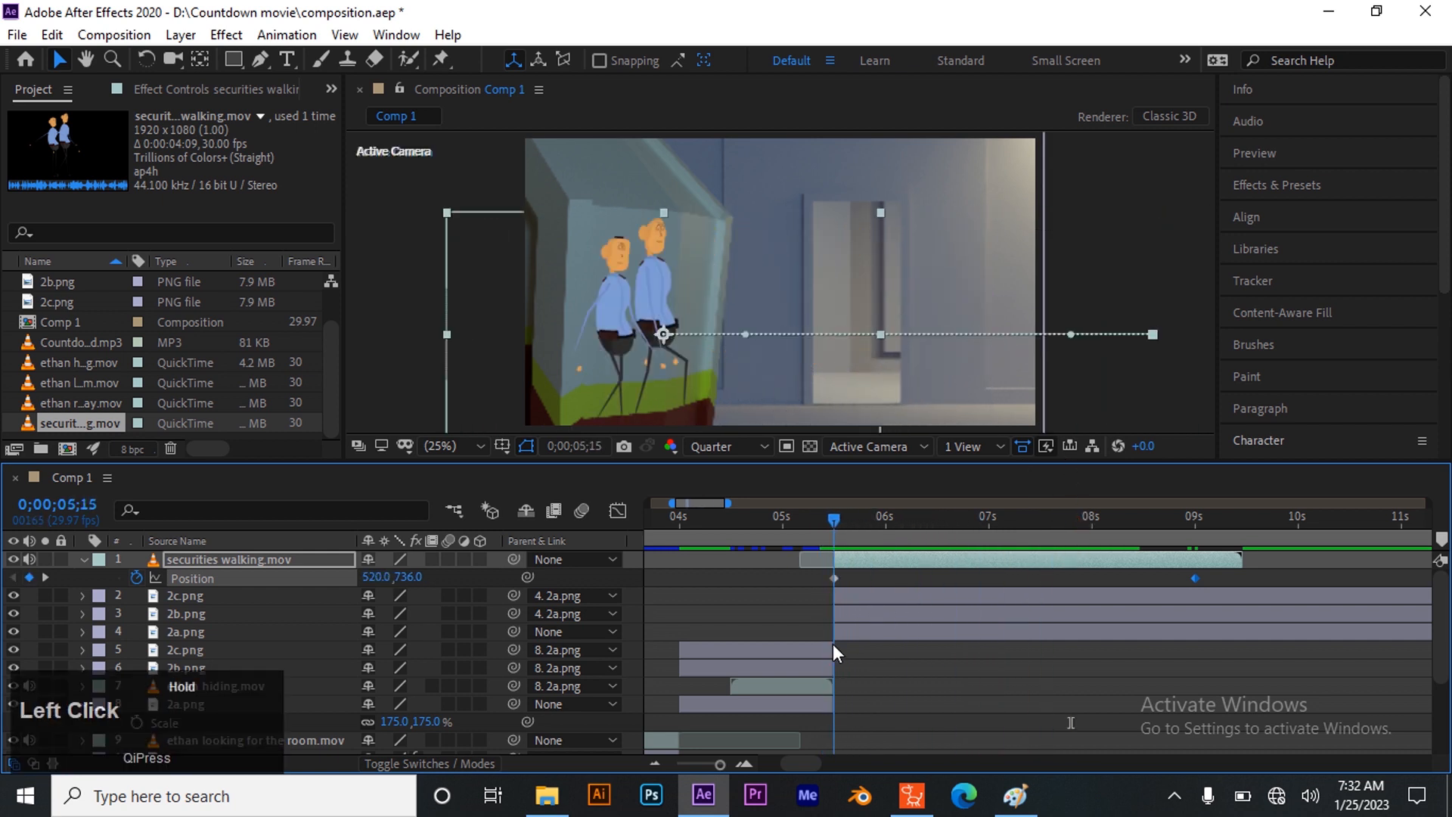
- Scale the securities walking layer to 95%
click(868, 564)
key(s)
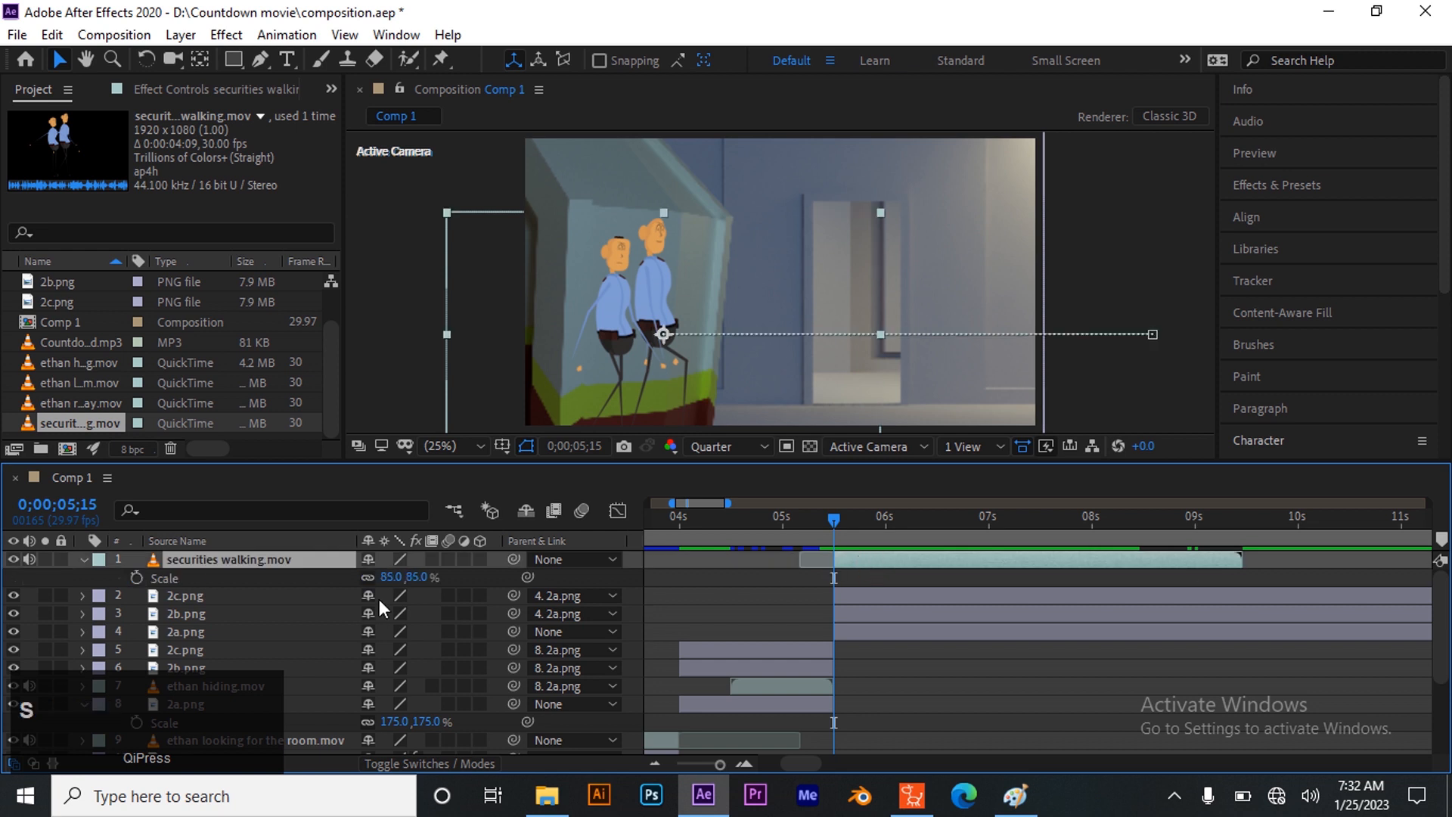
click(389, 578)
text(95)
key(Return)
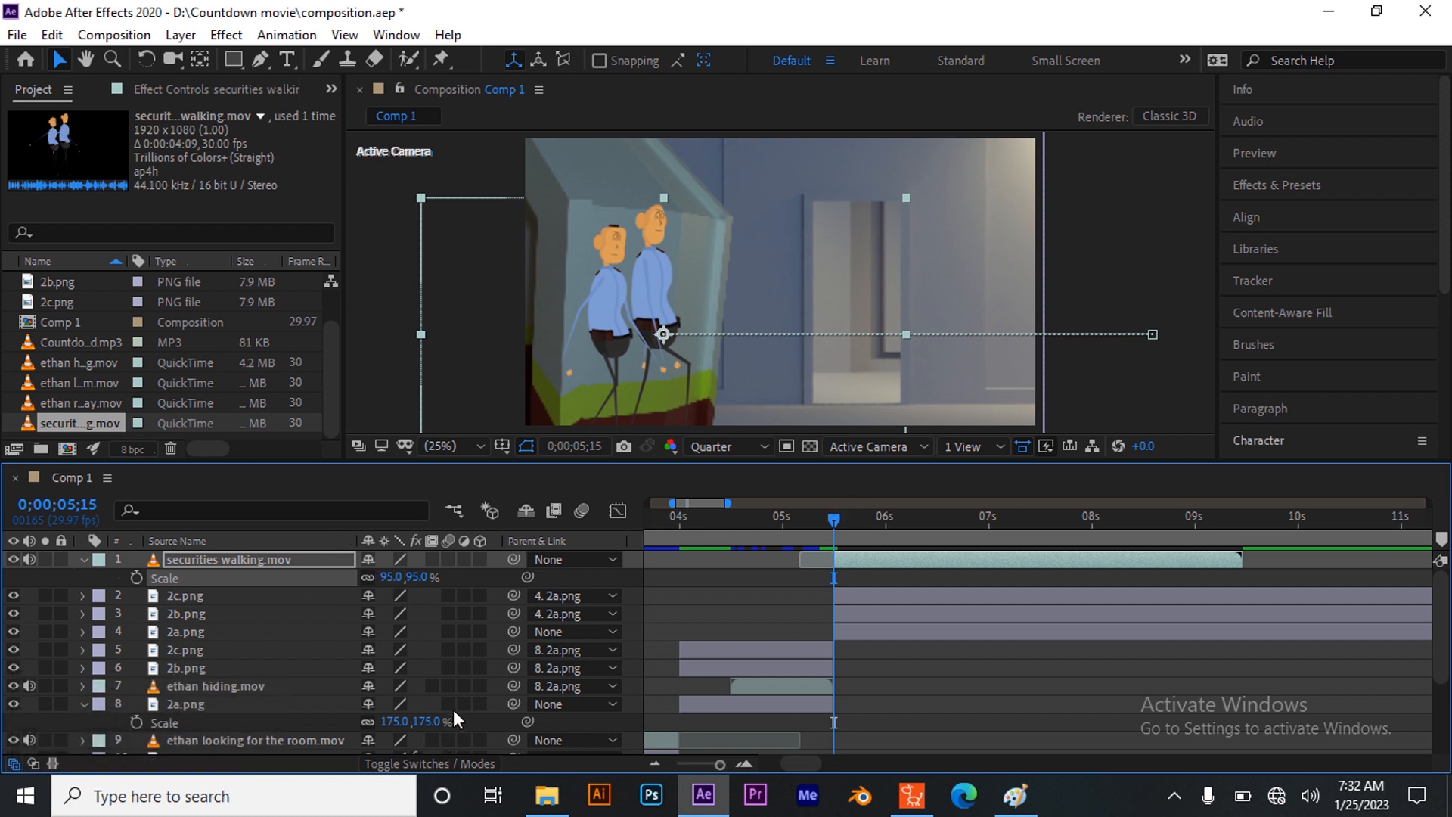
- Show the guards' Position keyframes and play back the enlarged walk from 0;00;05;15
key(p)
key(space)
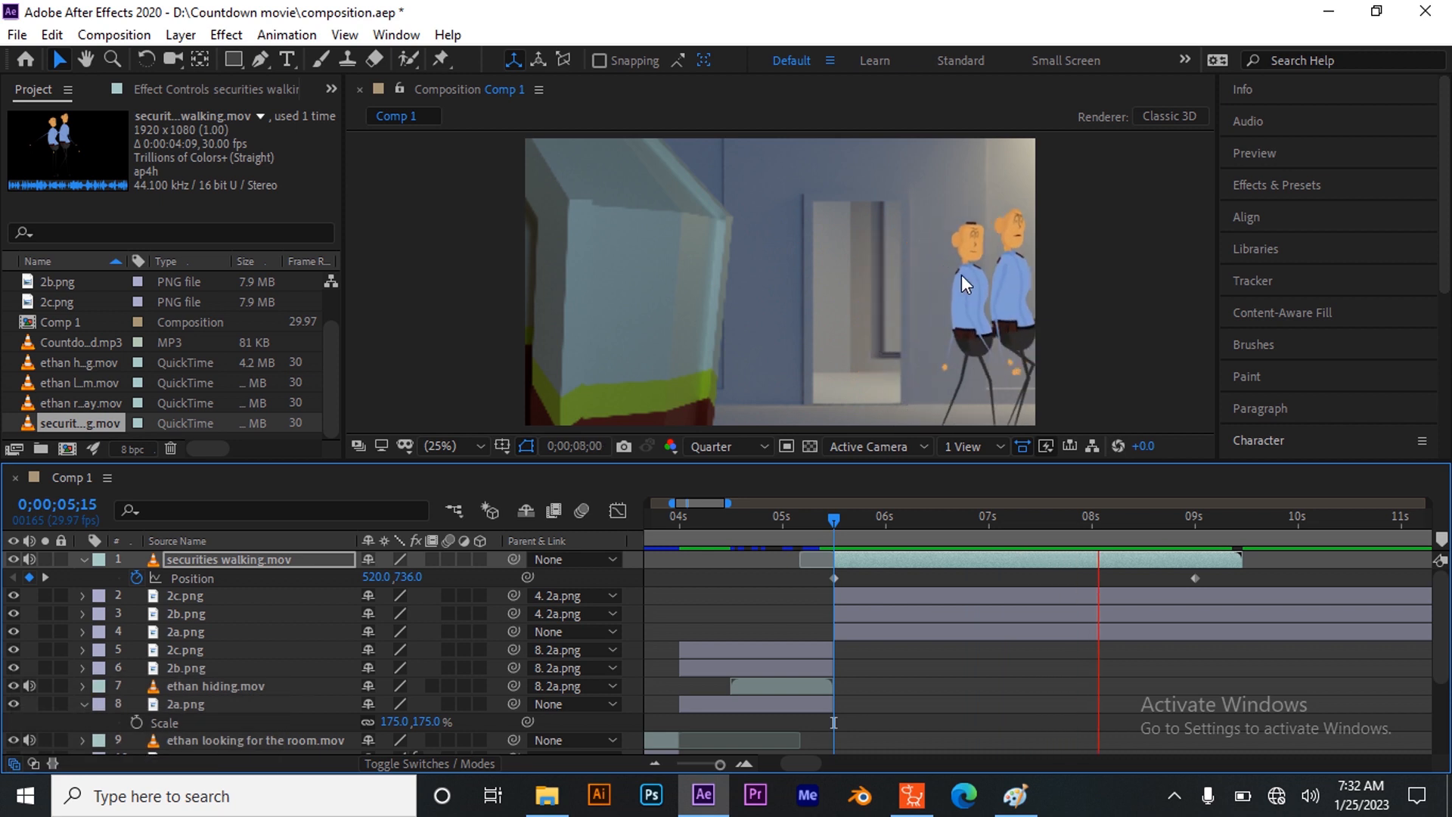
key(space)
drag(1147, 521, 833, 602)
key(space)
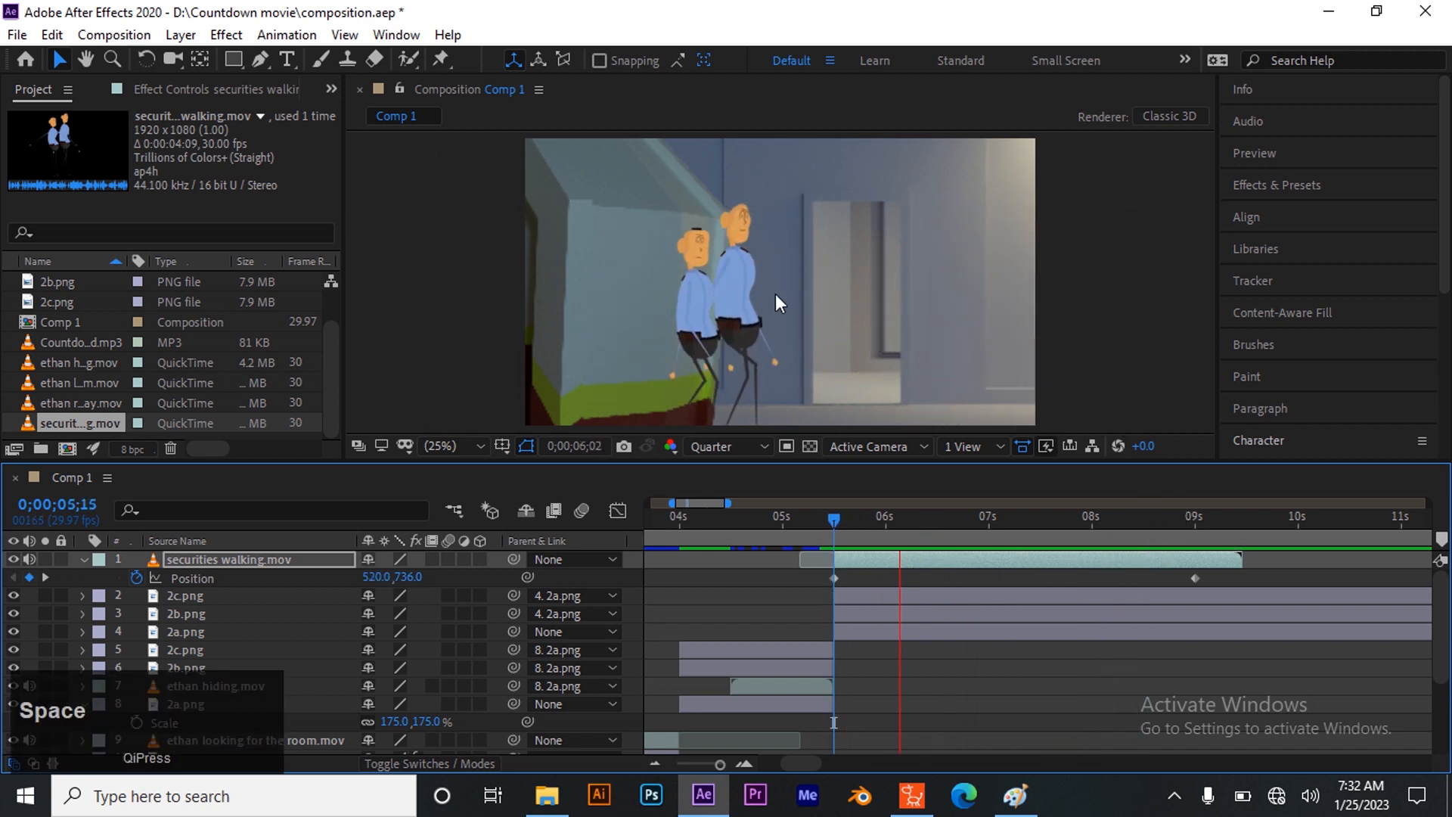
key(space)
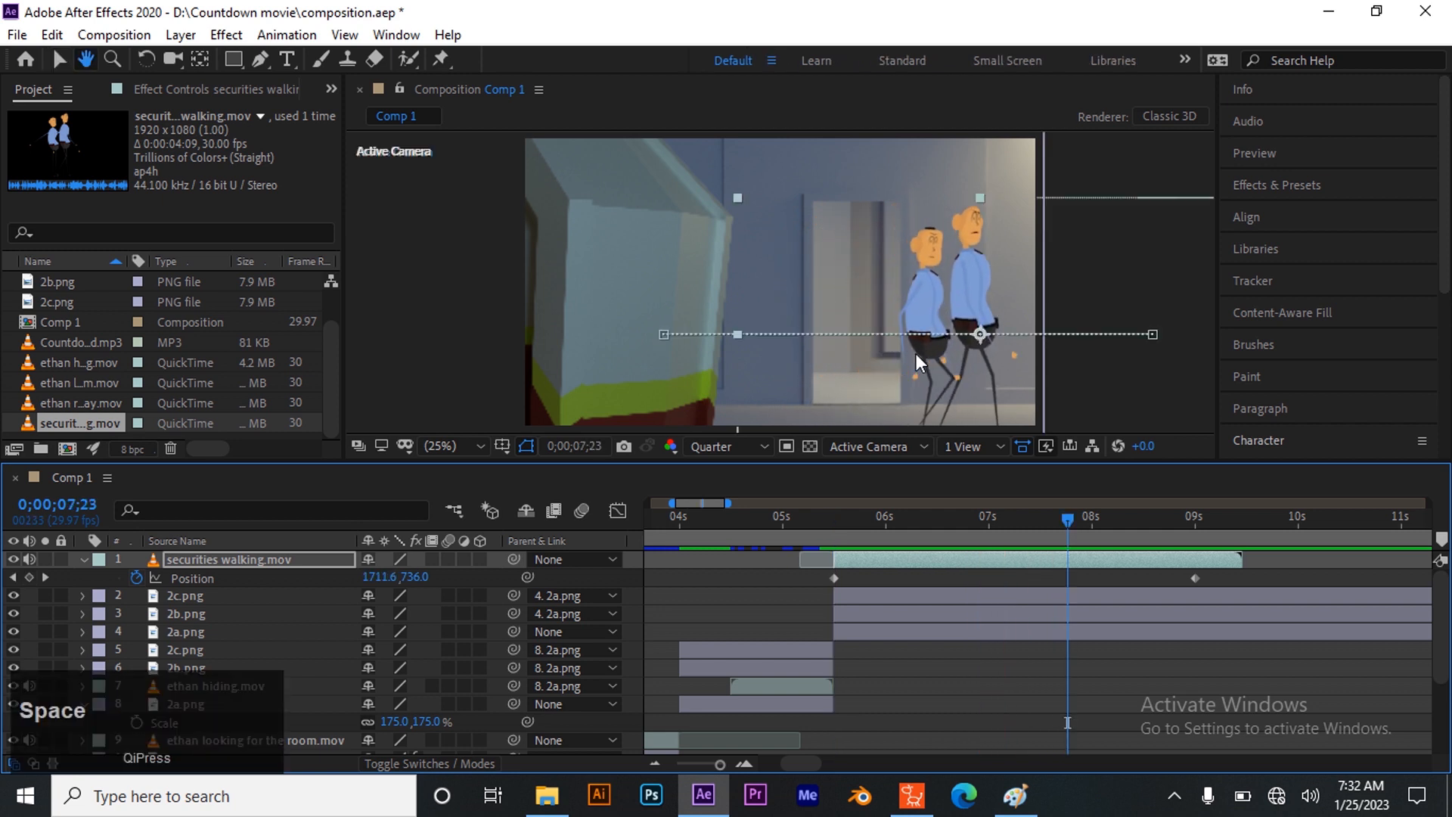
- Move the securities walking layer beneath the top 2c.png layer so the guards pass behind the glass case
click(1066, 525)
drag(1066, 529, 985, 533)
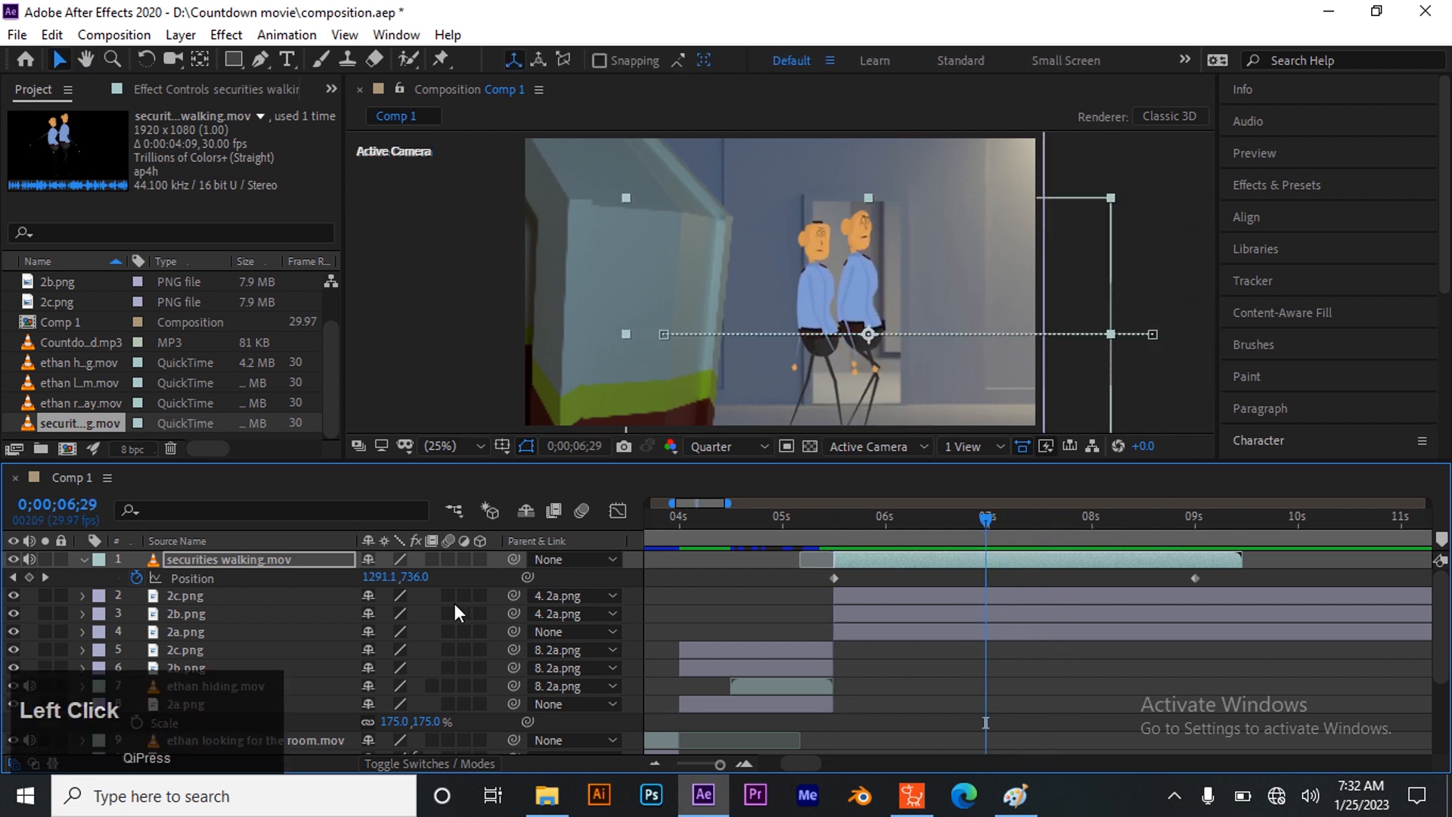
click(635, 227)
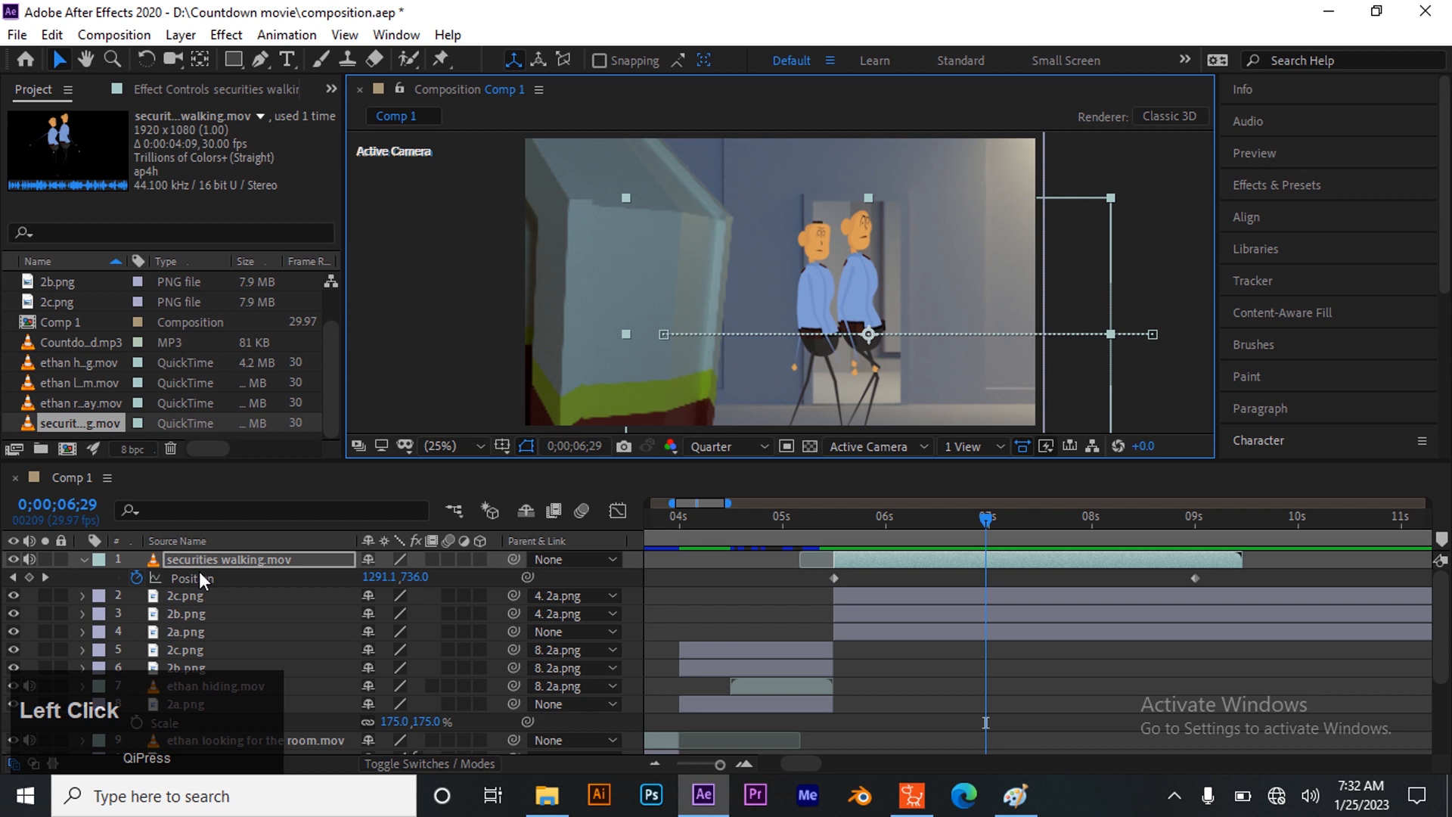
drag(208, 574, 180, 585)
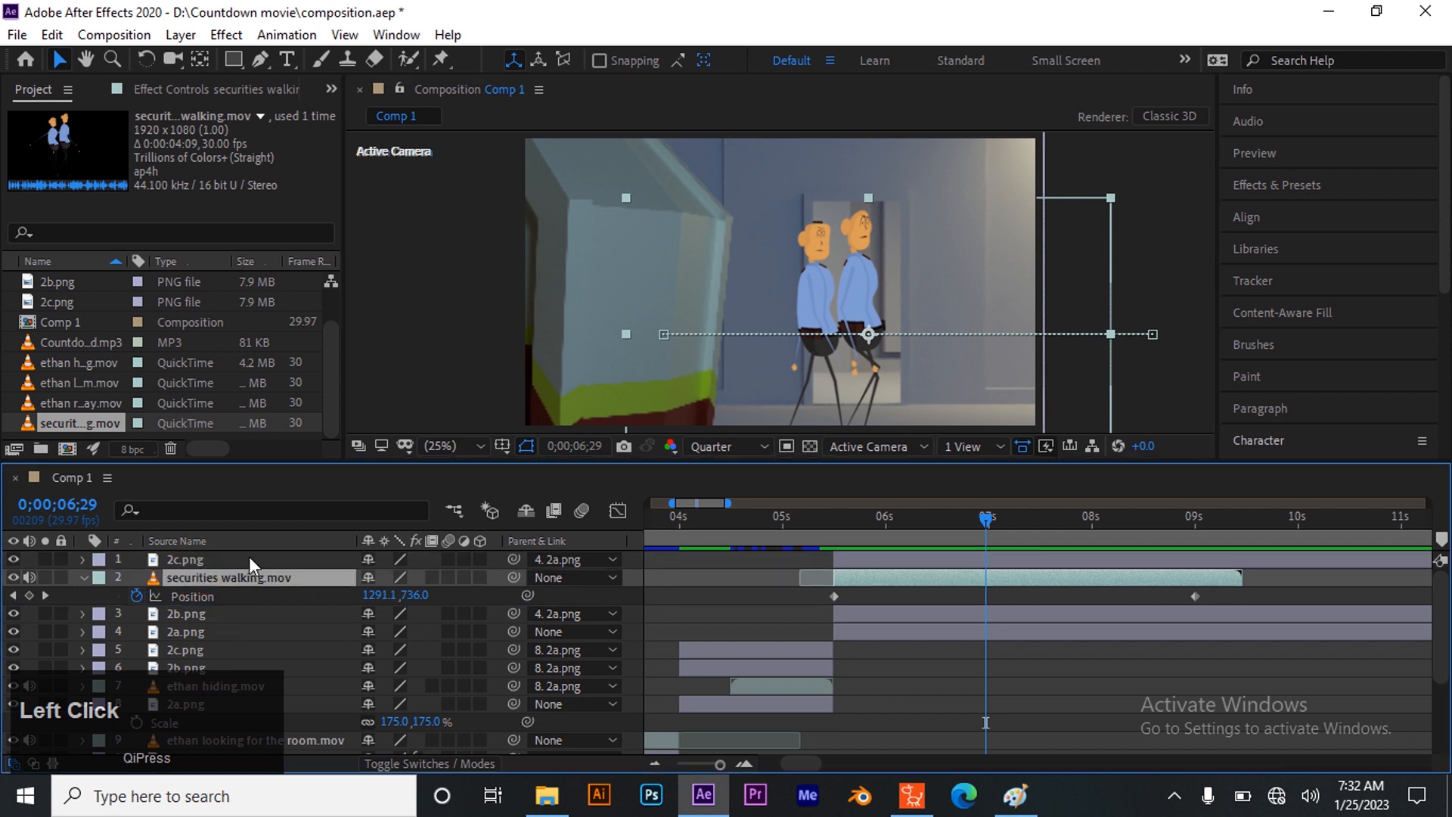
- Split the securities walking layer and the 2c.png, 2b.png and 2a.png layers around it at 0;00;09;00
drag(878, 529, 833, 601)
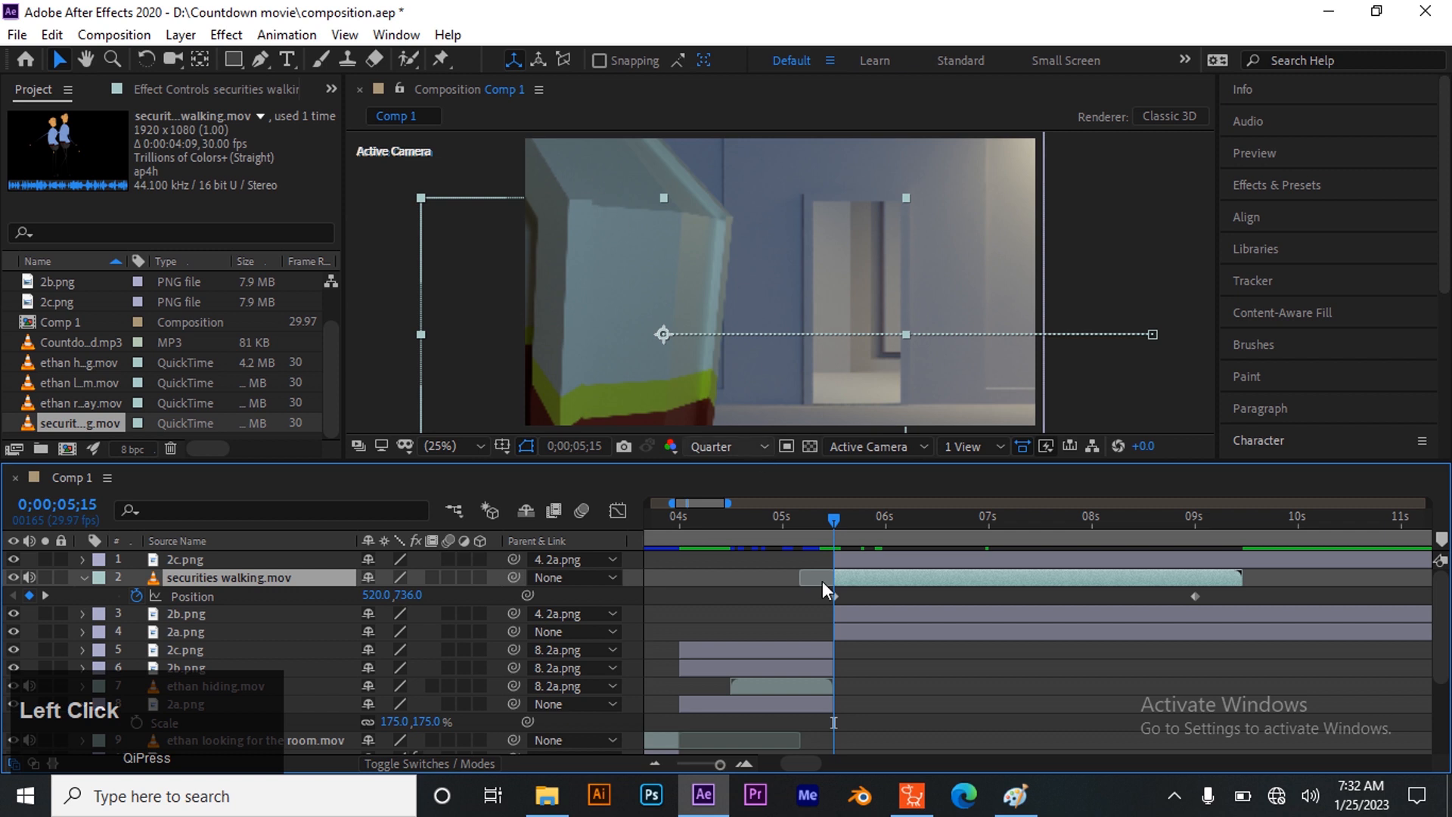
drag(835, 525, 1195, 530)
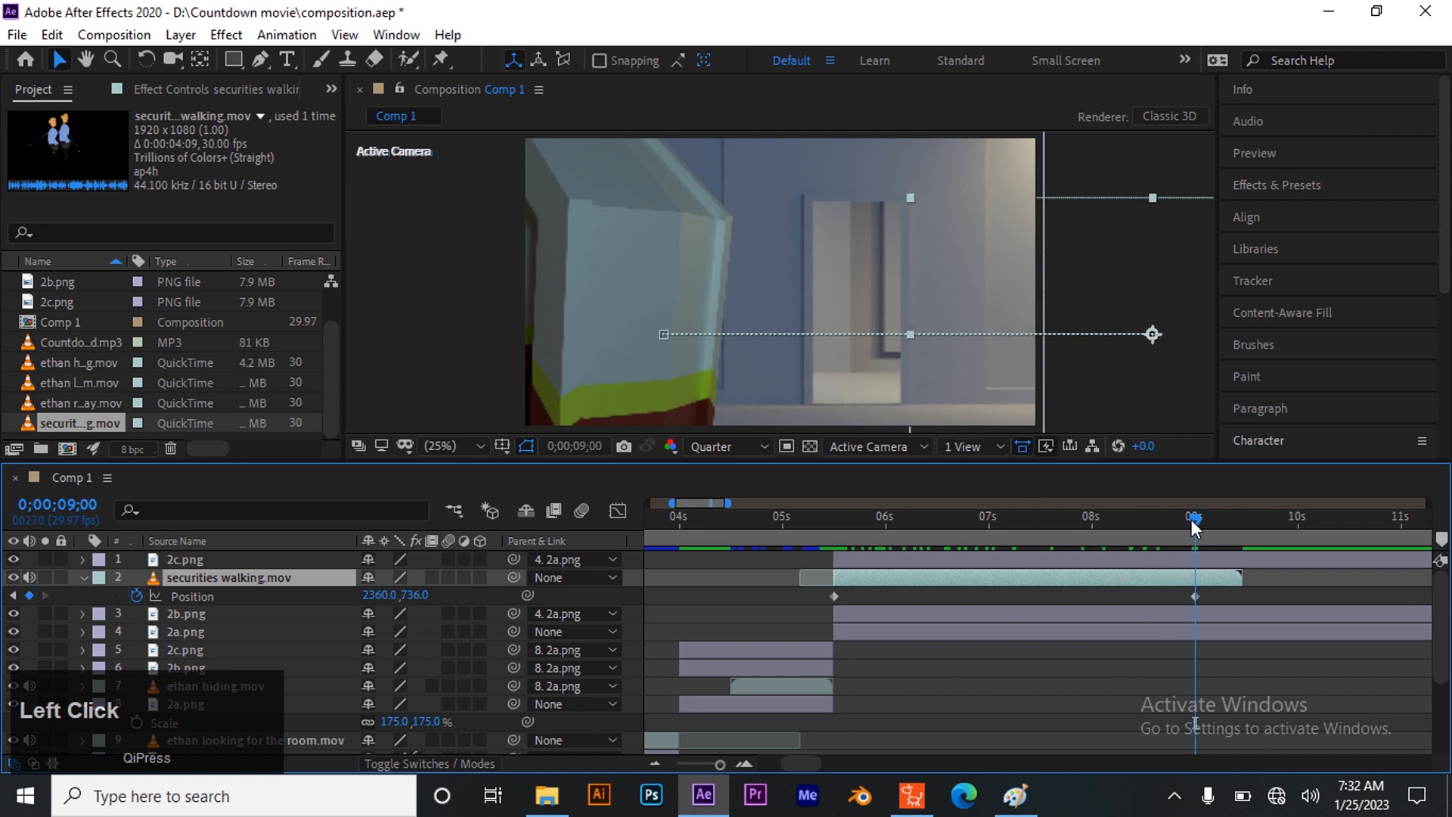
click(1149, 551)
shift+click(1150, 629)
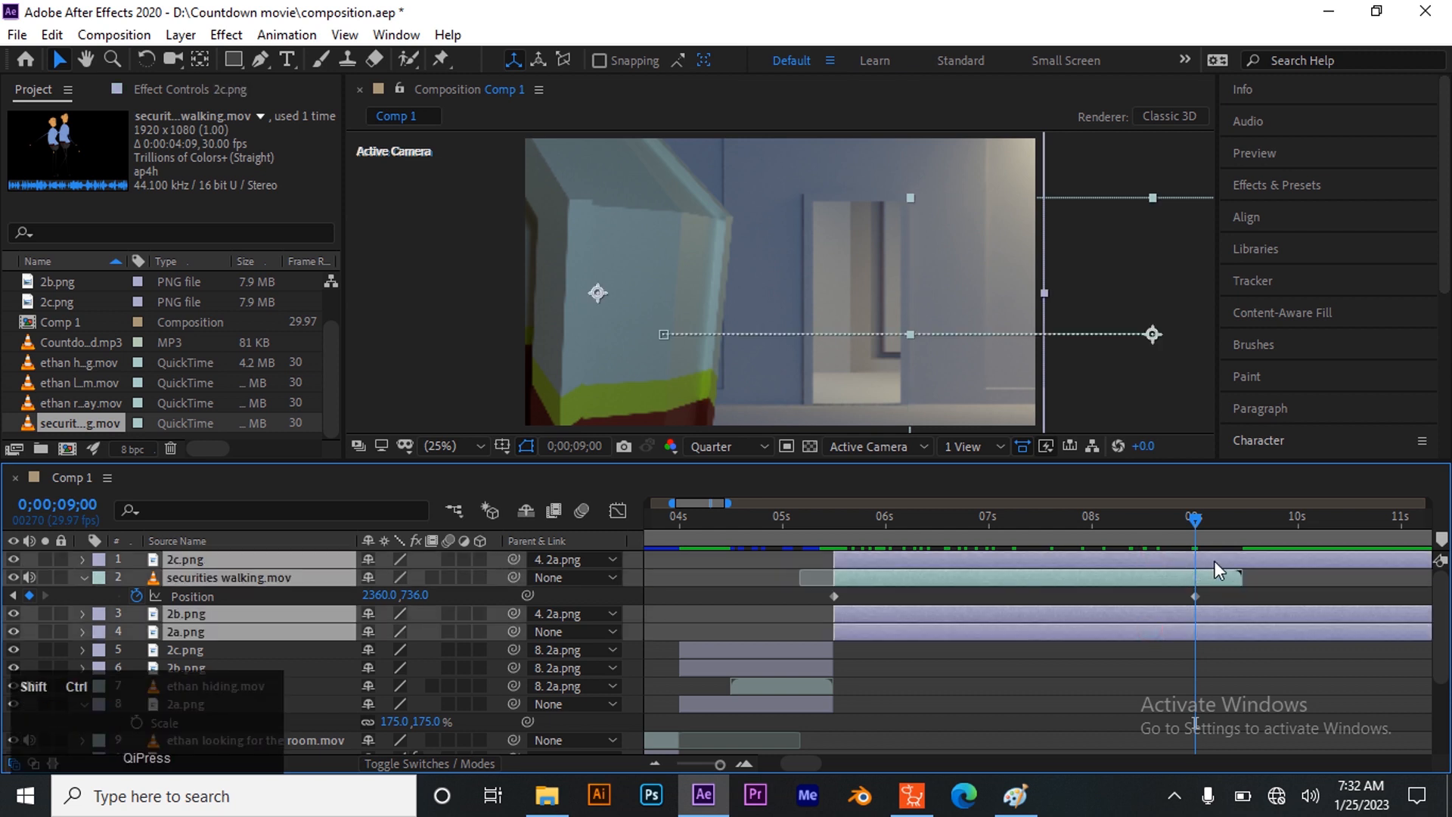
key(ctrl+shift+d)
- Delete the leftover part of the securities walking layer after 0;00;09;00
drag(301, 595, 304, 575)
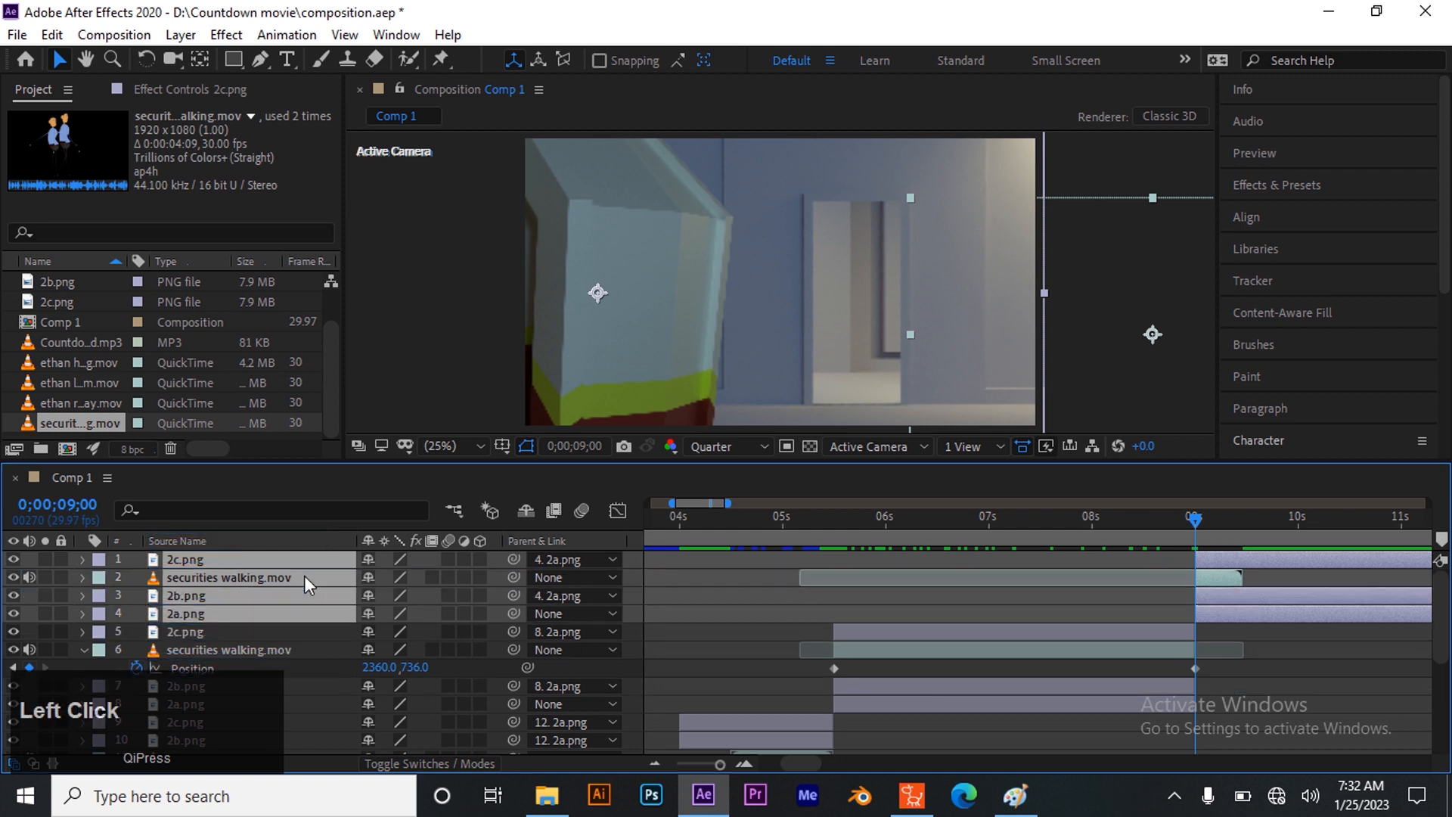
click(1144, 629)
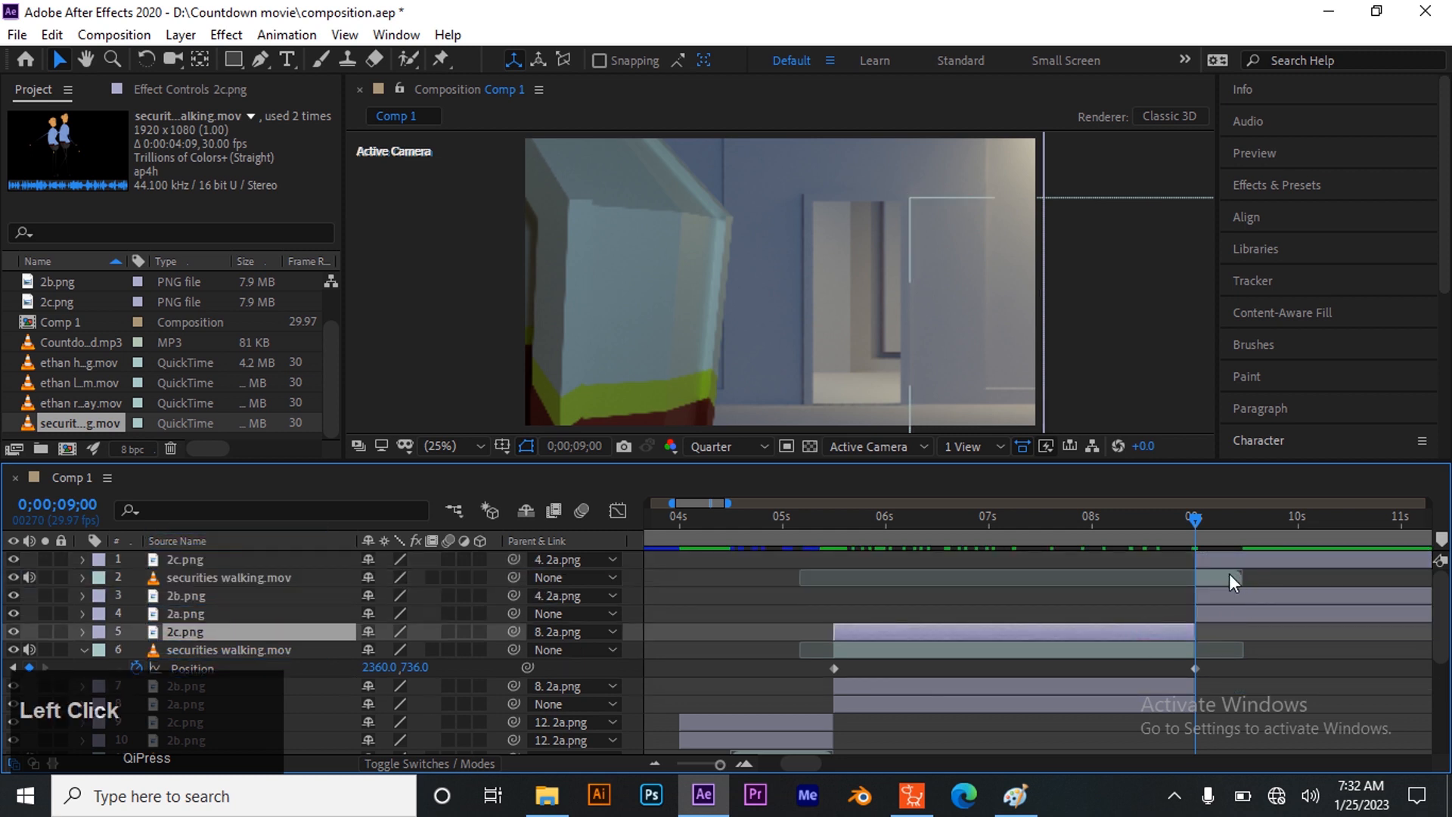
click(1228, 574)
key(Delete)
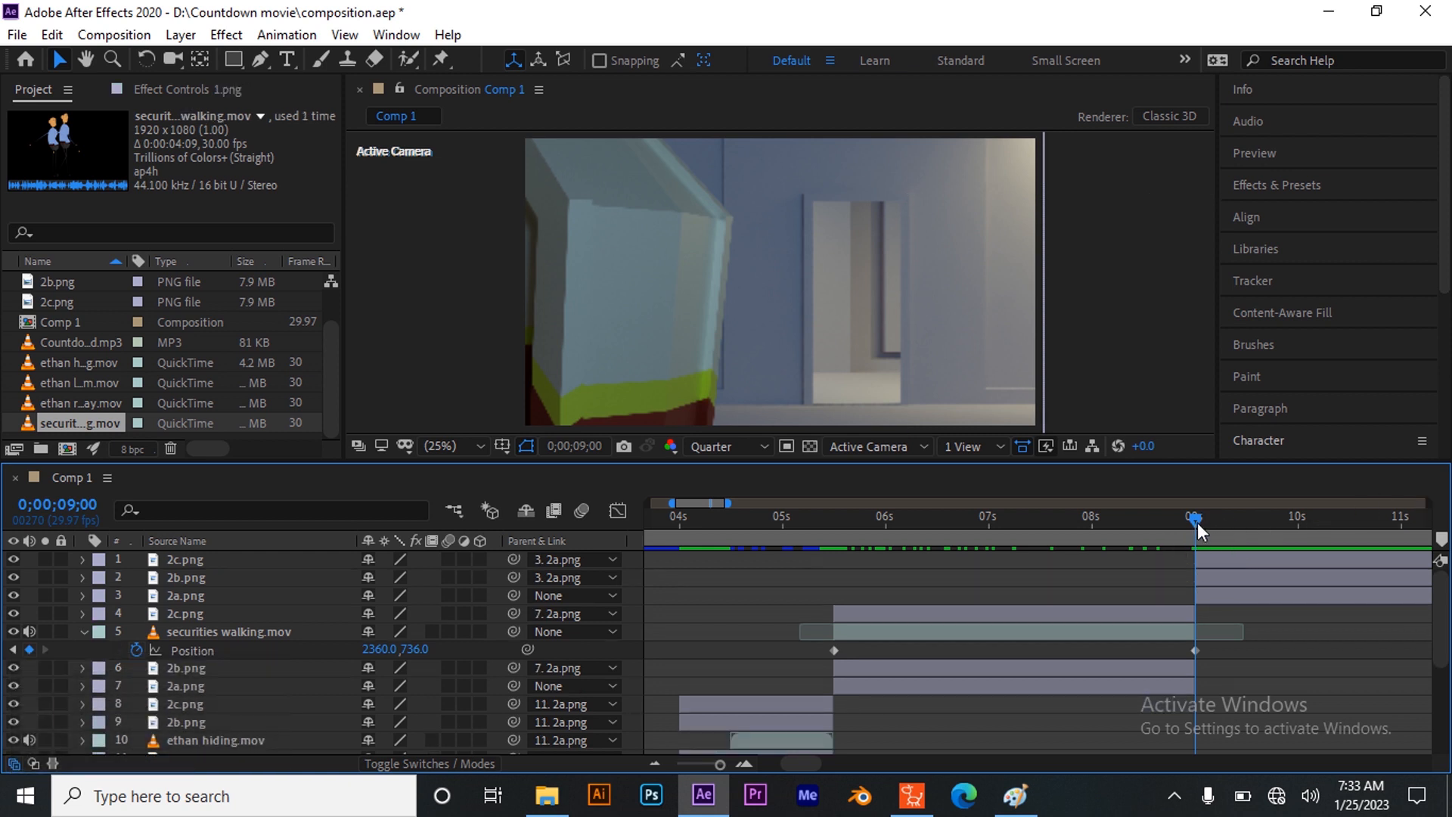
- Check the storyboard sketch in Paint, switch to Cartoon Animator and close the export message and Render Settings
drag(1194, 524, 896, 608)
click(1015, 794)
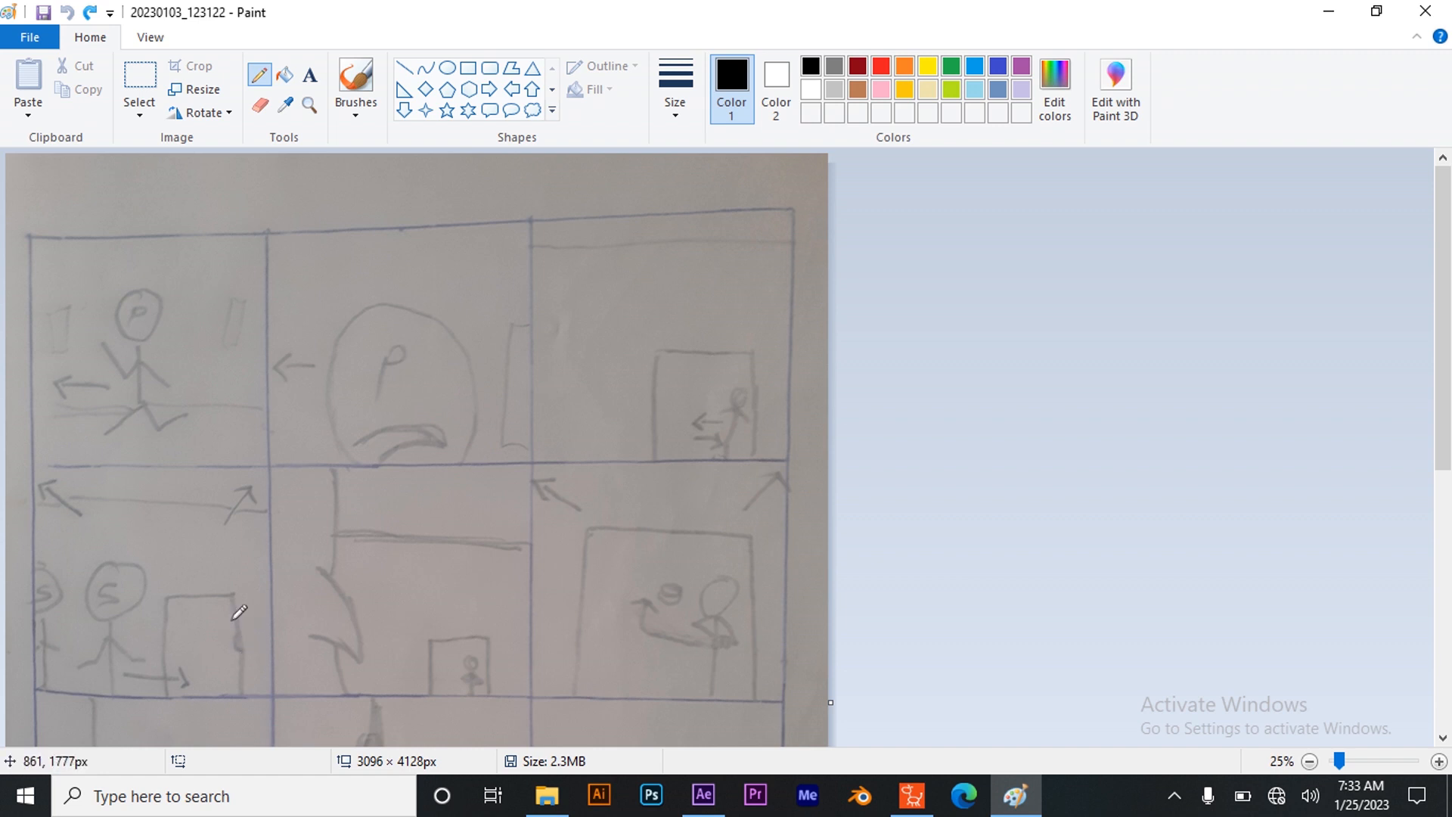
click(912, 803)
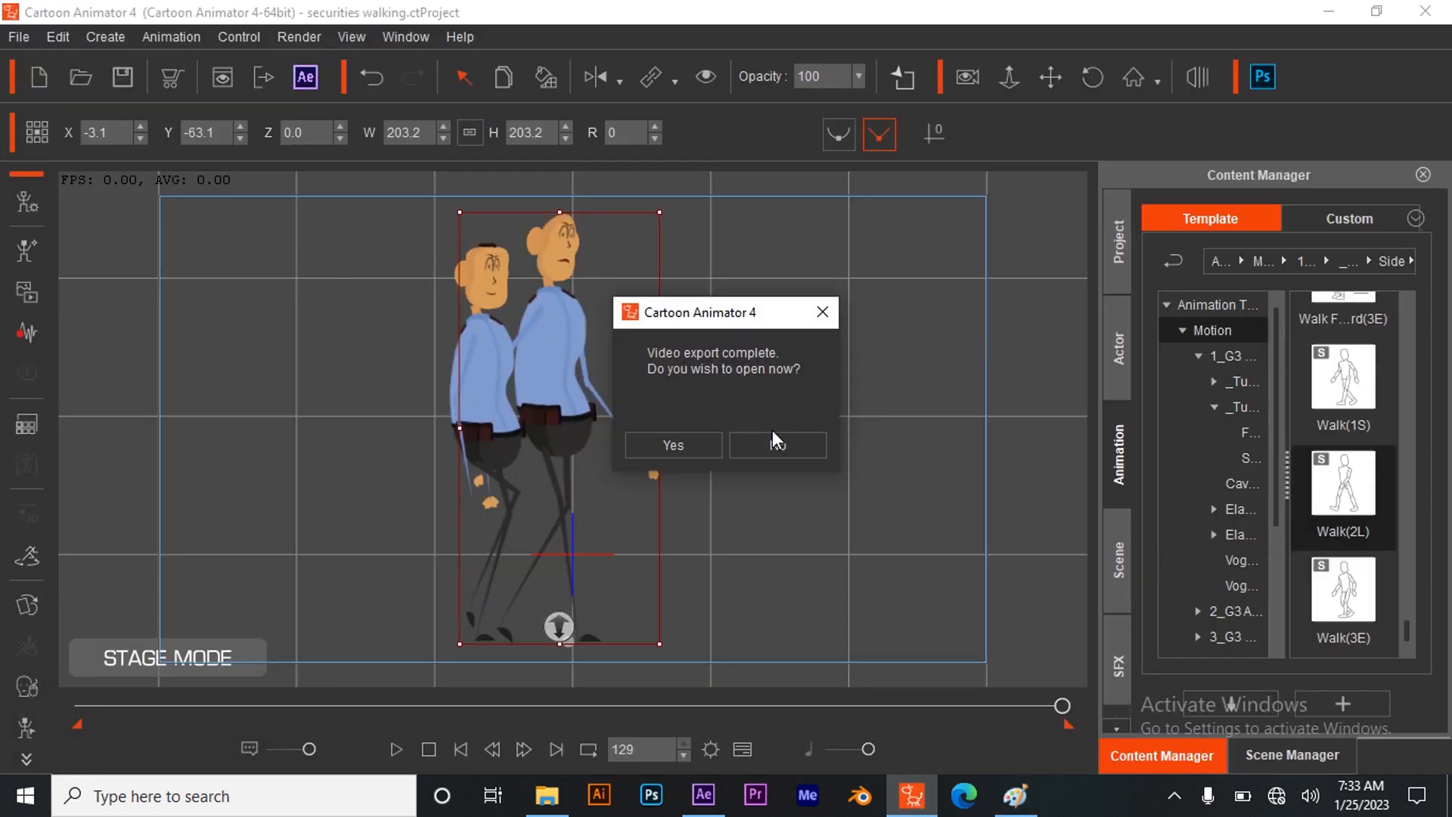
click(823, 311)
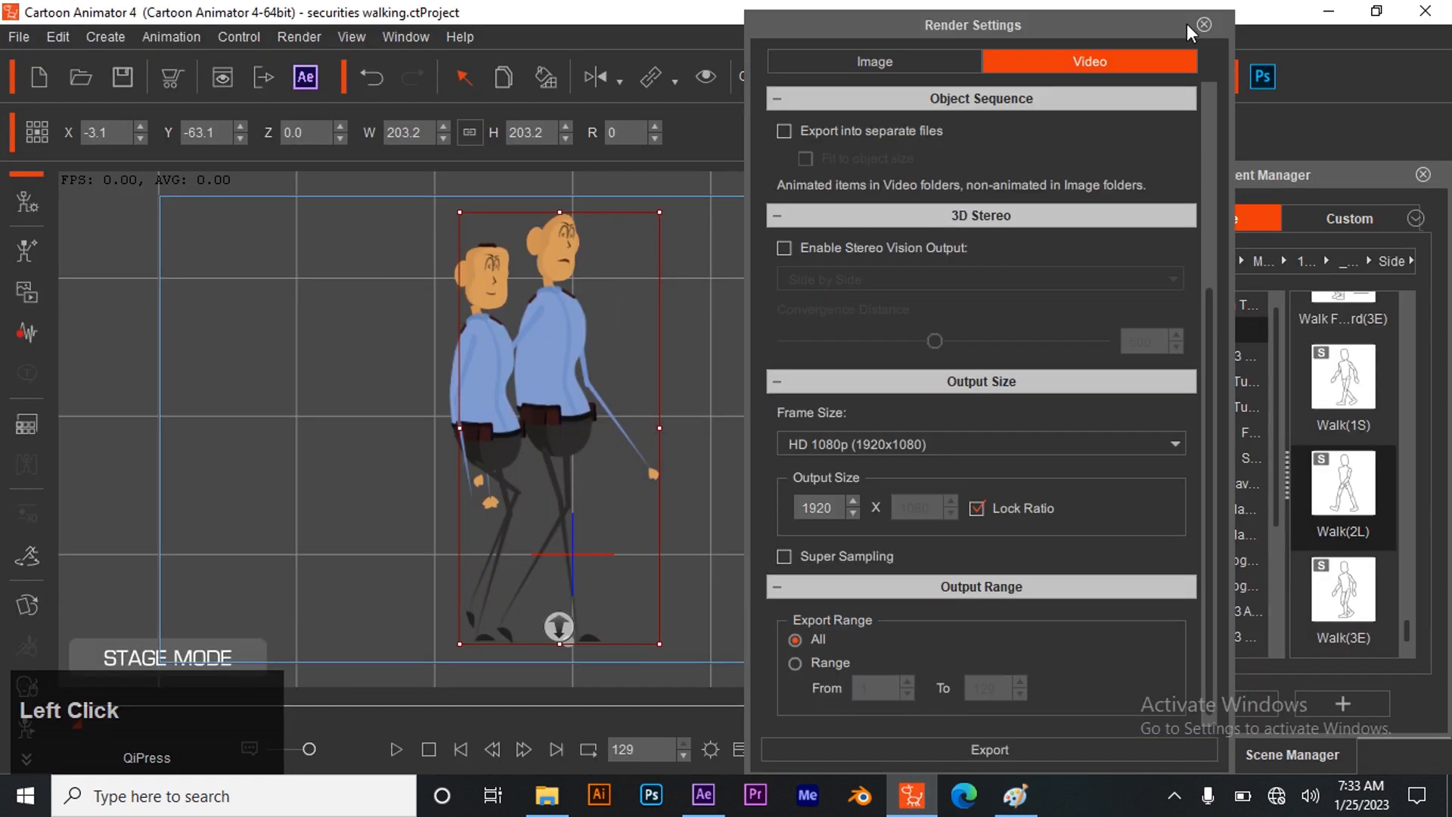
click(1203, 25)
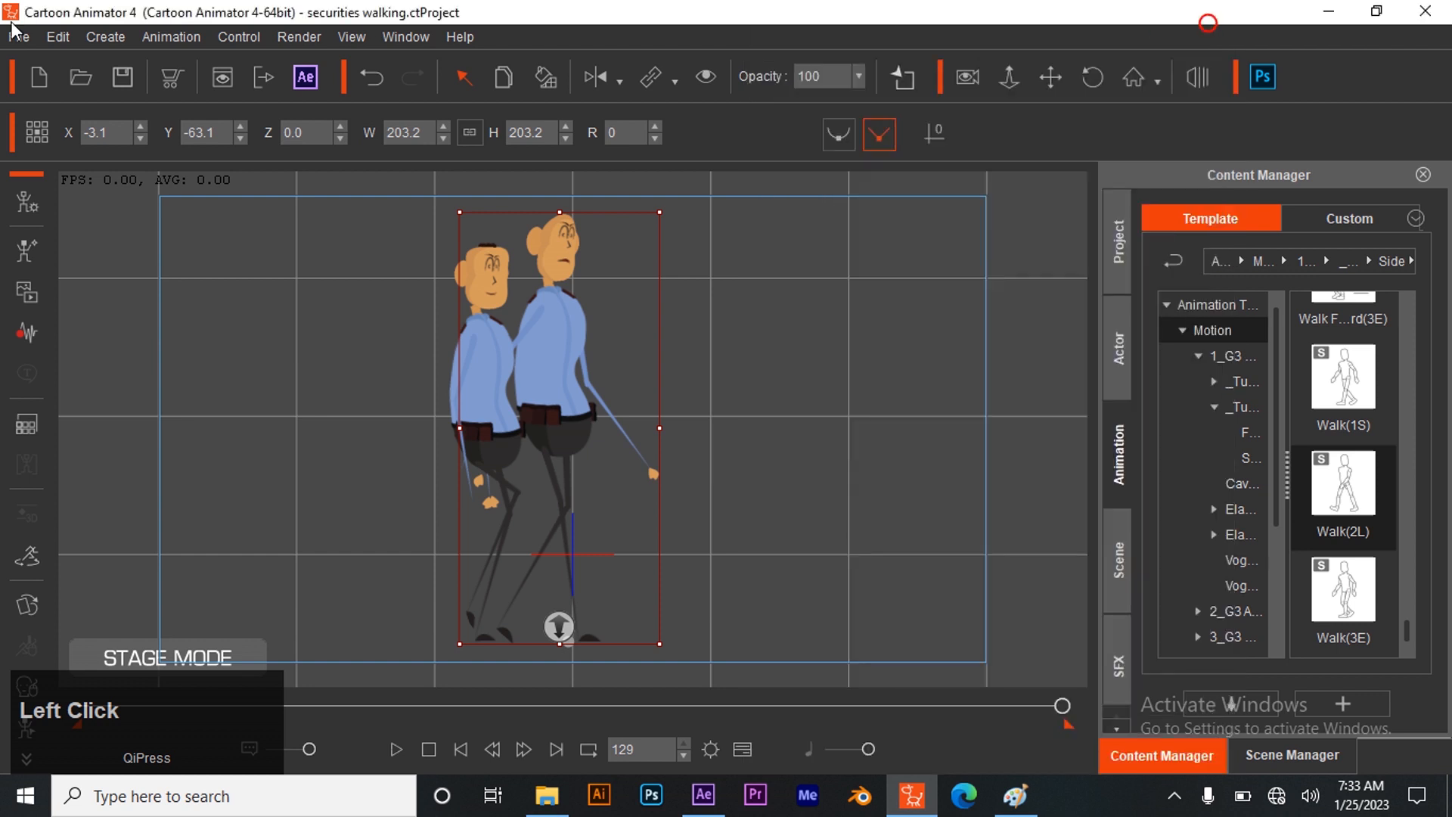
- Create a new project and import the Ethan character from the Characters folder
click(38, 77)
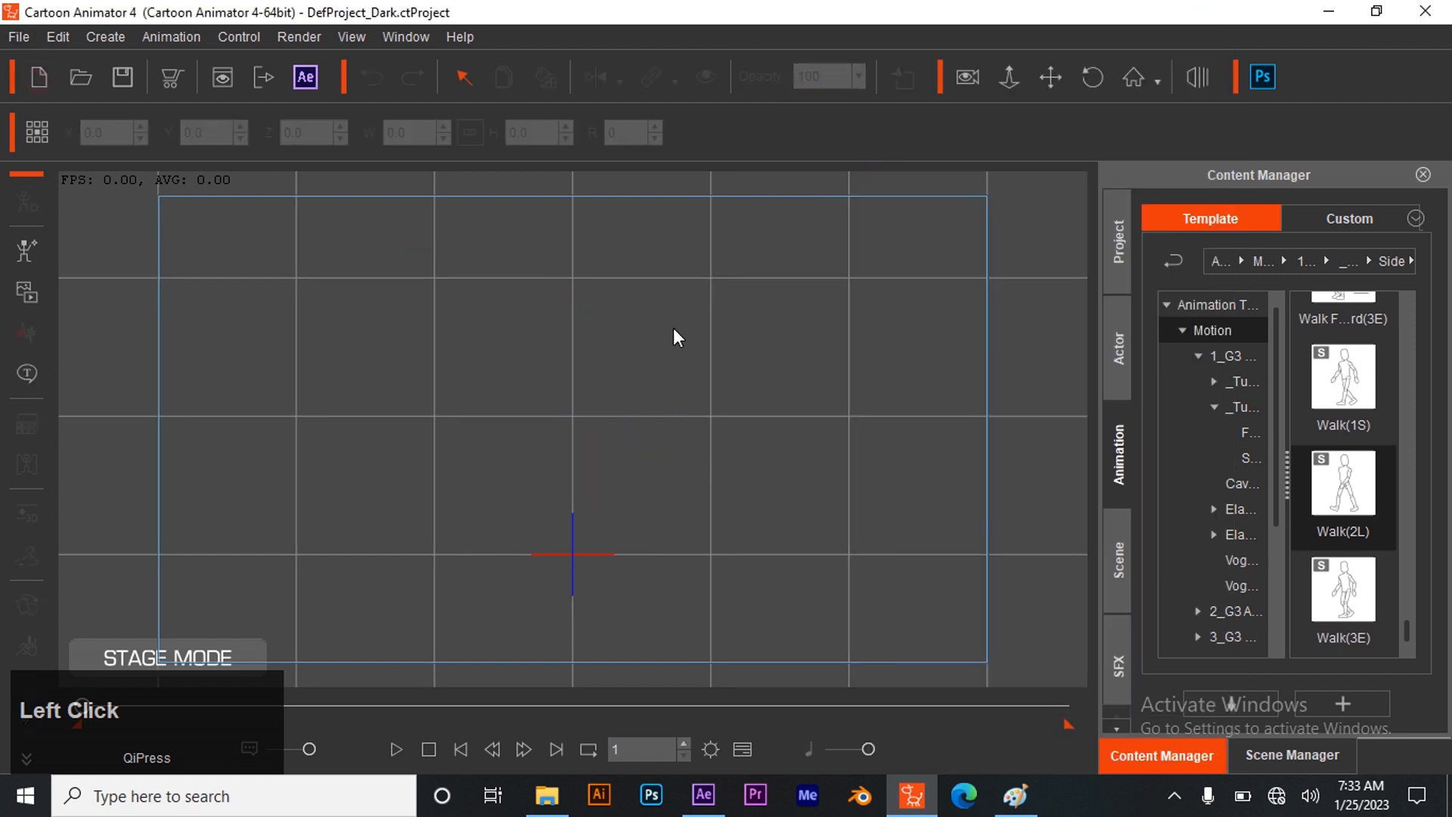
click(19, 36)
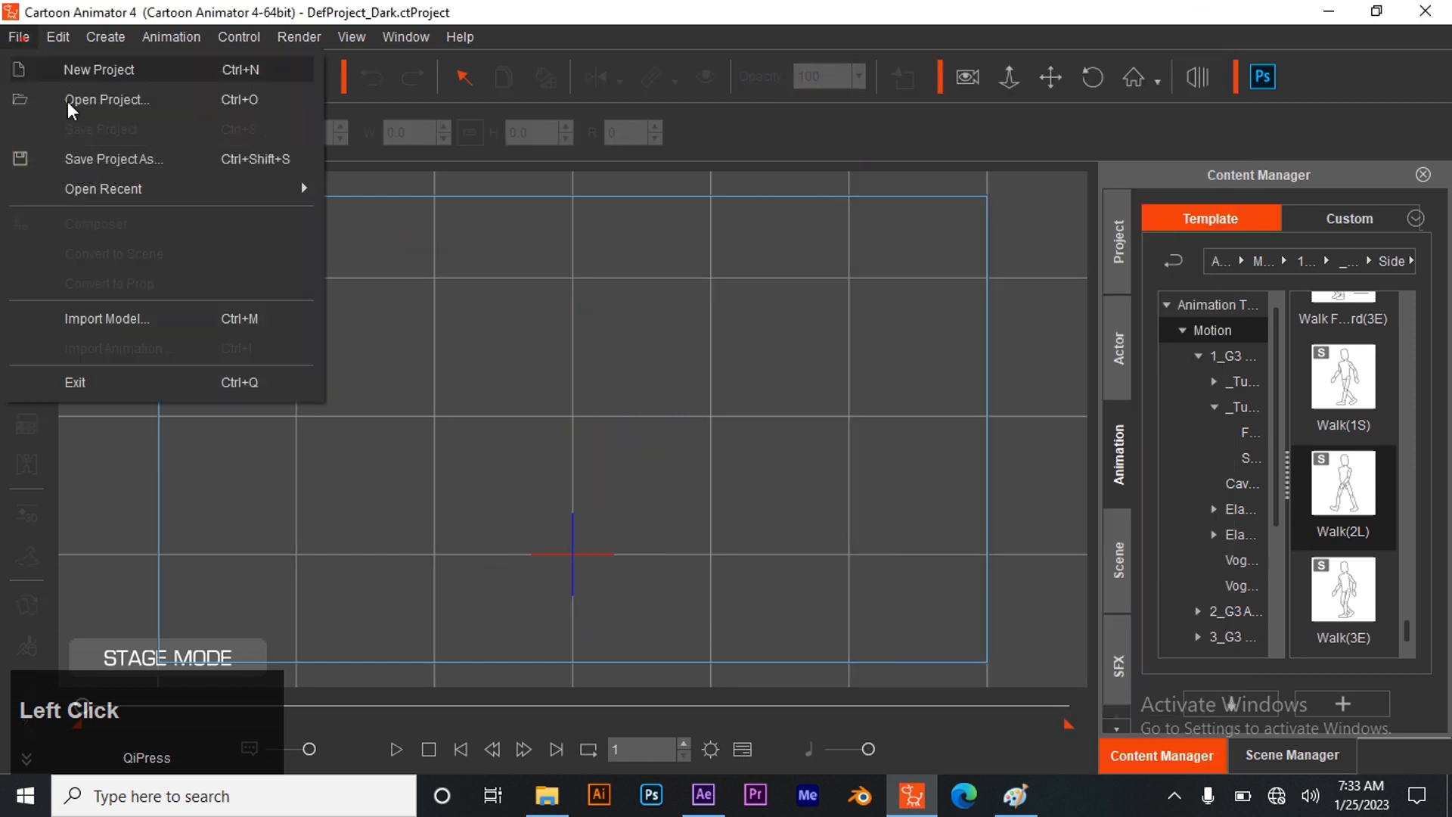
click(173, 318)
click(224, 175)
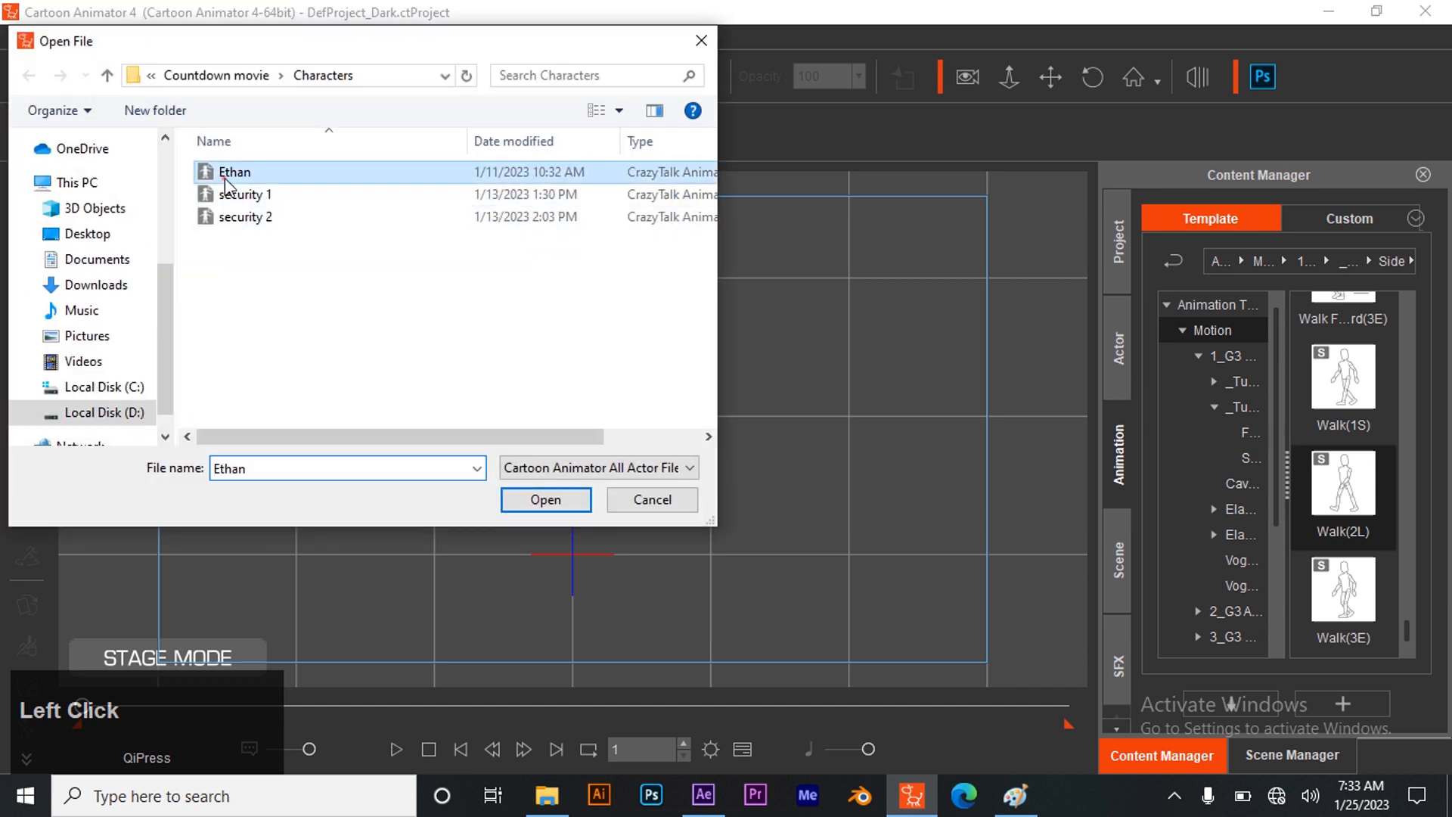
click(578, 492)
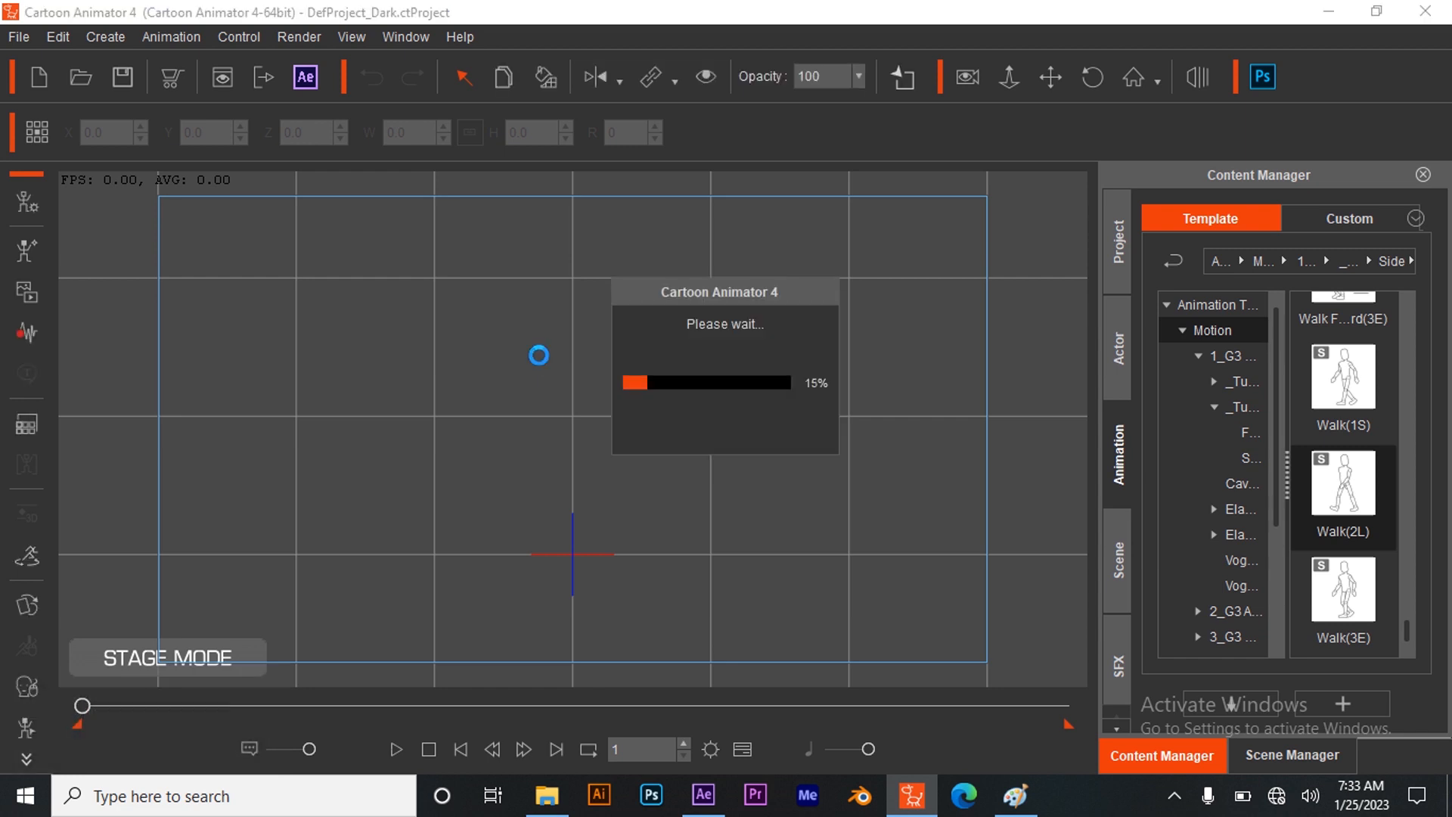
- Move Ethan on the stage to about X 13.9, Y -86.9 and switch to Paint to consult the storyboard
drag(668, 336, 667, 265)
drag(568, 307, 577, 393)
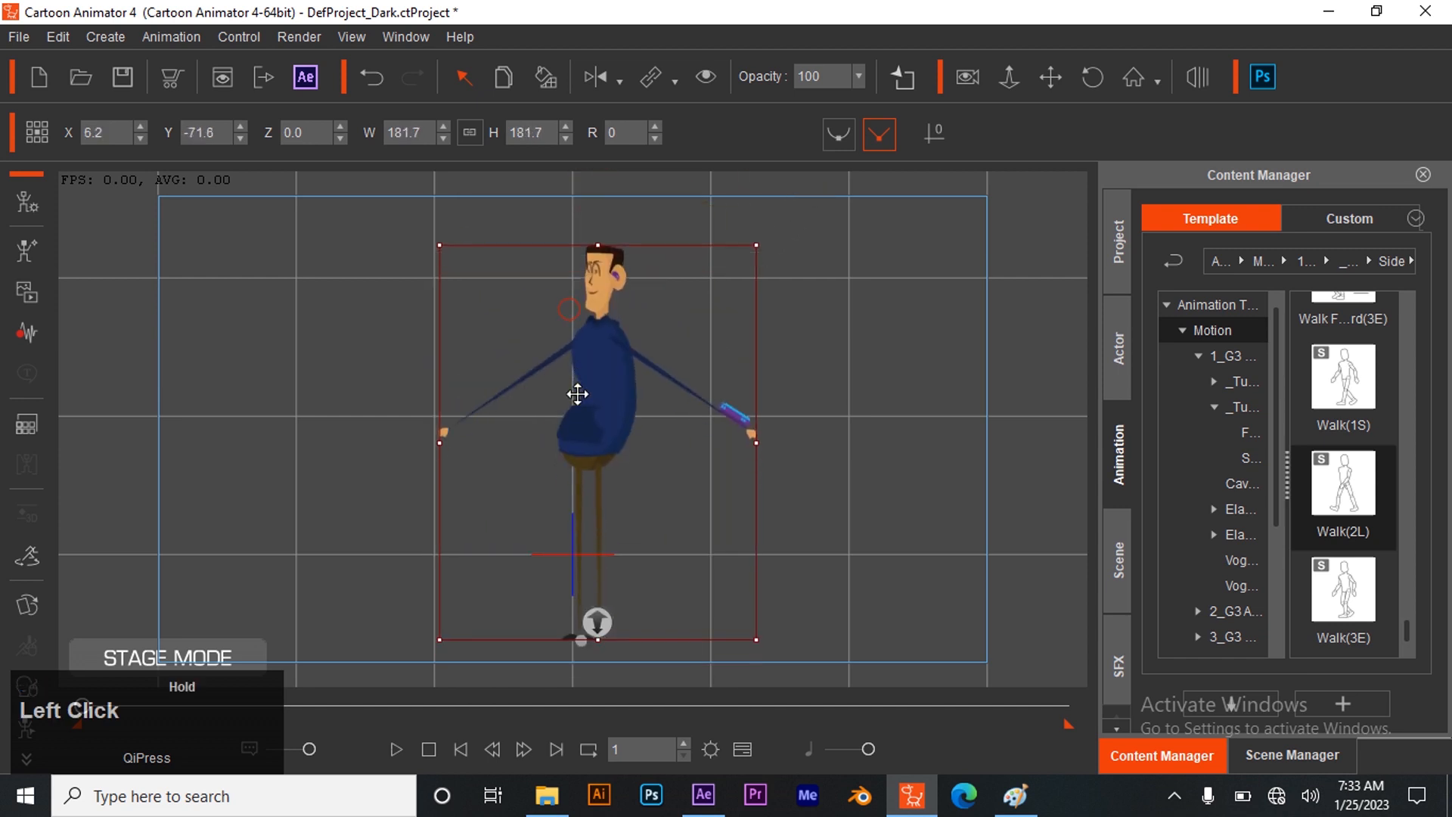
shift+drag(747, 285, 735, 254)
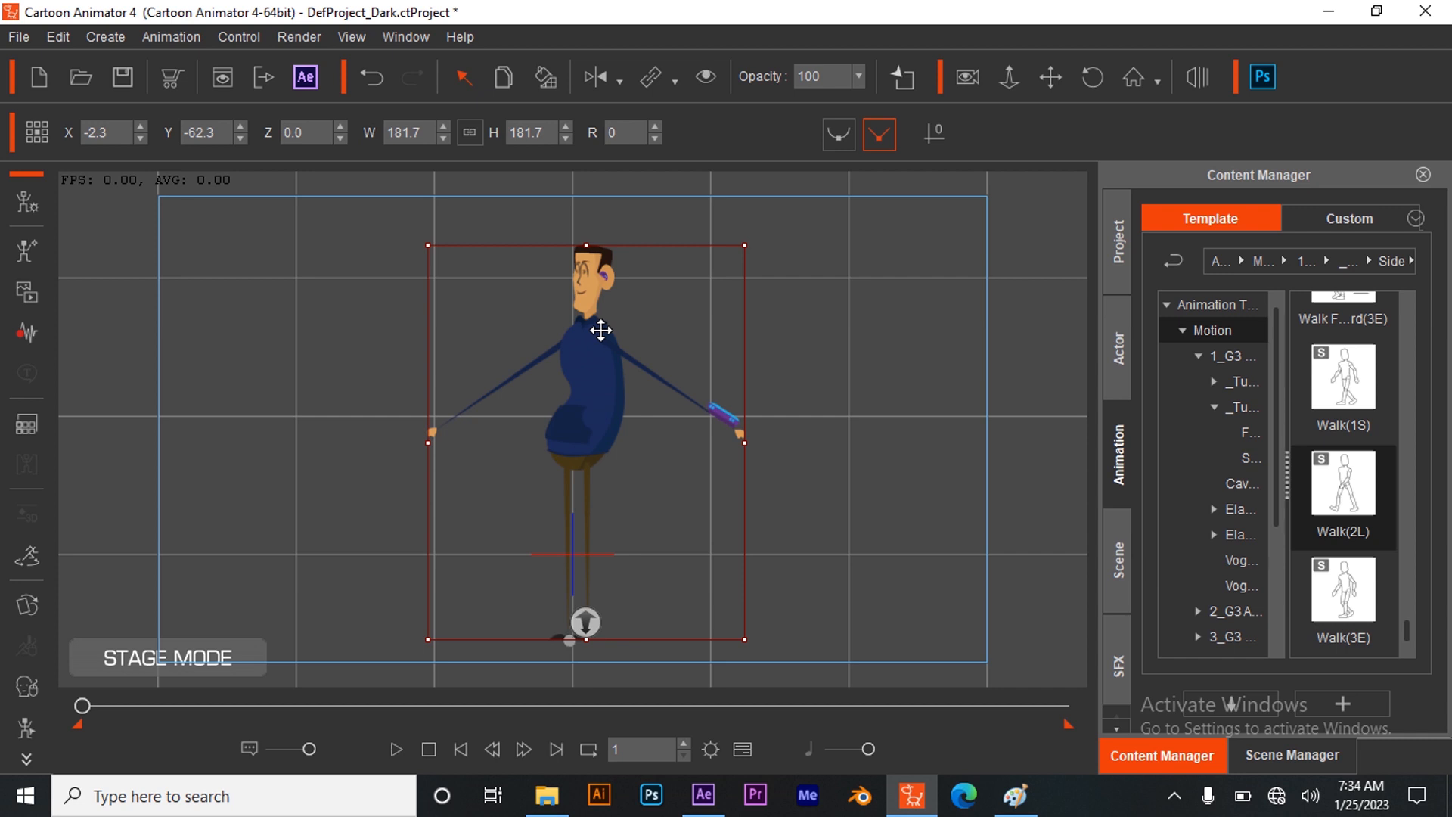
drag(591, 390, 611, 424)
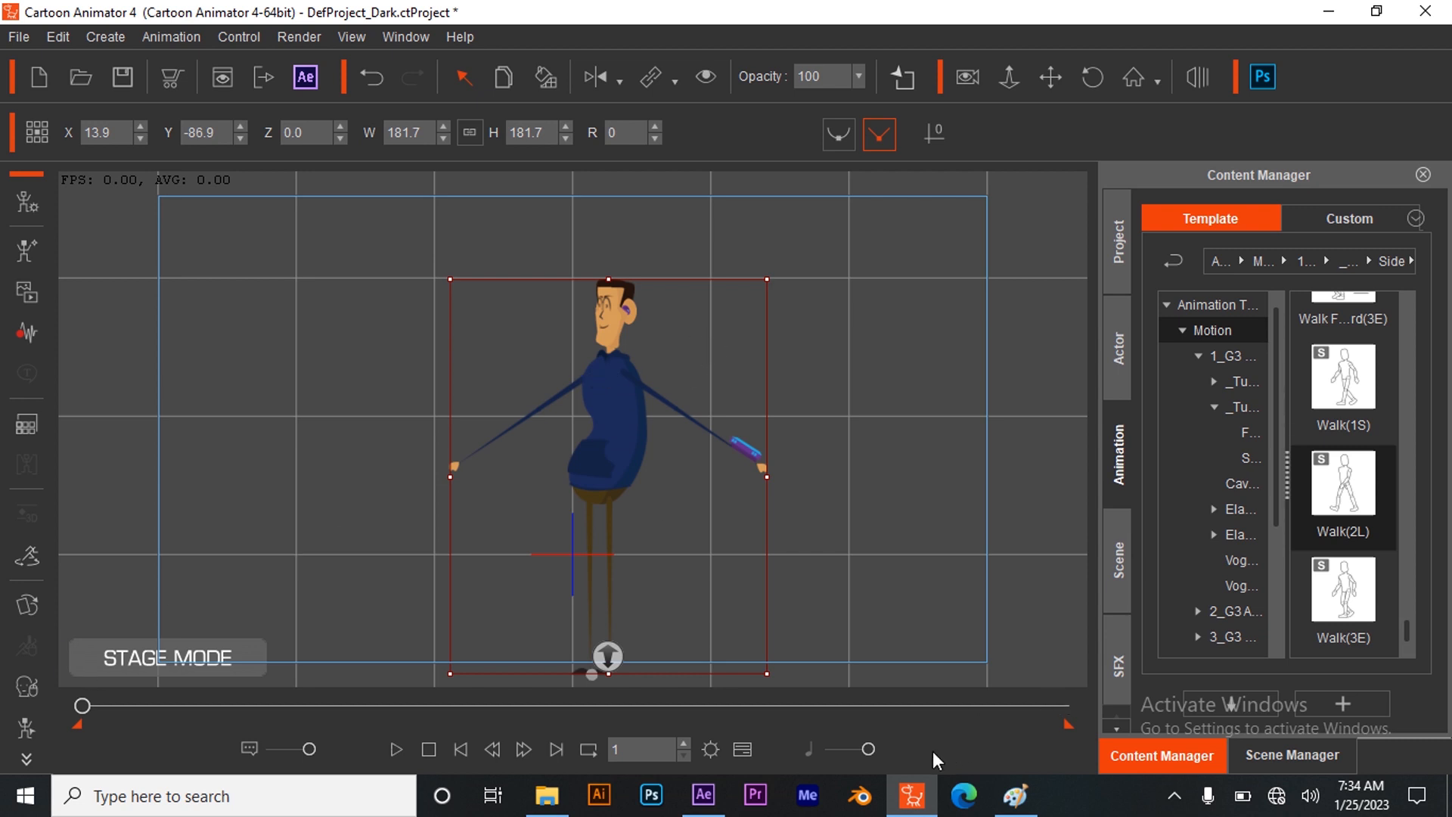
click(1015, 795)
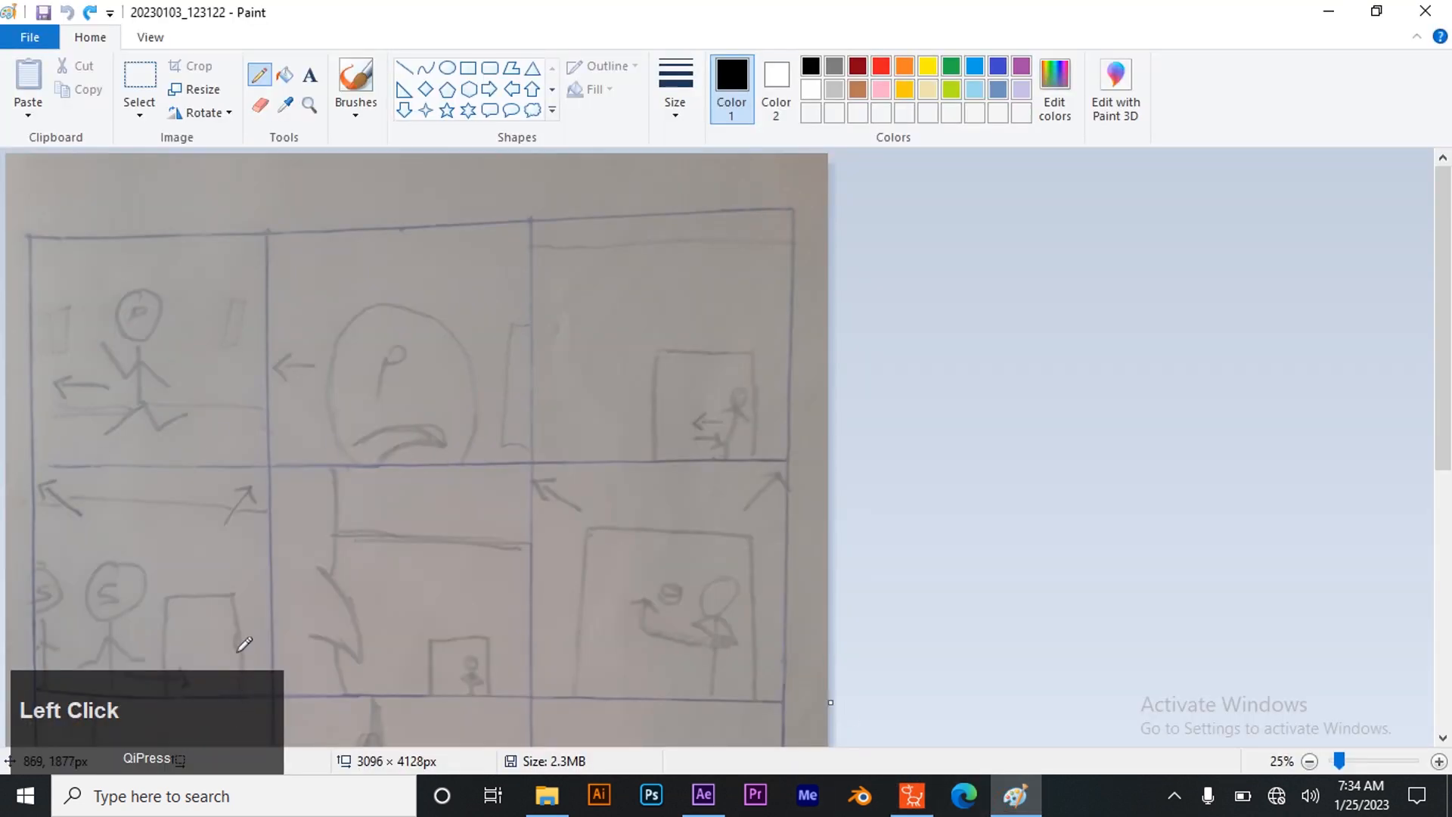
- Switch to Cartoon Animator and use the 2D Motion Key Editor to raise Ethan's right hand in front of him to about X -25.6, Y 145.9
click(911, 796)
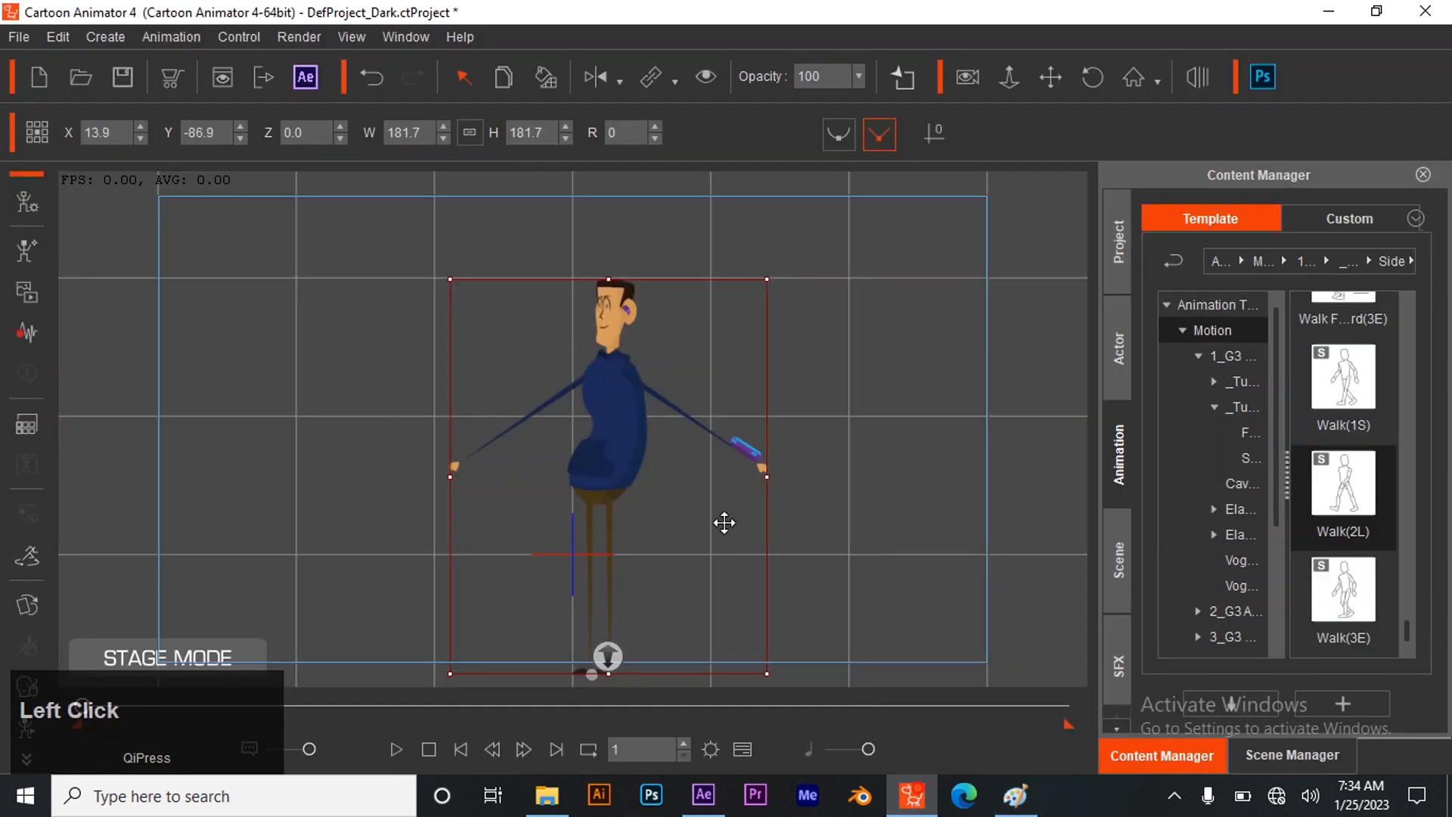
click(30, 724)
click(706, 352)
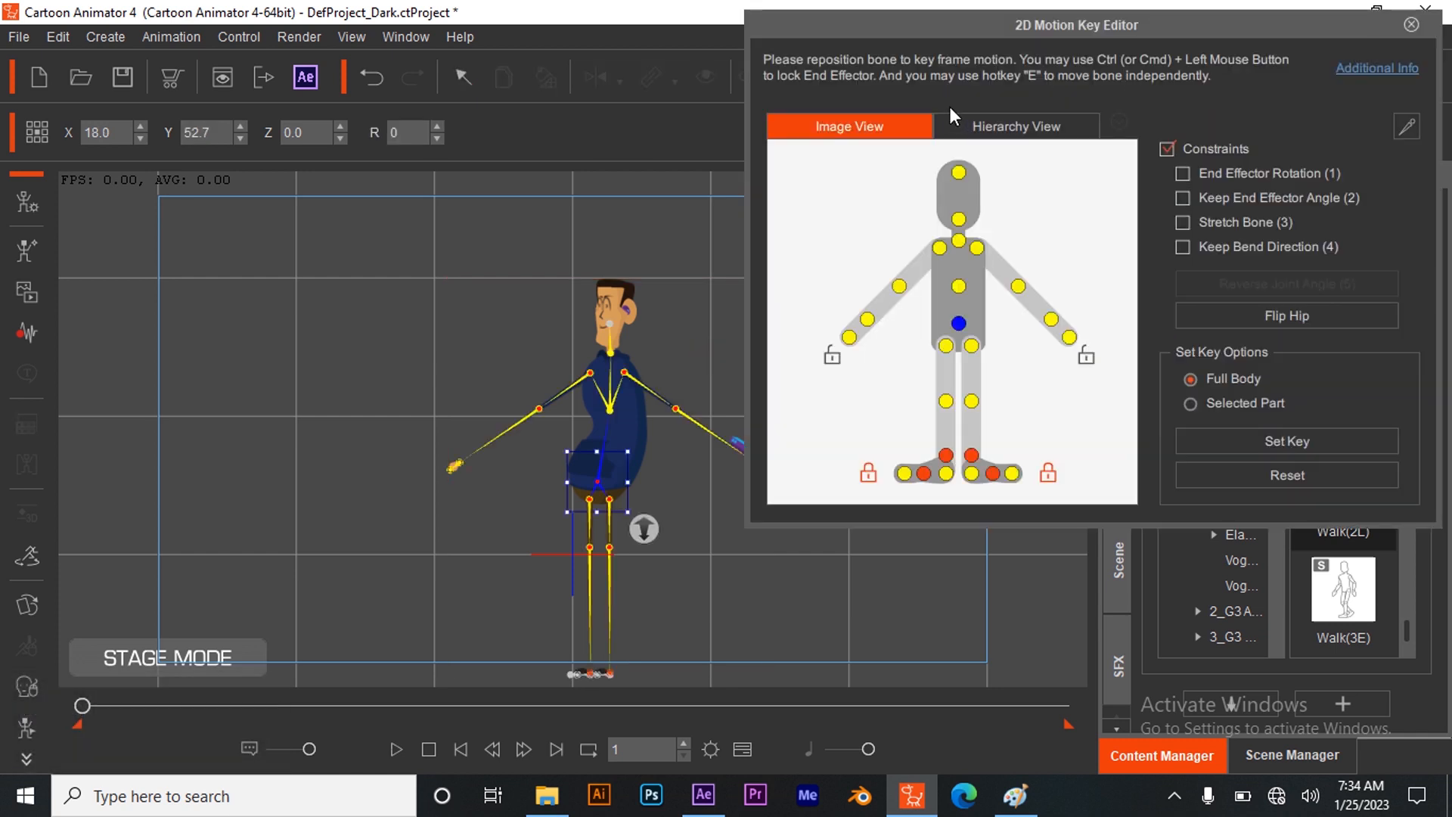
click(540, 409)
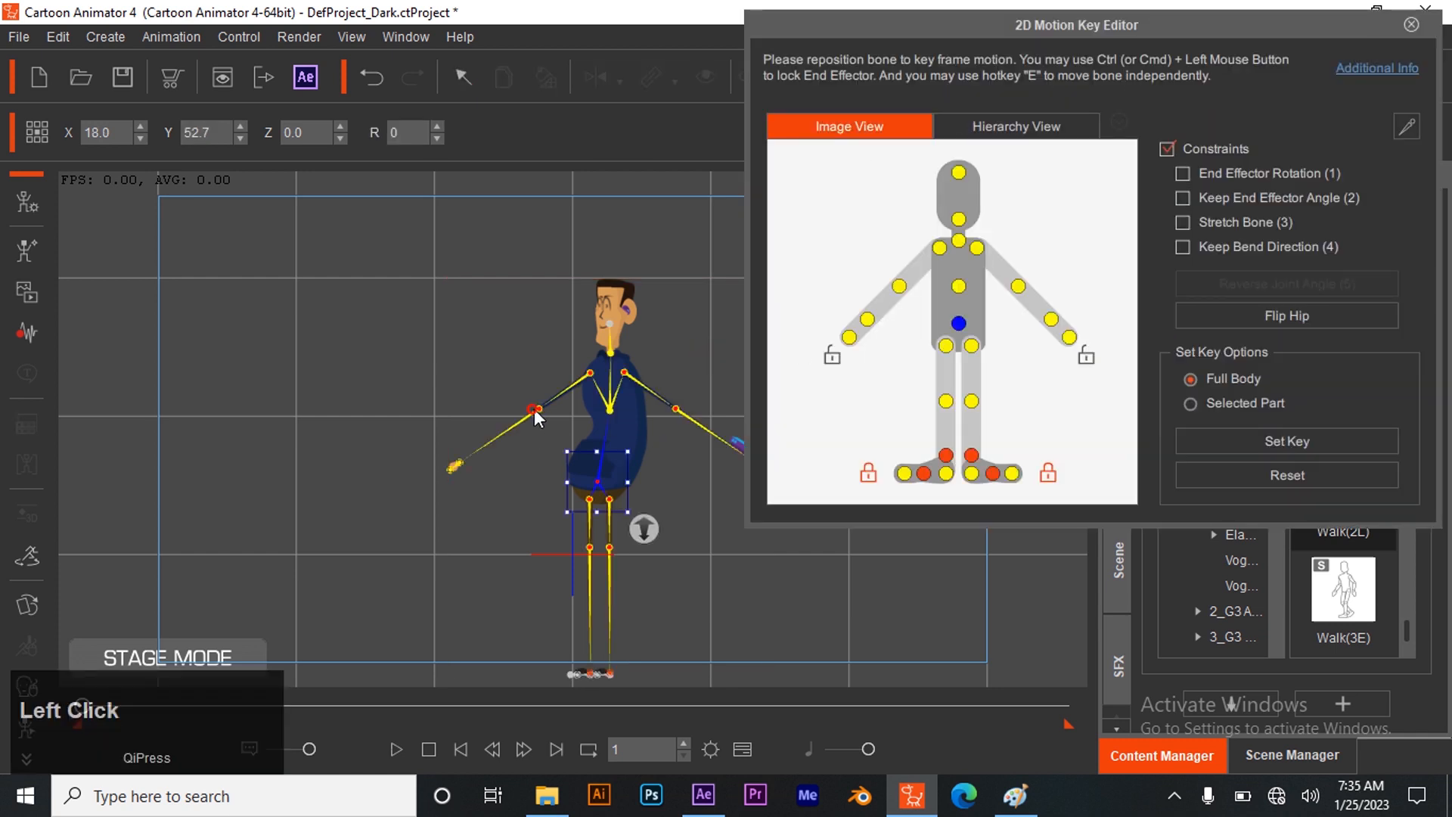
drag(554, 443, 533, 346)
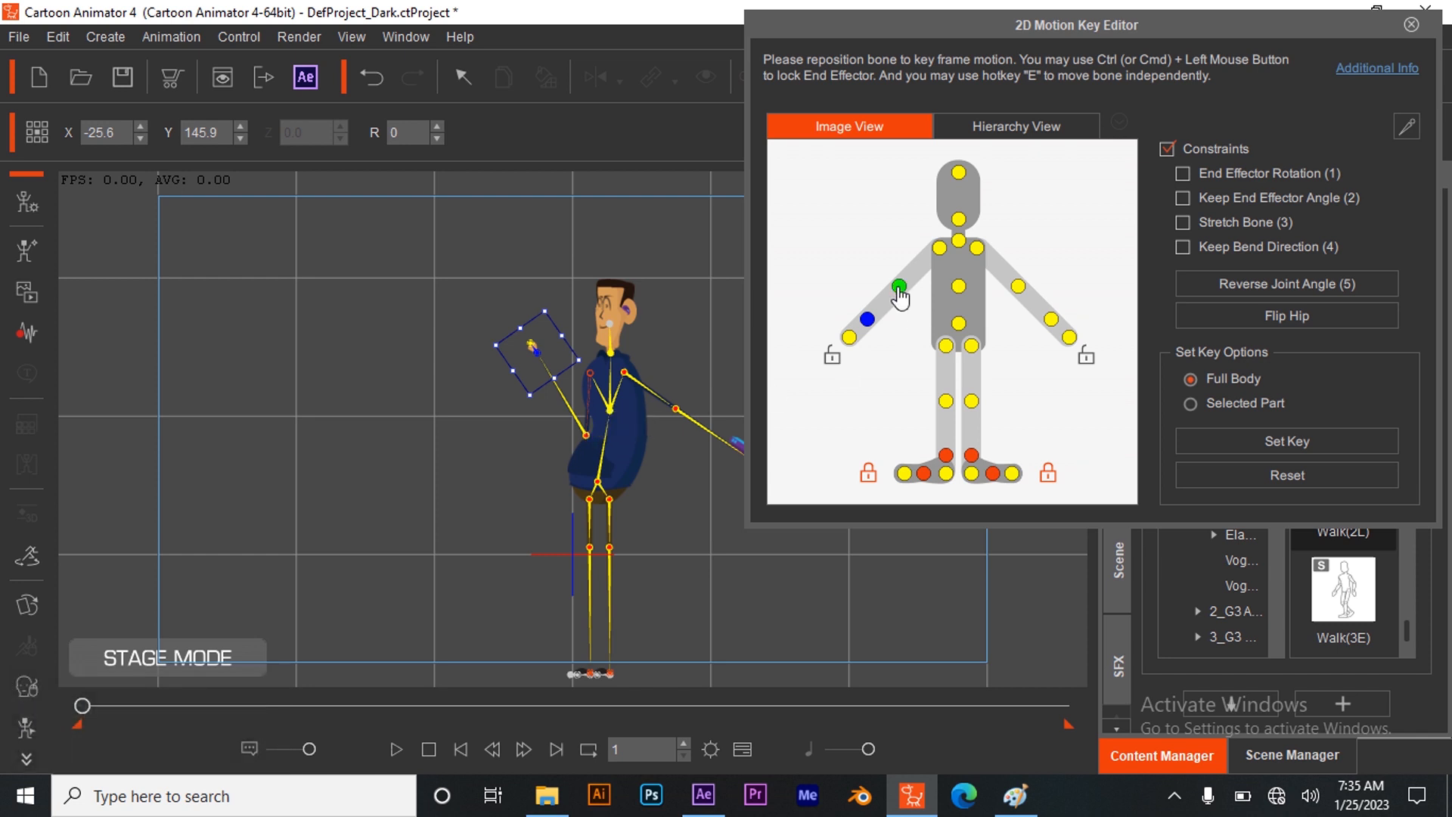
- Raise Ethan's left hand beside his head to about X 50.6, Y 165.5 and close the 2D Motion Key Editor
click(675, 408)
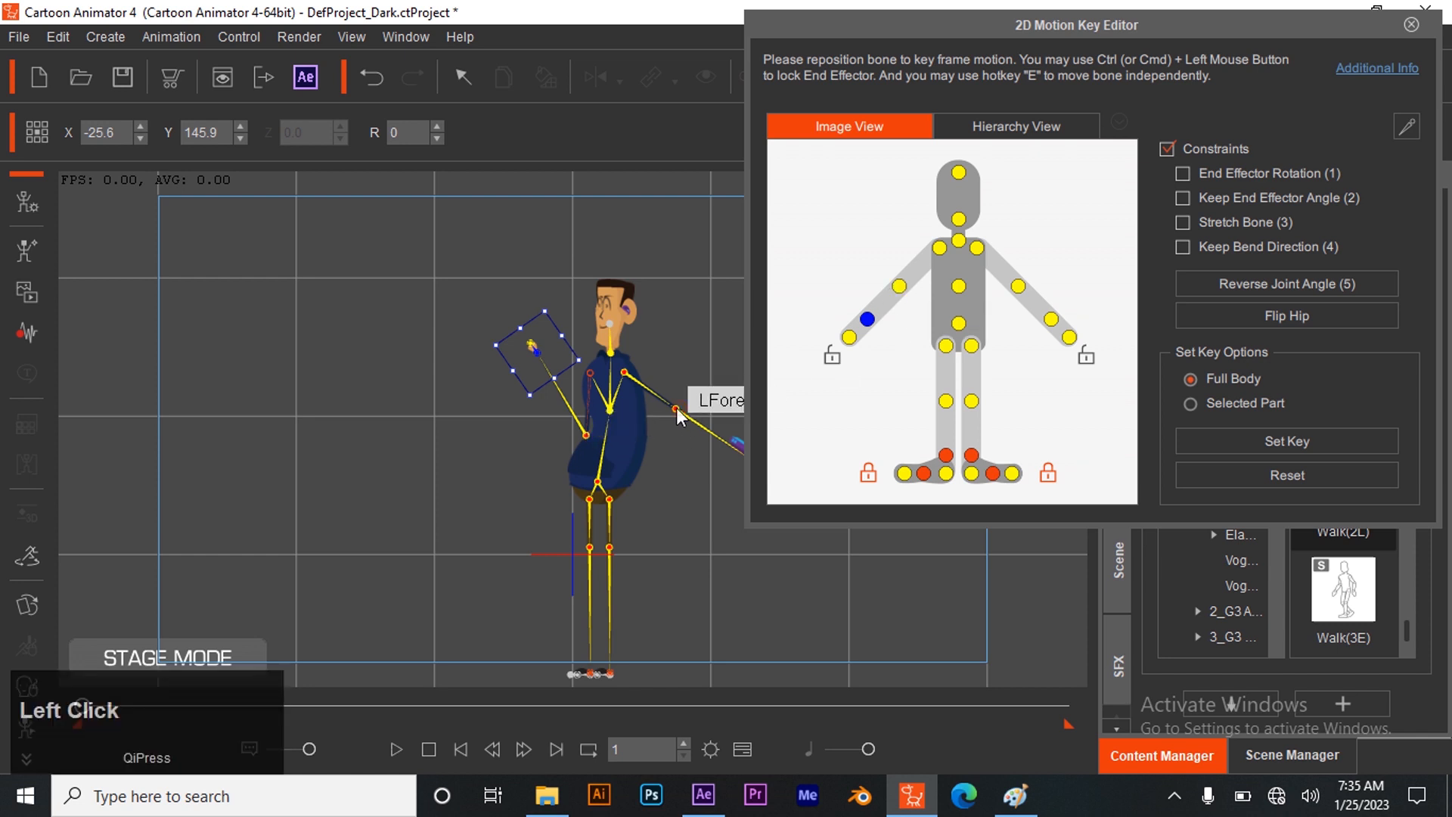
drag(675, 409, 640, 326)
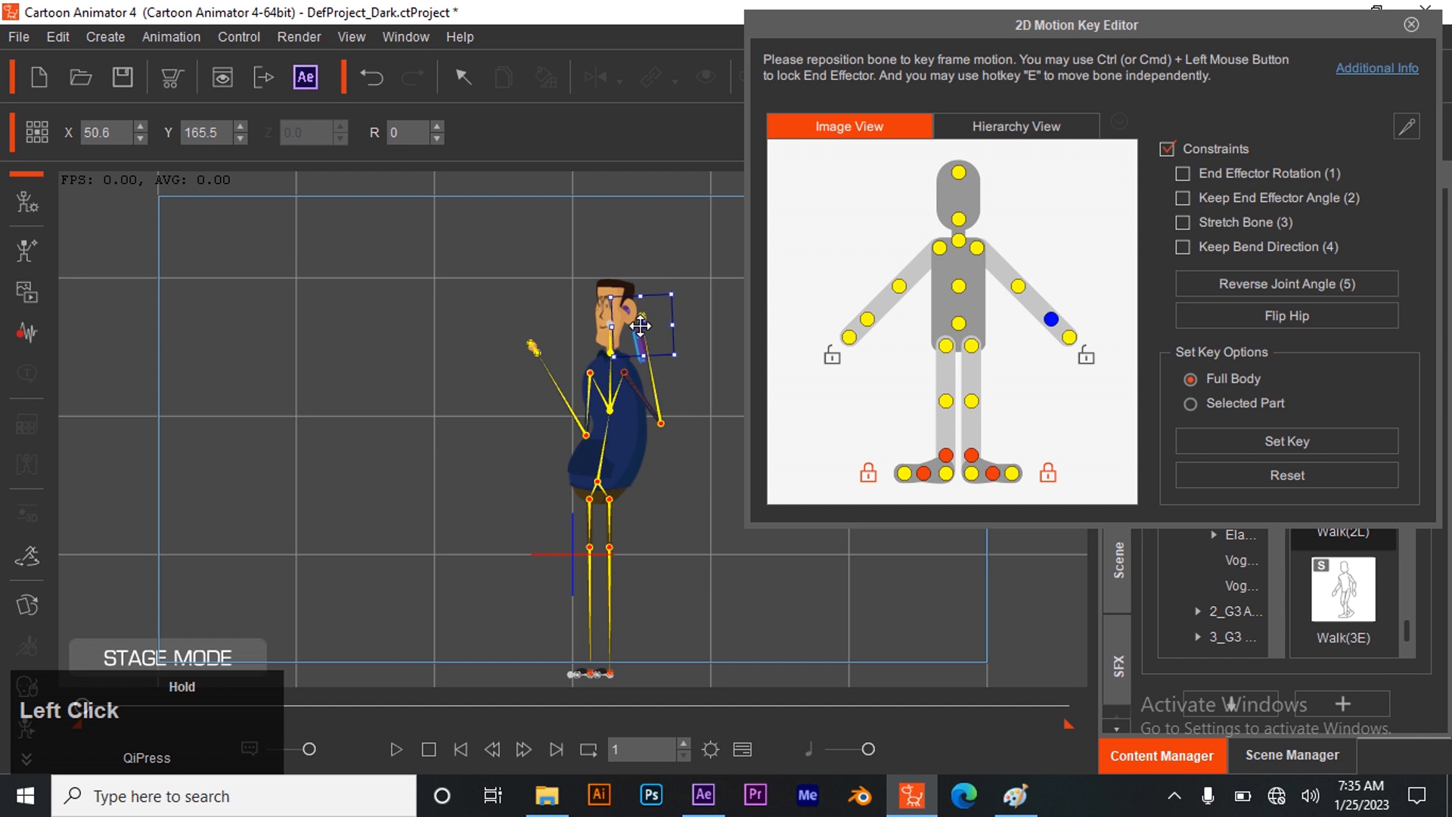
click(1411, 24)
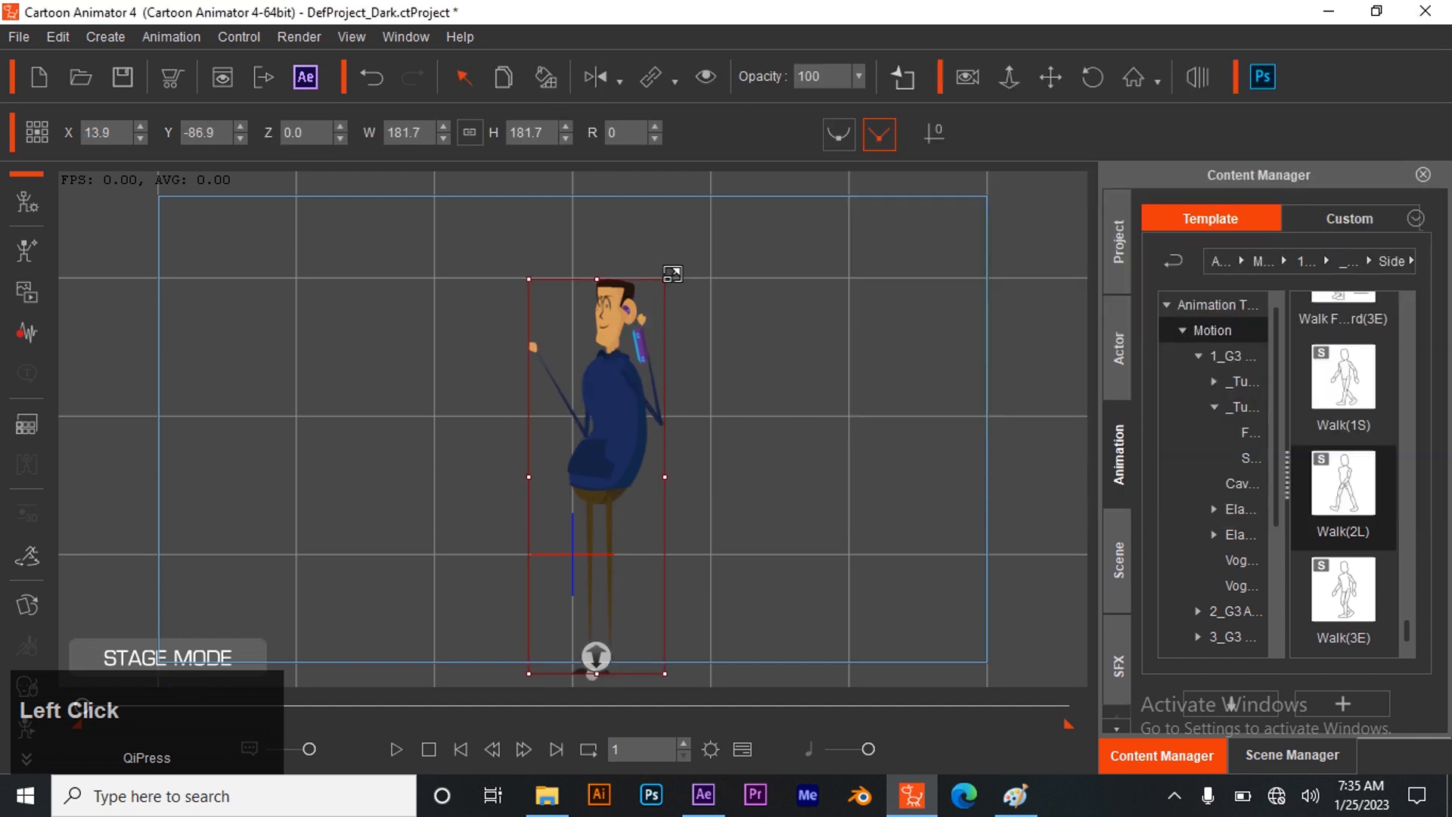
- Rotate Ethan to about 329 degrees, enlarge him to about 270.1 and move him to about X 168.5, Y -206.2
drag(677, 271, 454, 159)
drag(434, 425, 638, 521)
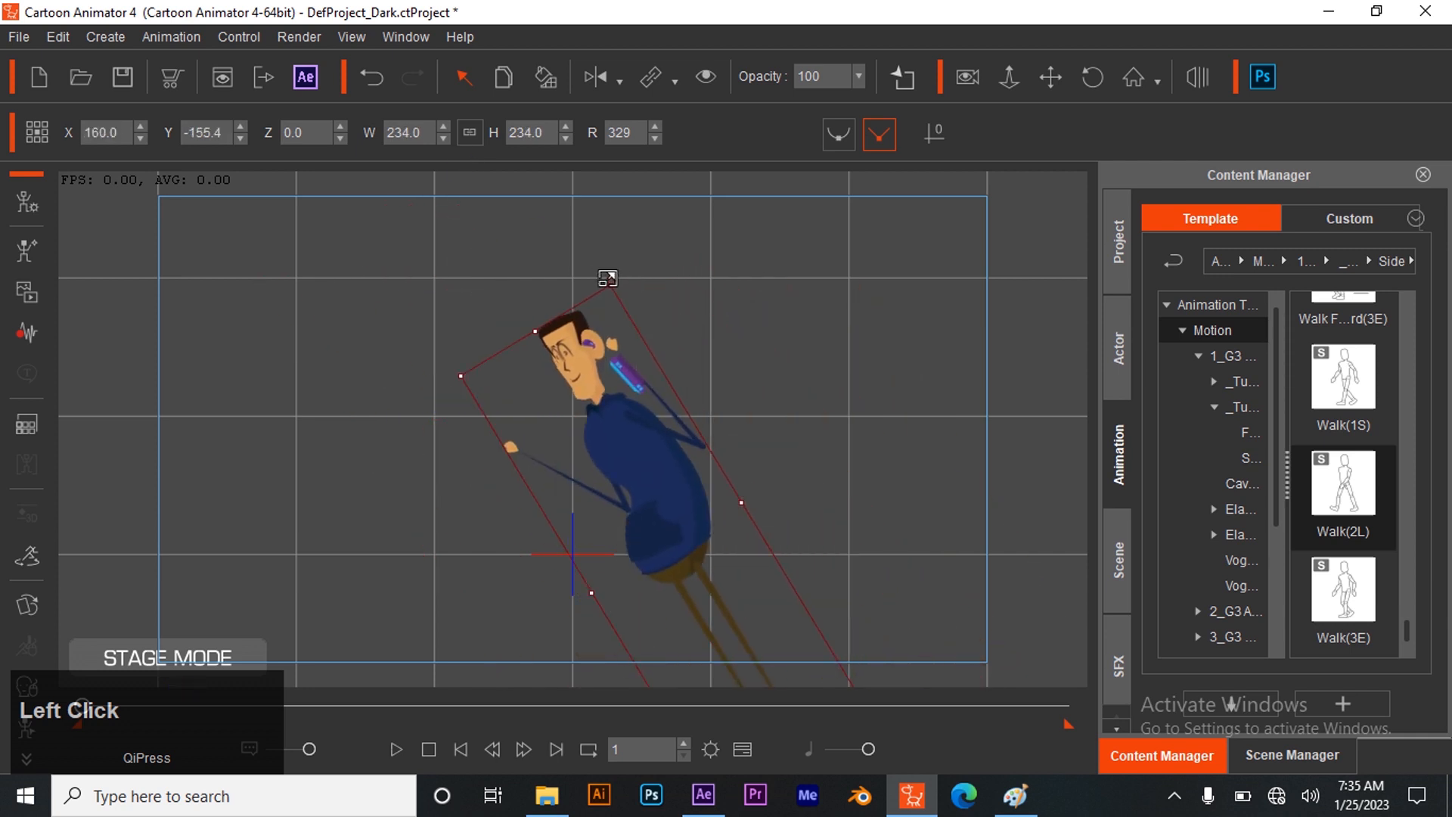
drag(607, 280, 625, 191)
drag(610, 440, 620, 507)
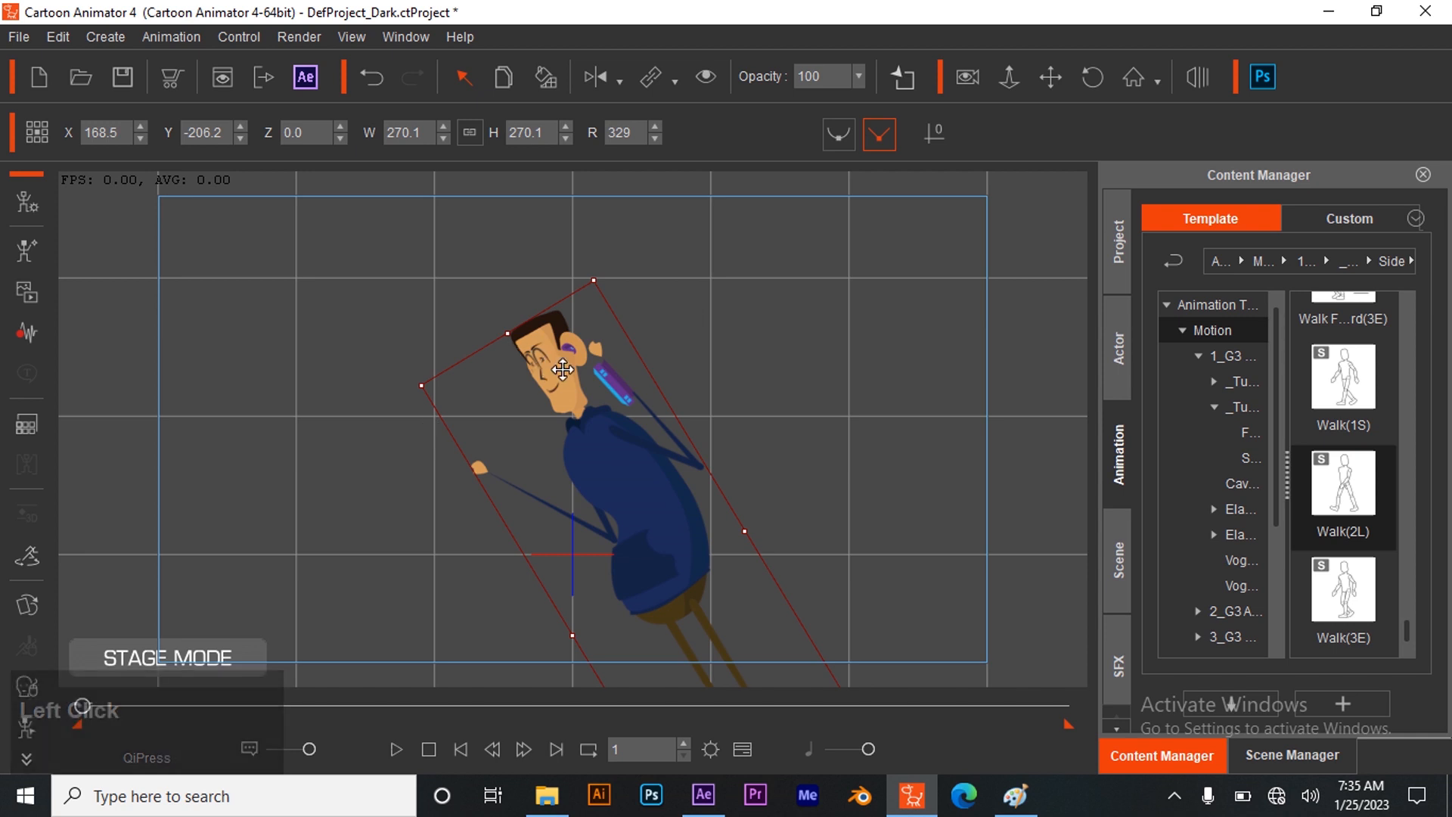
- Turn Ethan's head toward the viewer with the Head Rotation Gizmo in the Face Key Editor and close the editor
key(k)
drag(583, 369, 660, 397)
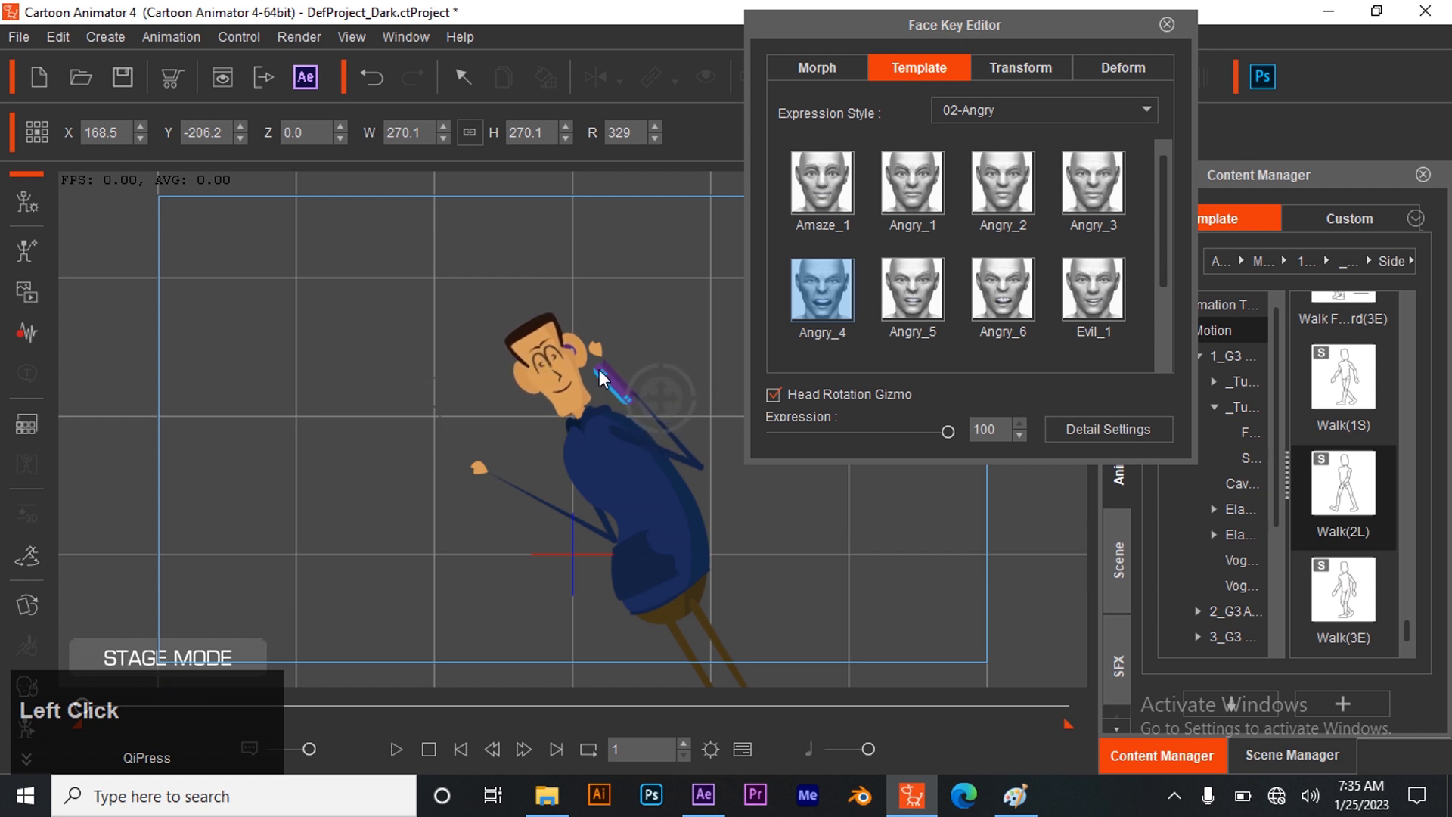
click(1169, 18)
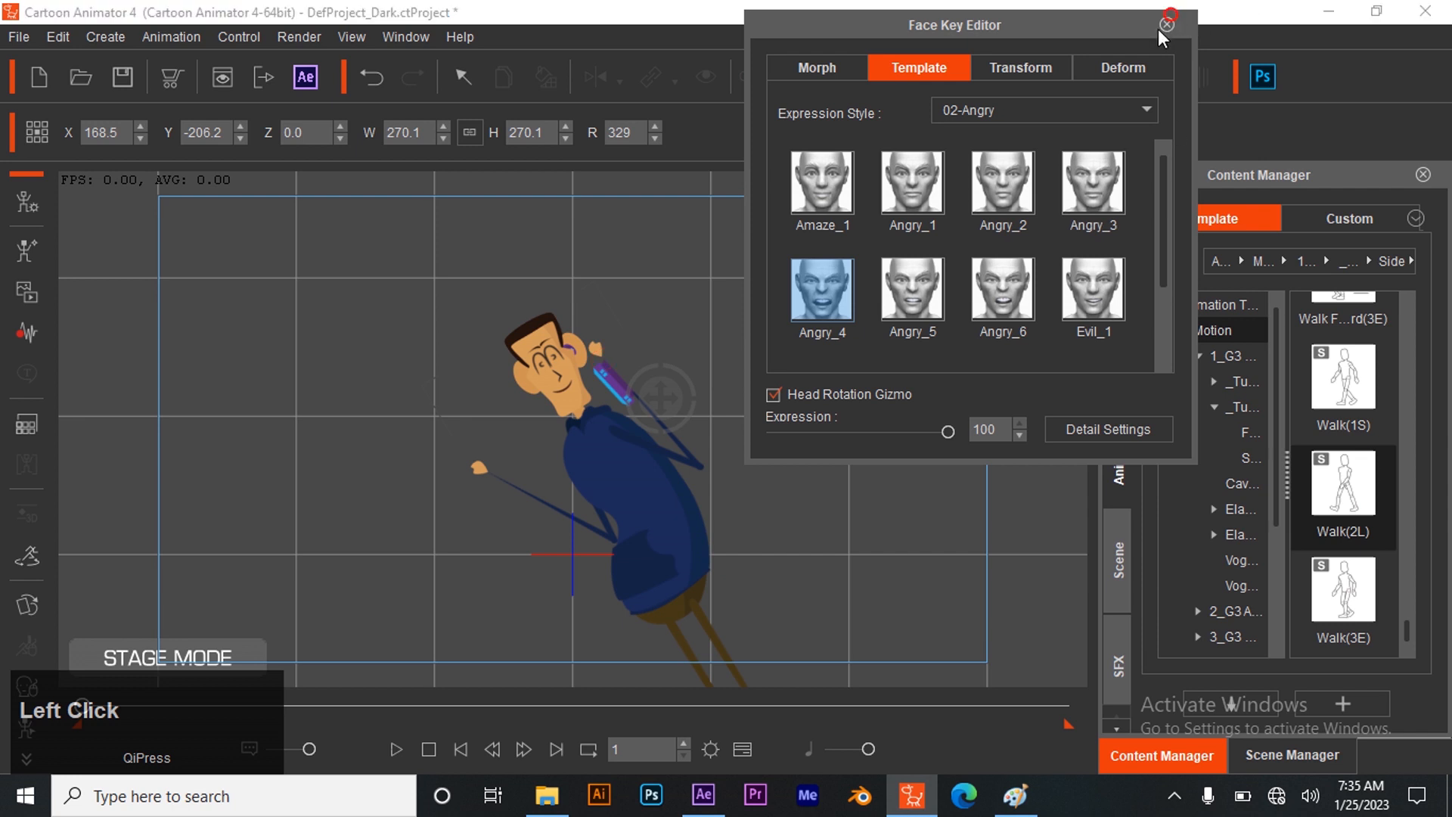
click(1166, 24)
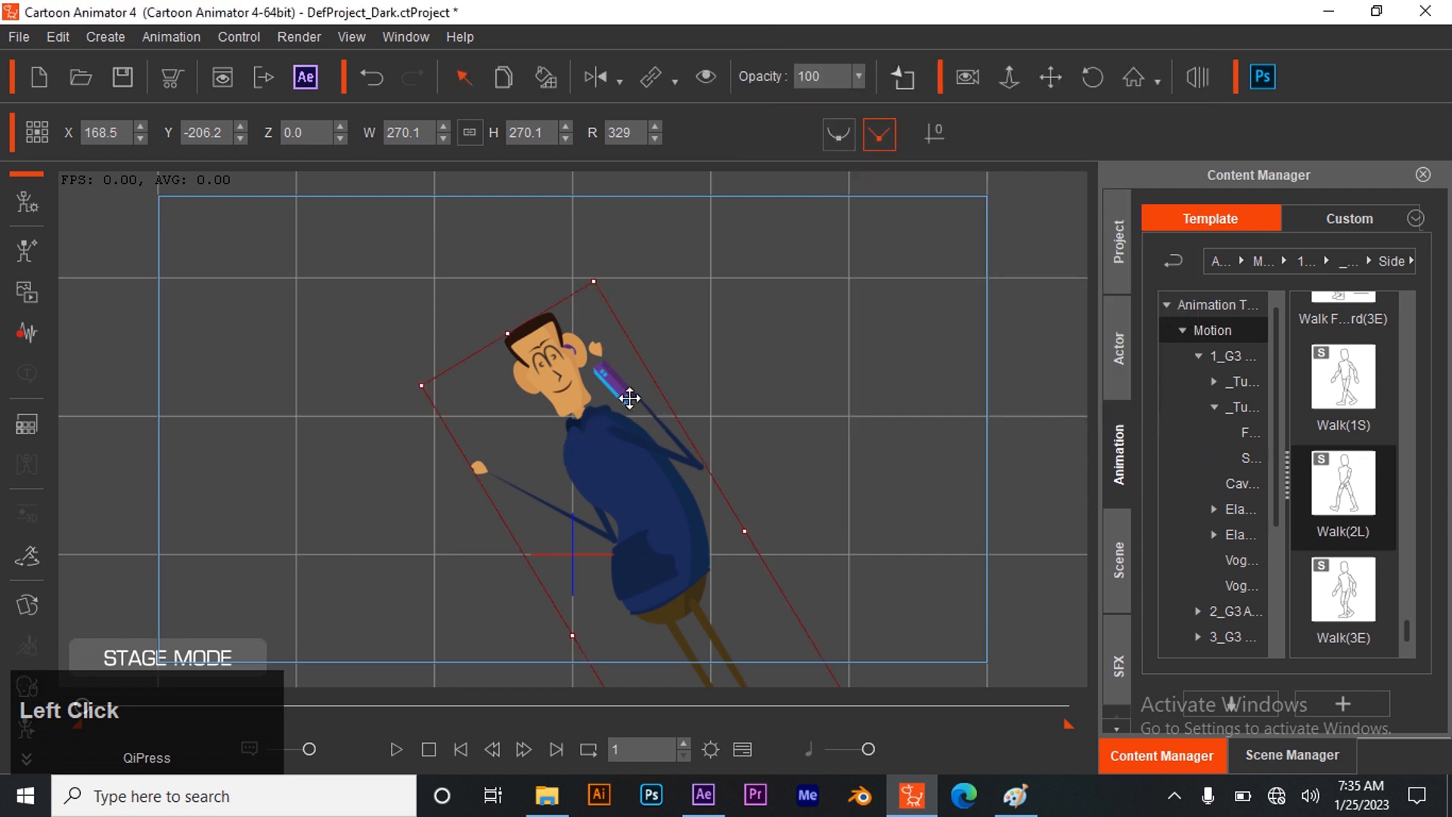
key(ctrl+k)
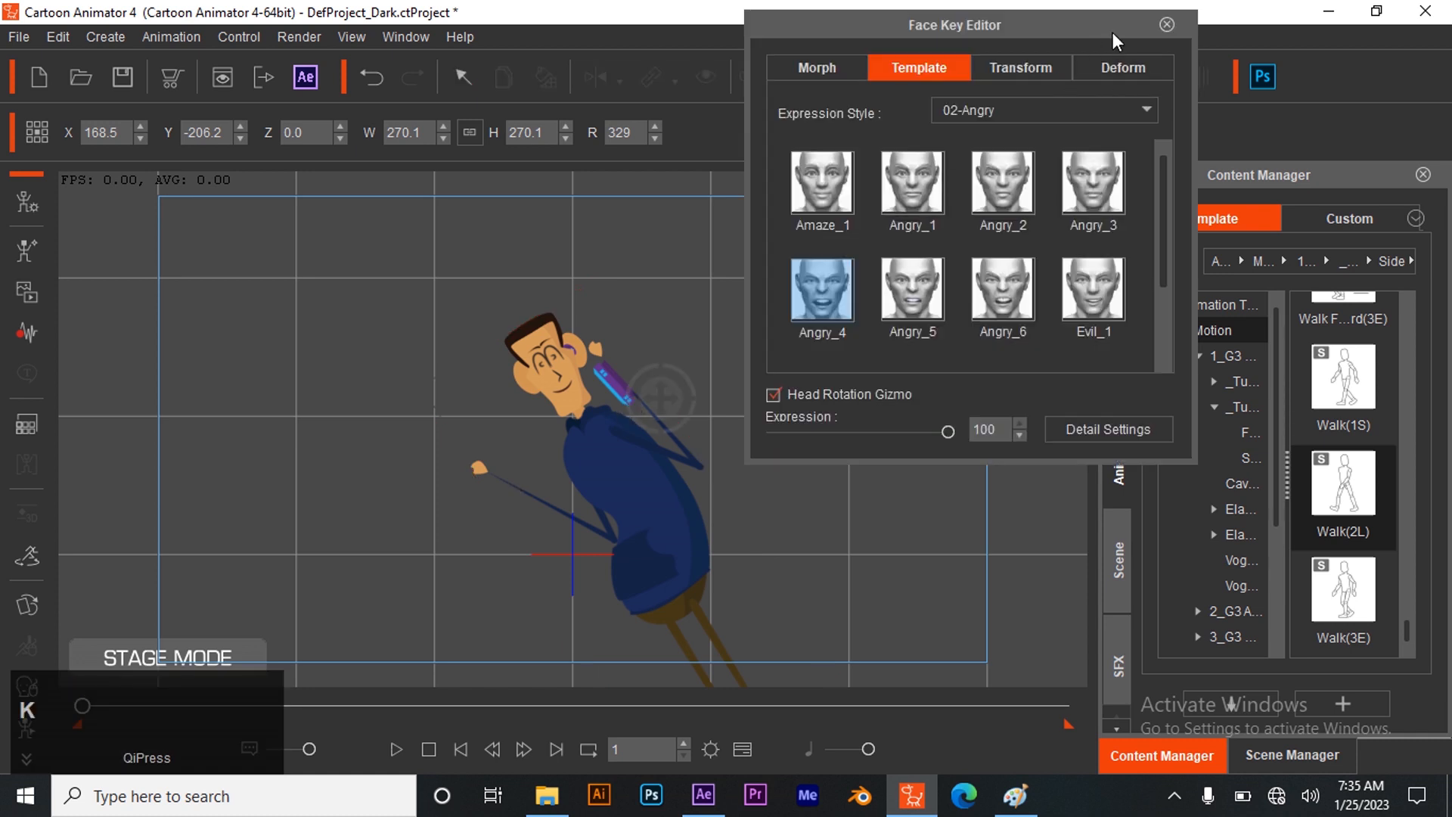
click(1167, 24)
- In the 2D Motion Key Editor, lift Ethan's left hand above his ear and swing his left elbow outward
click(37, 722)
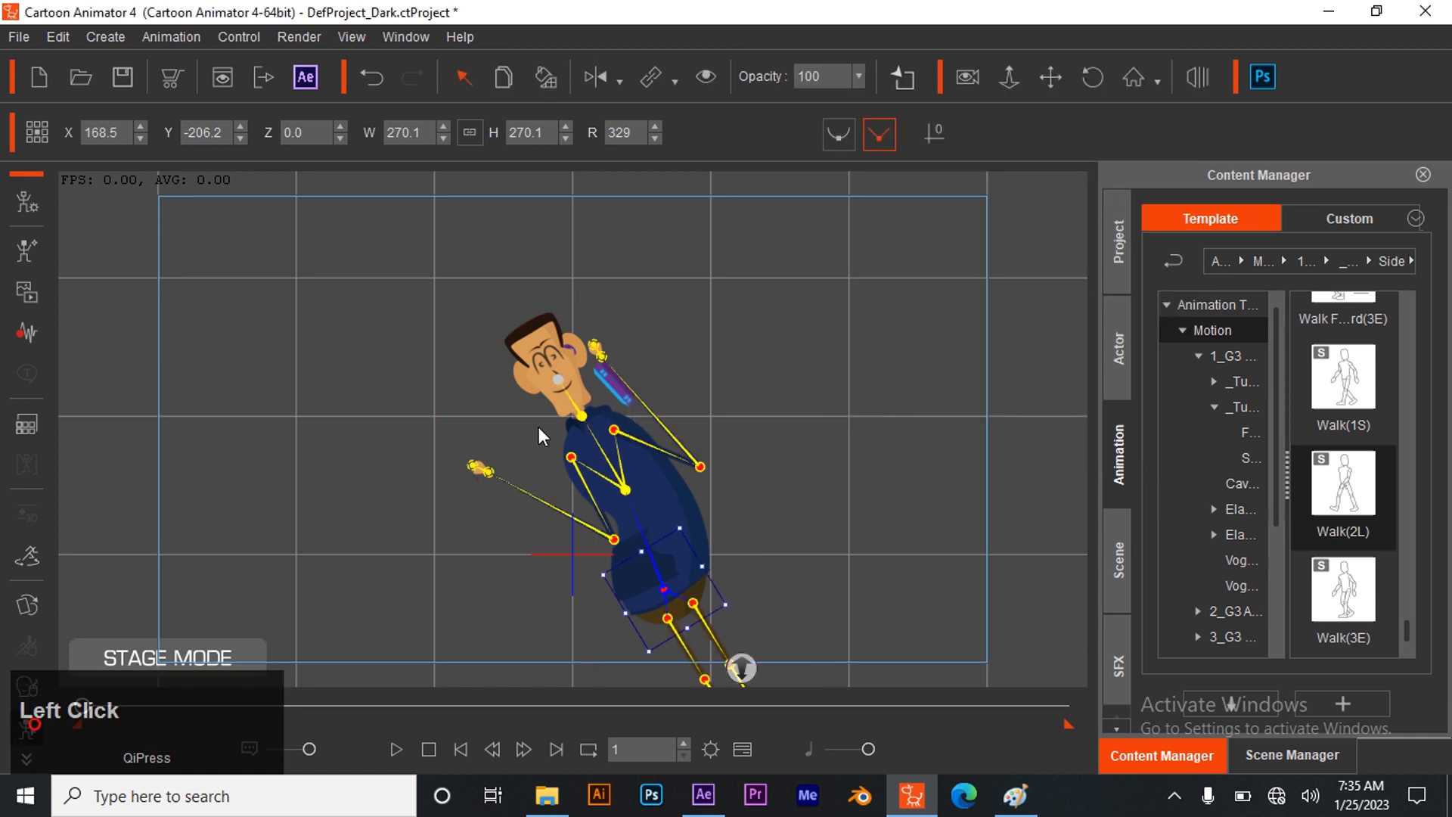
drag(602, 357, 616, 321)
mouse_move(710, 433)
mouse_down()
mouse_move(748, 369)
mouse_move(772, 411)
mouse_up()
- Pull Ethan's right elbow back over his torso, set his right hand at about X -44.2, Y 54.2 and close the editor
click(612, 538)
drag(612, 539, 662, 479)
click(525, 530)
drag(525, 530, 500, 479)
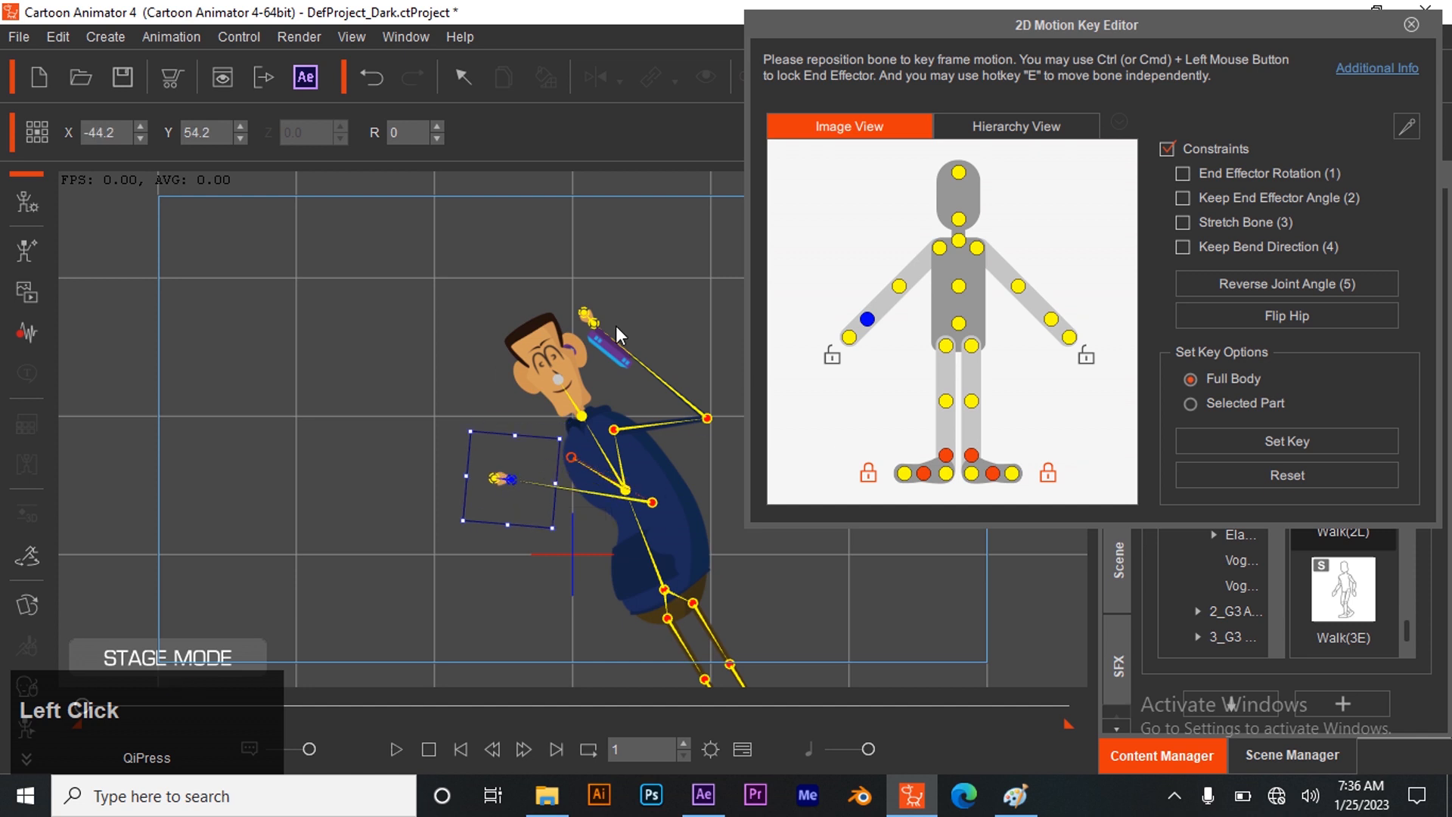
click(1411, 26)
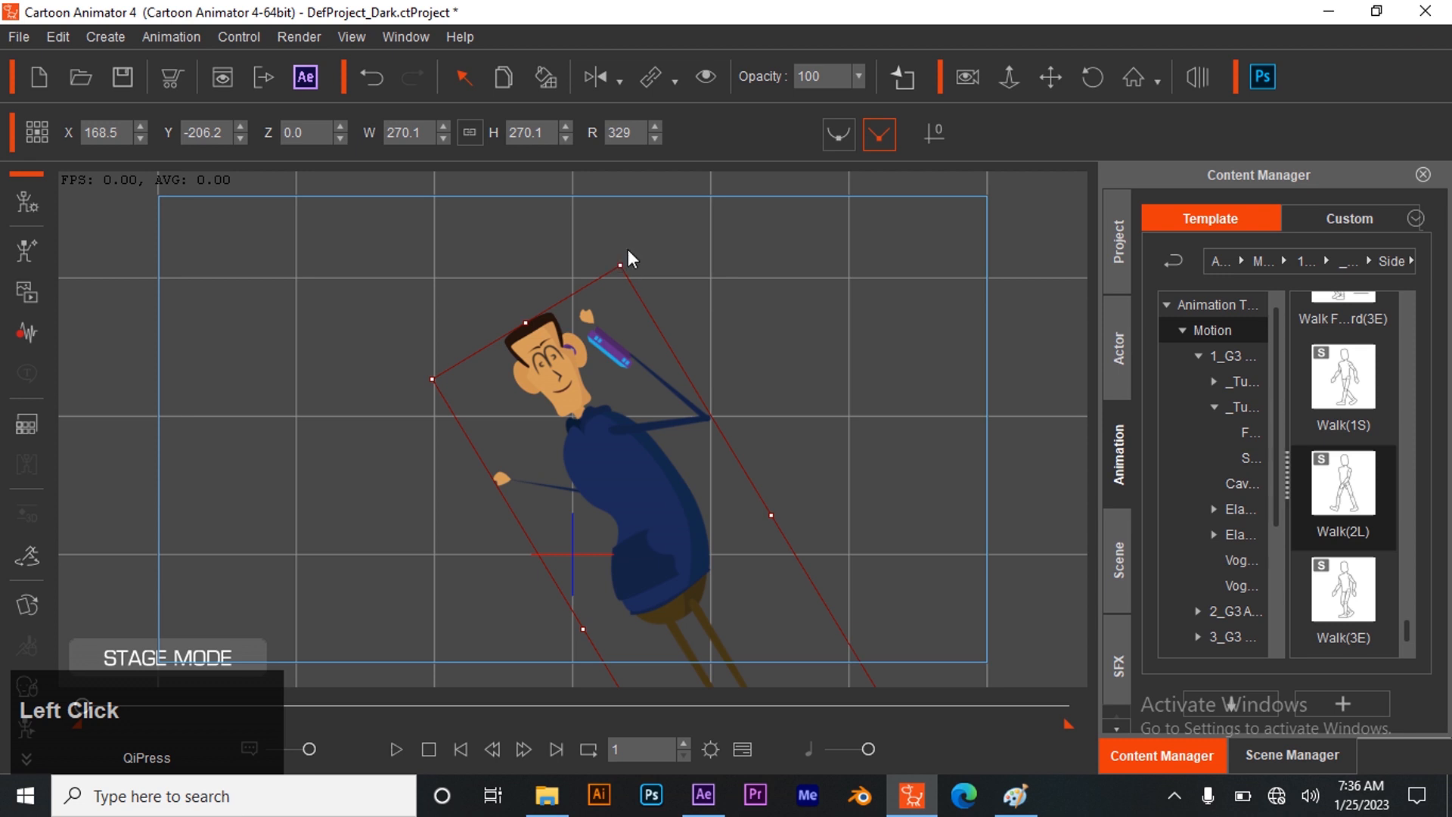
- Tilt Ethan further to about 308 degrees, enlarge him to about 319.4 and move him to about X 357.0, Y -191.6
drag(626, 259, 393, 272)
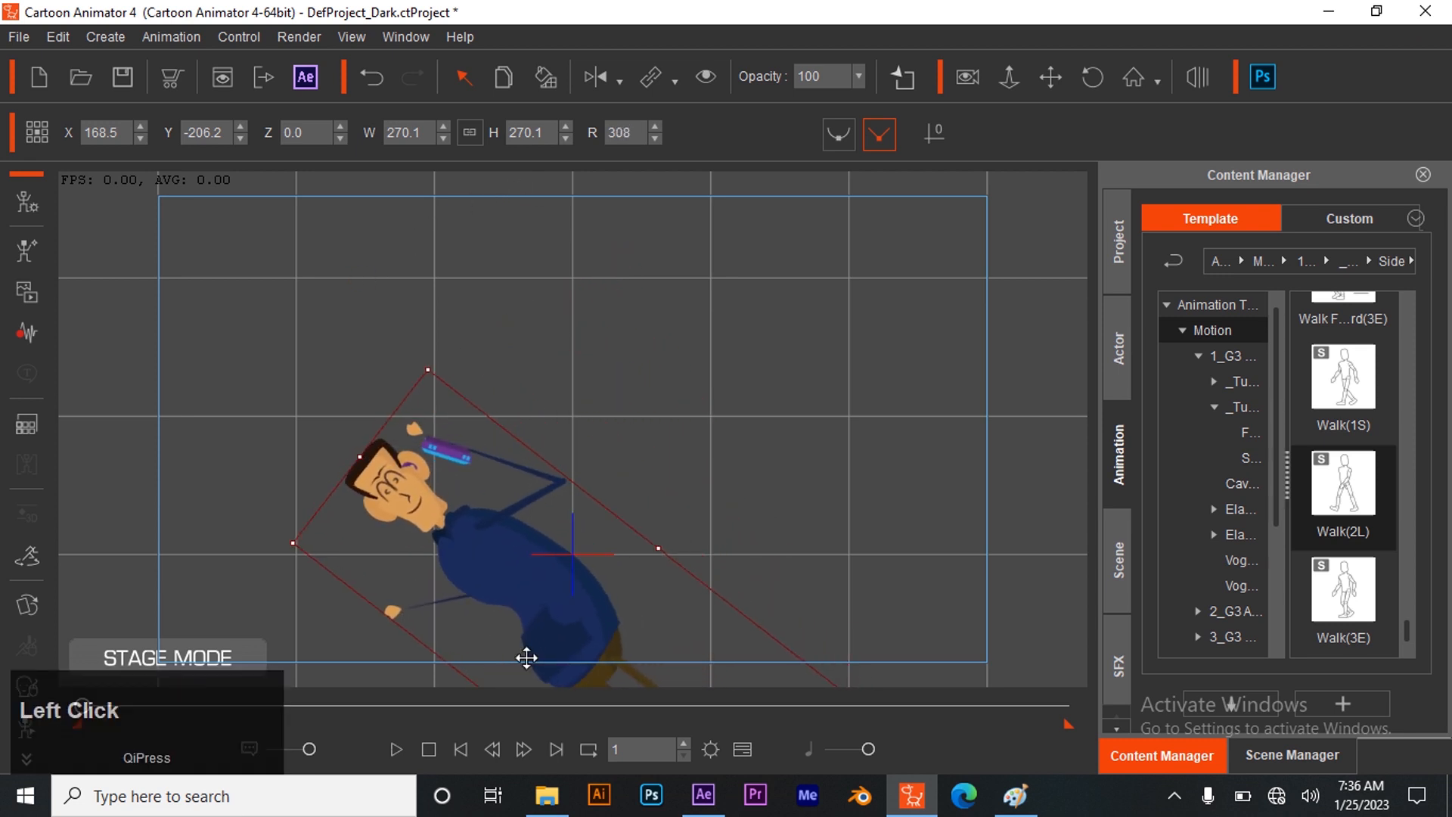
drag(425, 365, 366, 282)
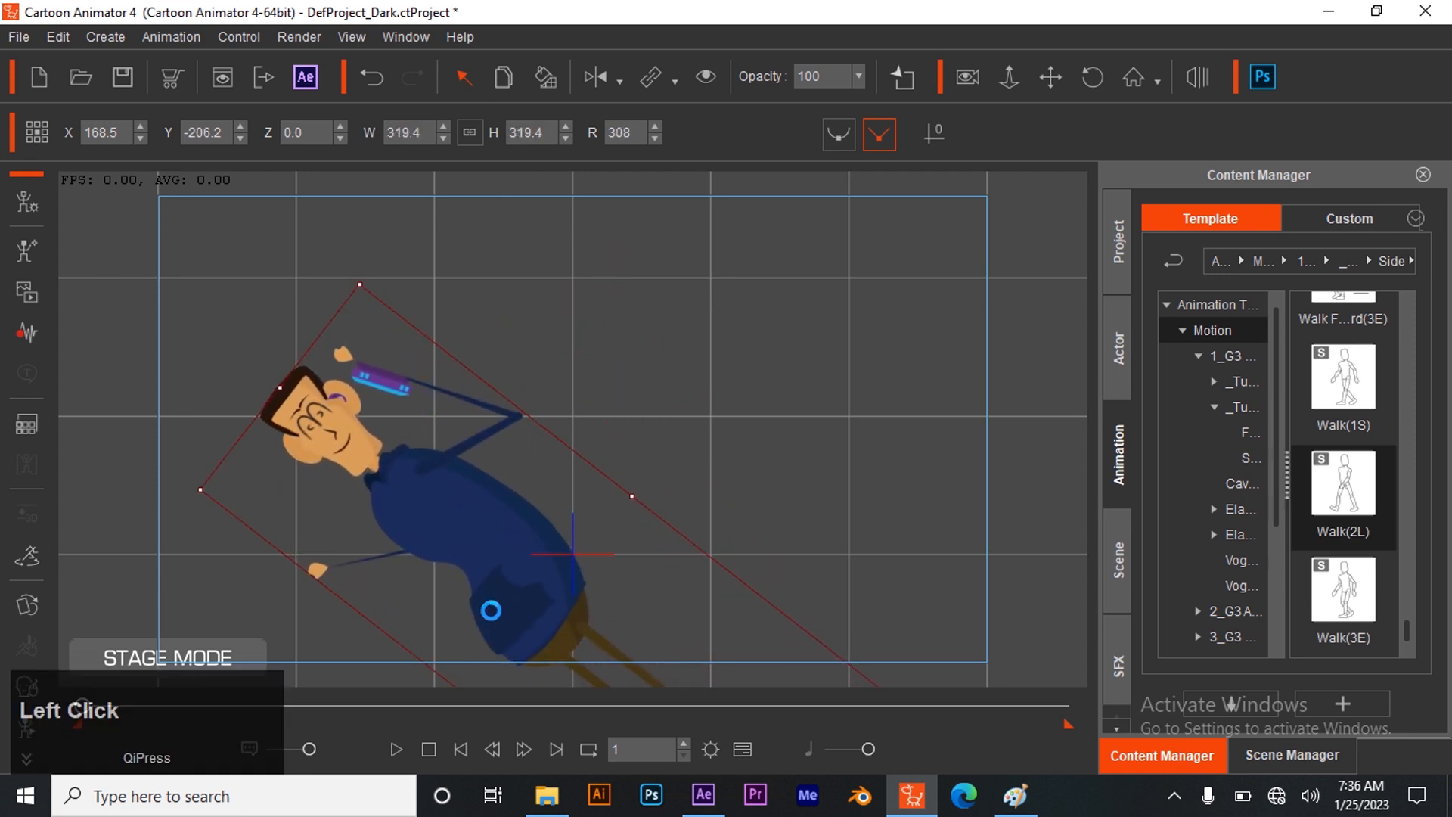
drag(768, 492, 743, 499)
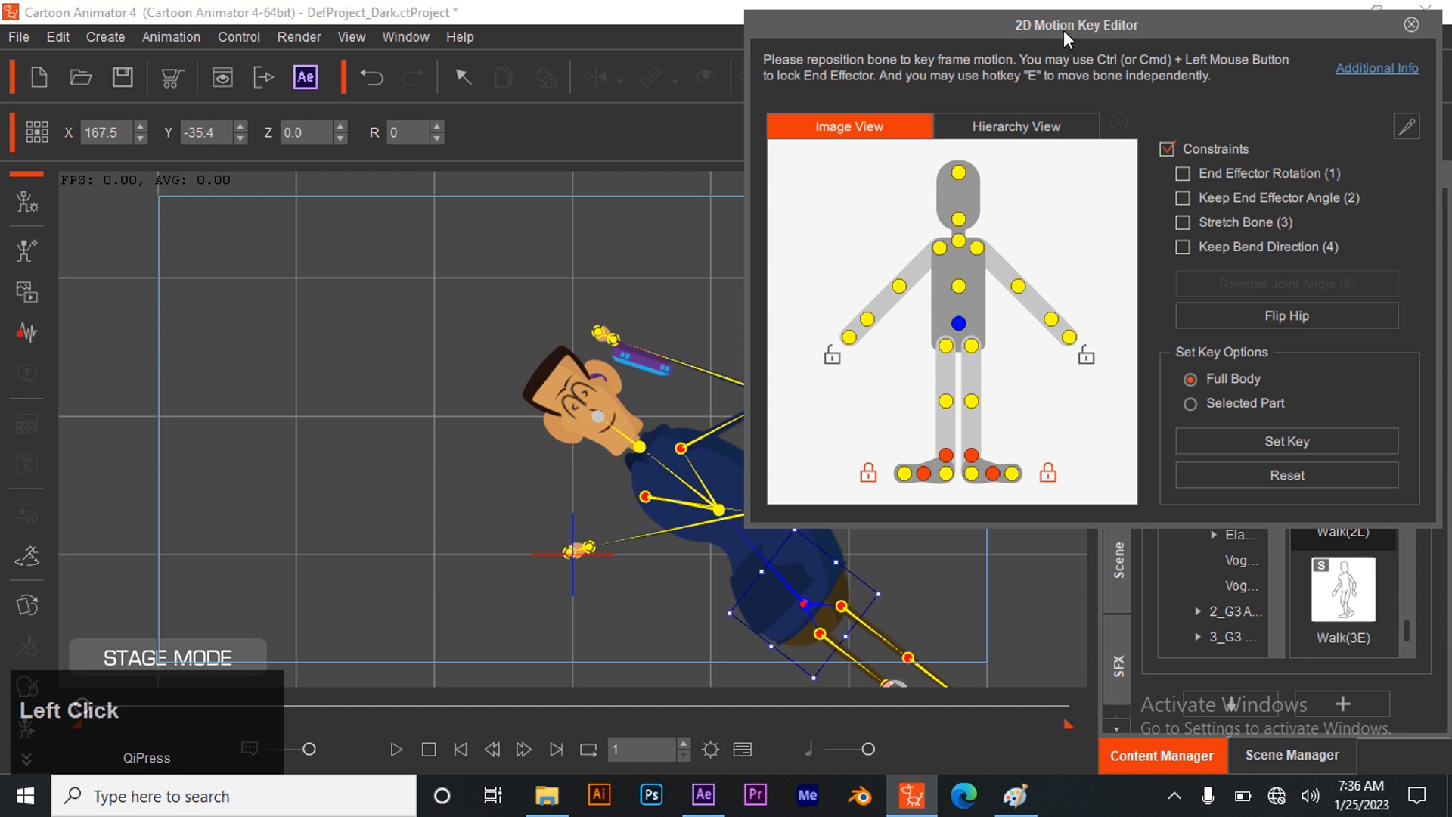
- In the 2D Motion Key Editor, bring Ethan's right forearm in against his body and nudge his left hand outward from his head
drag(1063, 31, 1095, 79)
drag(769, 506, 765, 575)
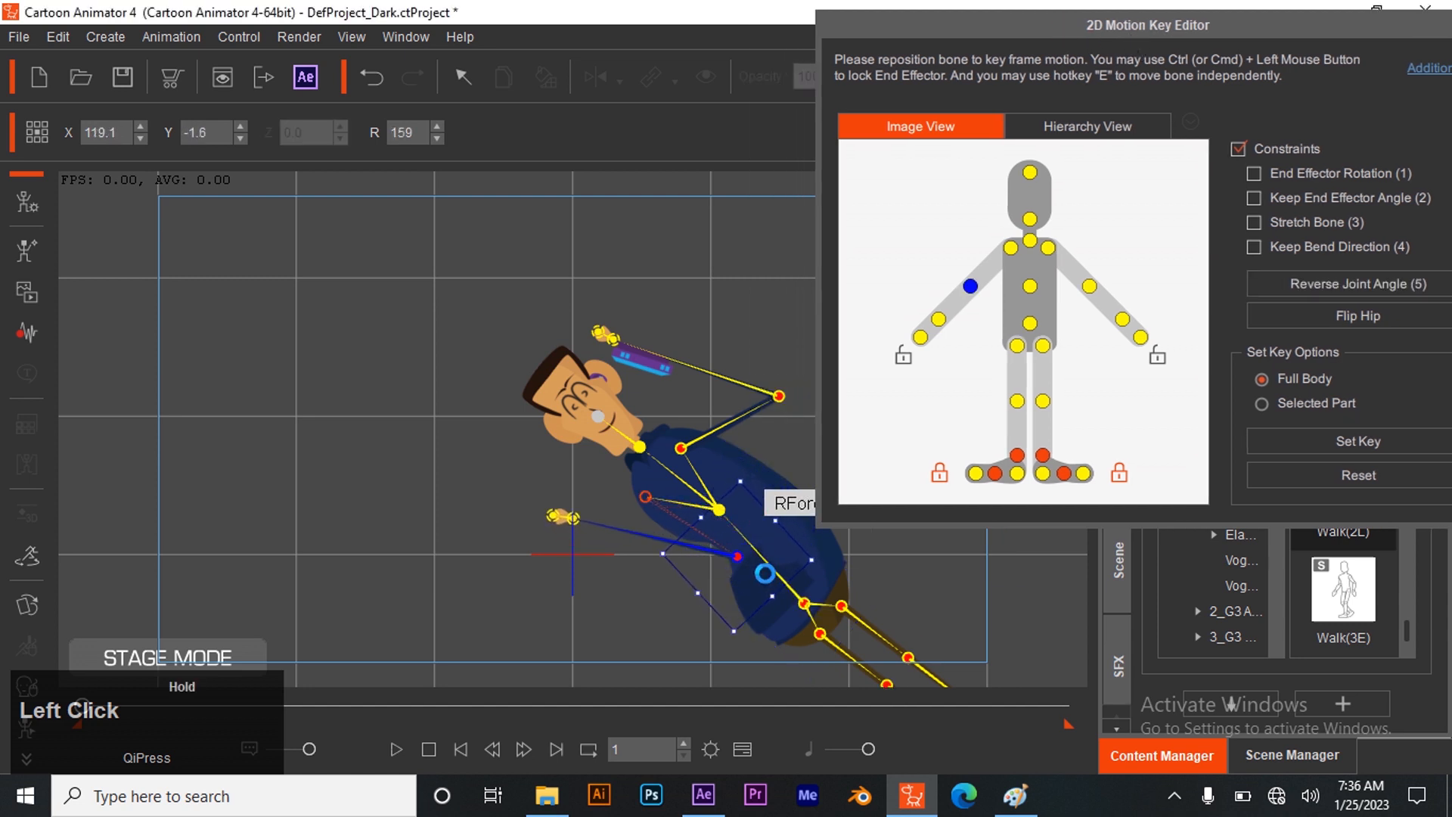
click(573, 524)
click(617, 338)
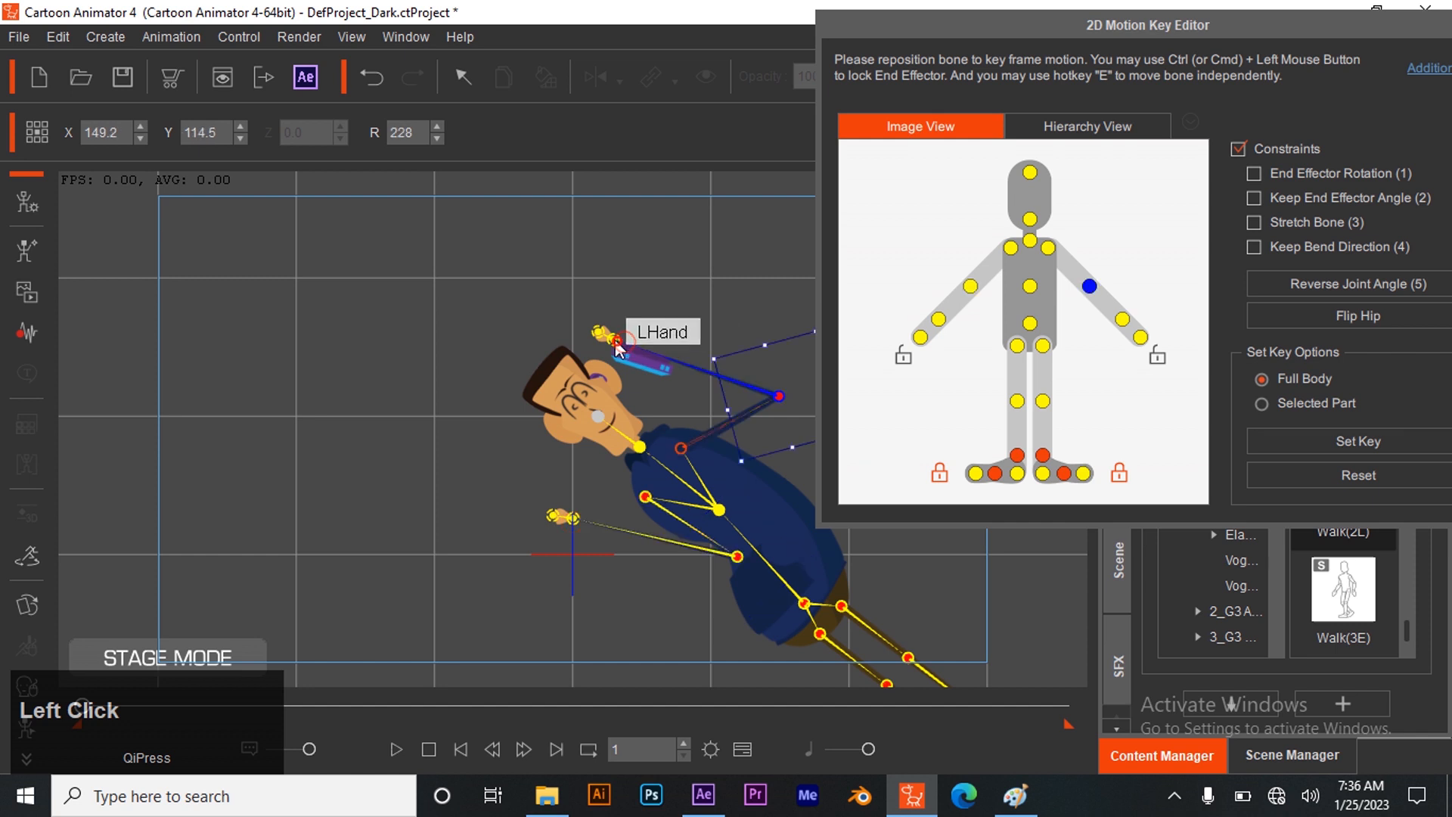
drag(618, 339, 634, 331)
mouse_move(575, 519)
mouse_down()
mouse_move(601, 524)
mouse_move(587, 511)
mouse_up()
key(ctrl+z)
key(ctrl+z)
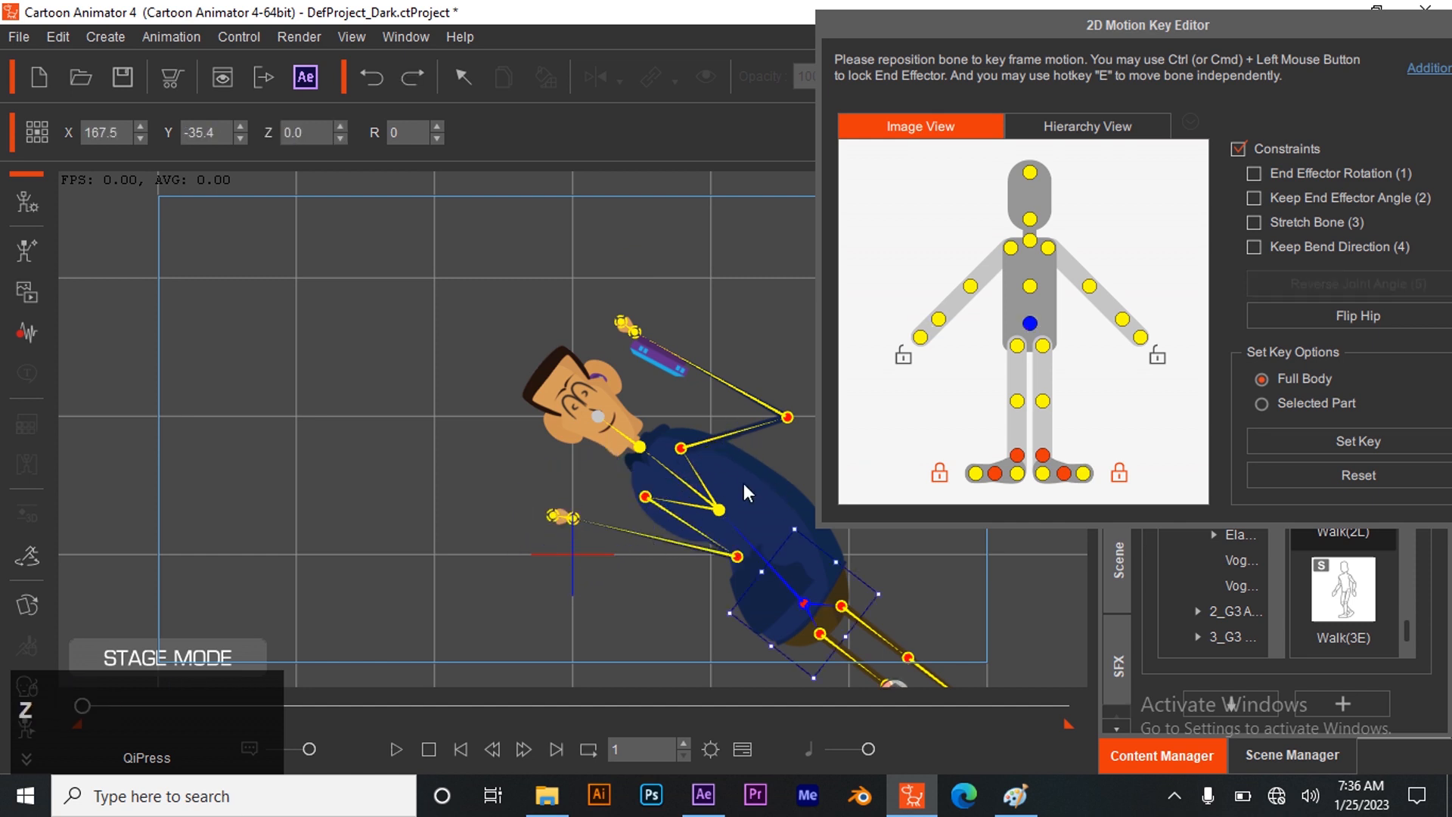
- Turn off Constraints, shift Ethan's right hand independently to about X 16.6, Y 27.6 and adjust the position of his left hand
click(579, 514)
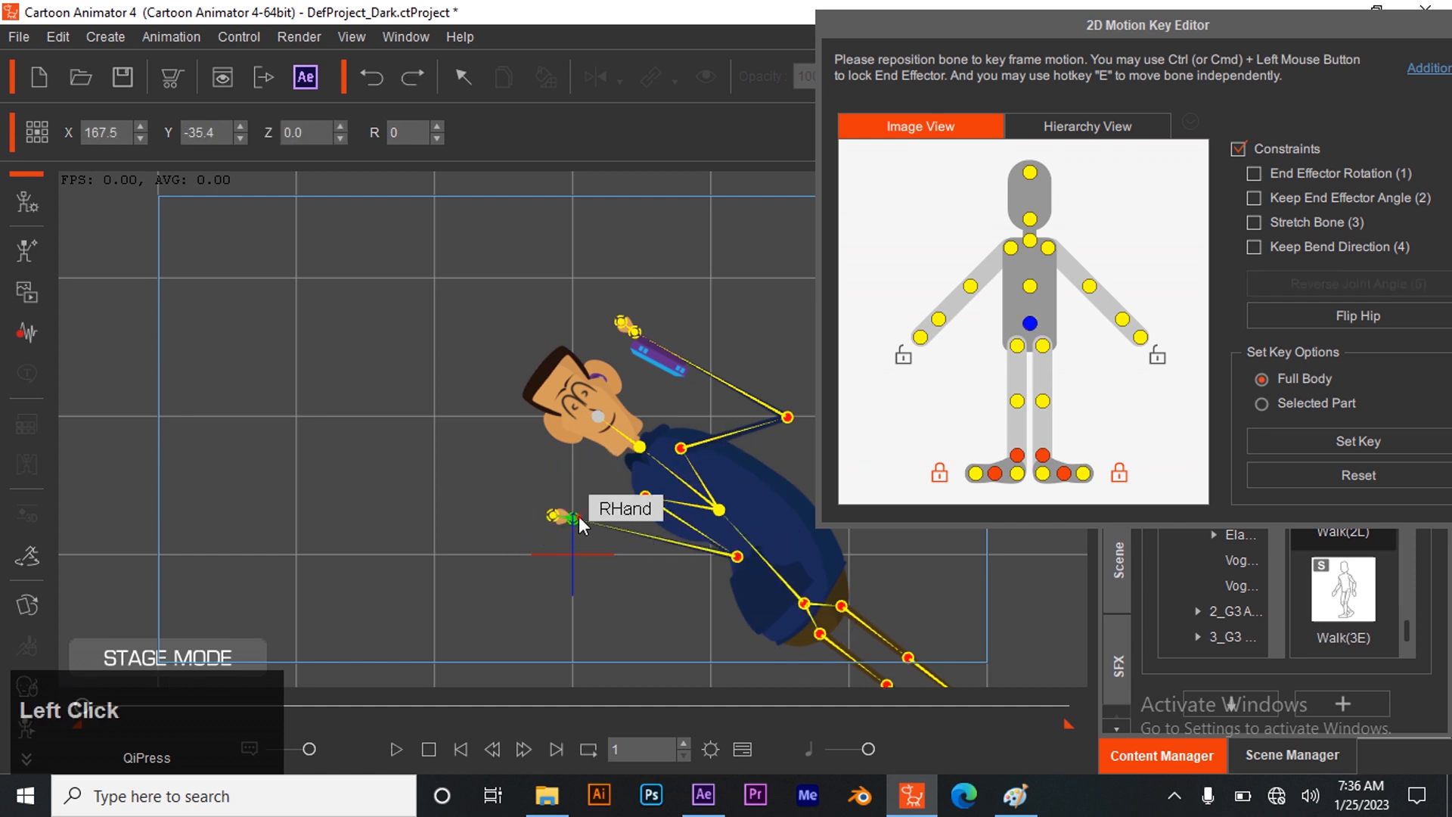
click(1240, 148)
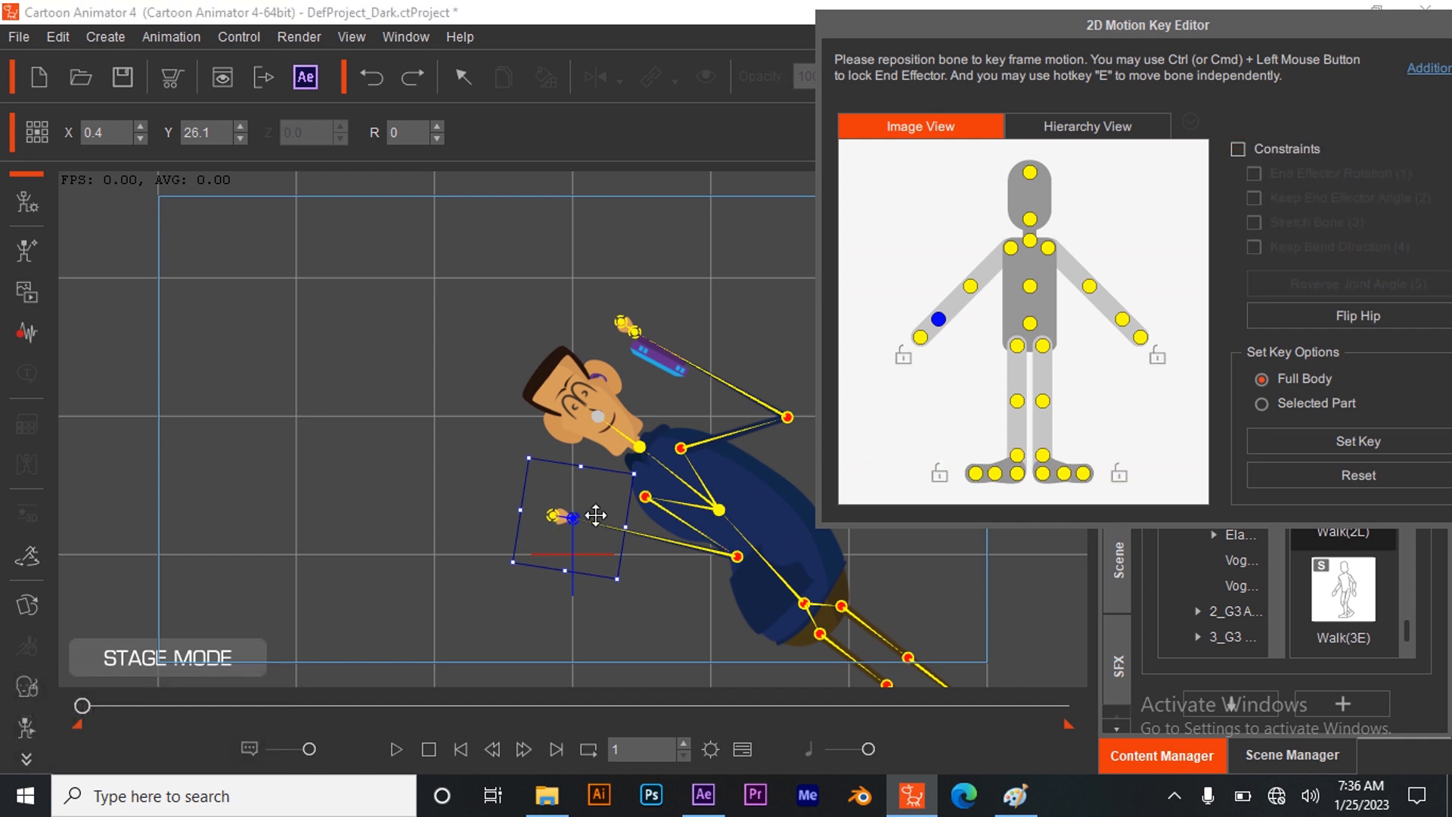
mouse_move(574, 520)
mouse_down()
mouse_move(623, 535)
mouse_move(479, 520)
mouse_move(356, 424)
mouse_move(263, 376)
mouse_move(243, 395)
mouse_move(632, 511)
mouse_move(704, 557)
mouse_move(590, 504)
mouse_move(601, 517)
mouse_up()
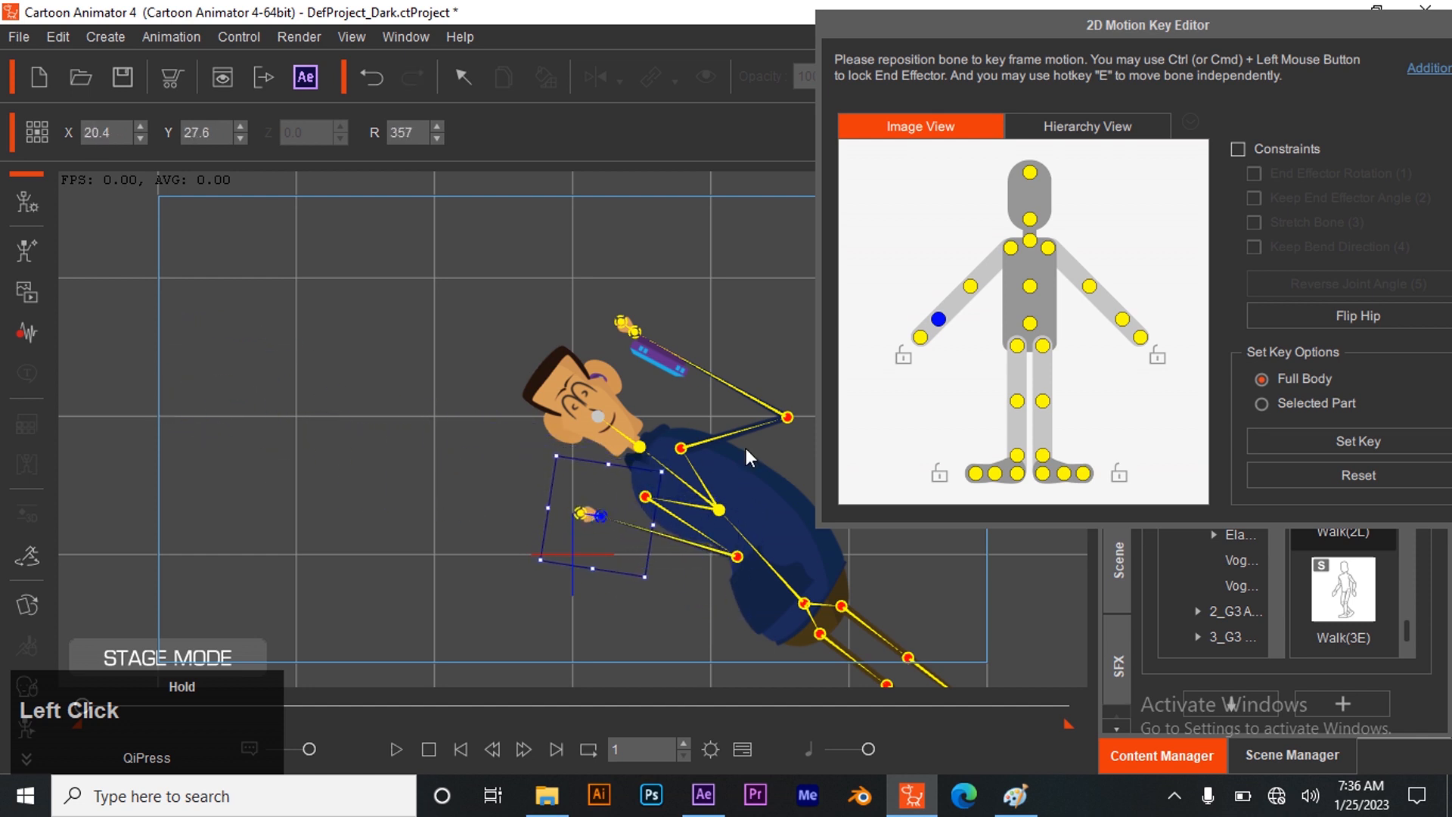
drag(632, 333, 654, 351)
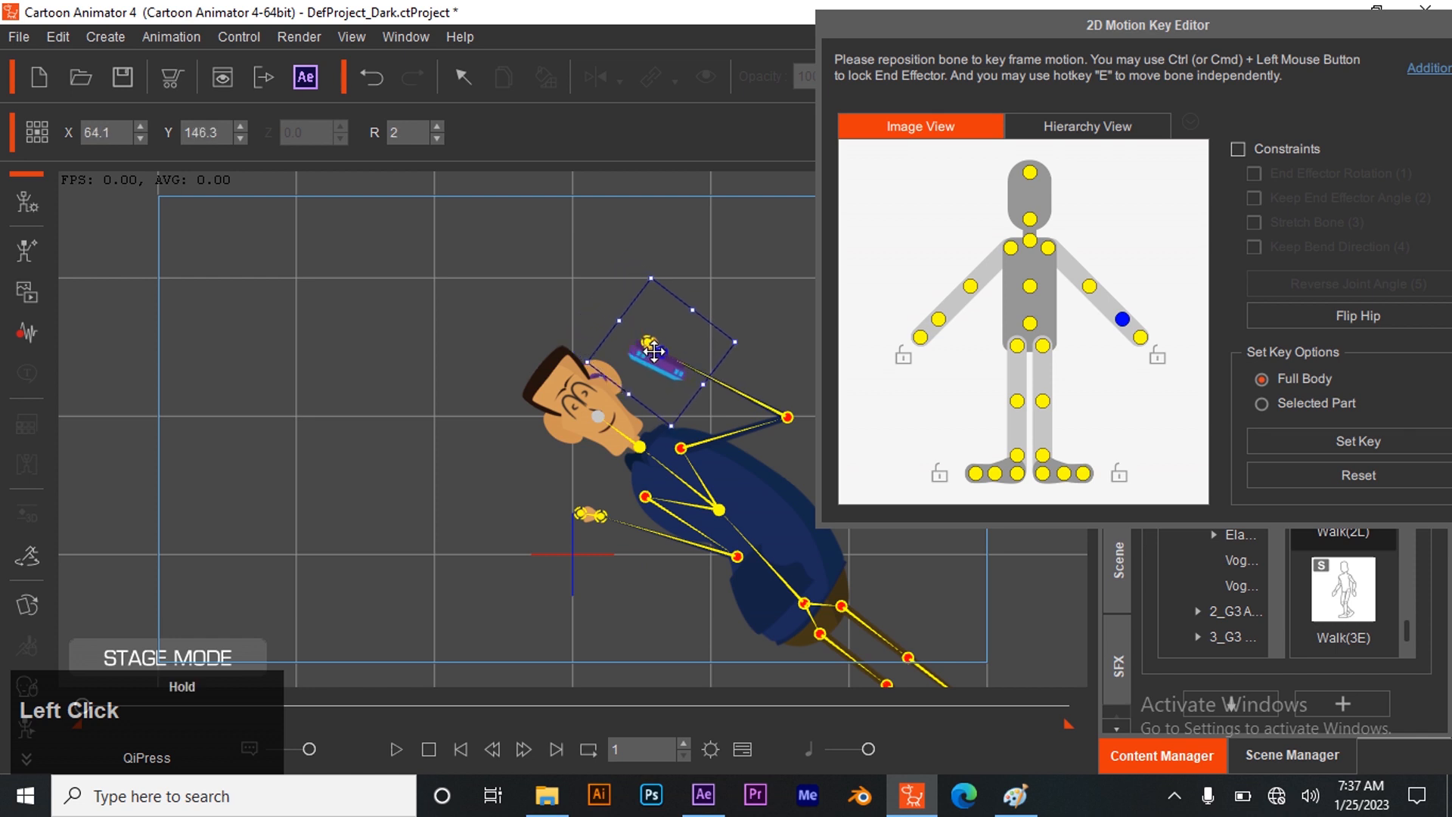
drag(657, 351, 632, 334)
click(599, 514)
drag(589, 514, 595, 515)
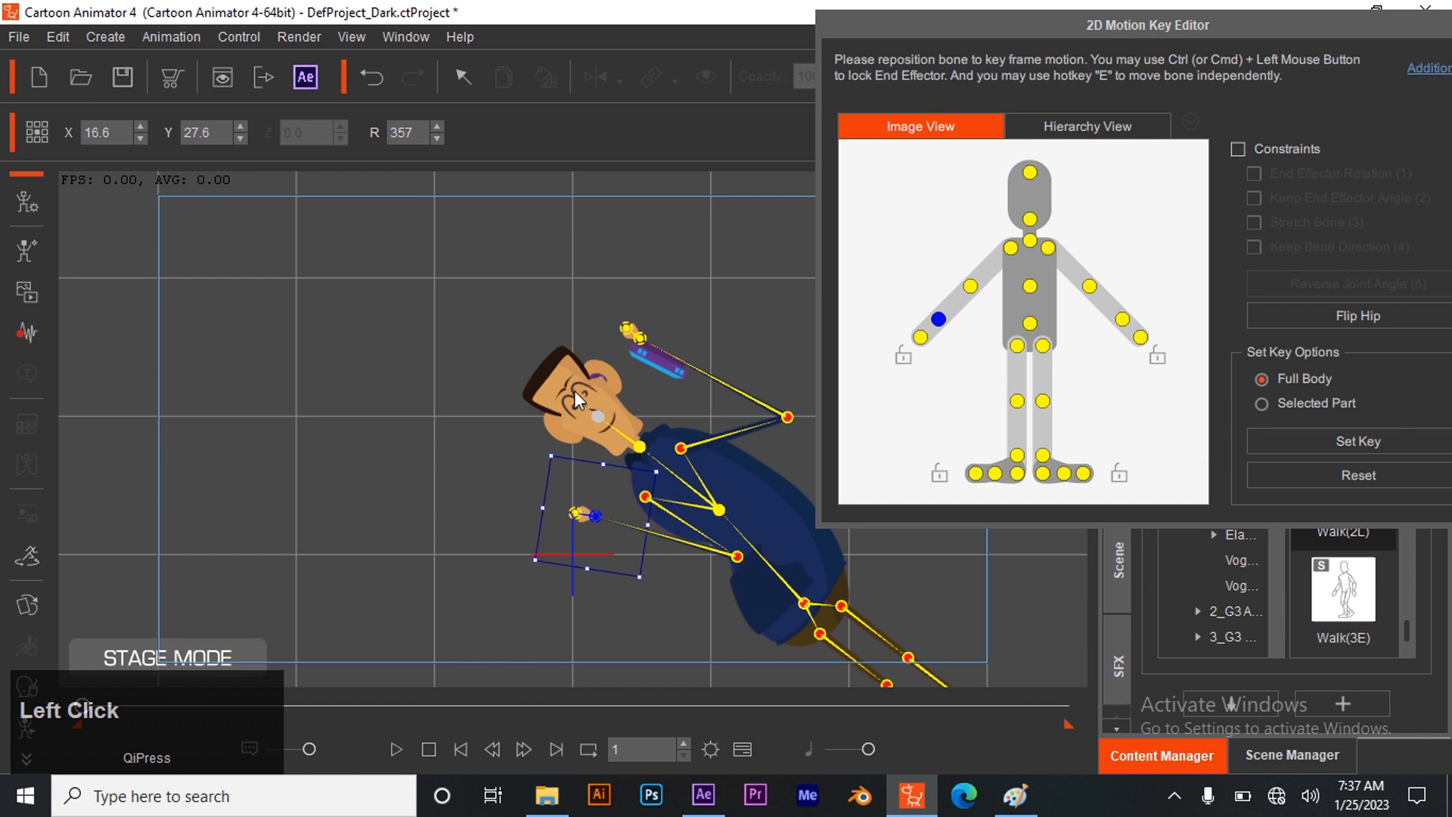
- Fine-tune the left hand to about X 34.1, Y 149.4 and the right hand to about X 25.8, Y 23.8, and close the editor
drag(626, 334, 624, 429)
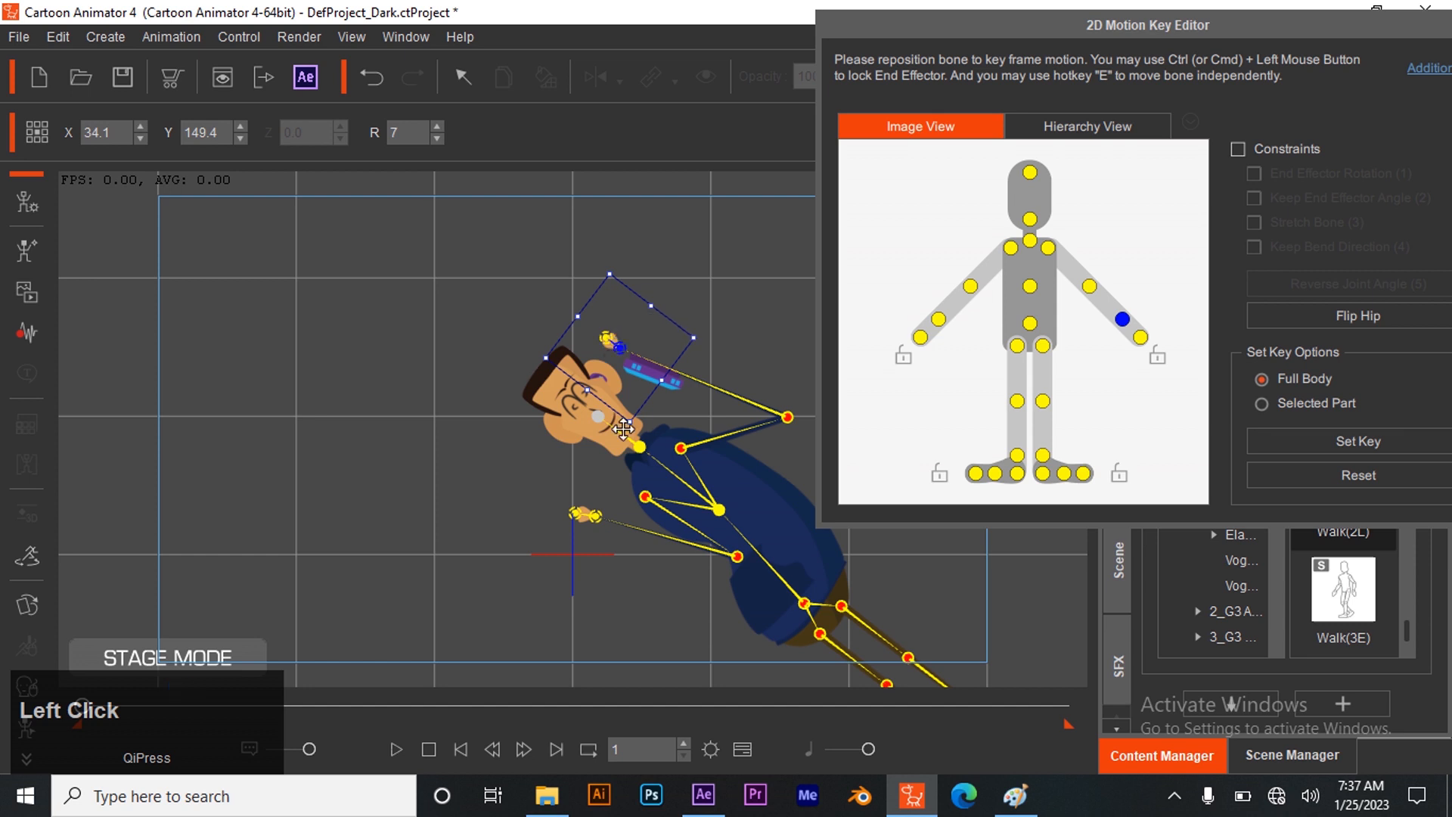
click(596, 520)
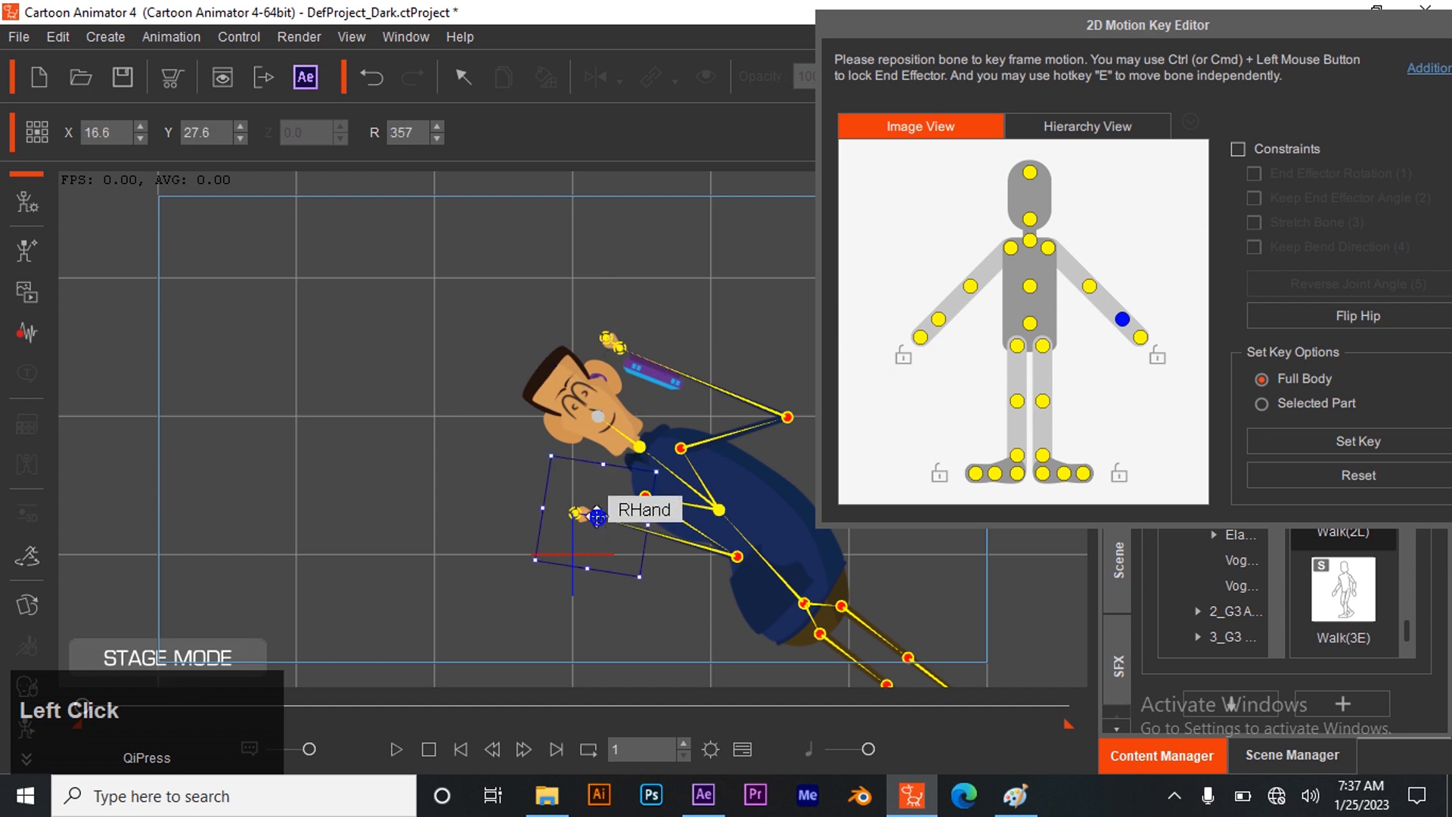
drag(608, 520, 609, 521)
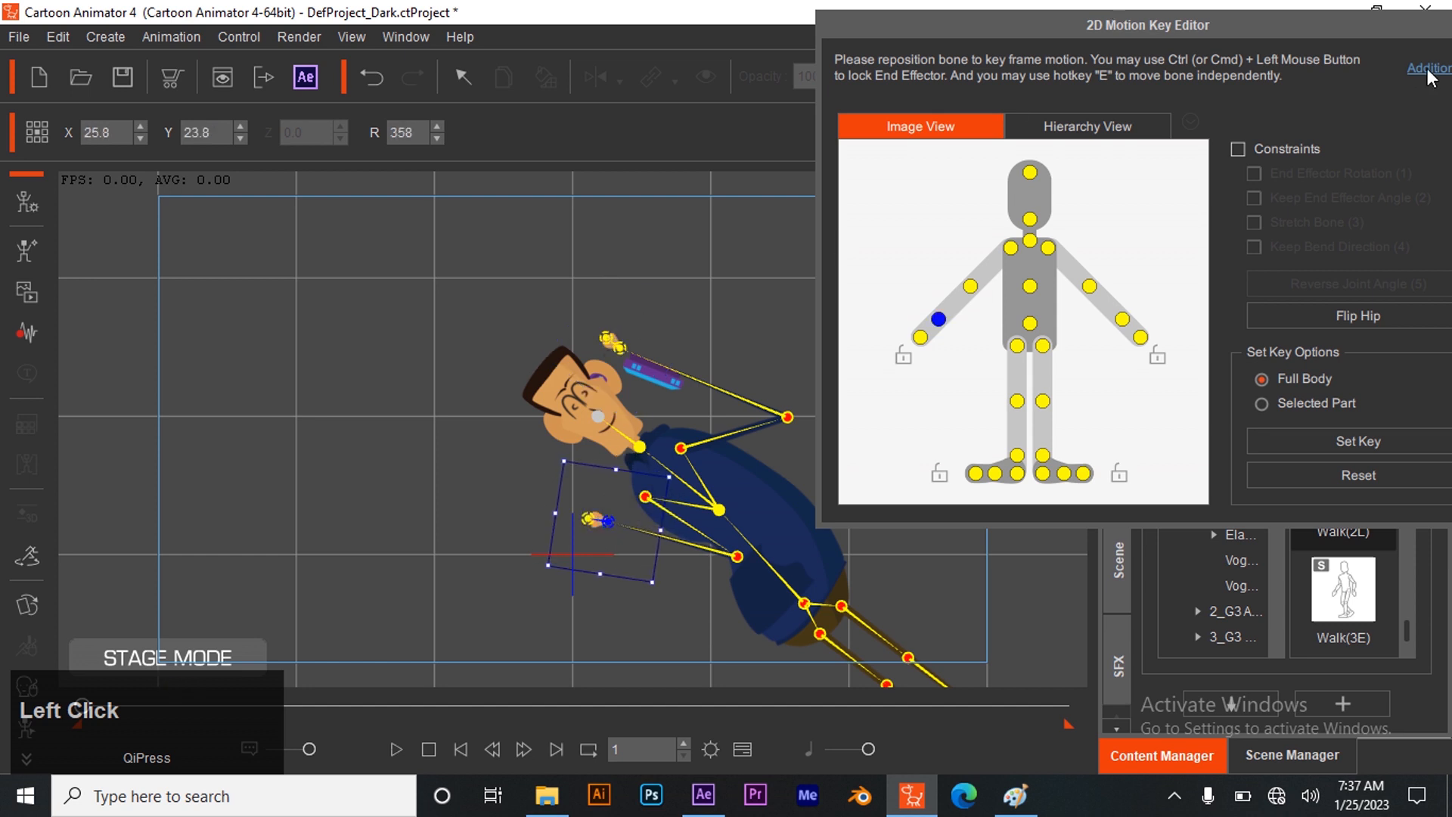
drag(1399, 32, 1052, 38)
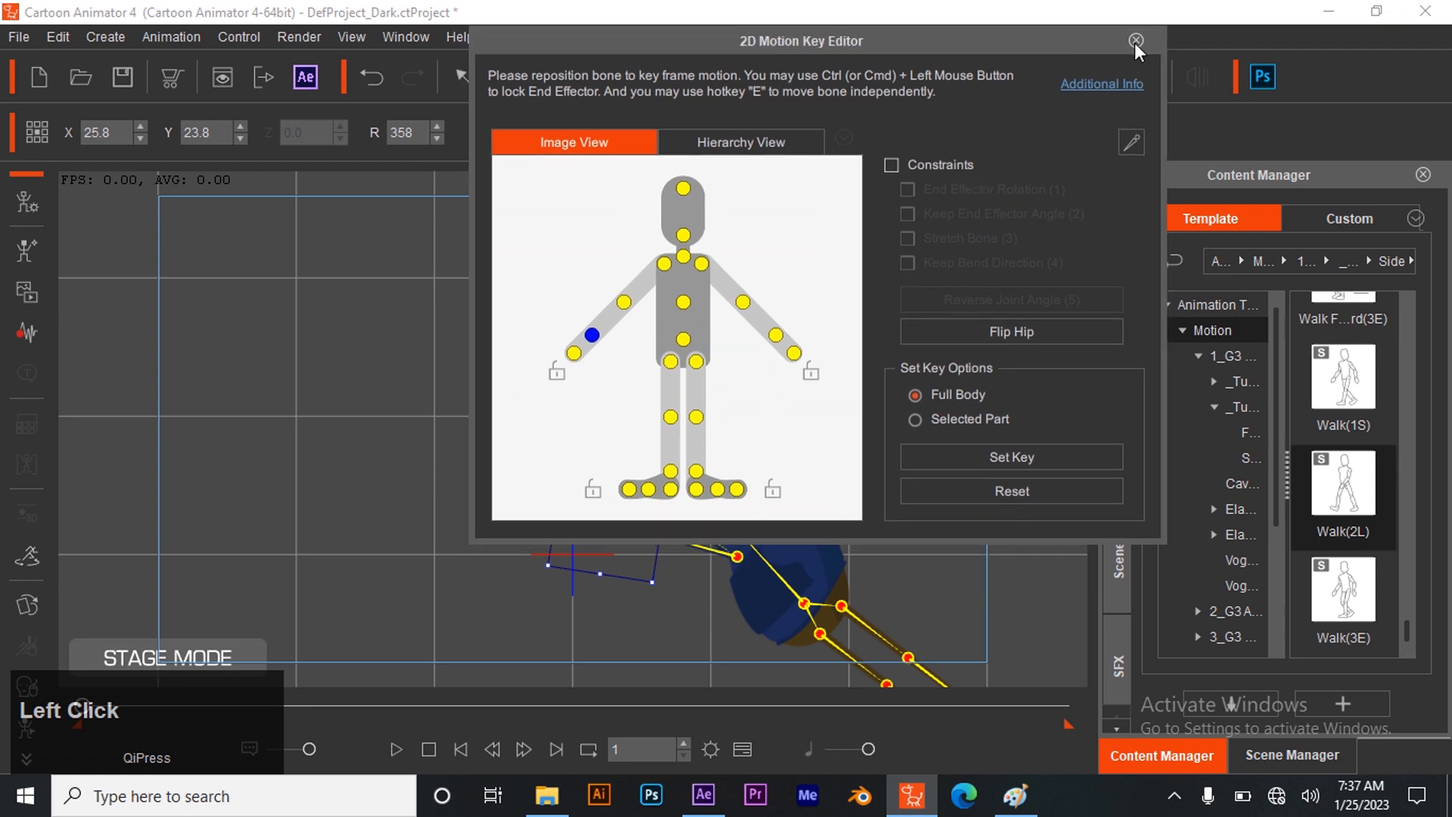
click(1134, 42)
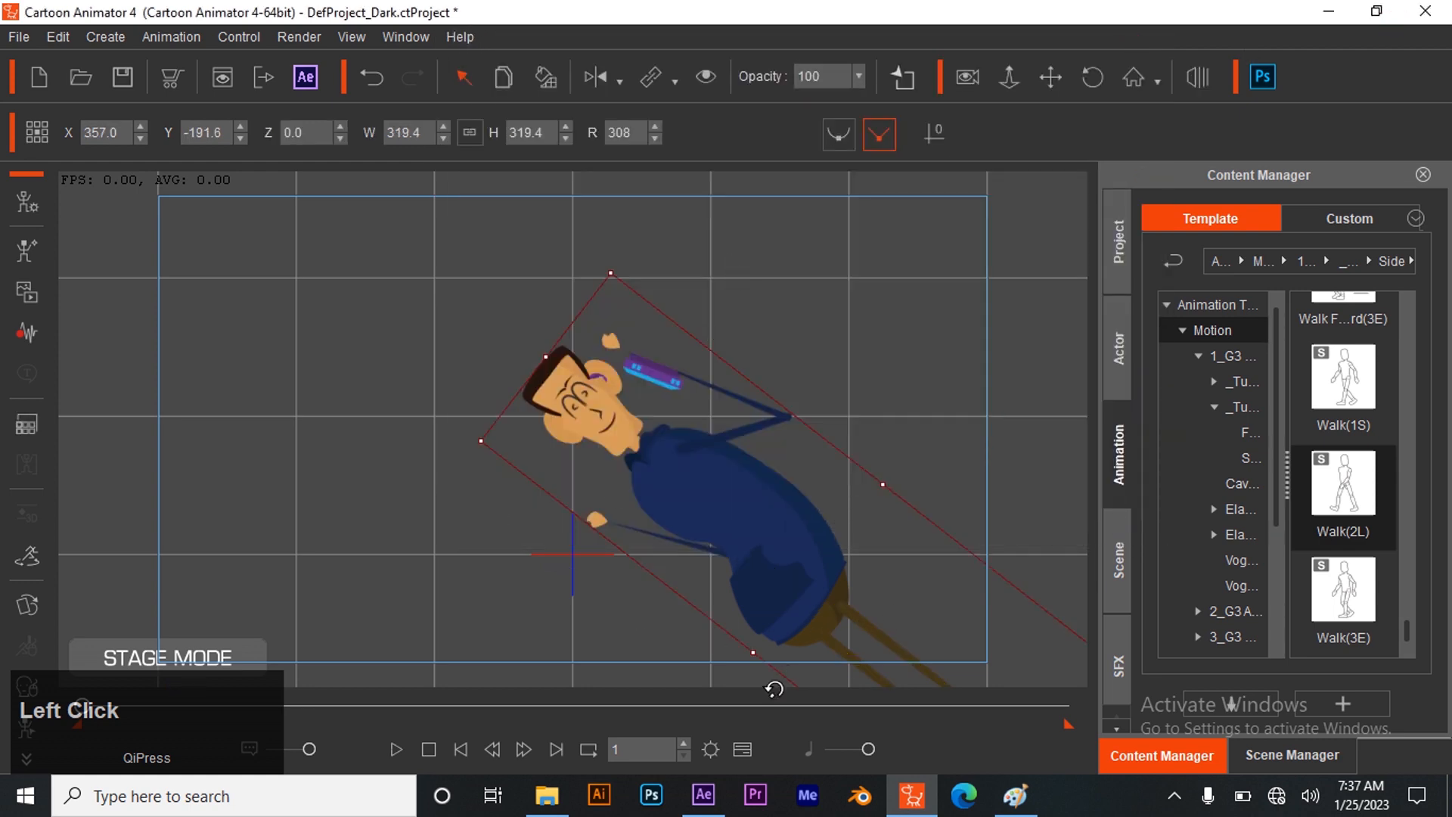
- Check the composition's timeline in After Effects, return to Cartoon Animator and set the project length to 129 frames
click(703, 794)
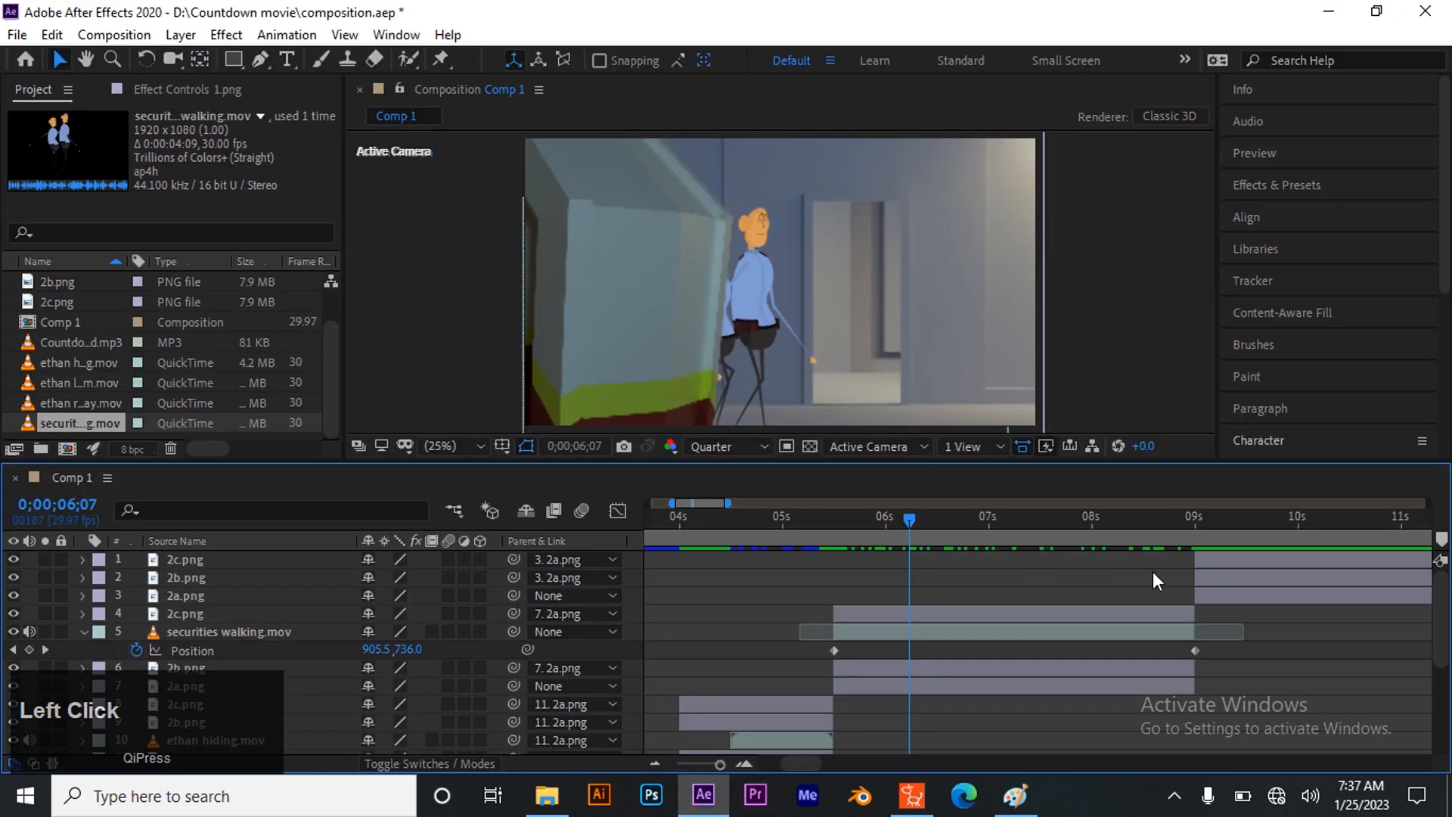
click(911, 794)
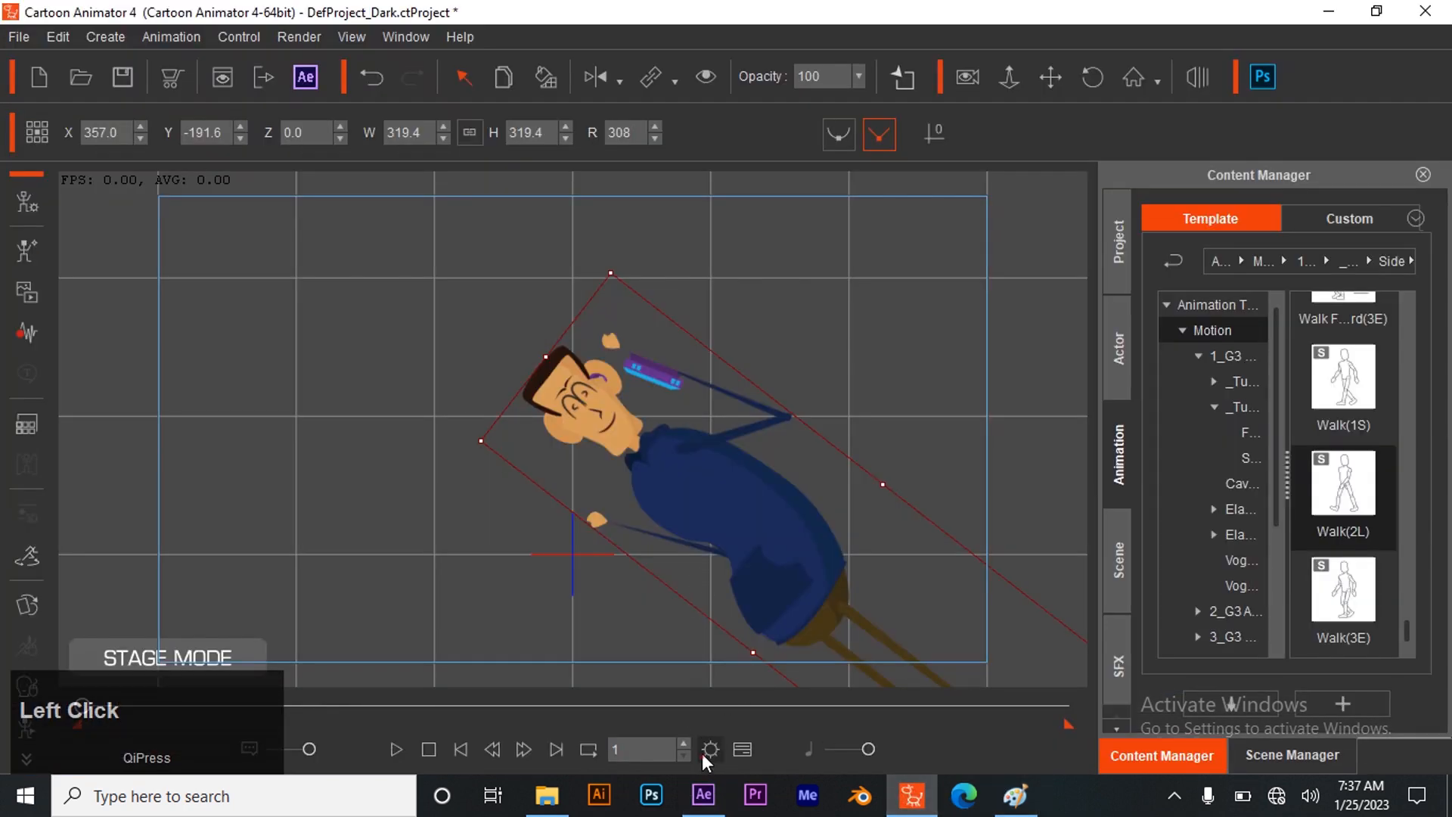
click(702, 756)
text(129)
click(906, 622)
- In the 2D Motion Key Editor, shift Ethan's neck bone at frame 1 to about X 60.0, Y 64.1
click(25, 722)
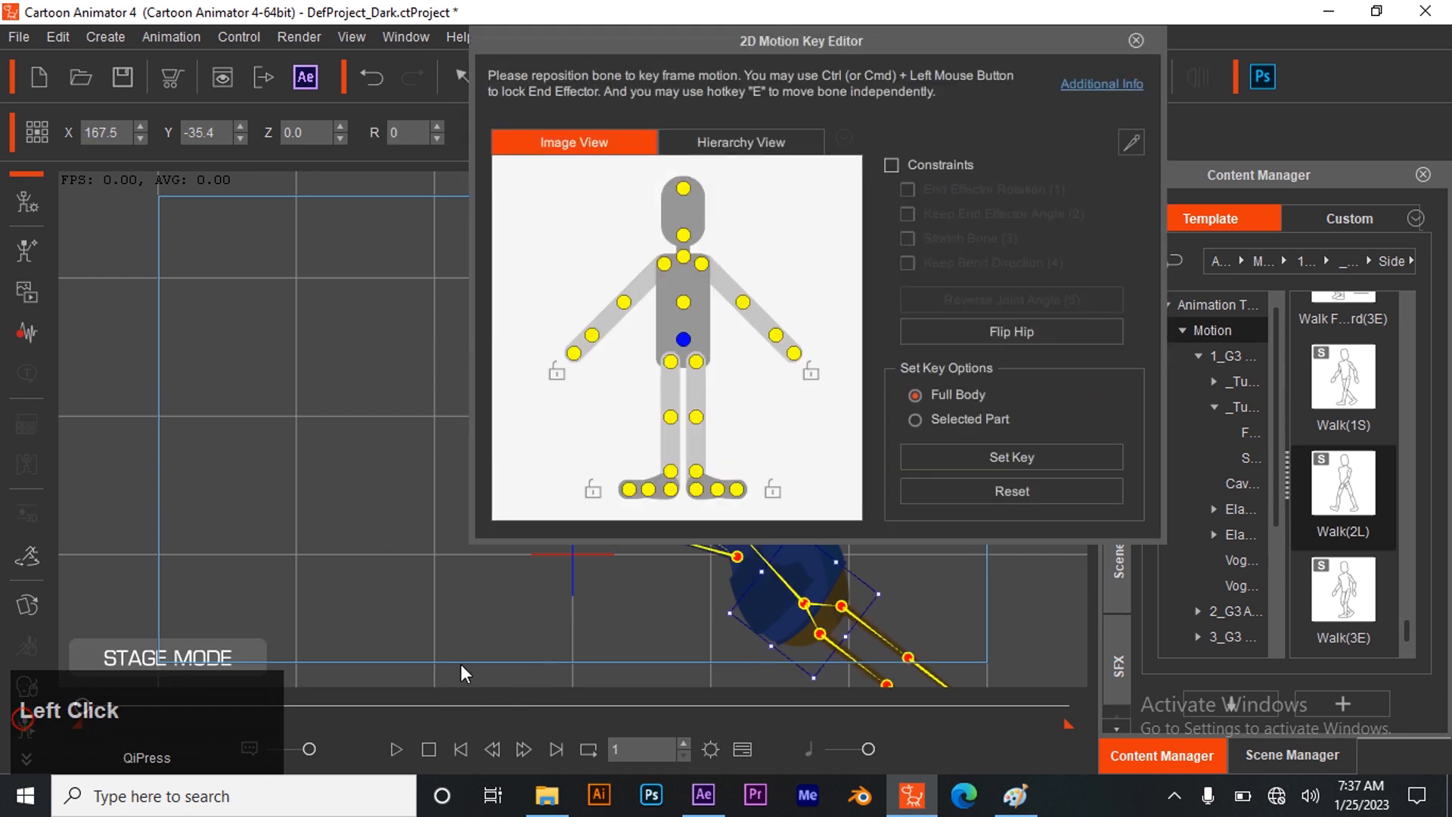
drag(798, 44, 1068, 119)
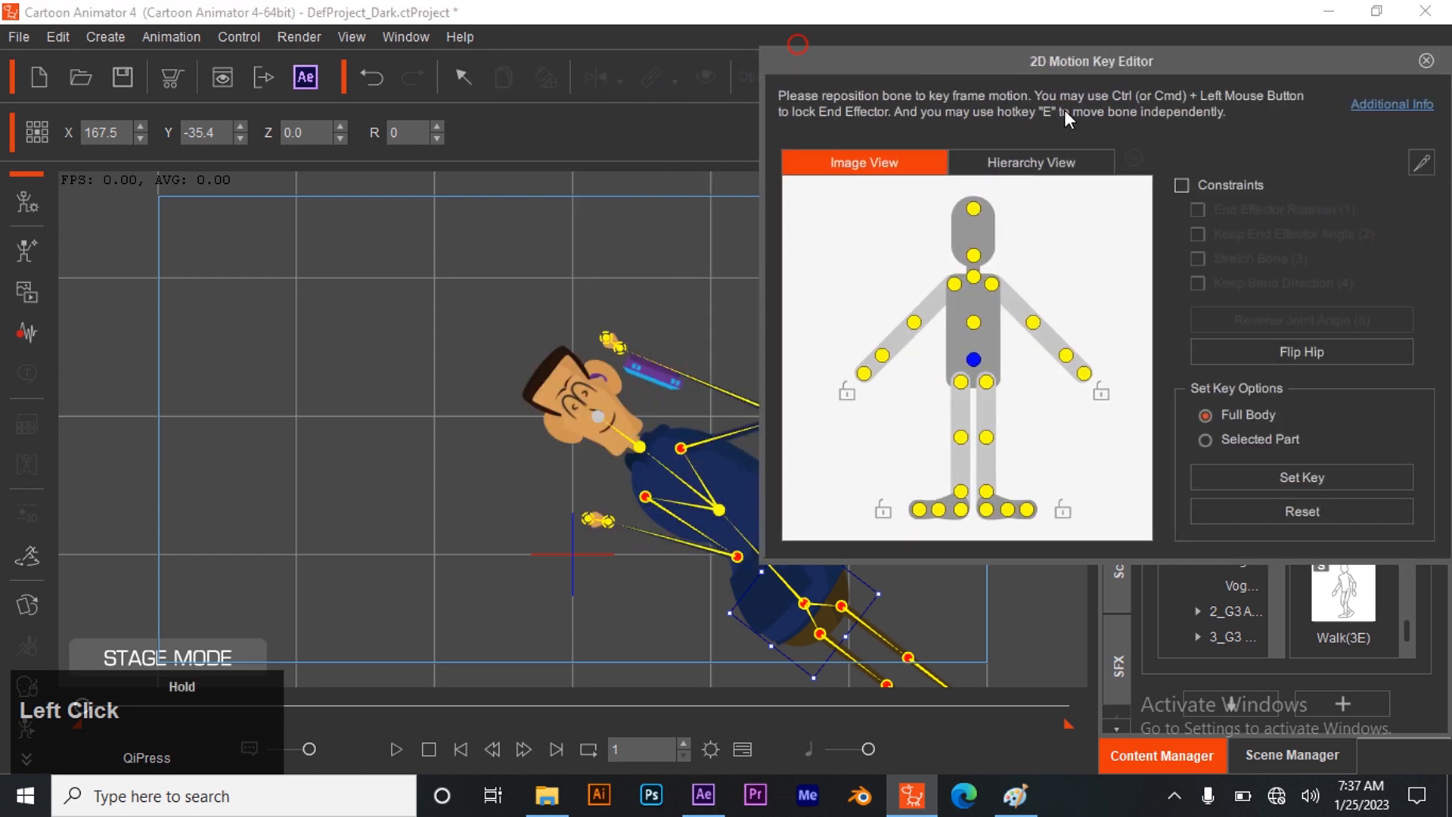
click(973, 276)
drag(639, 454, 662, 480)
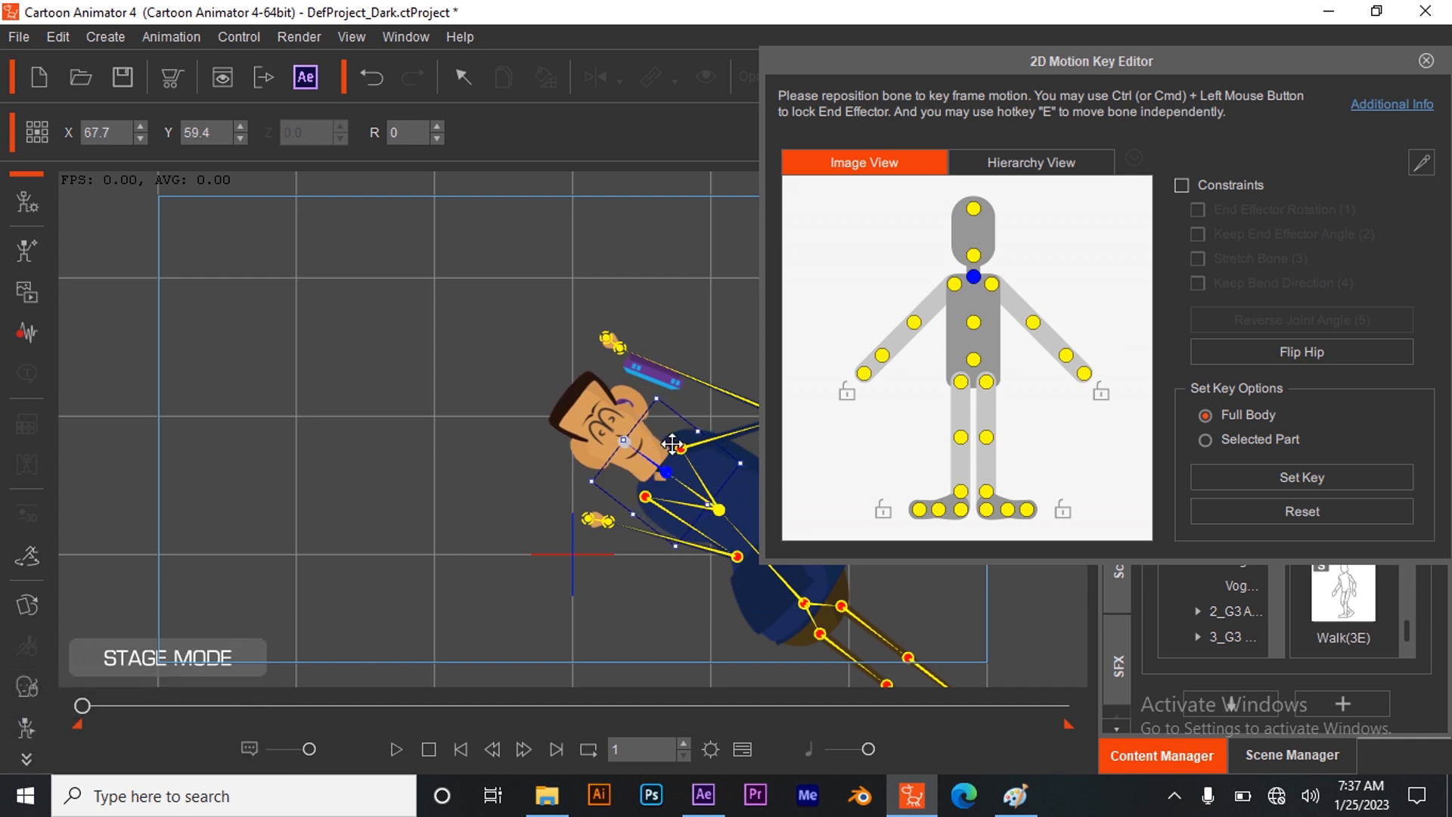
drag(672, 474, 661, 468)
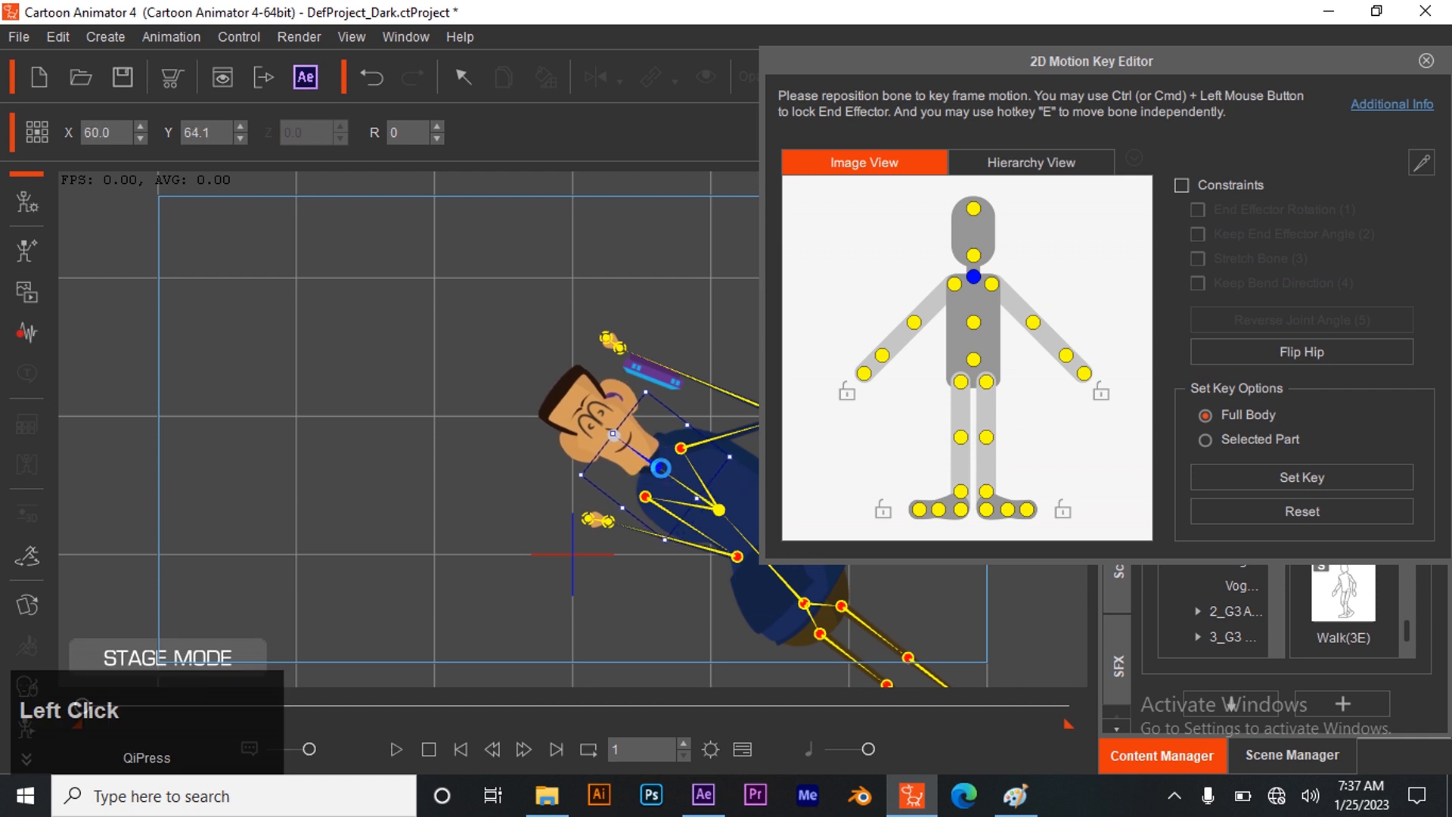
- At frame 30, shift the neck bone to about X 41.6, Y 71.0 and play back the head movement
drag(84, 696, 111, 706)
drag(307, 741, 301, 741)
mouse_move(663, 465)
mouse_down()
mouse_move(617, 445)
mouse_move(635, 455)
mouse_up()
drag(302, 704, 46, 711)
click(394, 748)
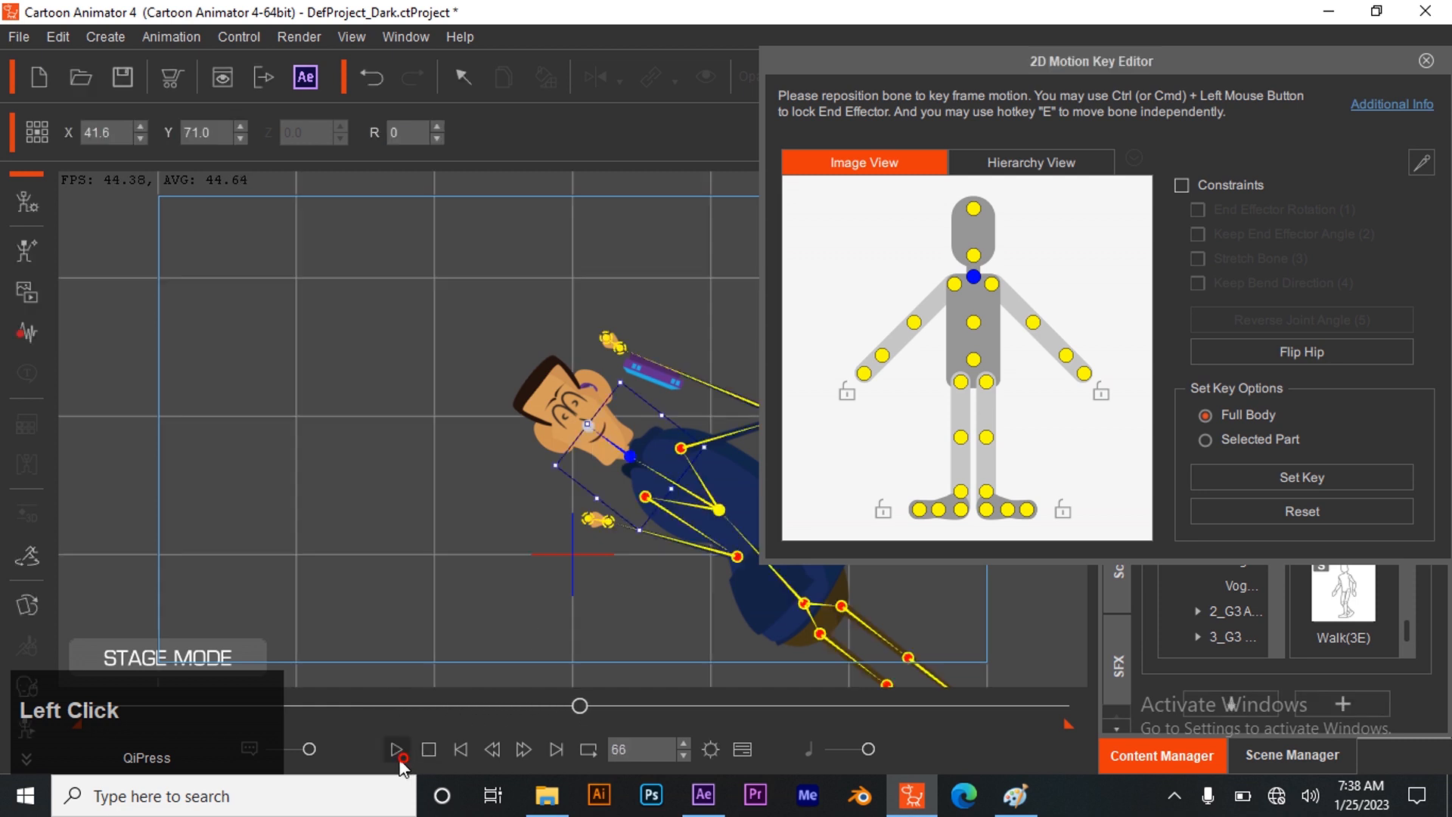
click(461, 745)
- Show the character's Motion tracks in the Timeline and move the Transform key from frame 30 to frame 15
click(752, 746)
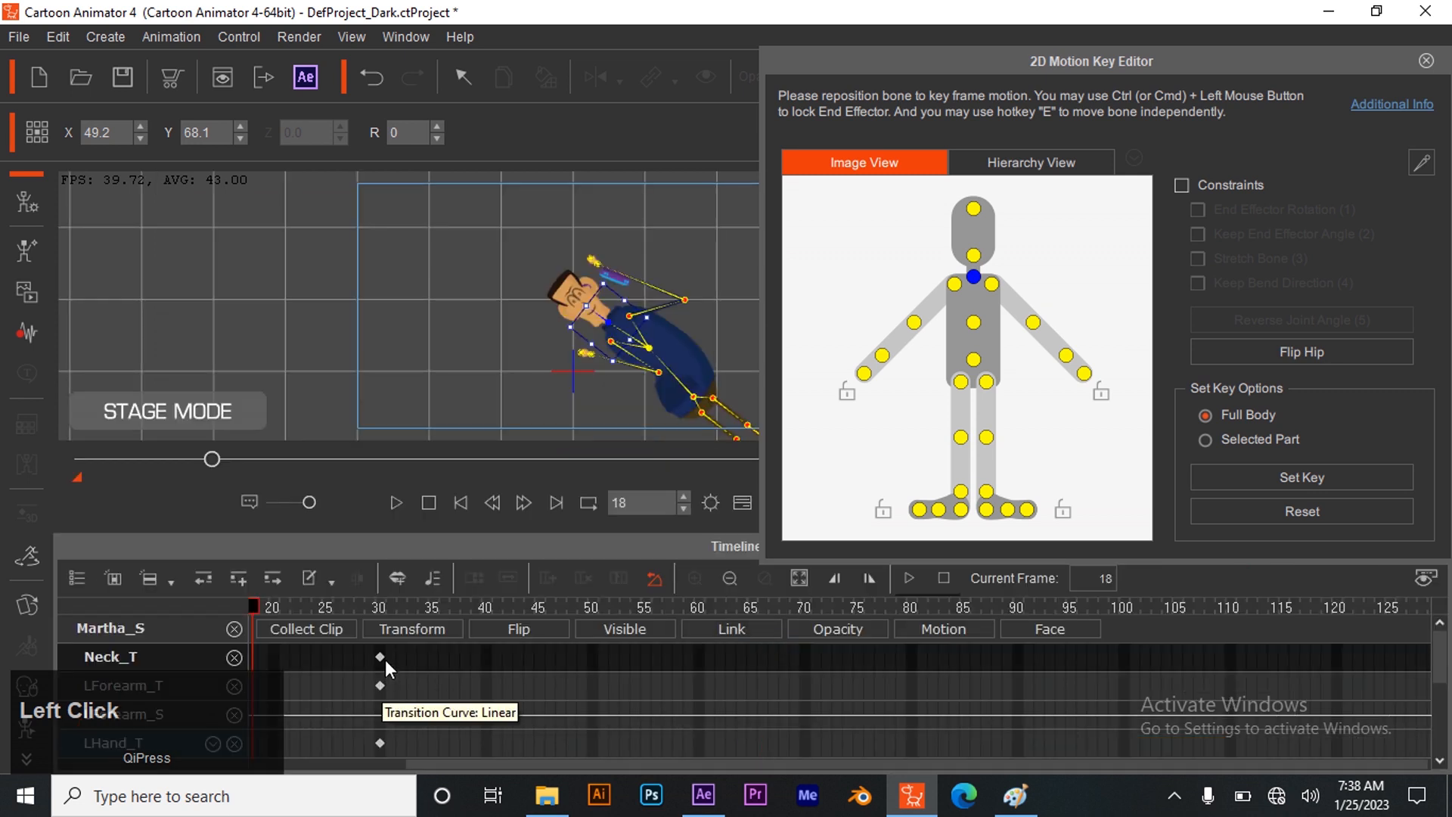
click(380, 657)
scroll(377, 662, up, 1)
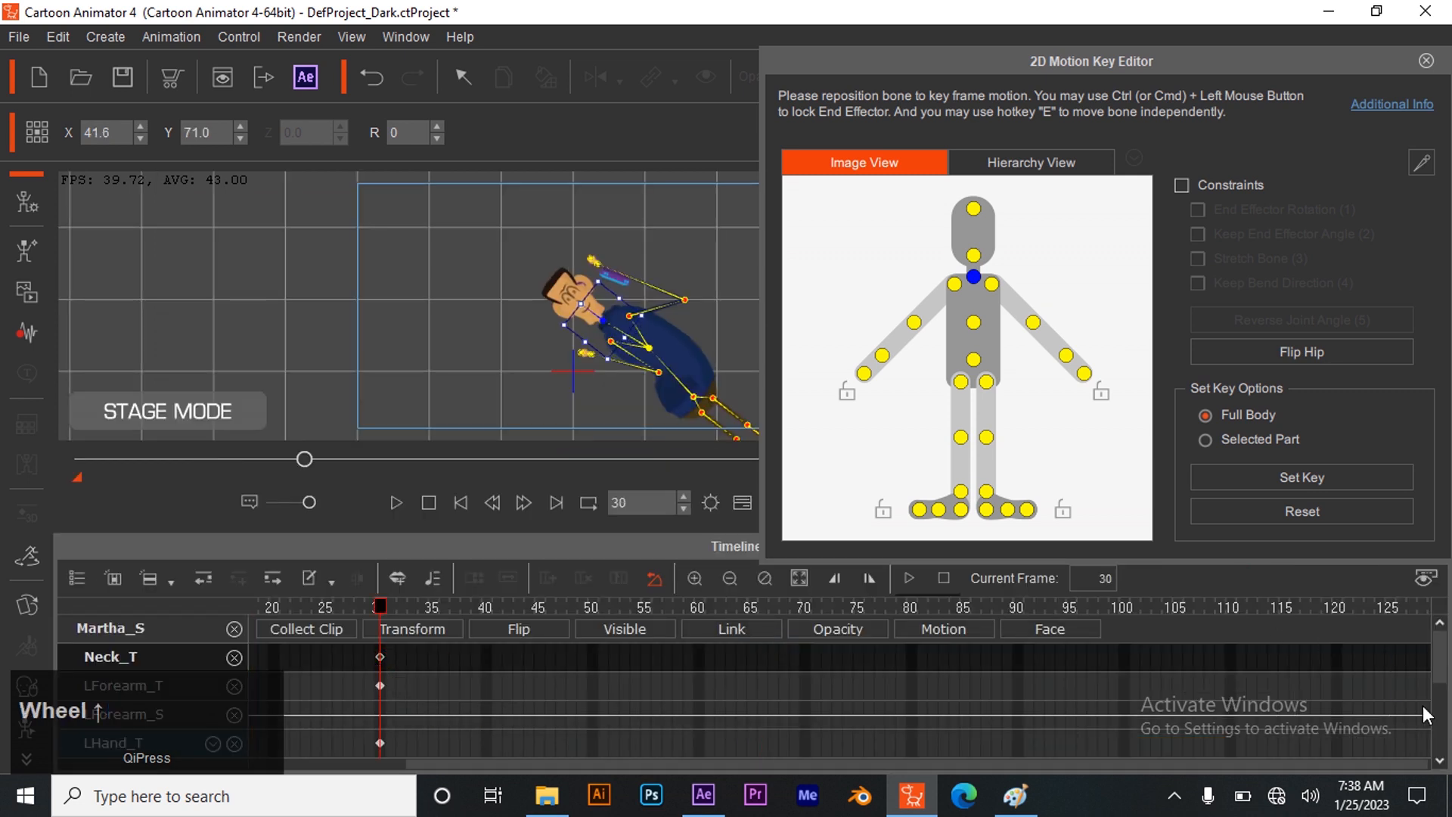
click(953, 629)
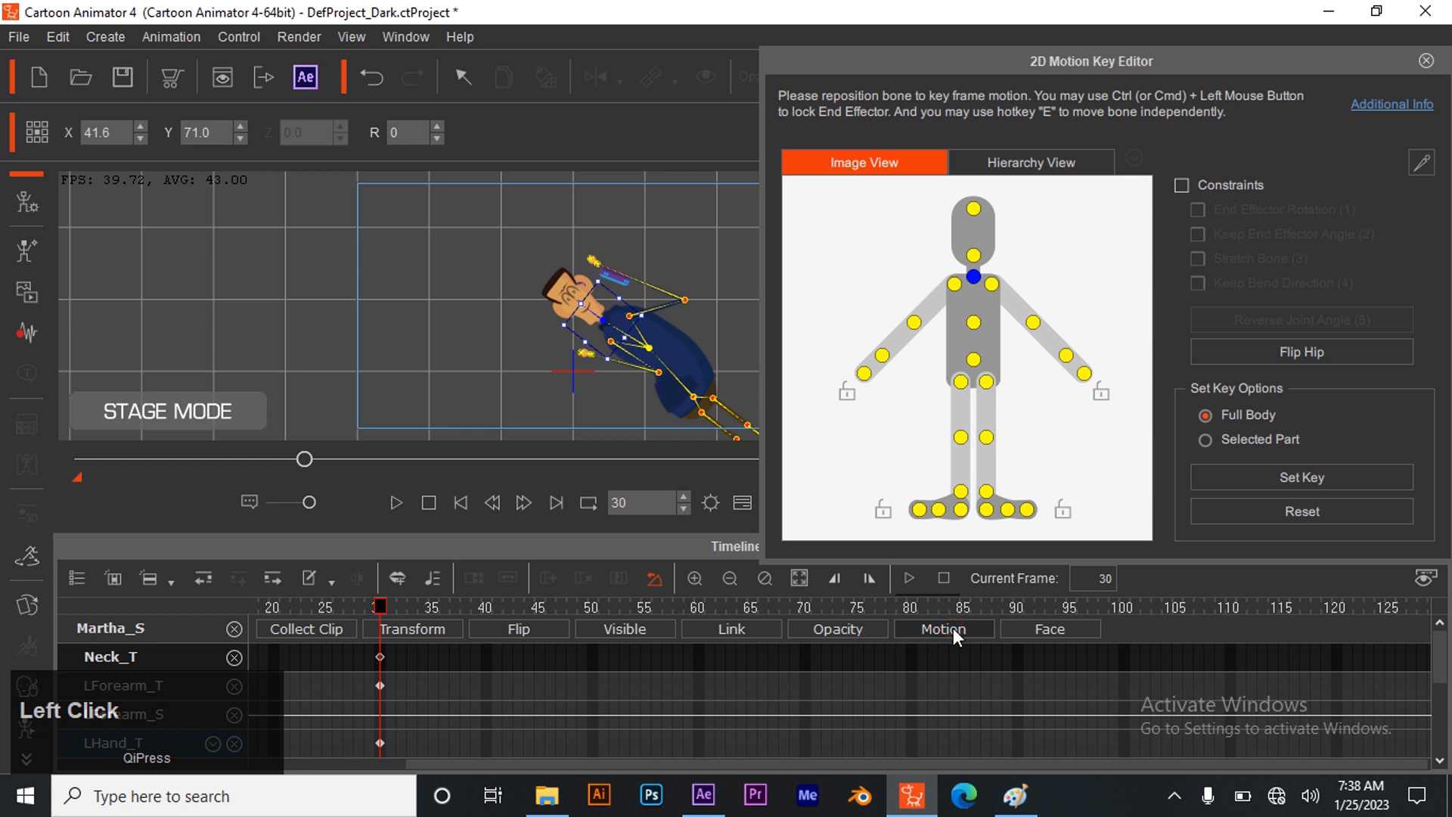
click(176, 691)
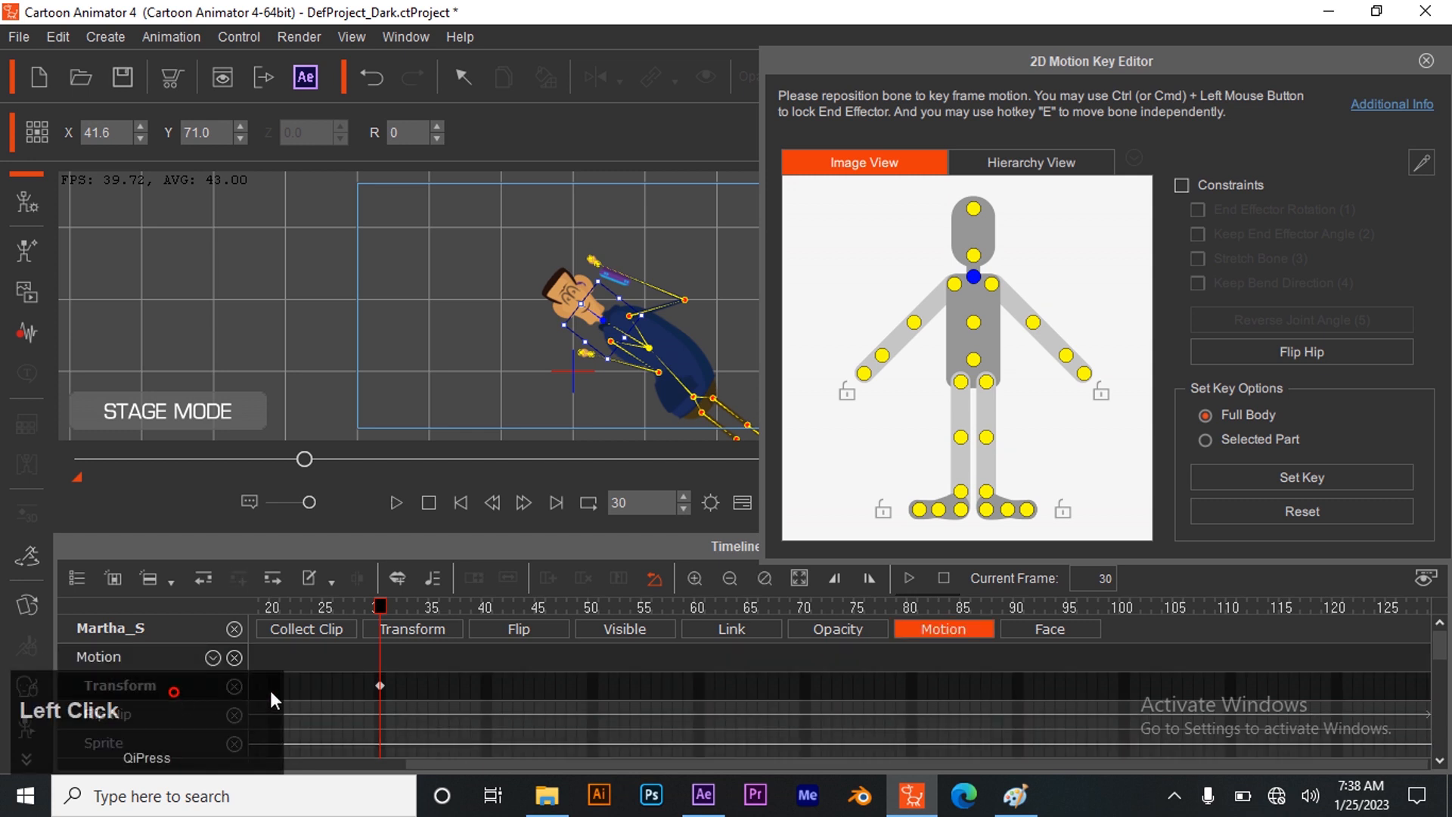
drag(378, 682, 316, 685)
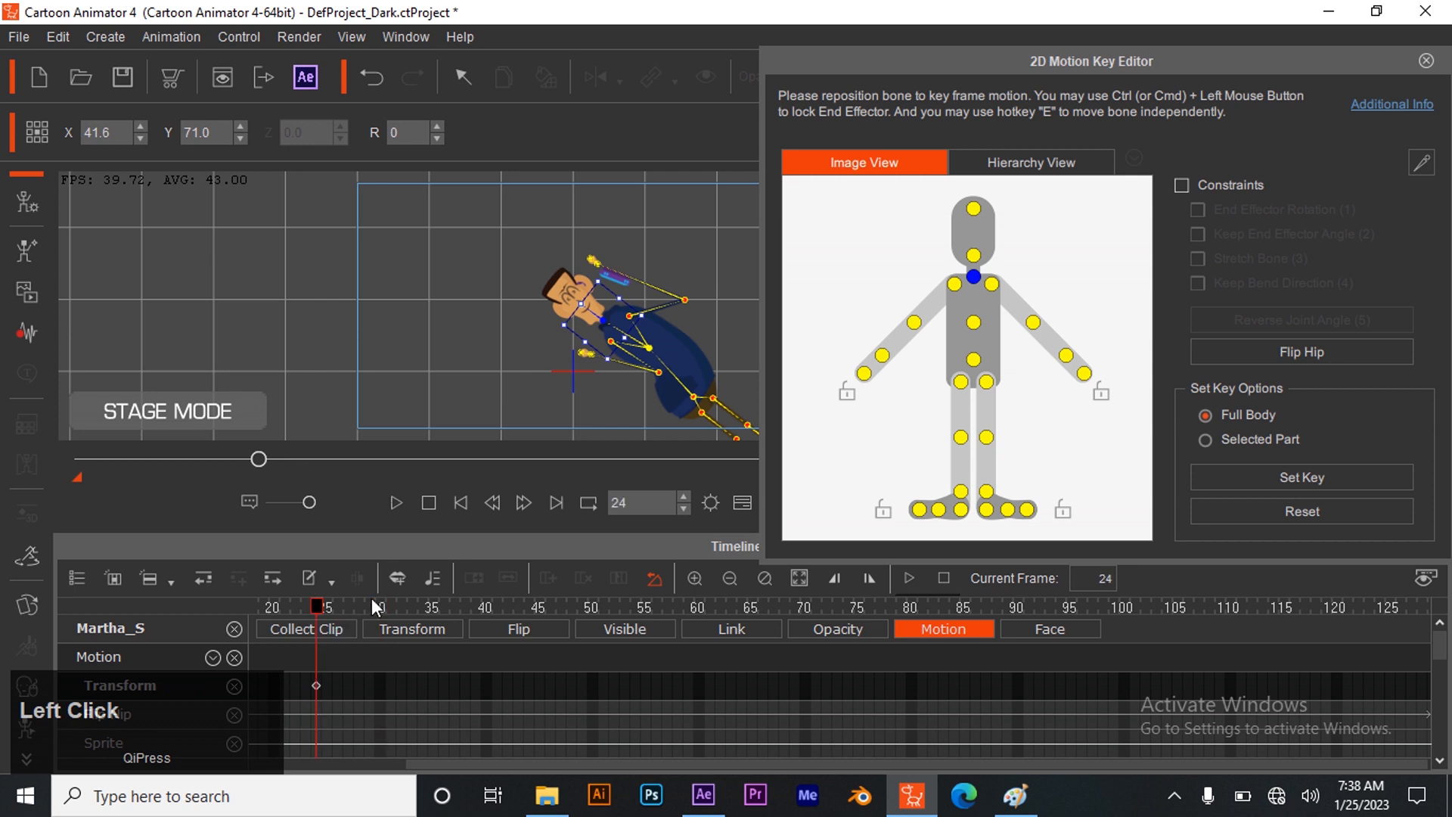
drag(818, 762, 638, 762)
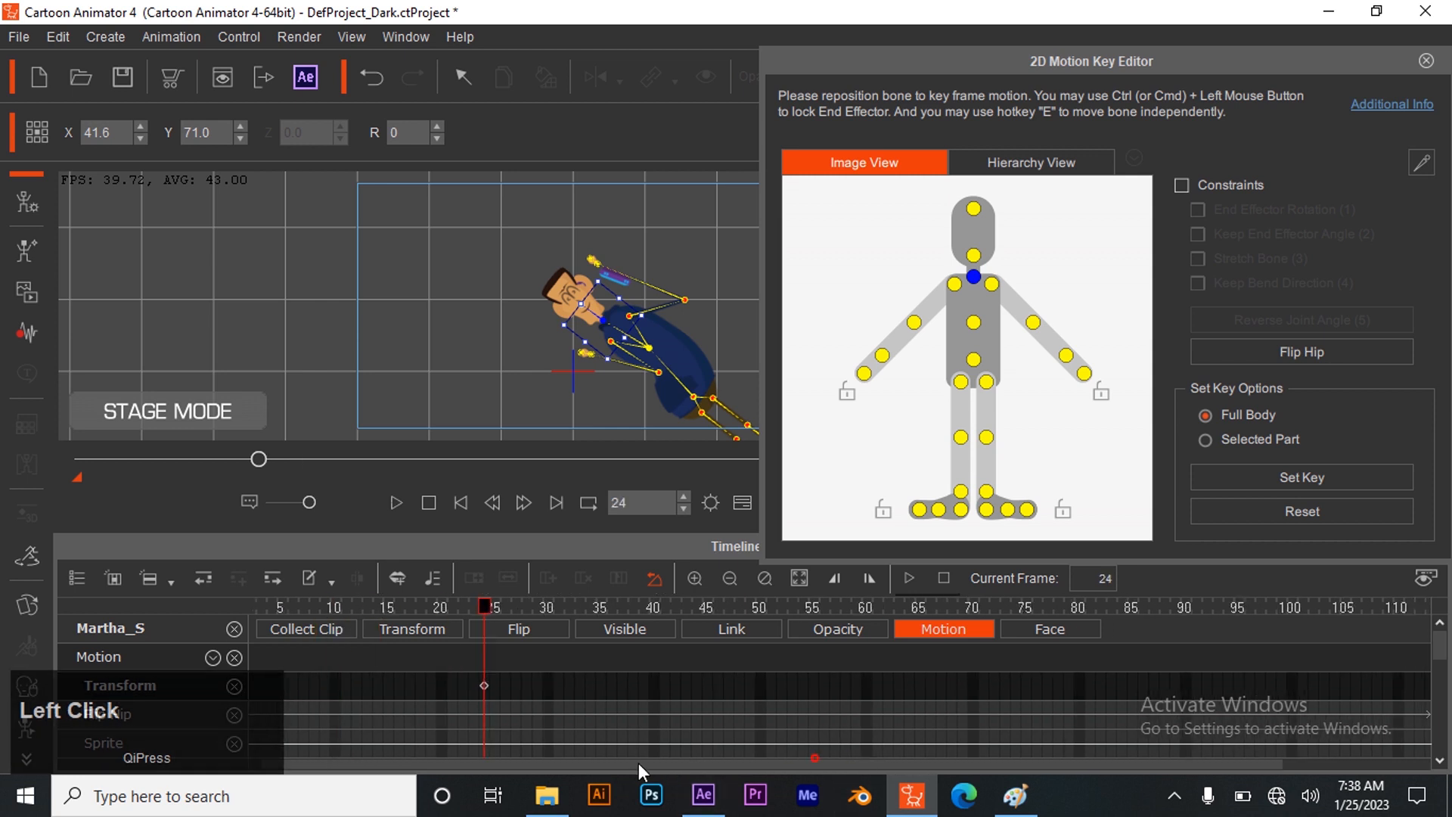
drag(495, 602, 408, 665)
drag(500, 685, 403, 686)
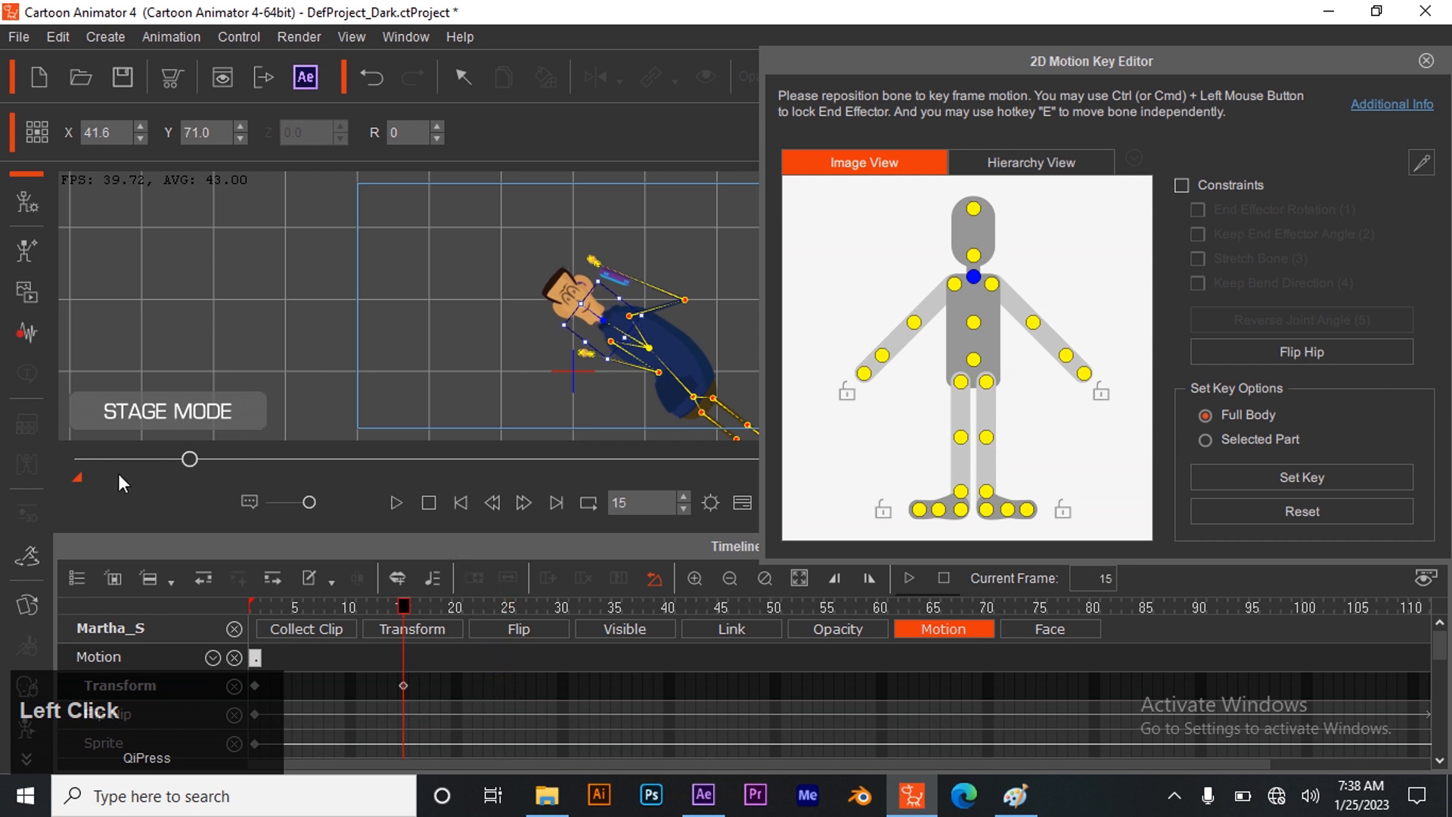
- Play back the retimed head movement, return to frame 1 and close the 2D Motion Key Editor
drag(189, 458, 26, 474)
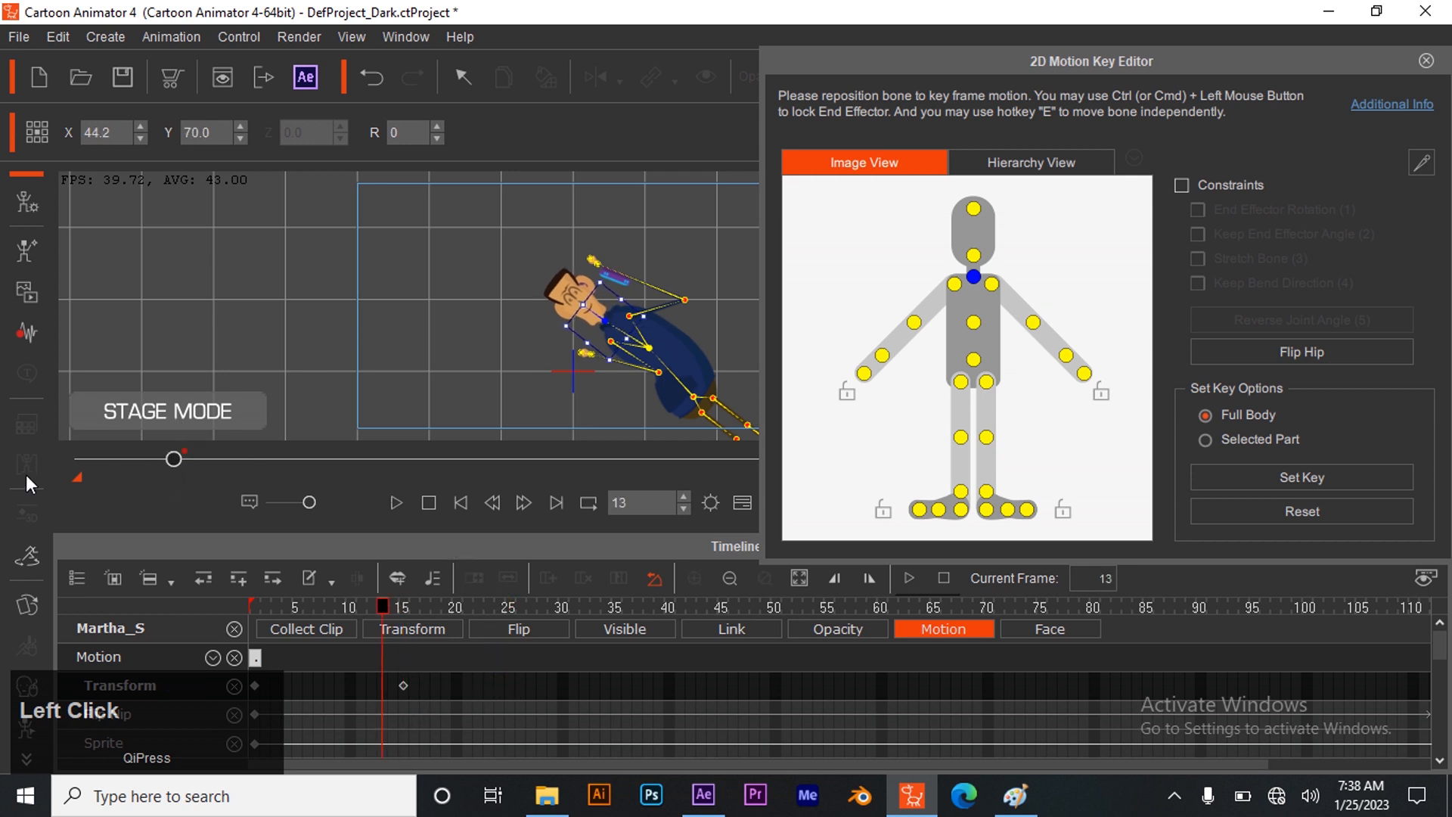
click(393, 511)
click(427, 507)
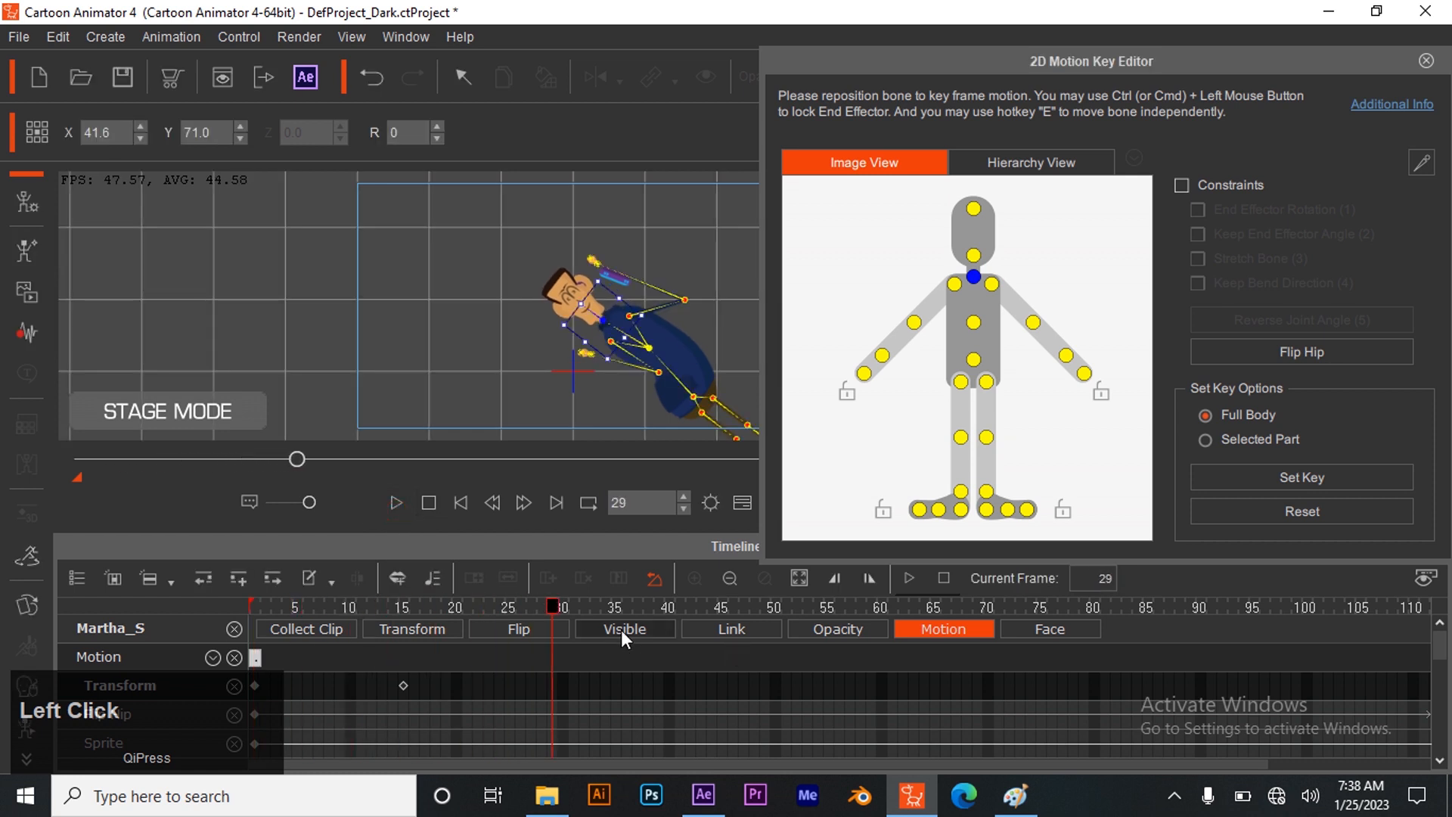
drag(558, 611, 238, 648)
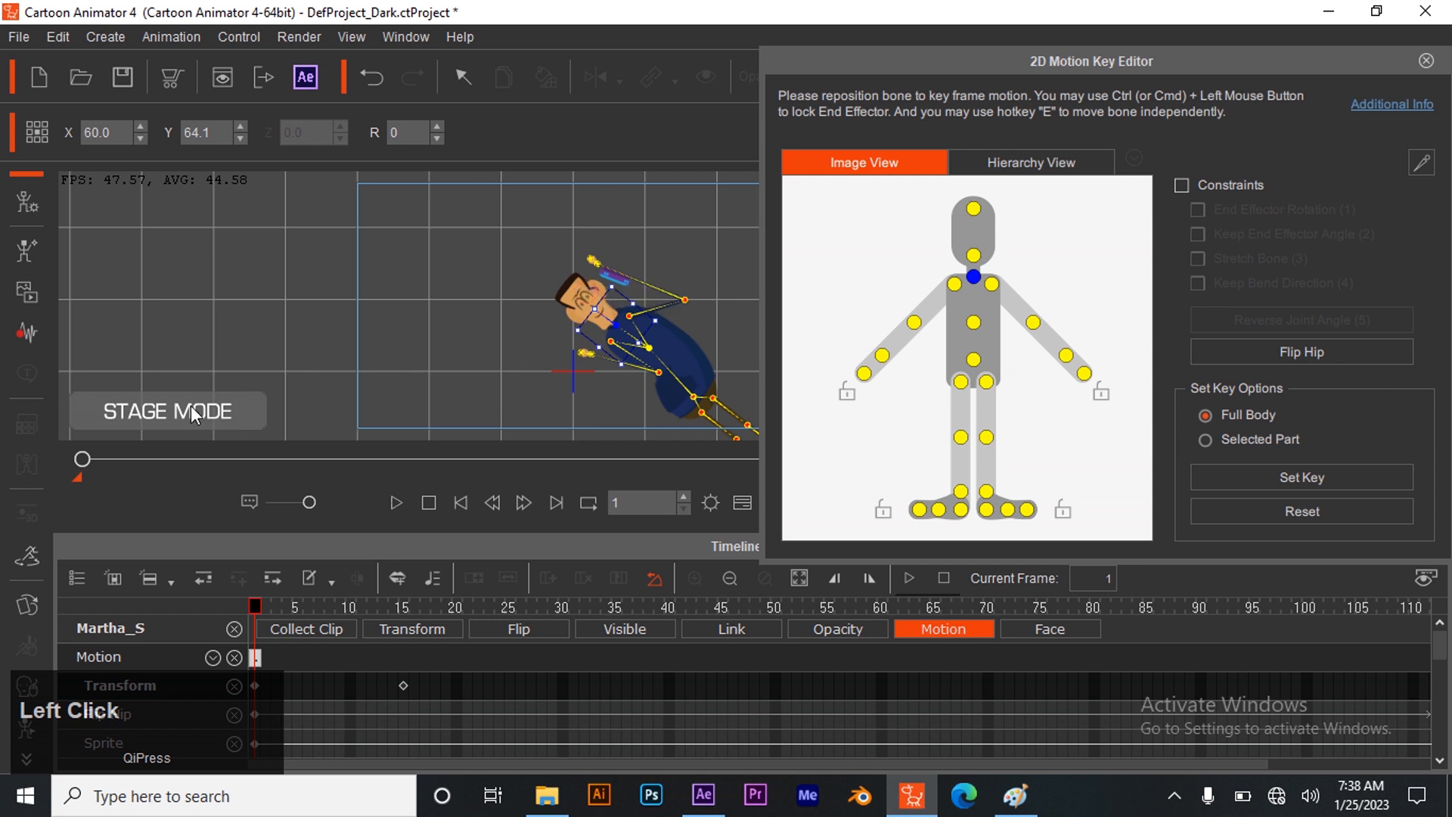
click(1426, 61)
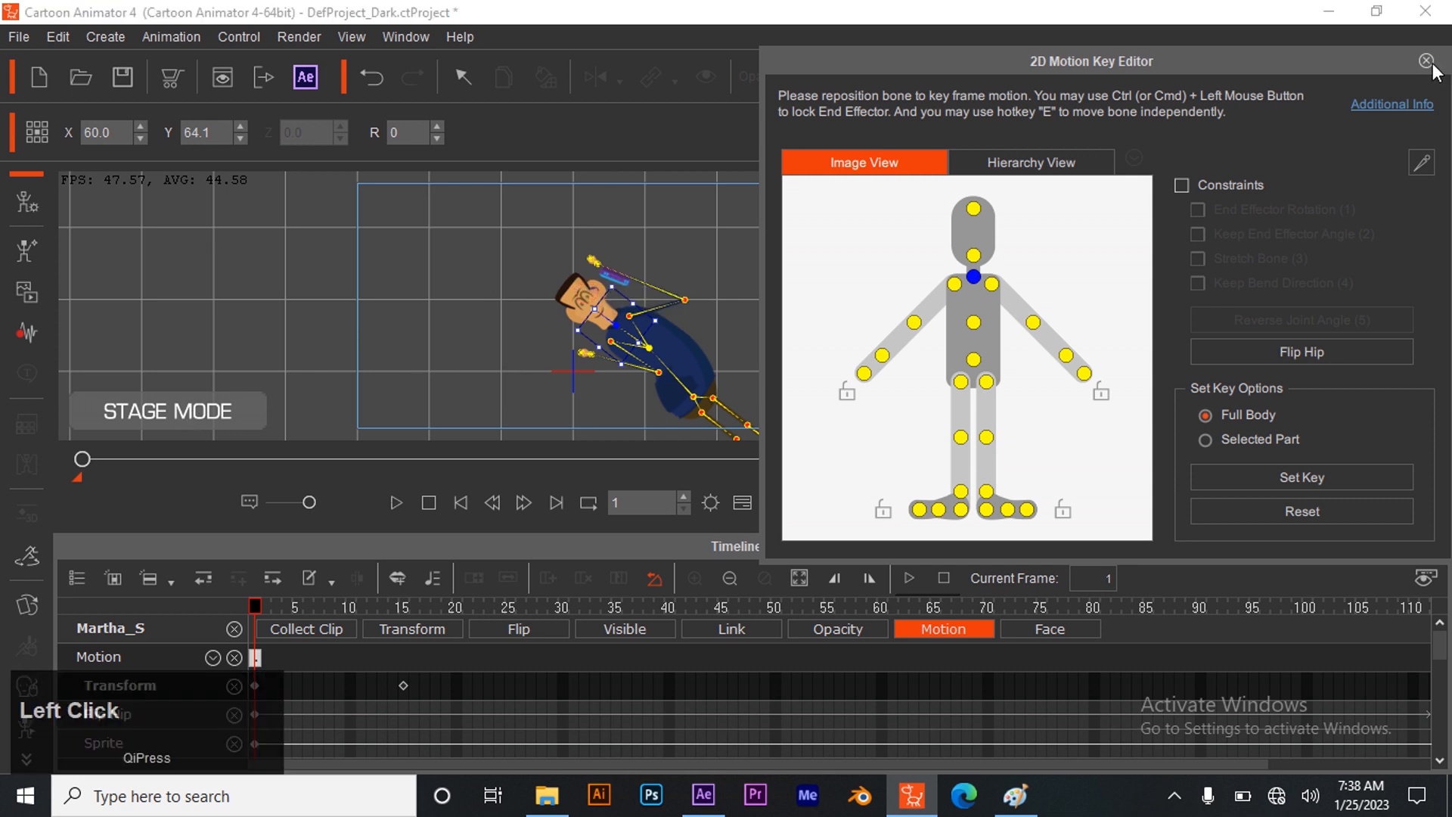
- In the Face Key Editor, turn Ethan's face toward his right hand at frame 1 and back toward his chest at frame 15
key(k)
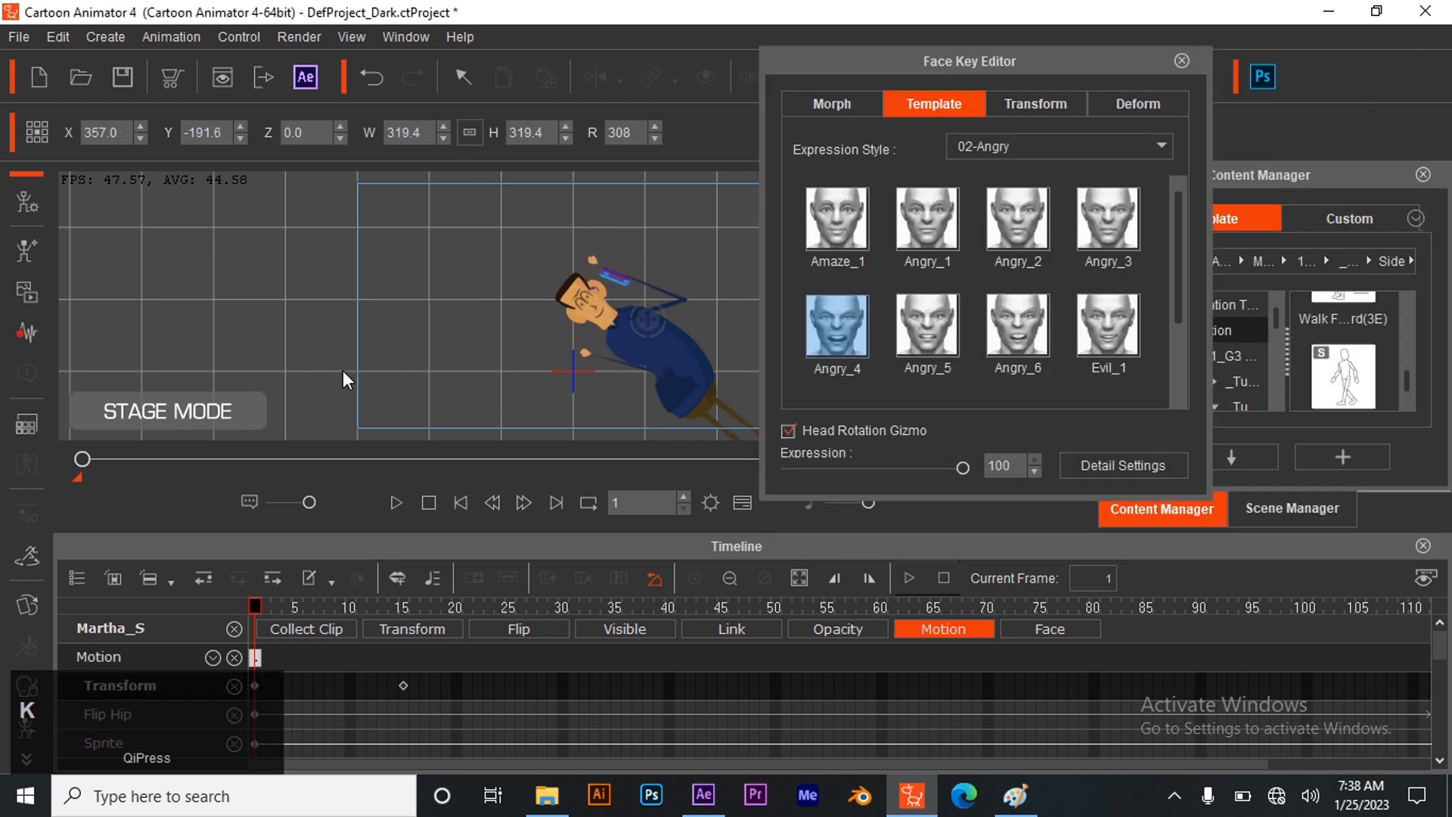
drag(645, 319, 578, 327)
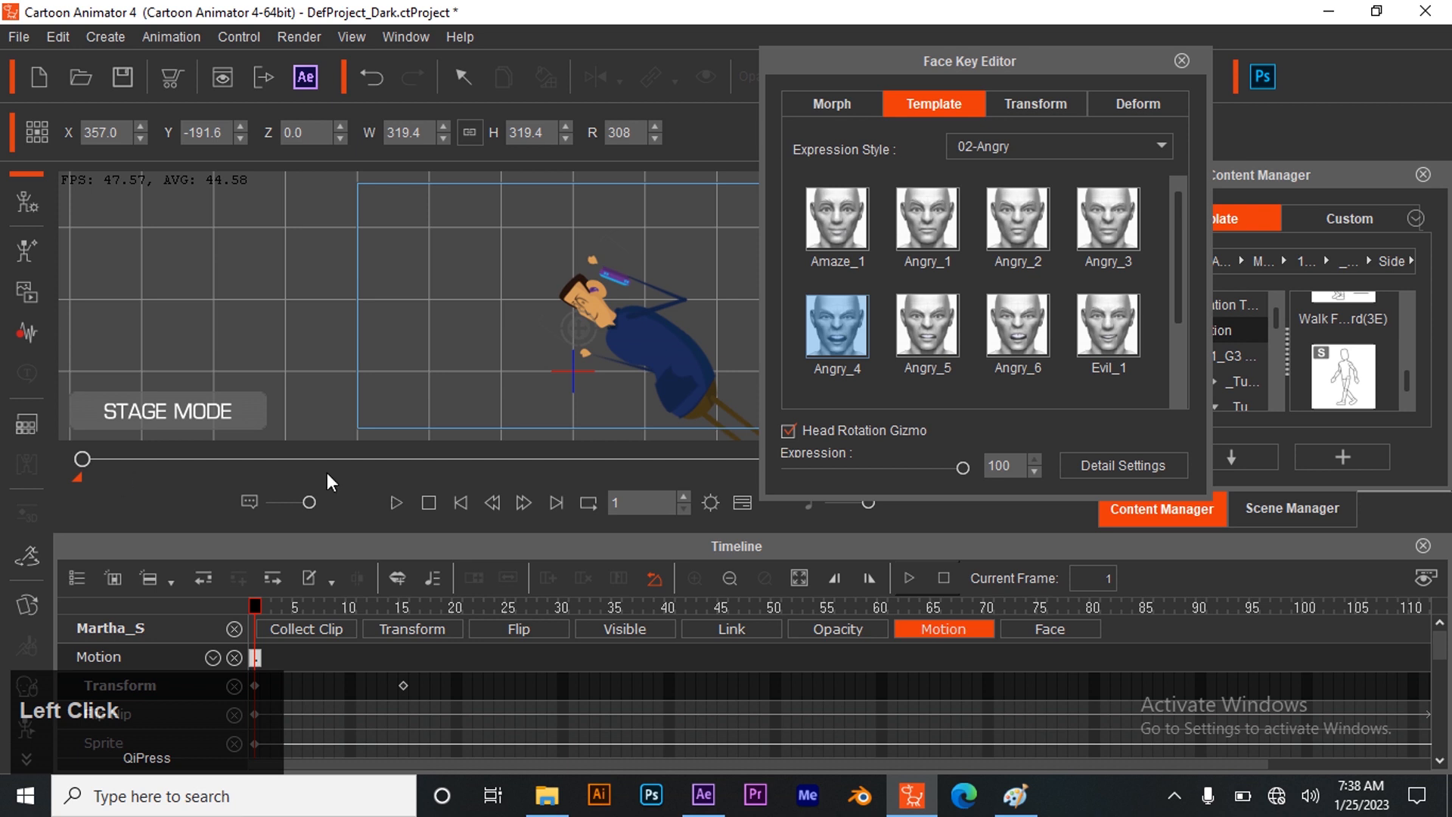
drag(252, 604, 401, 624)
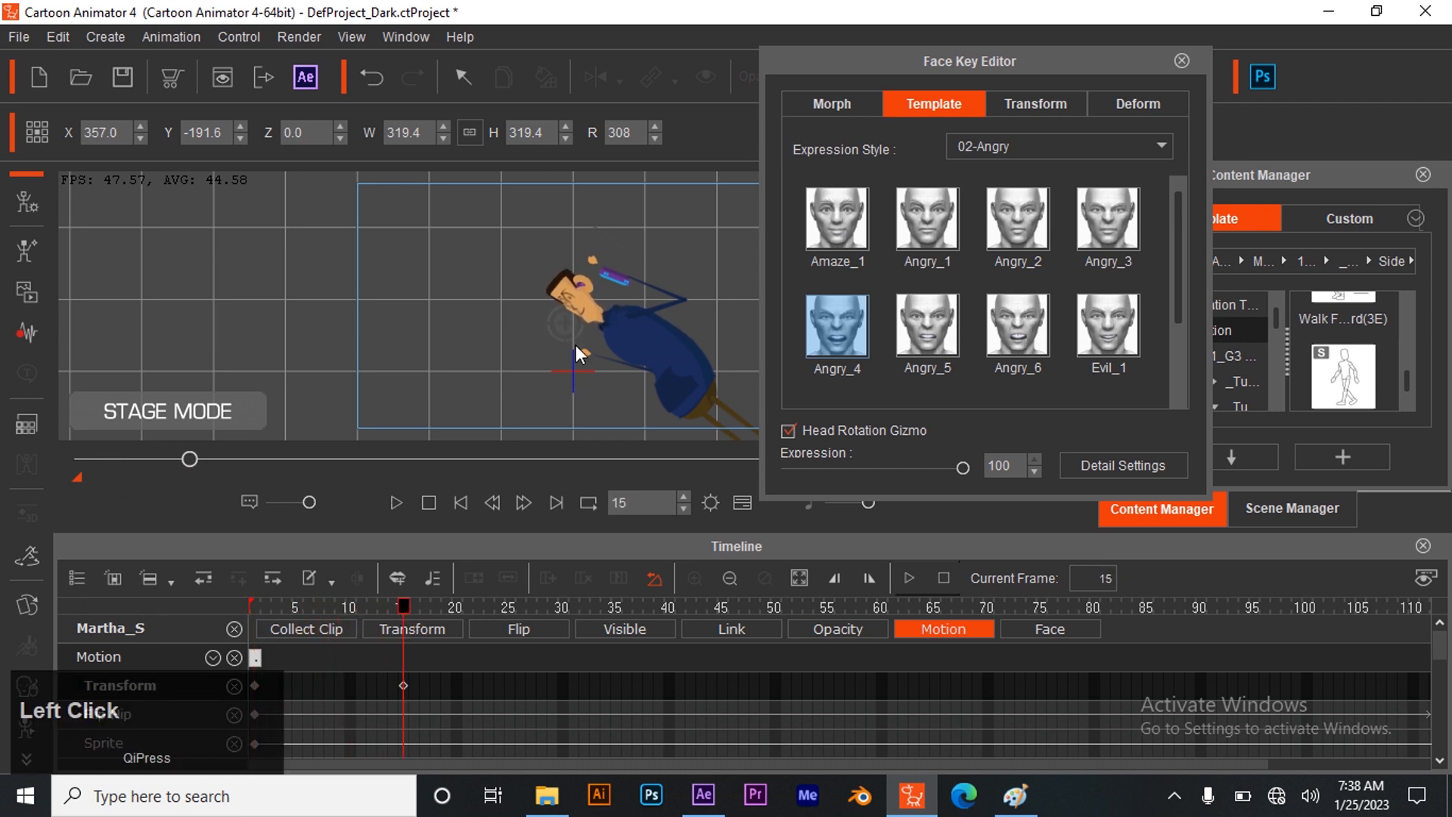
drag(562, 311, 653, 328)
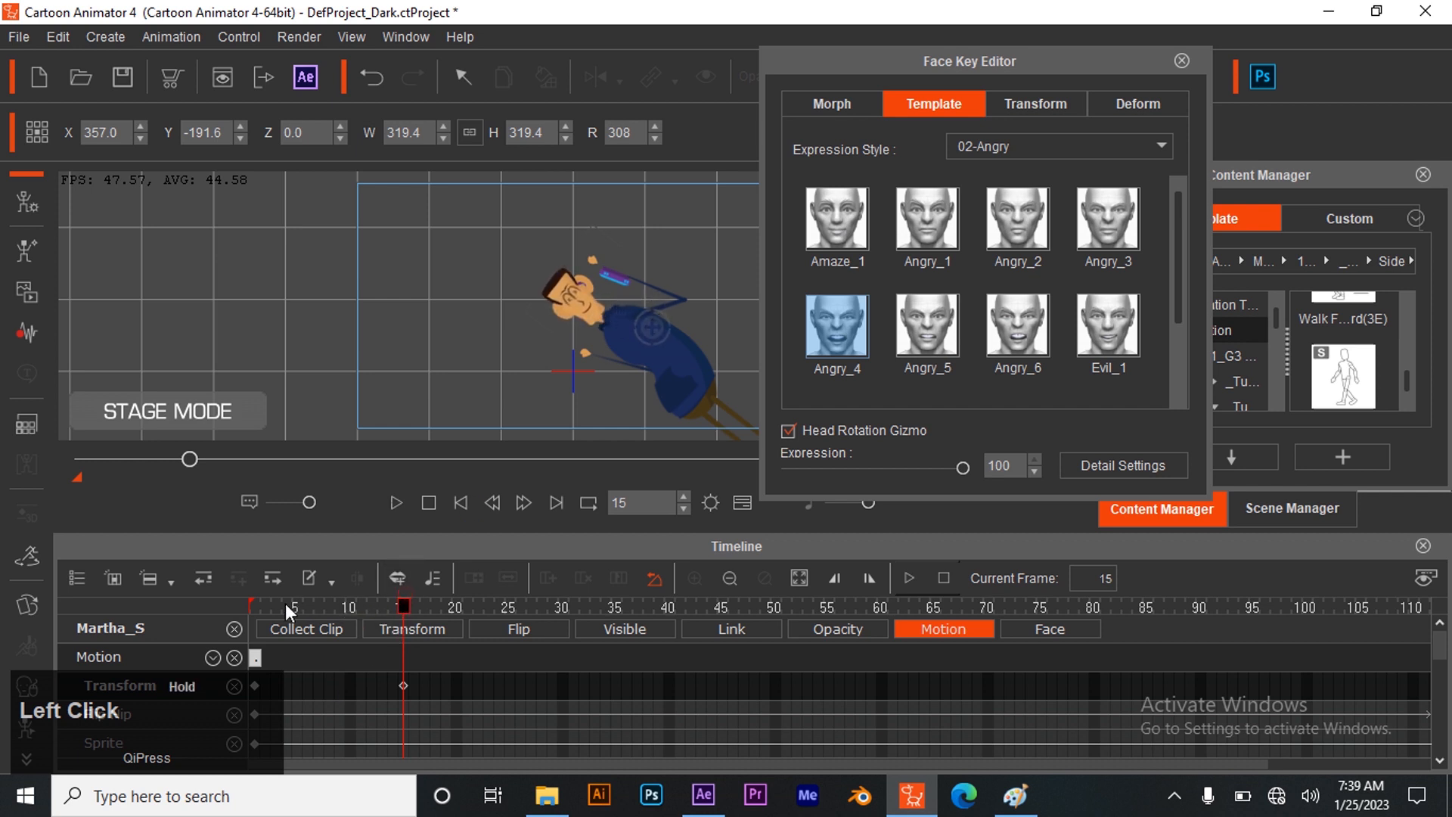
- Play back the head turn from frame 1 and check the pose at frame 15
drag(402, 598, 174, 613)
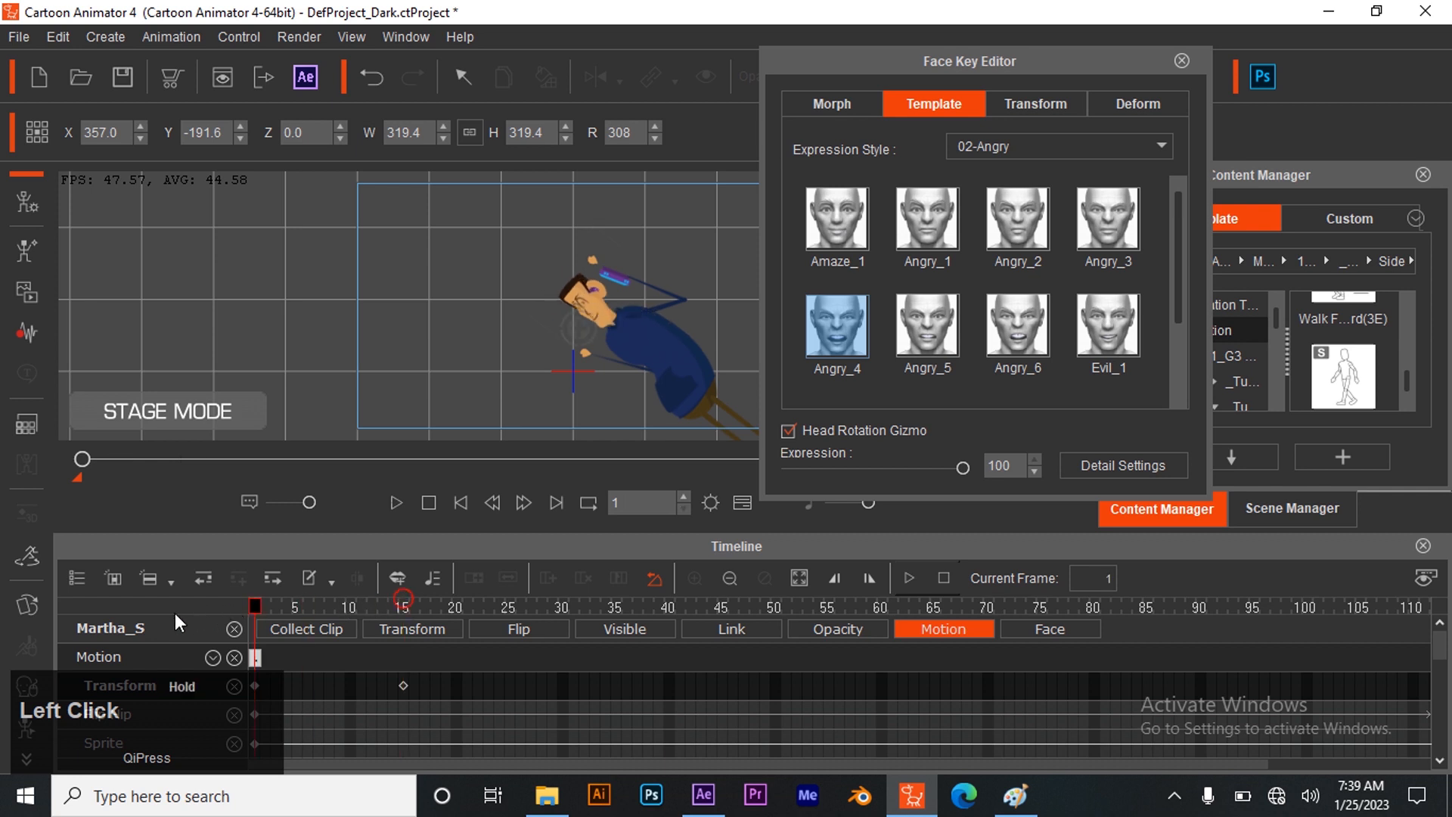
click(396, 503)
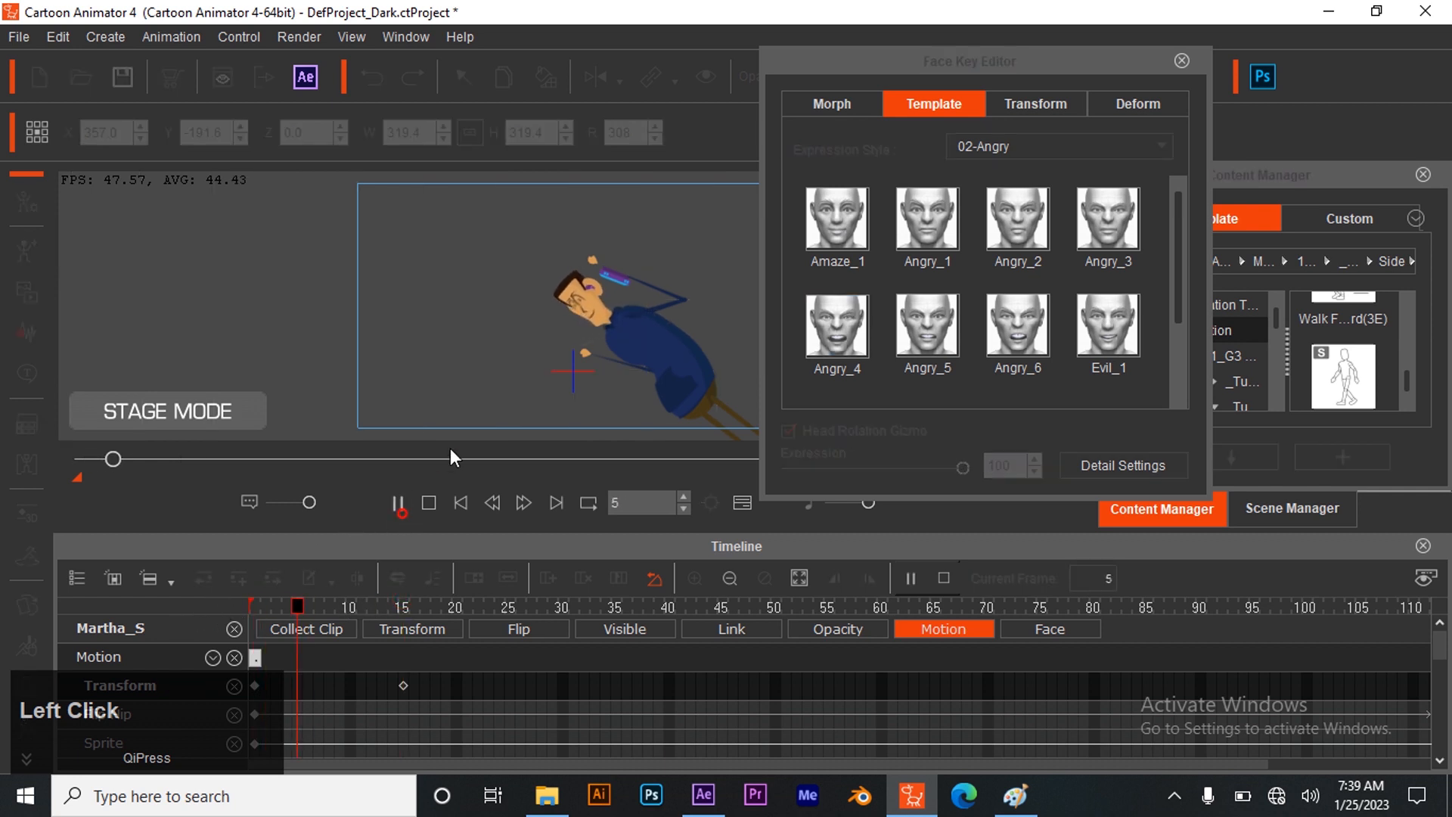
click(401, 501)
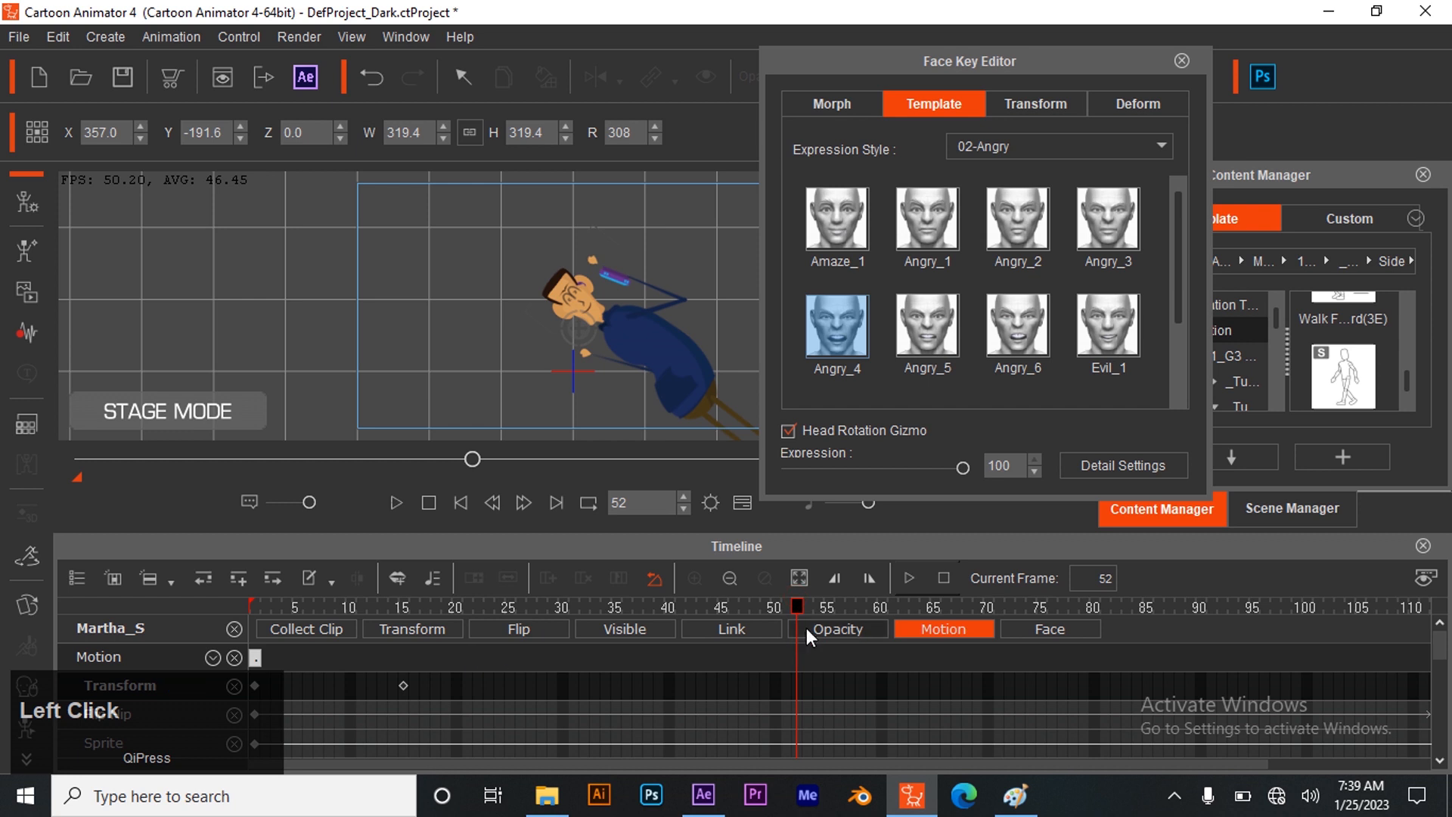
drag(801, 600, 403, 713)
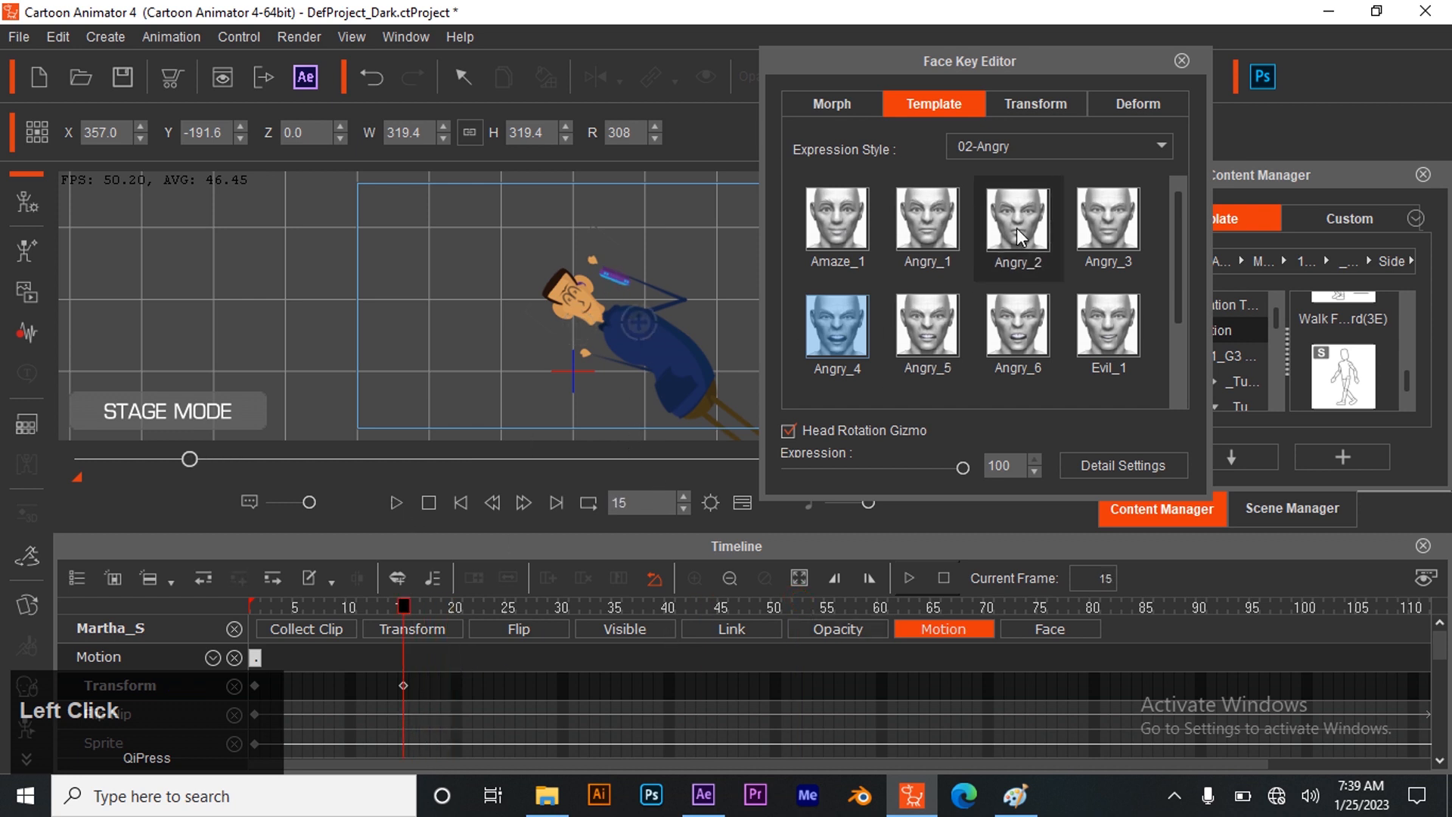
- Key the facial expressions Angry_1 at frame 1, Amaze_1 at frame 15 and Angry_1 at frame 30
drag(404, 605, 218, 610)
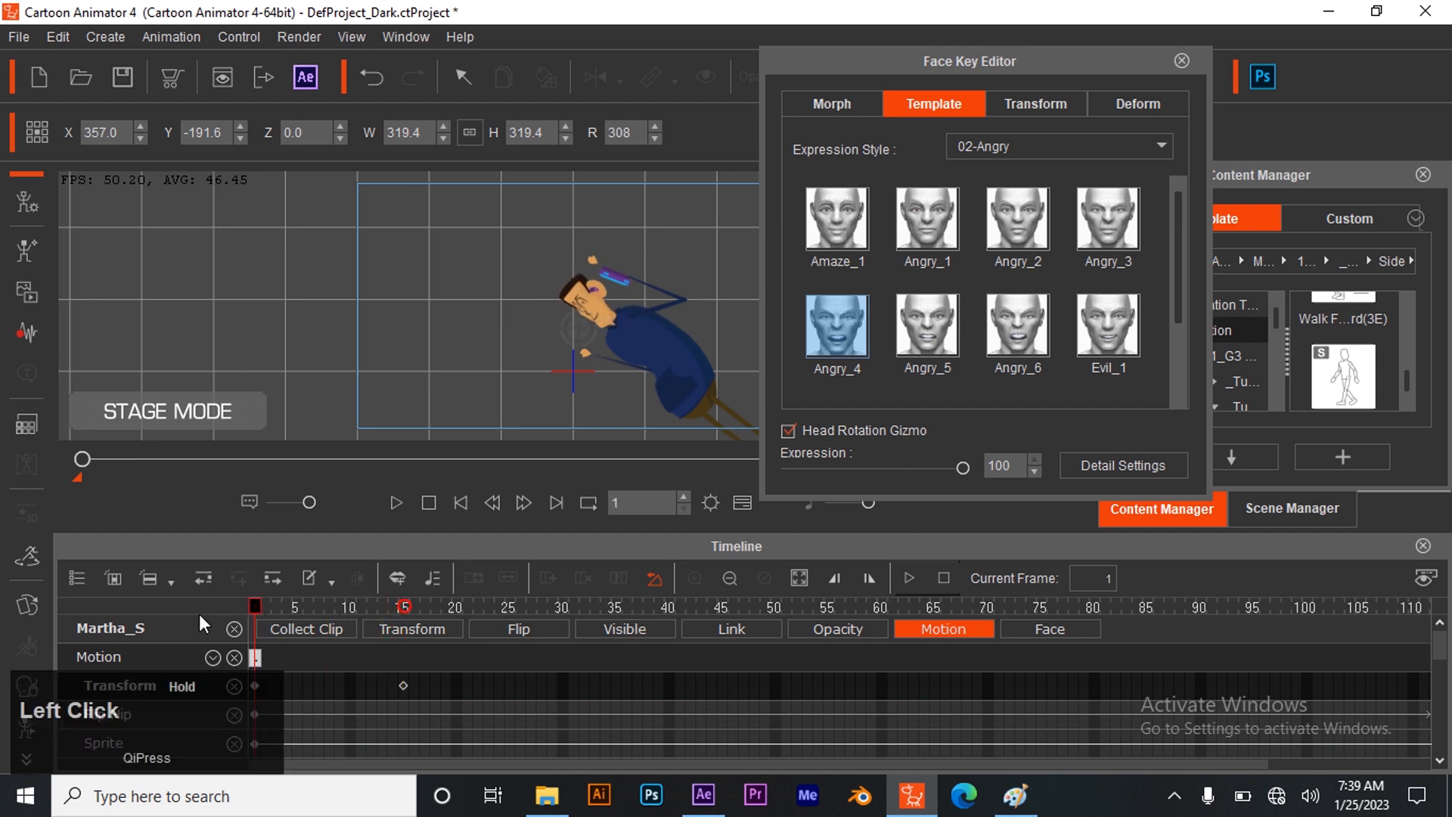
click(843, 225)
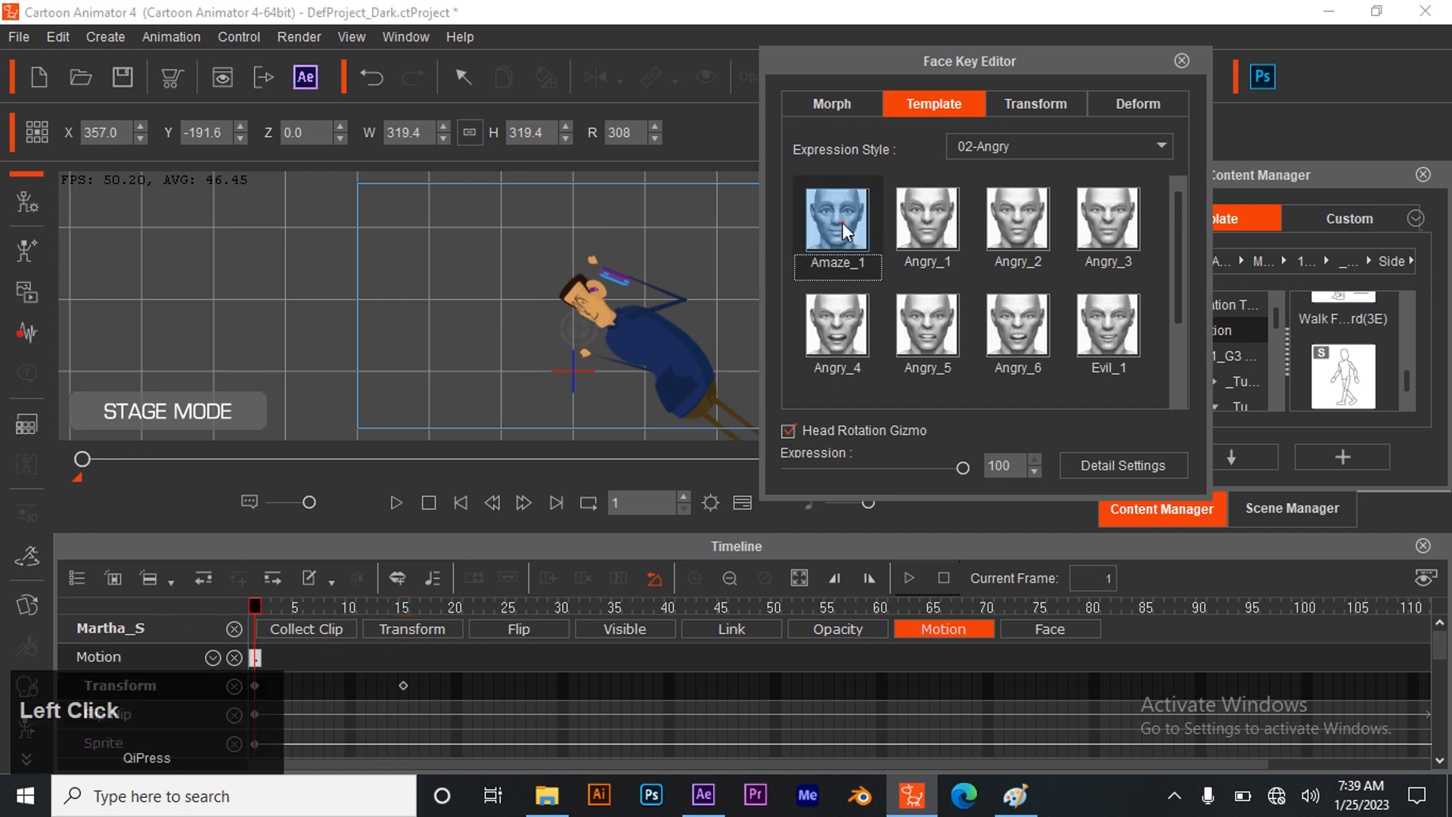
click(899, 230)
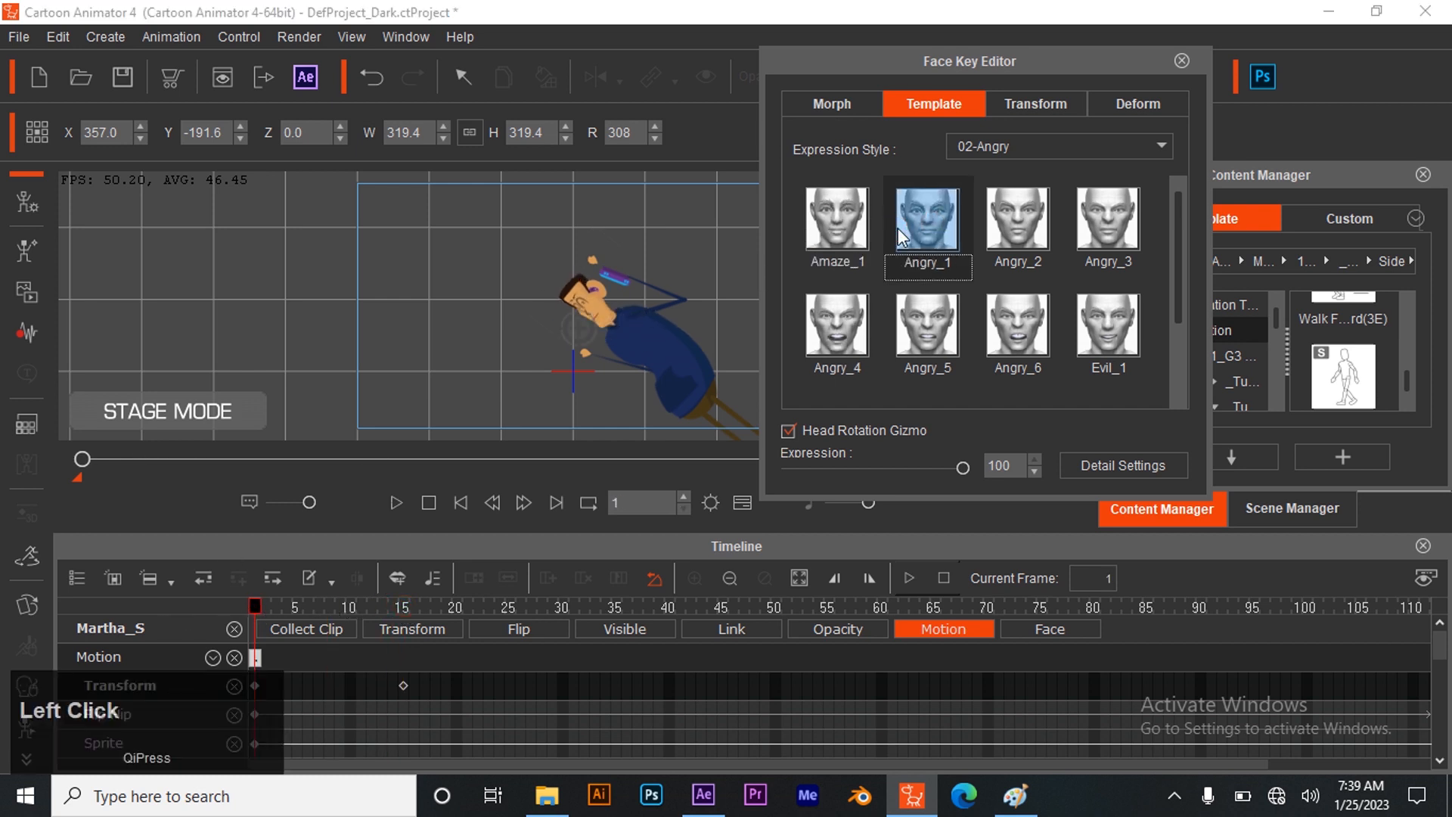
drag(257, 602, 401, 638)
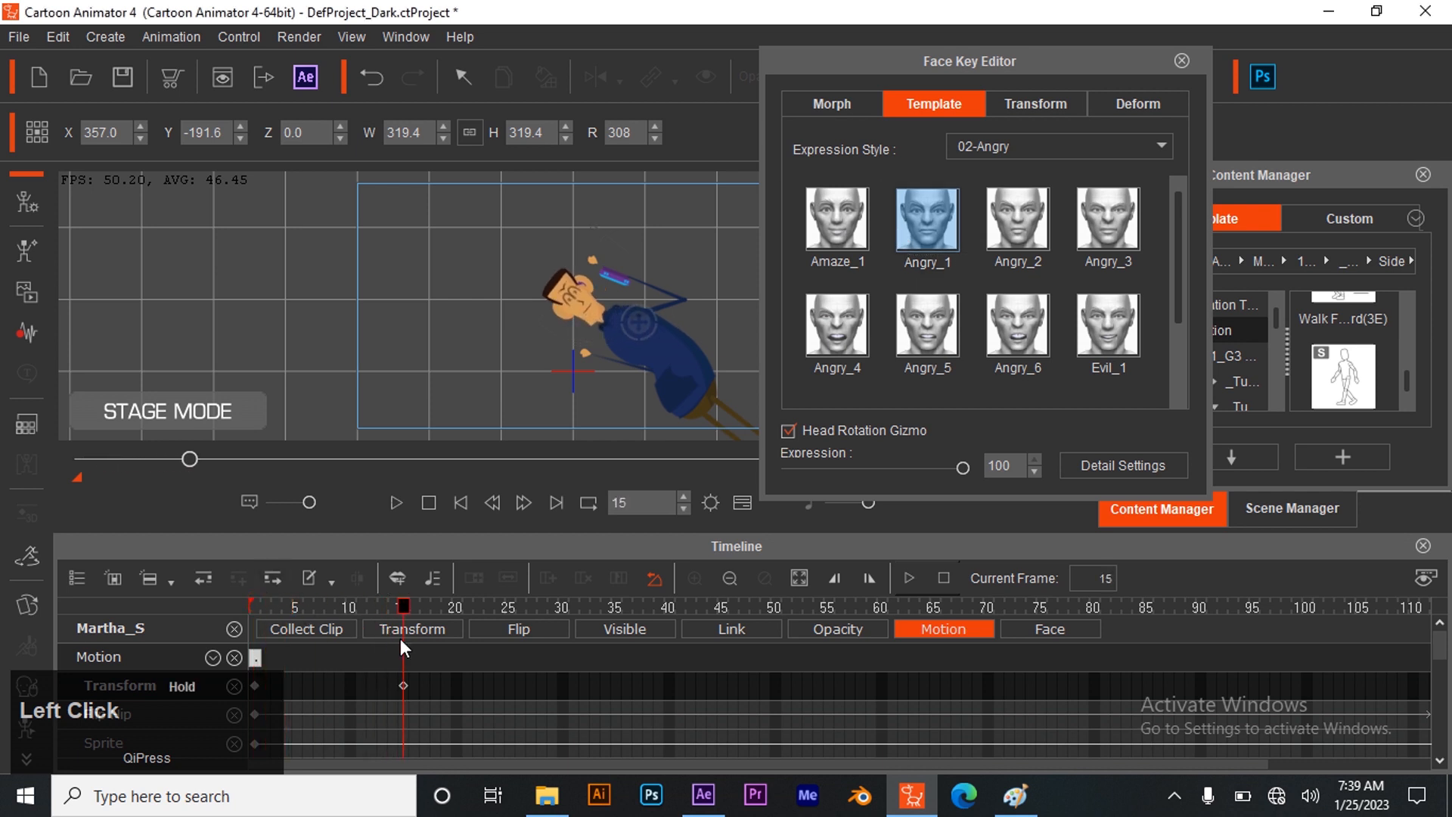
click(832, 243)
drag(402, 603, 565, 591)
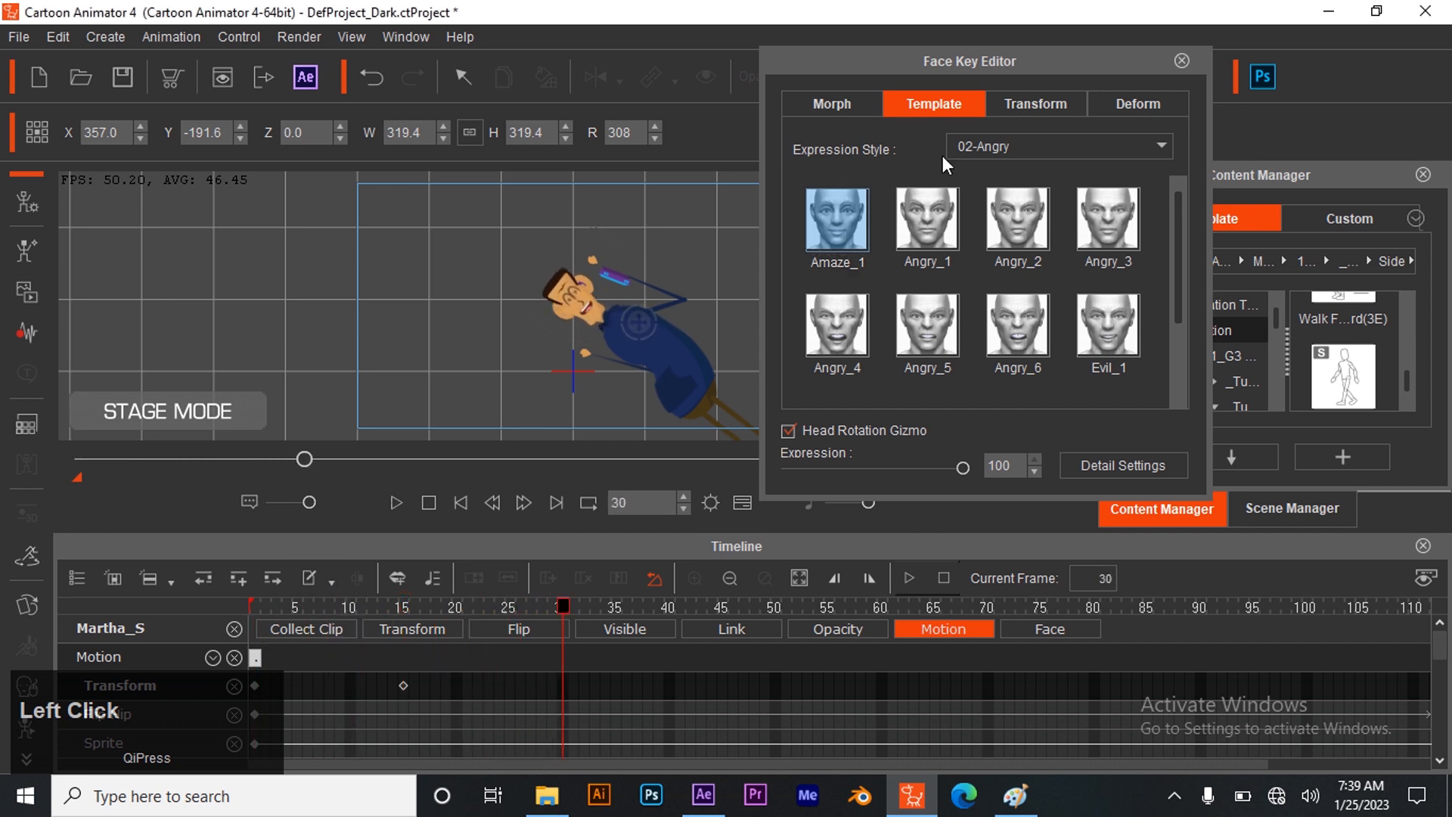
click(903, 234)
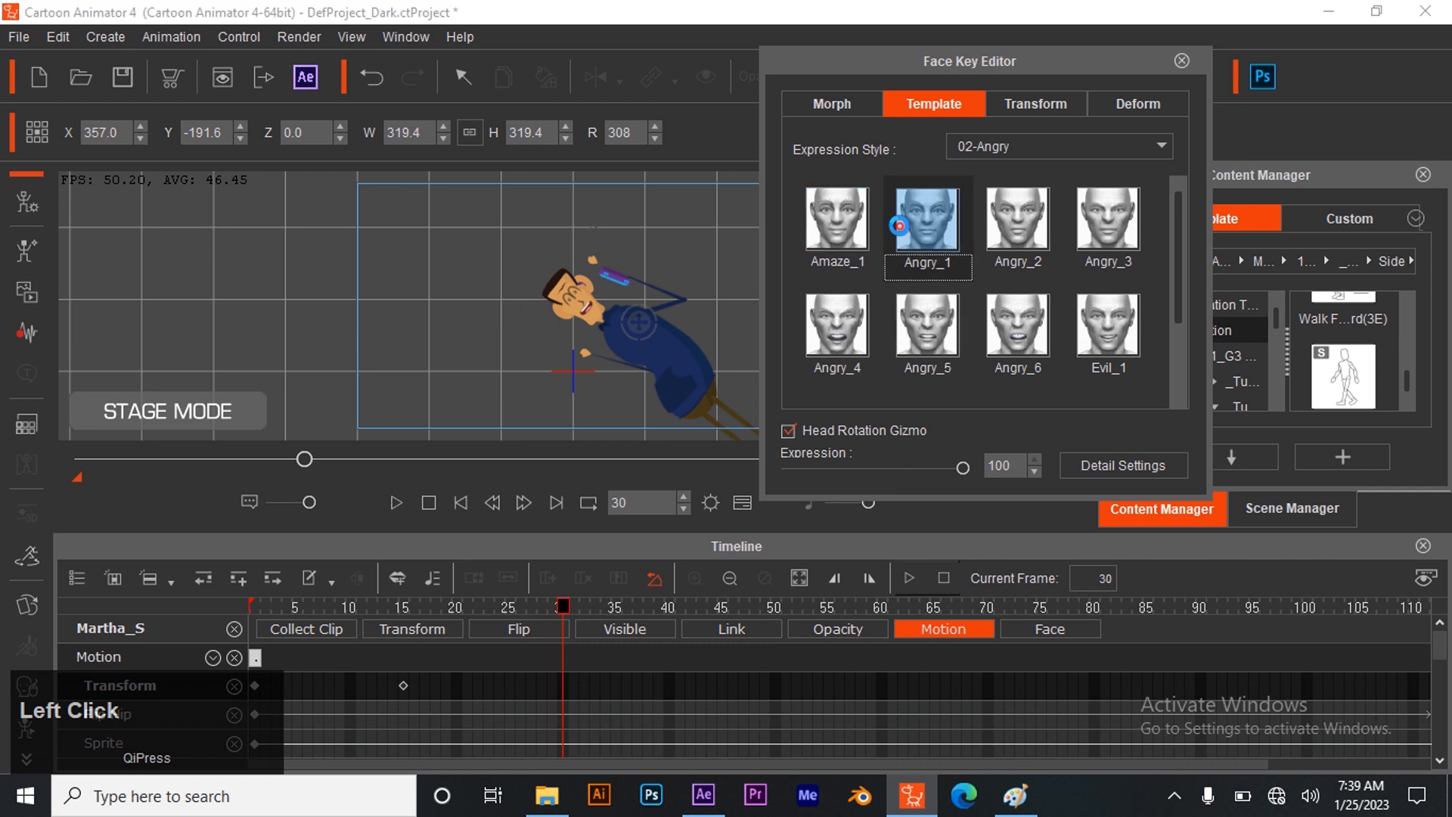
- Play back the expression changes from the start and apply the Angry_5 expression at frame 60
drag(558, 606, 11, 614)
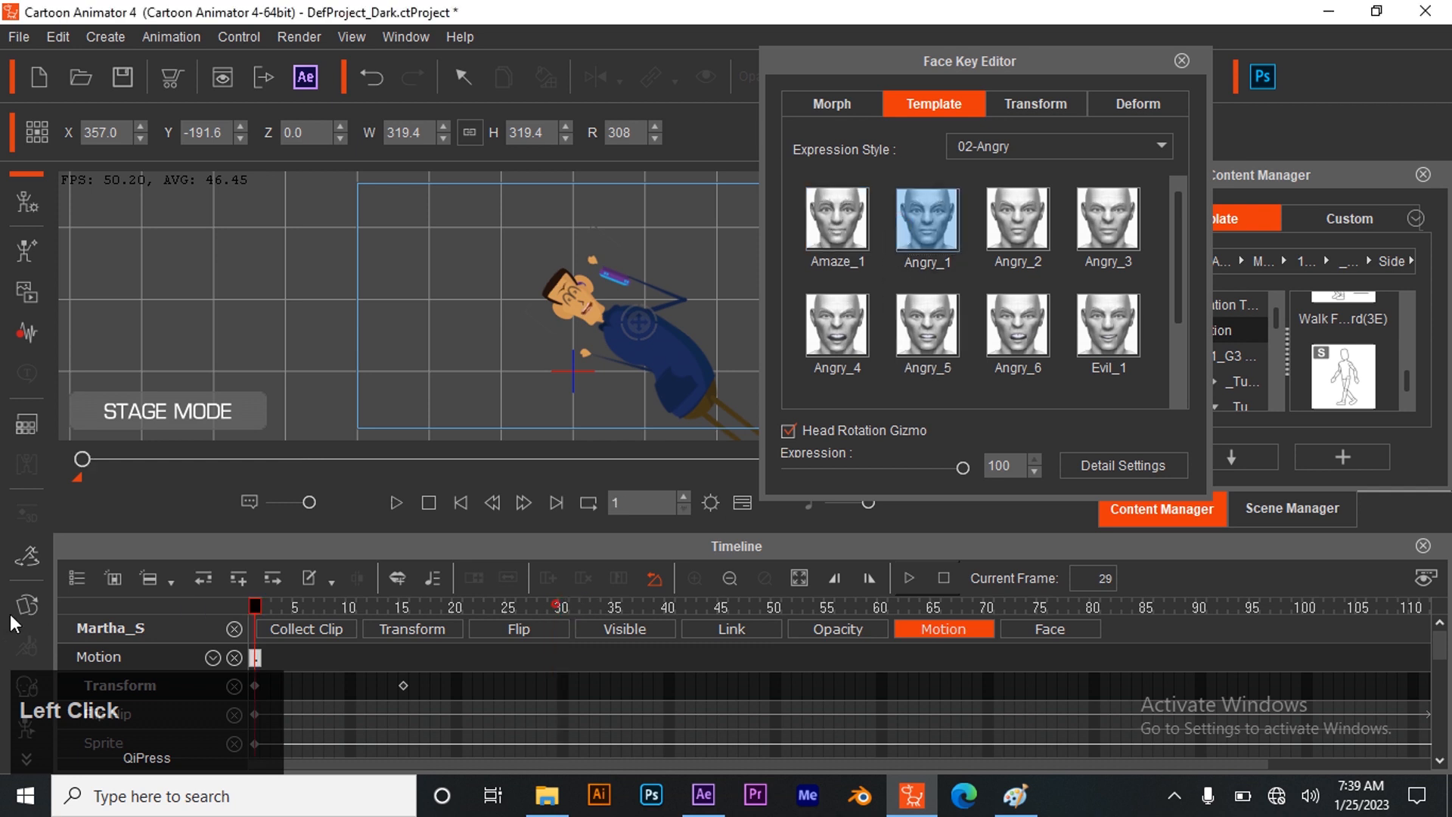
click(391, 503)
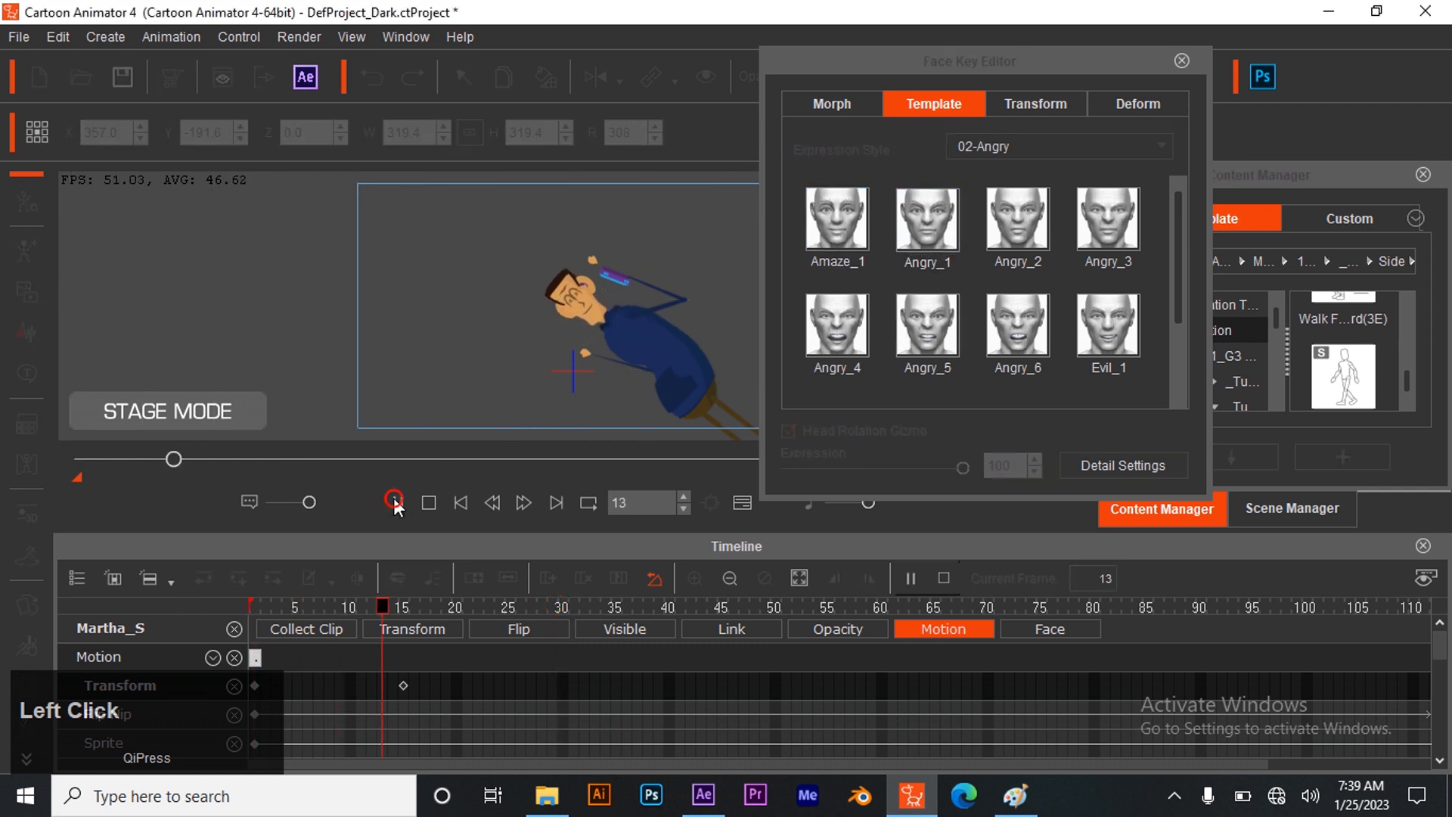
click(396, 504)
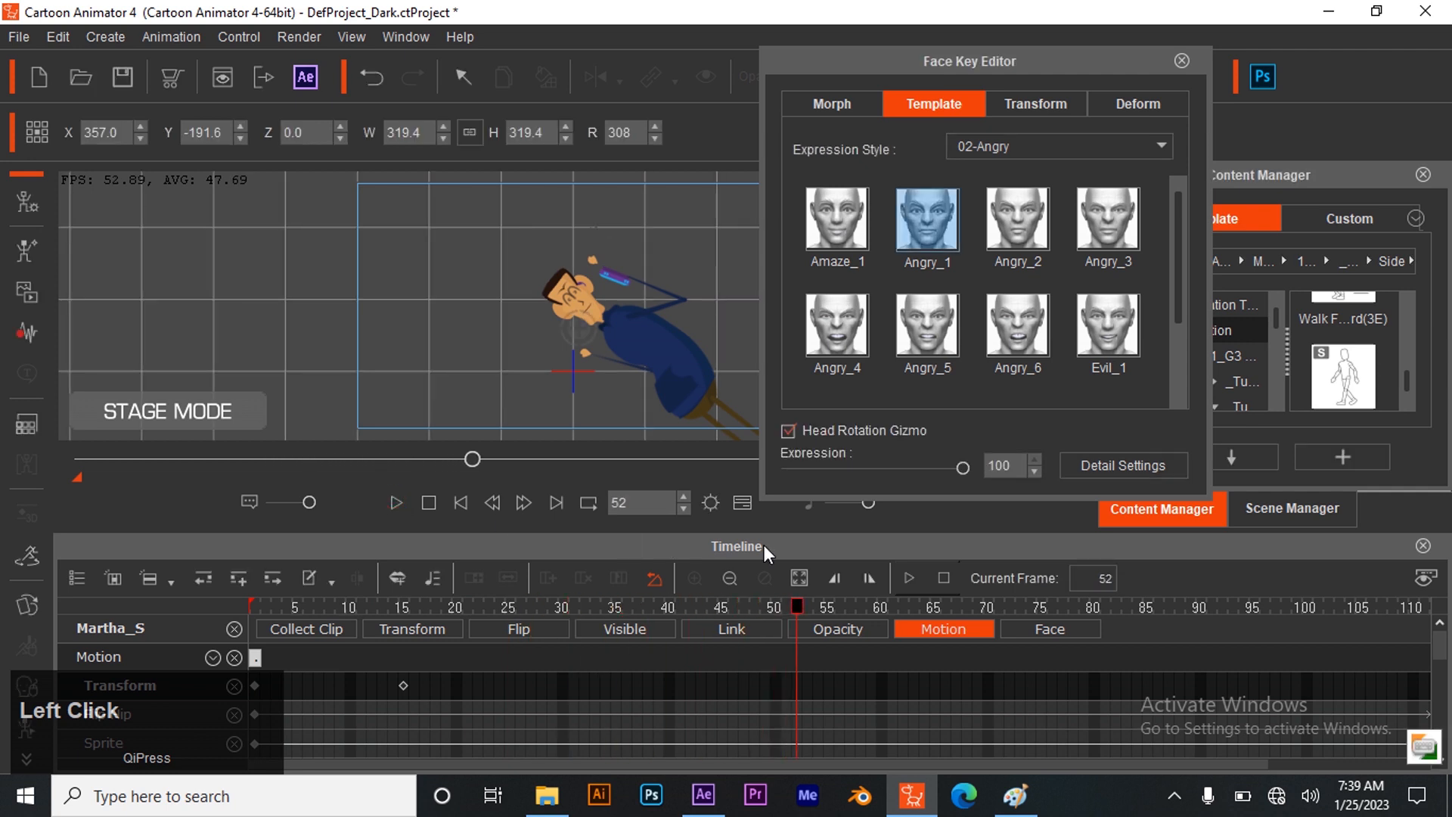
drag(522, 637, 881, 662)
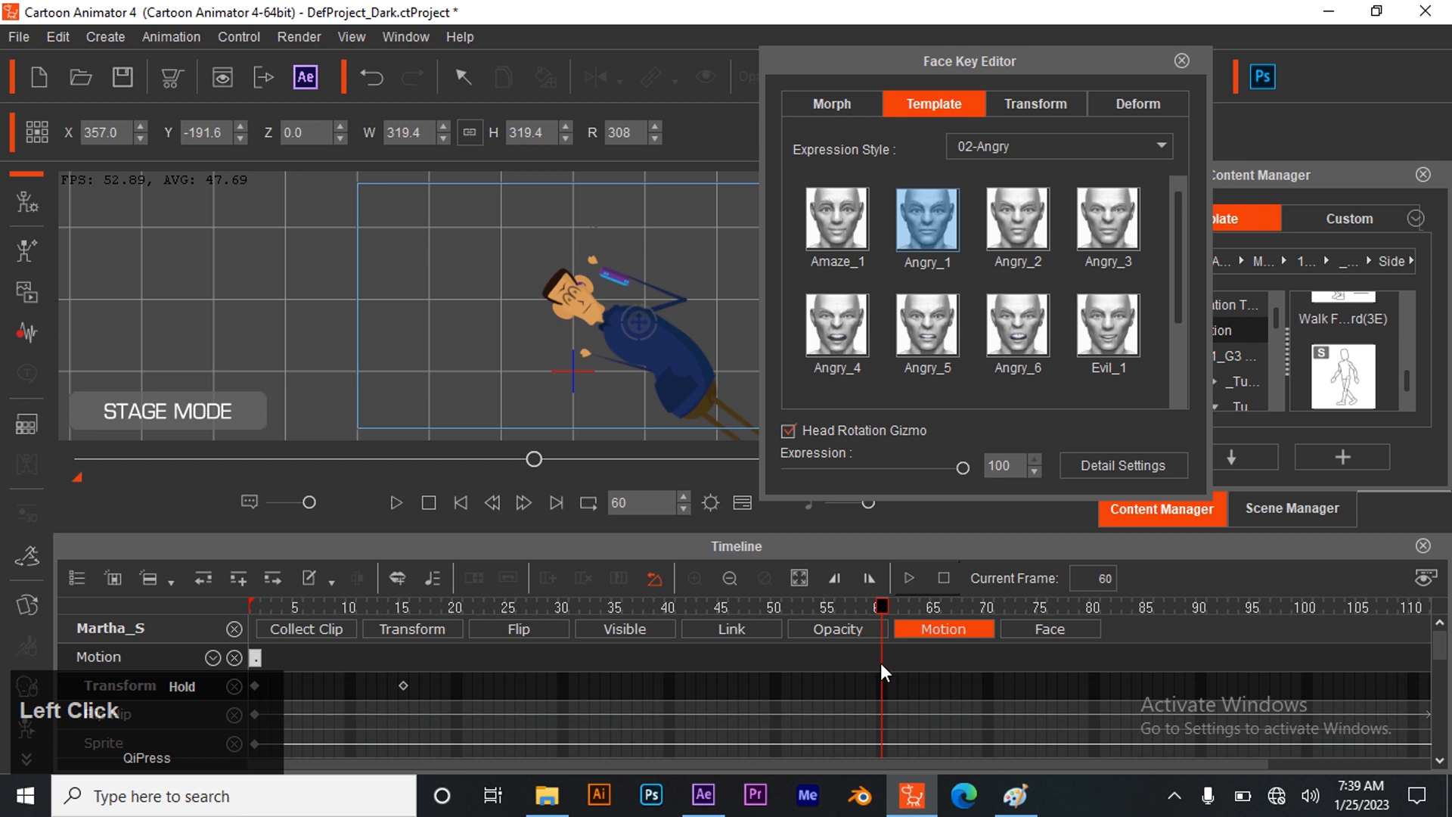
click(928, 378)
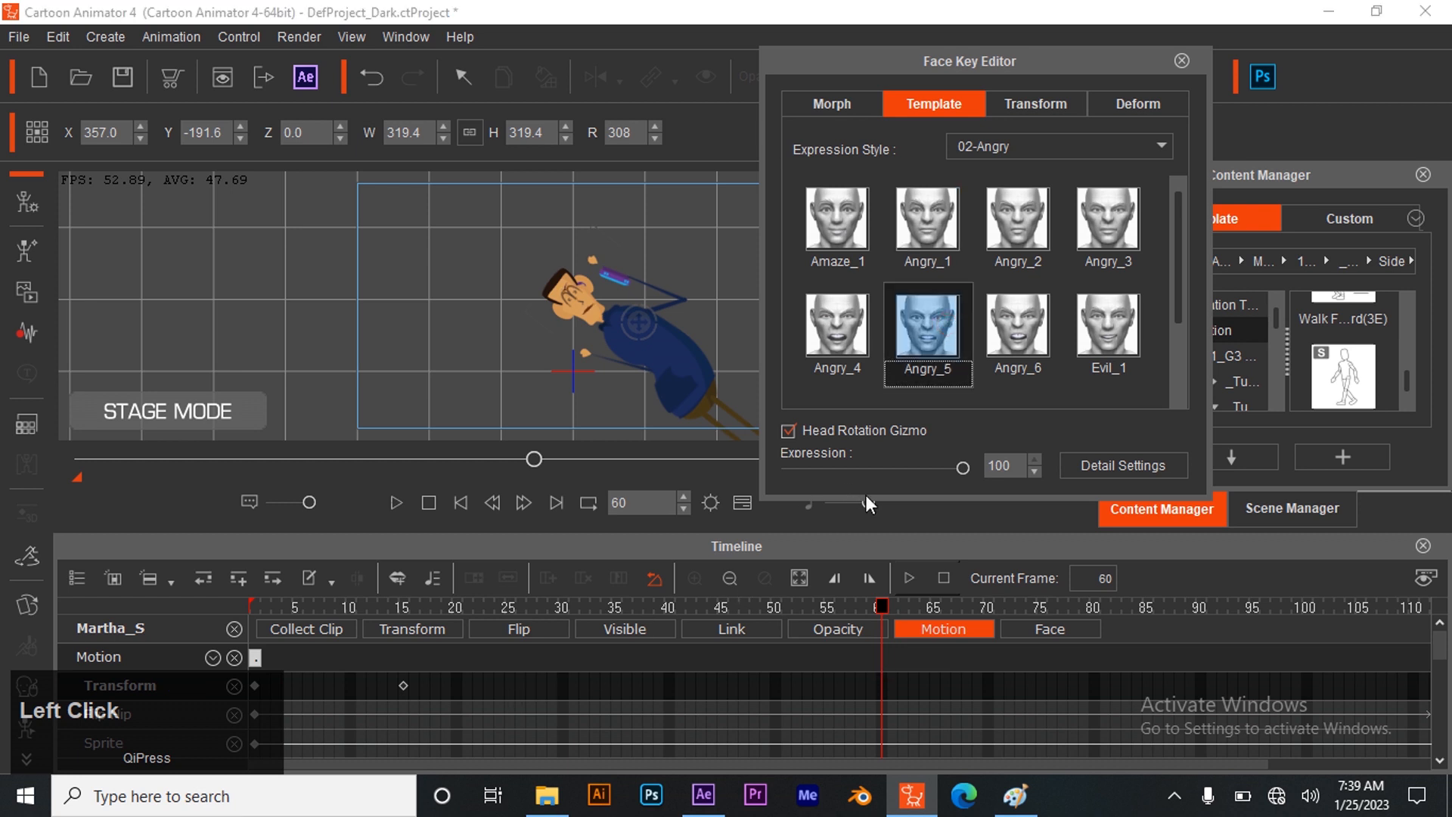
- Key the facial expressions Angry_4 at frame 60, Angry_5 at frame 90 and Angry_3 at frame 120
click(836, 349)
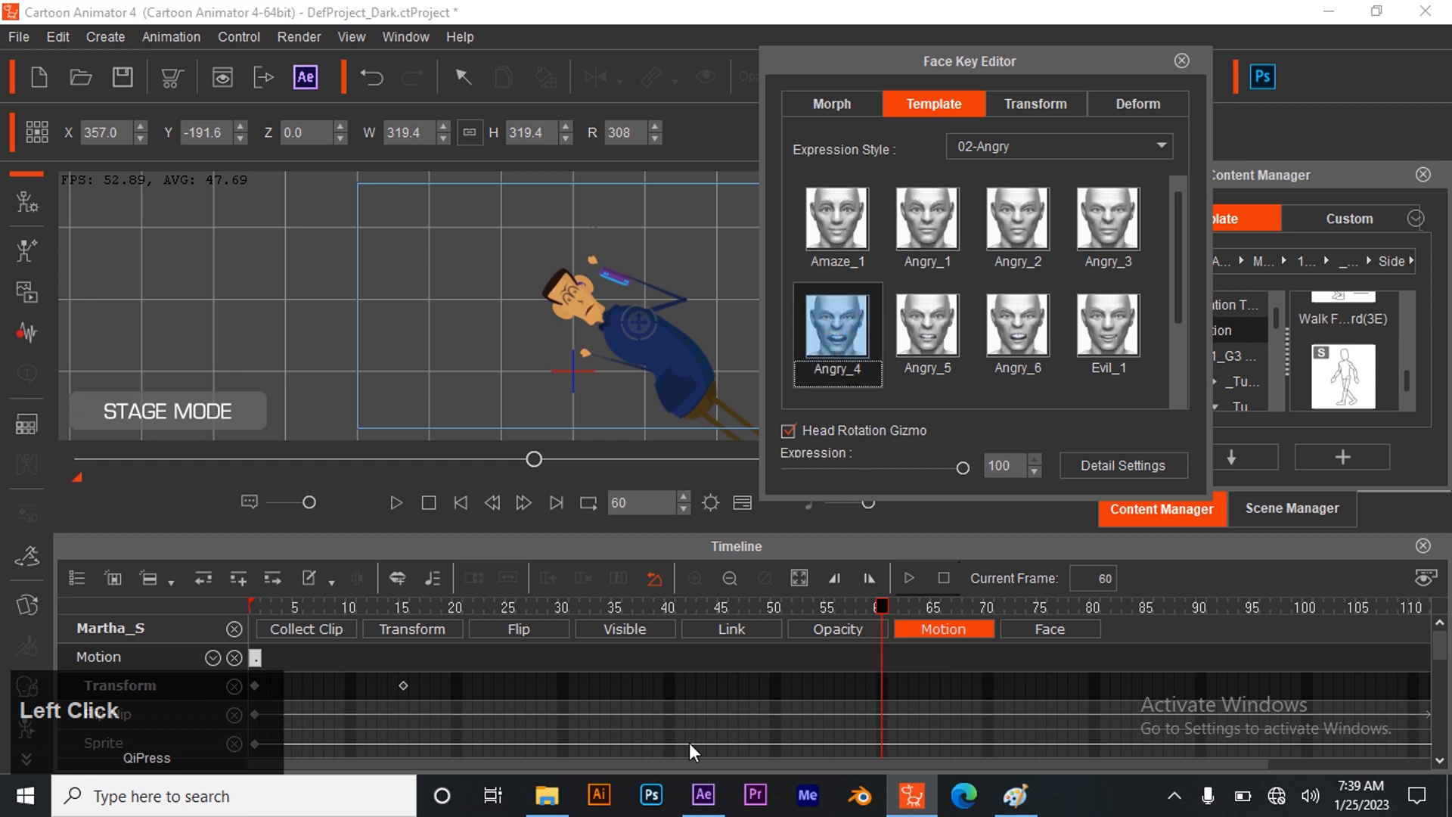
drag(914, 762, 1074, 762)
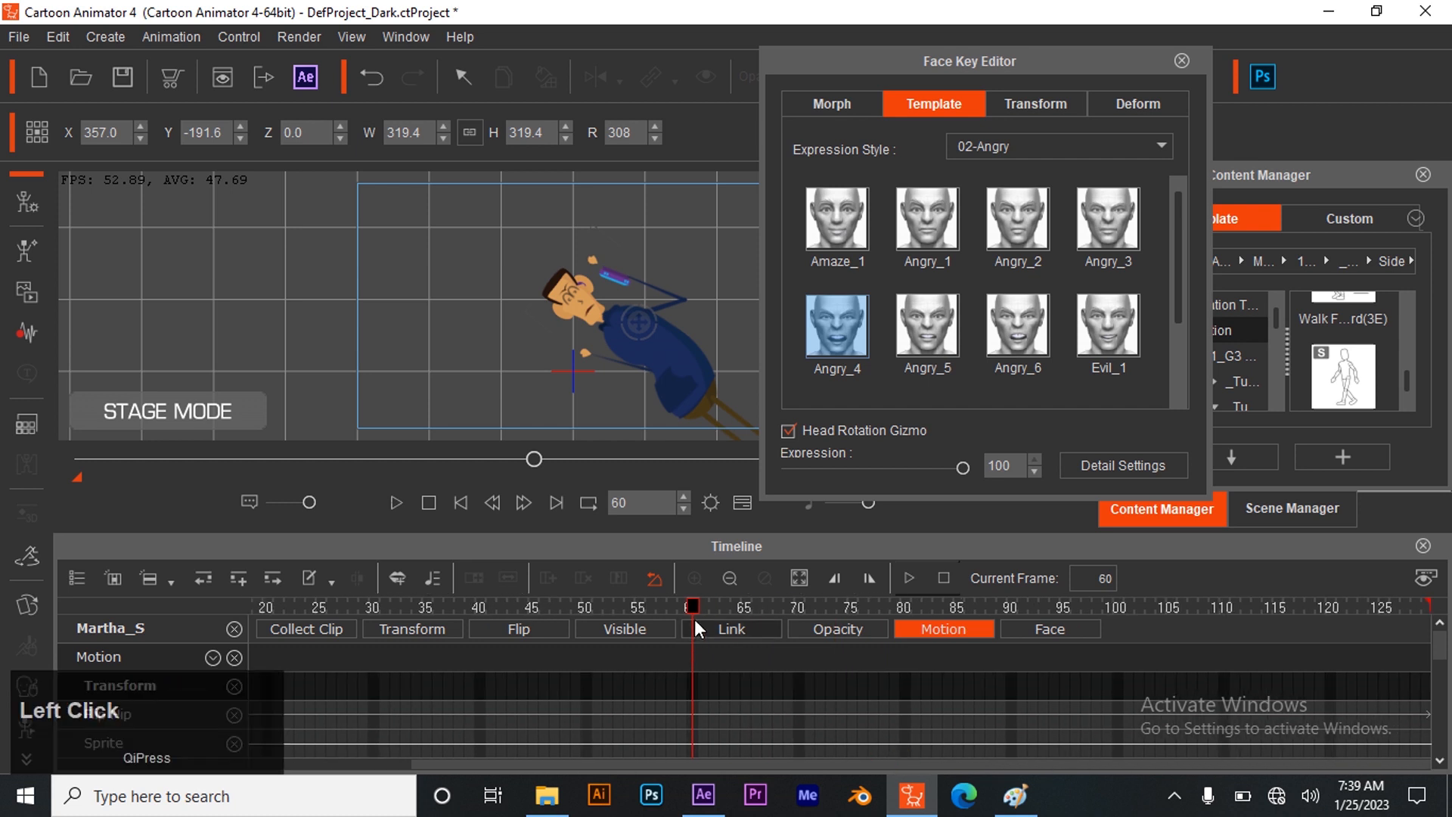
drag(693, 608, 1030, 634)
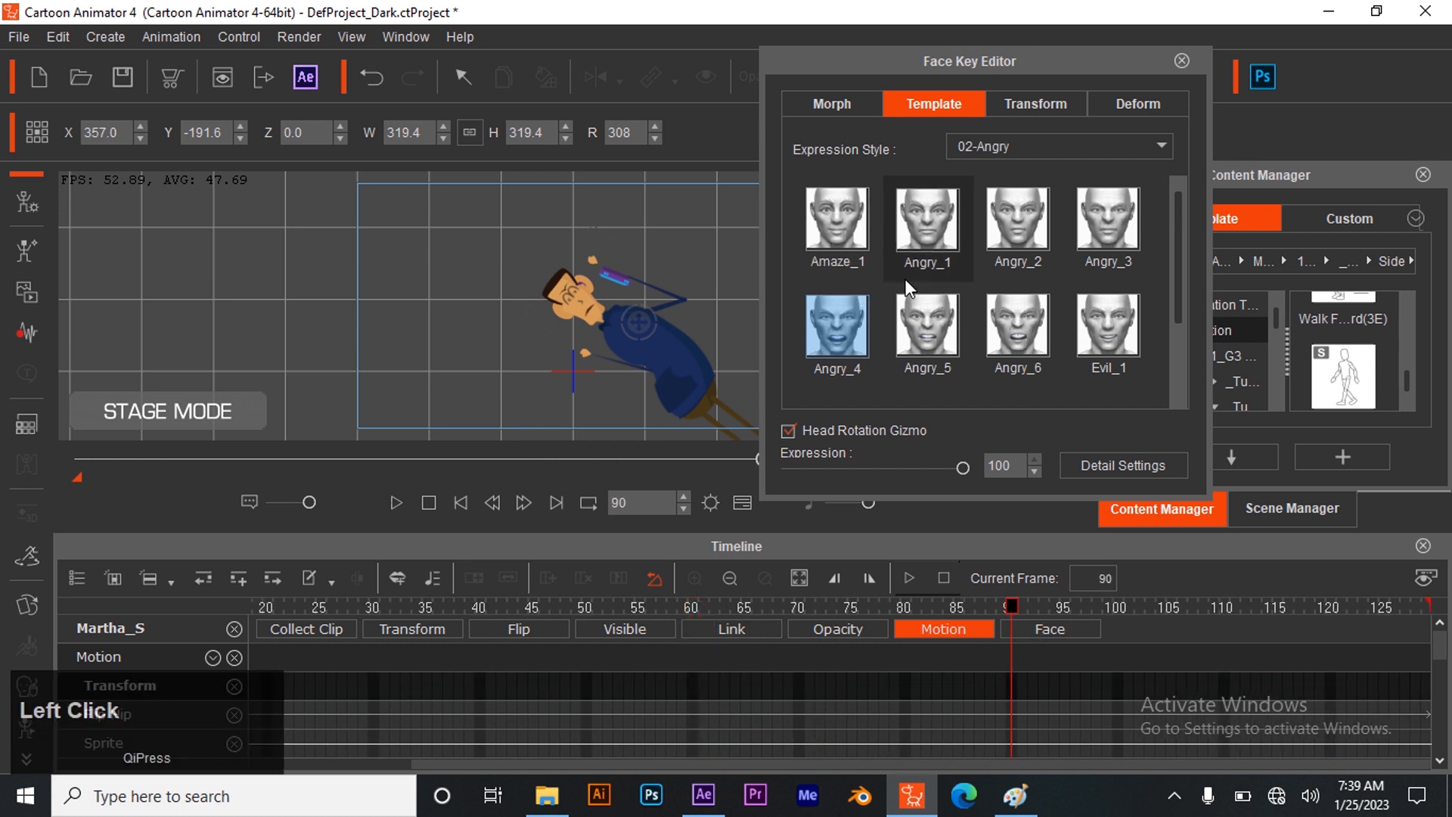
click(923, 320)
drag(1009, 609, 1366, 652)
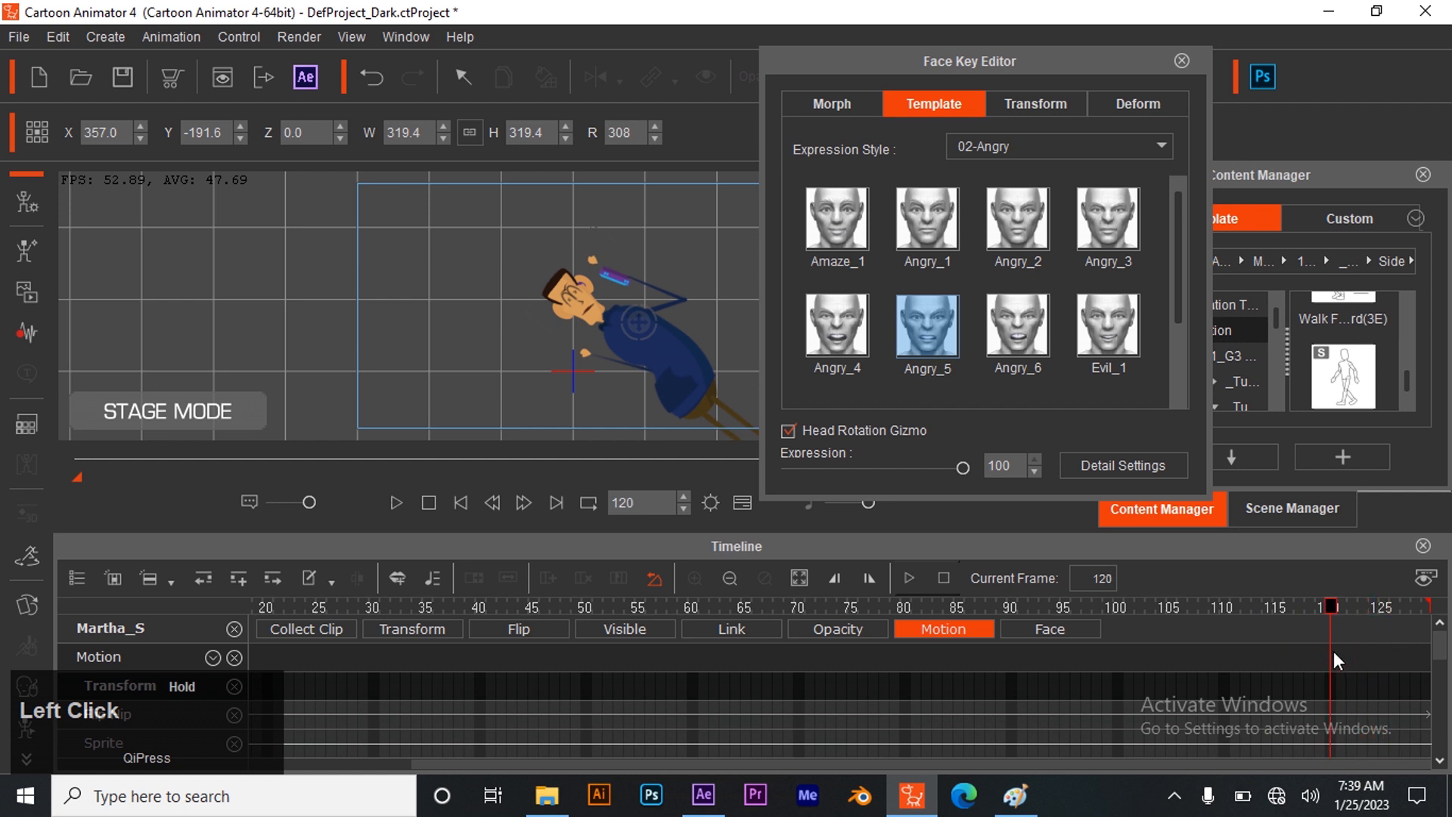
click(1088, 240)
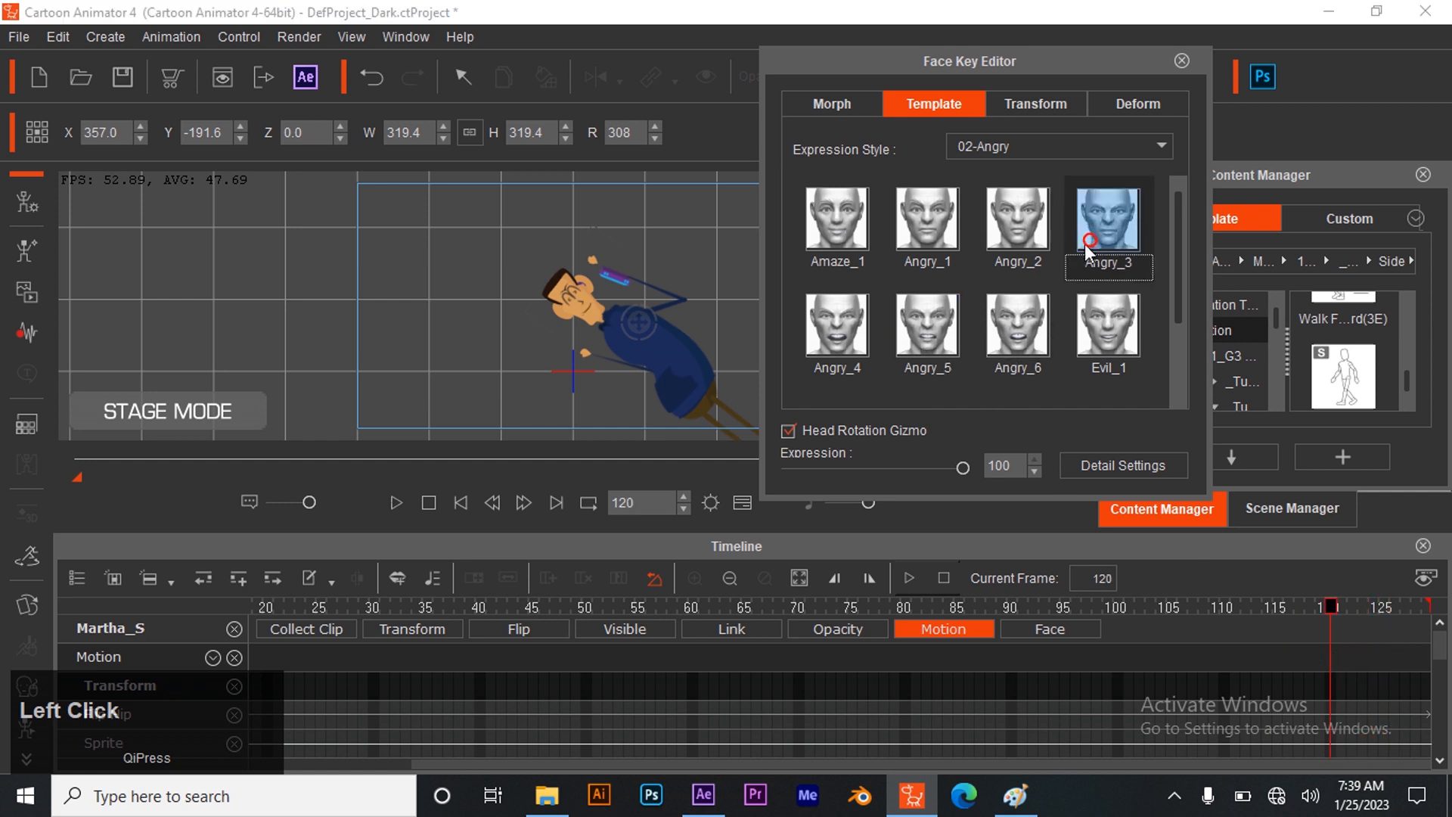
- Return to frame 30, show the character's Face tracks in the timeline and expand the Facial Clip track
drag(1330, 603, 376, 709)
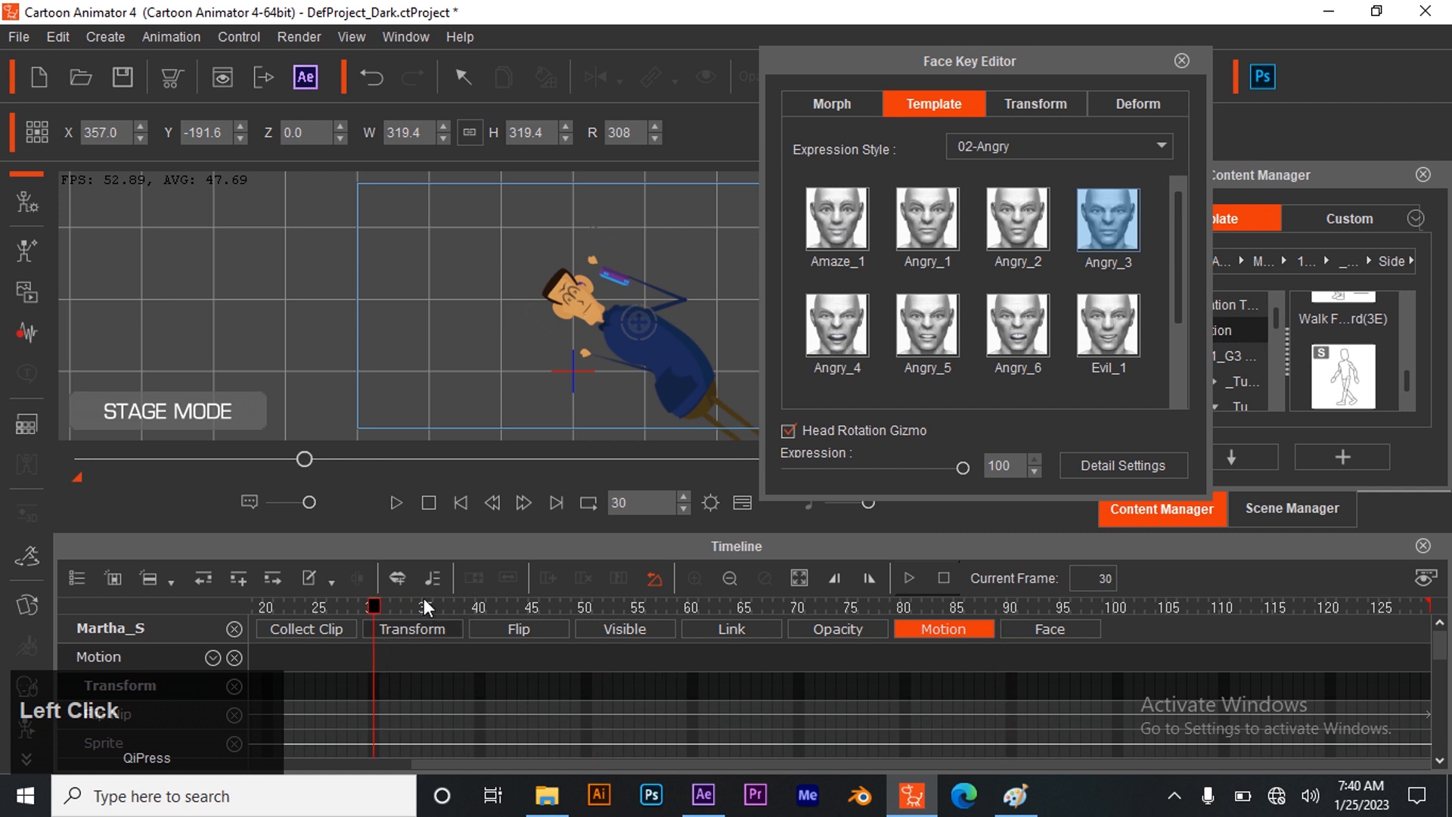
scroll(366, 710, down, 1)
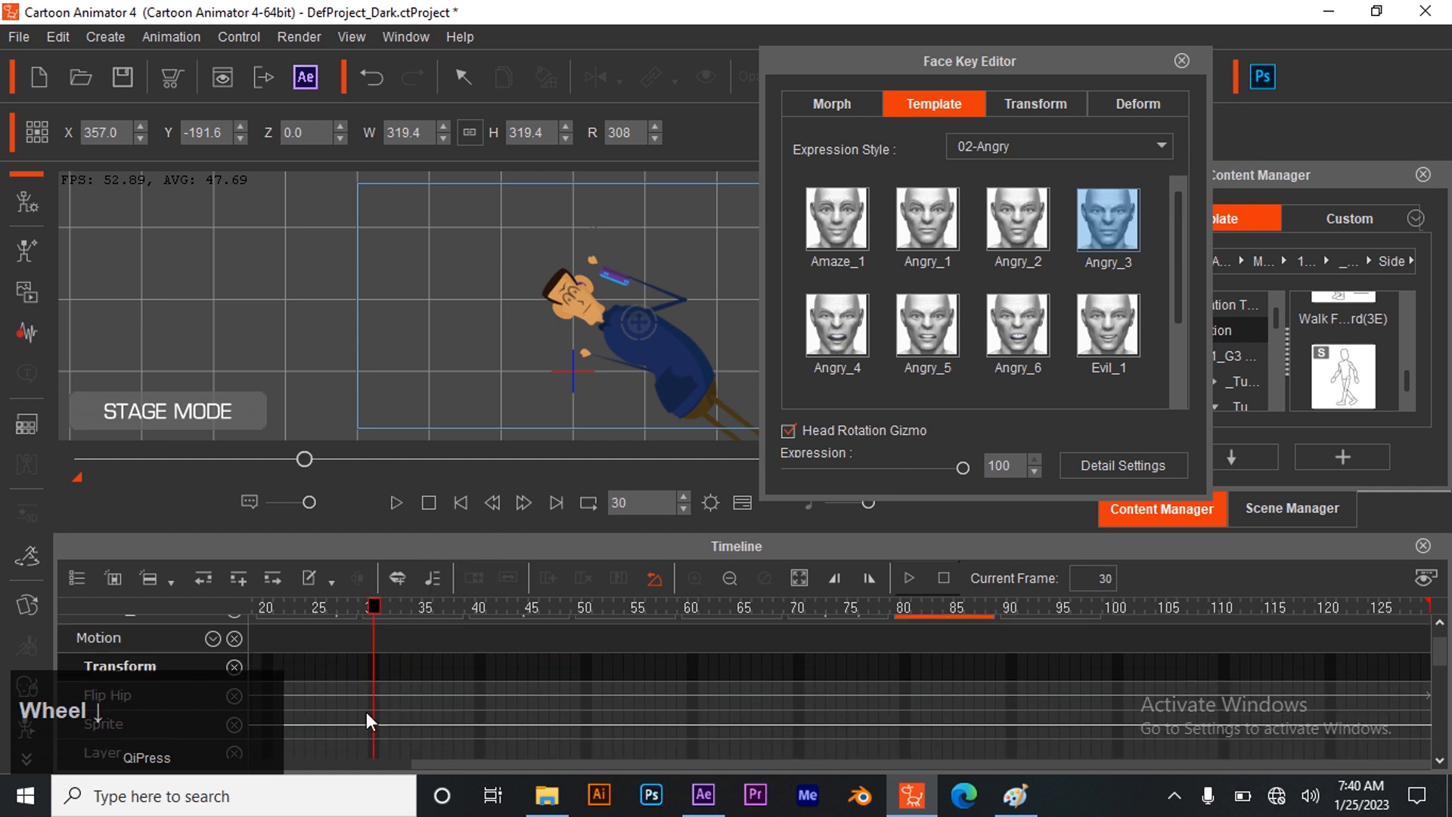
scroll(366, 712, up, 1)
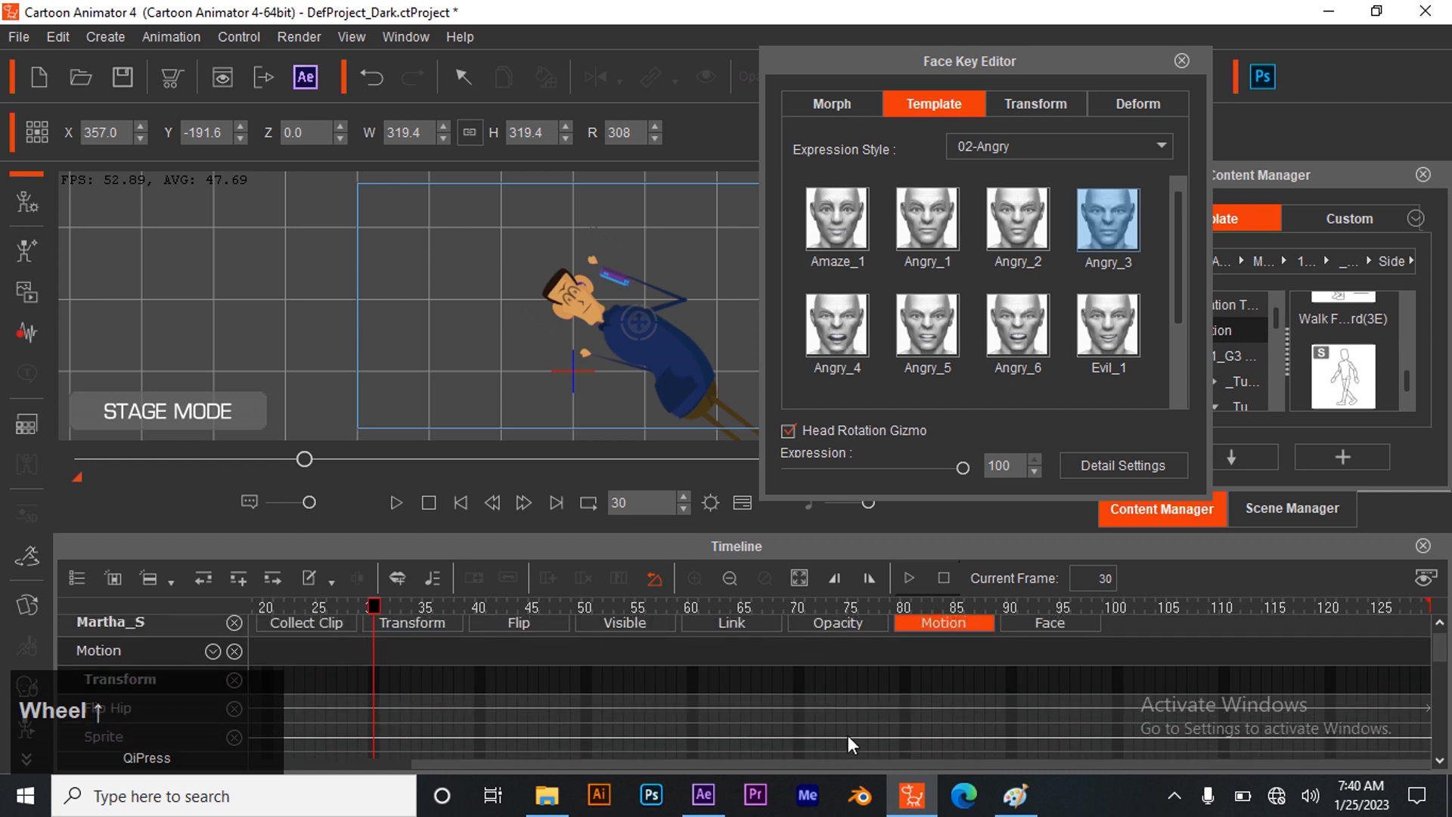
drag(823, 765, 313, 441)
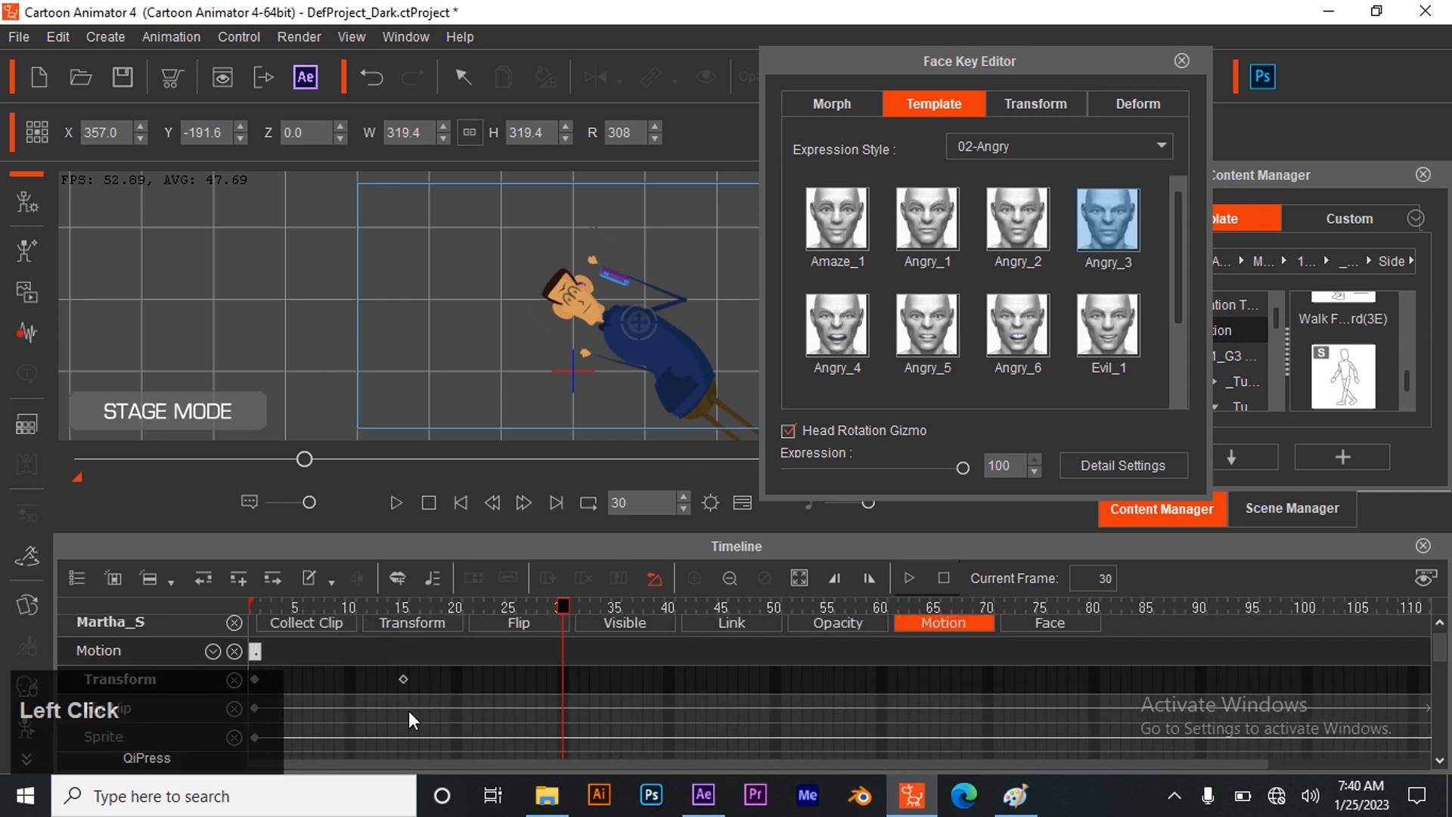
scroll(422, 717, down, 5)
scroll(427, 712, down, 4)
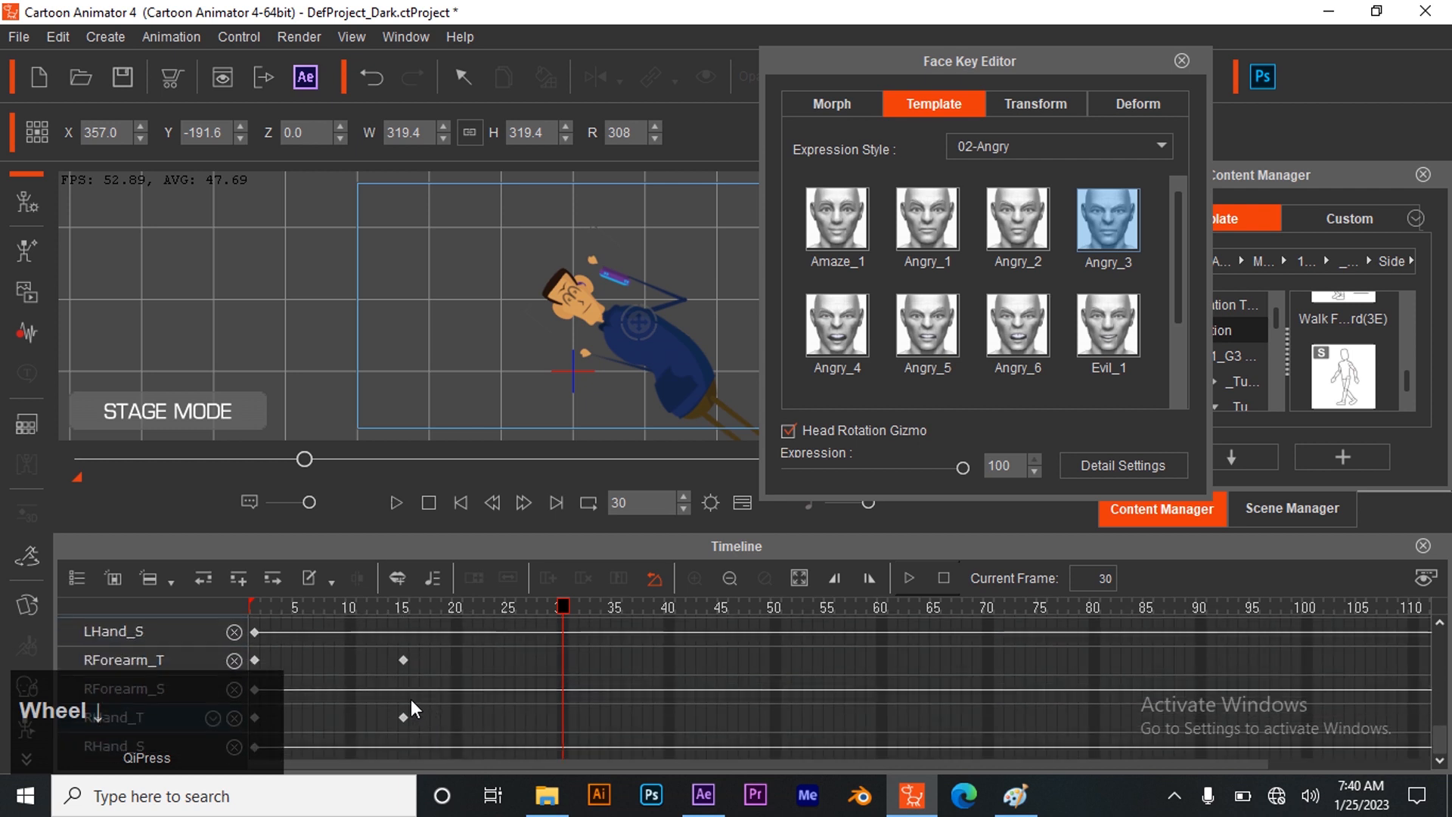
drag(1436, 735, 1439, 632)
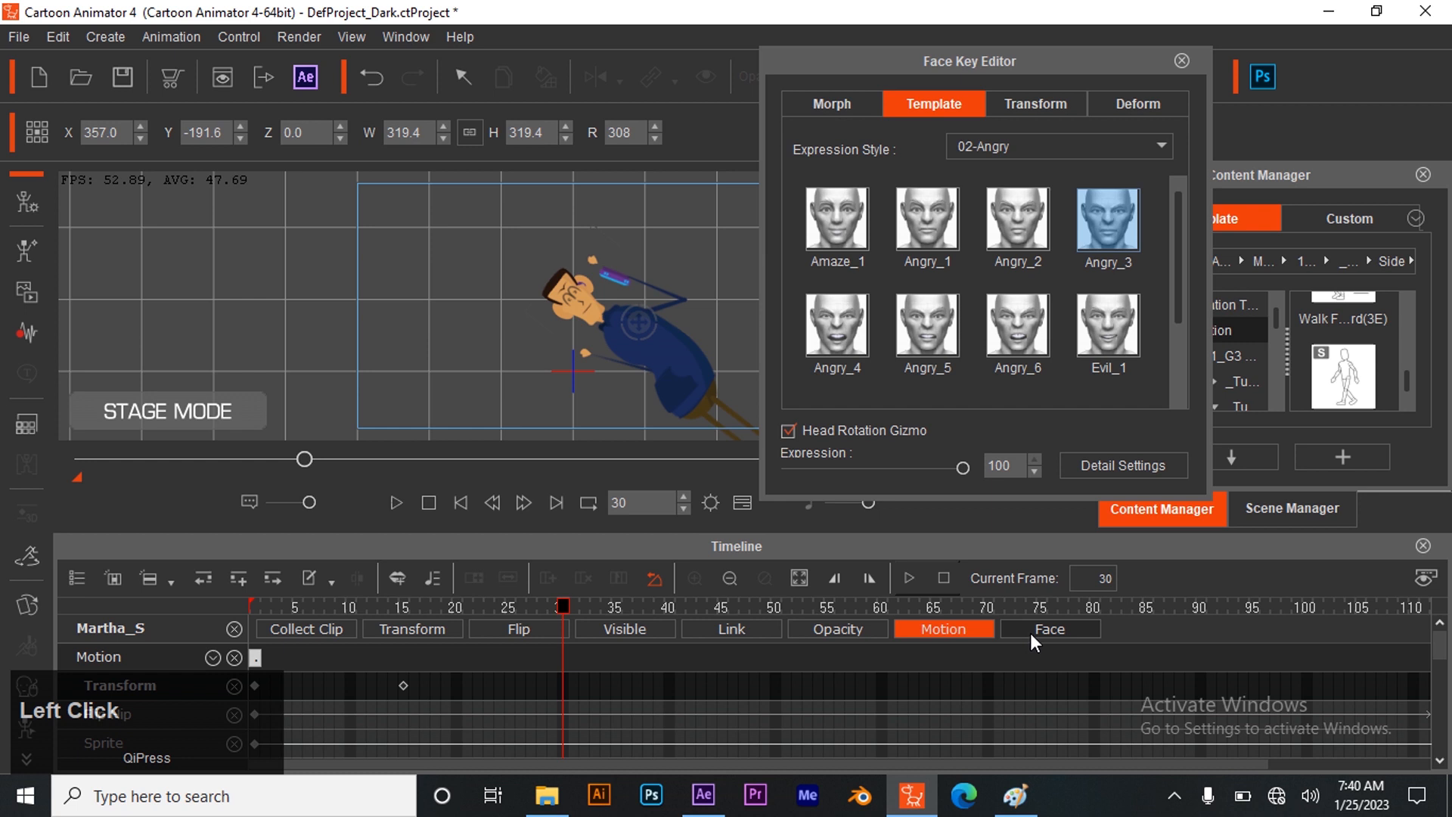
click(1068, 628)
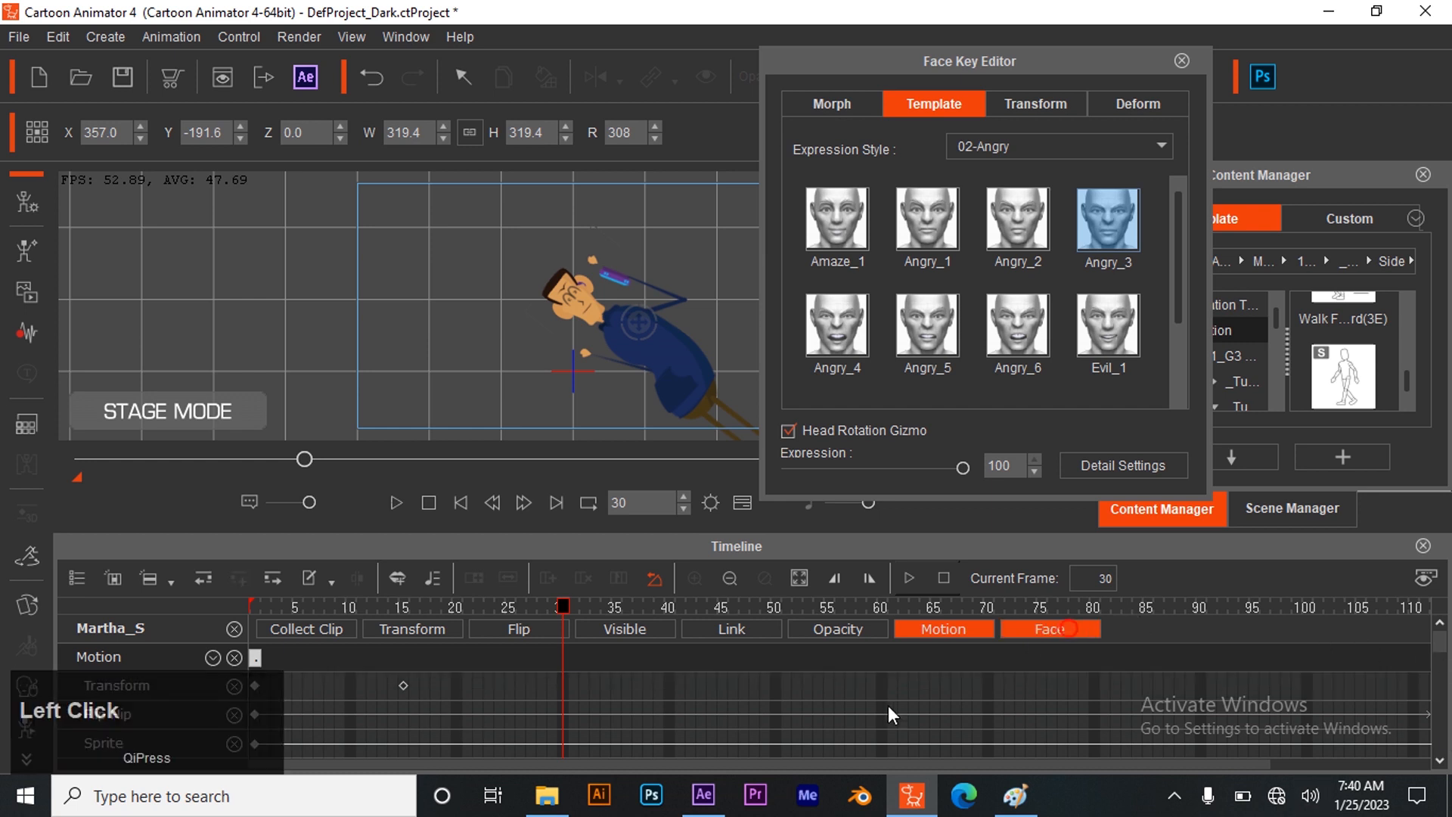
drag(1434, 640, 1430, 789)
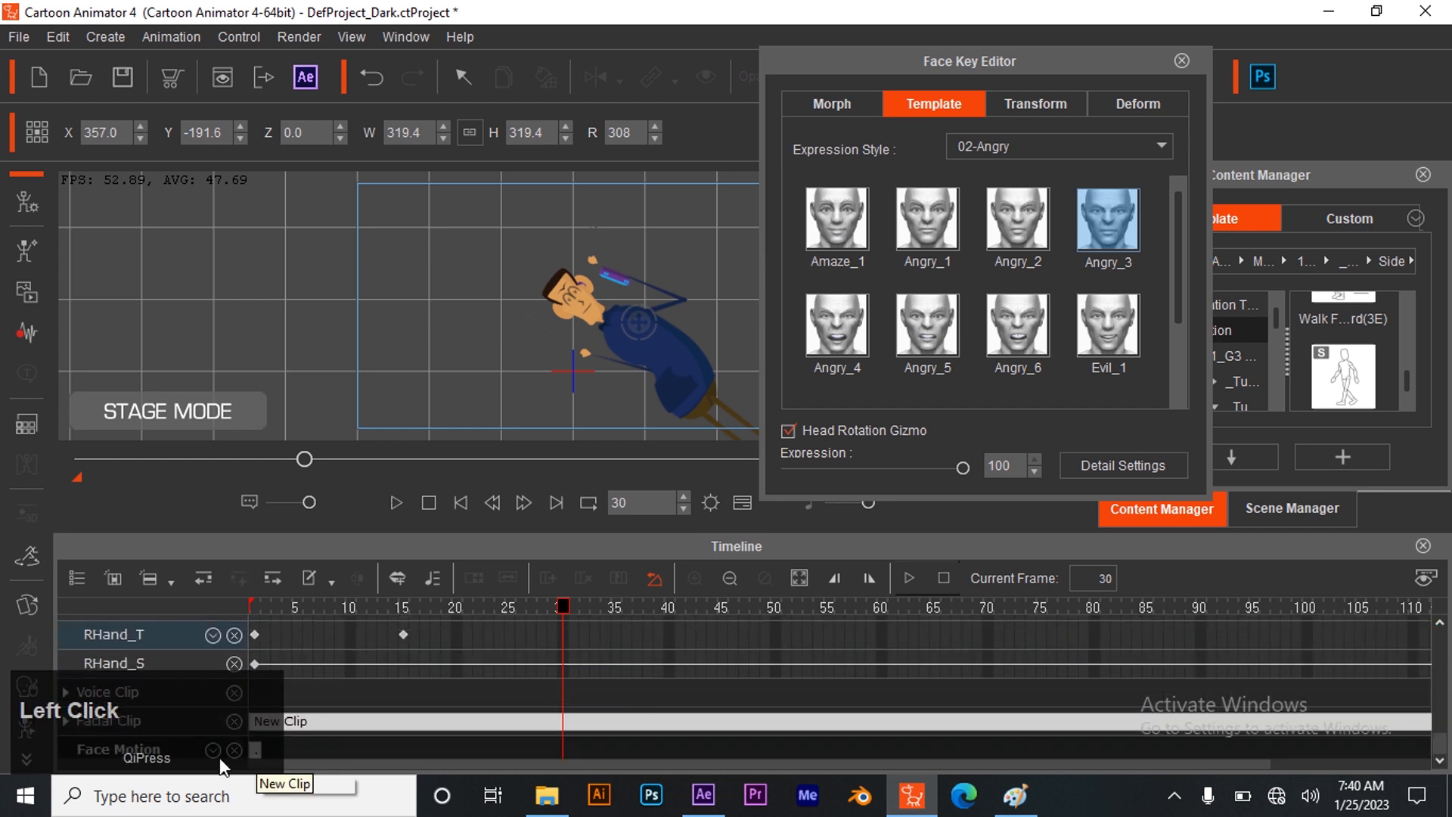
click(65, 718)
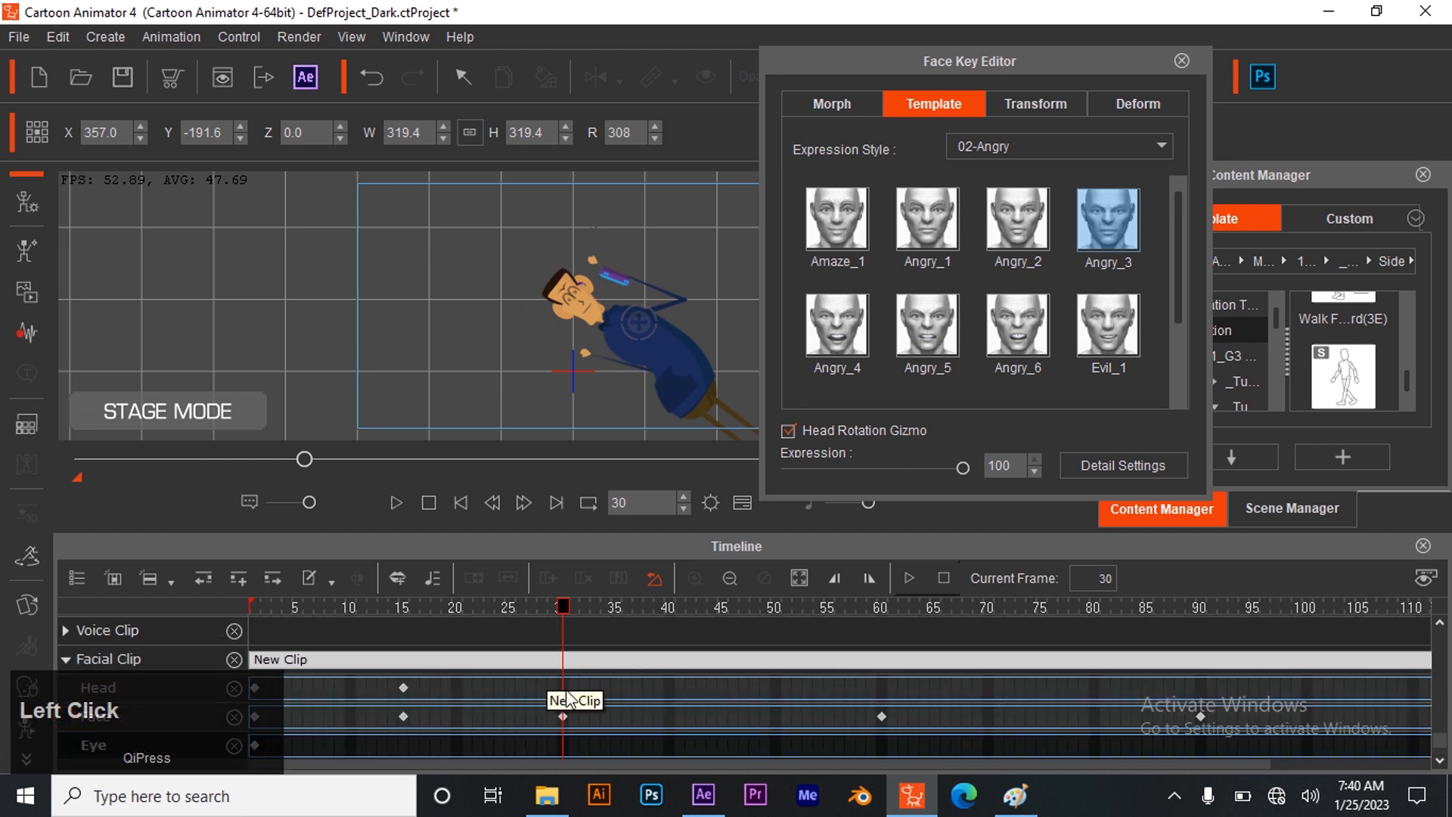
- Add a Head key at frame 30 to hold the pose, and turn Ethan's head with the rotation gizmo at frame 120
click(561, 685)
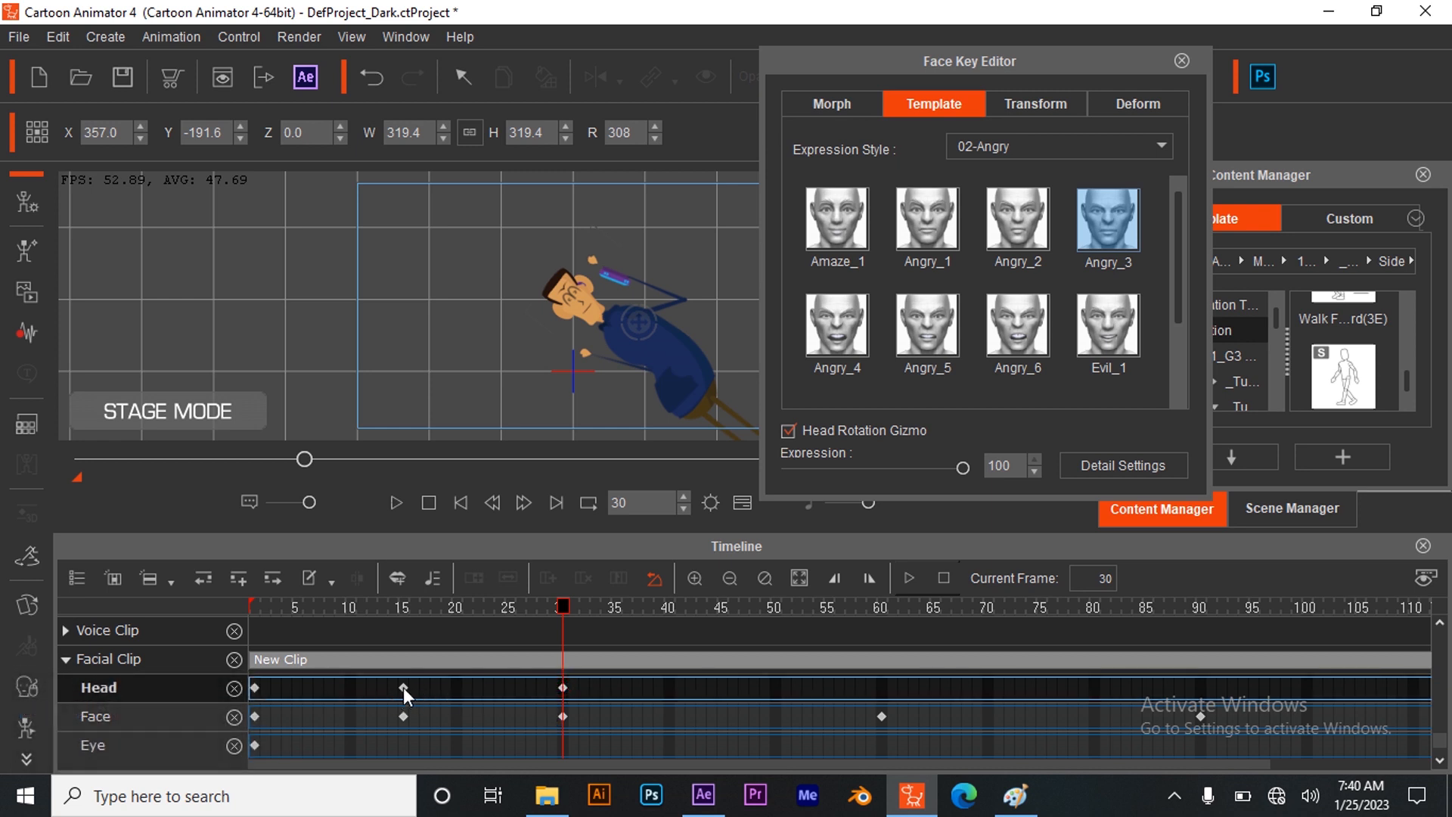
drag(573, 601, 1417, 634)
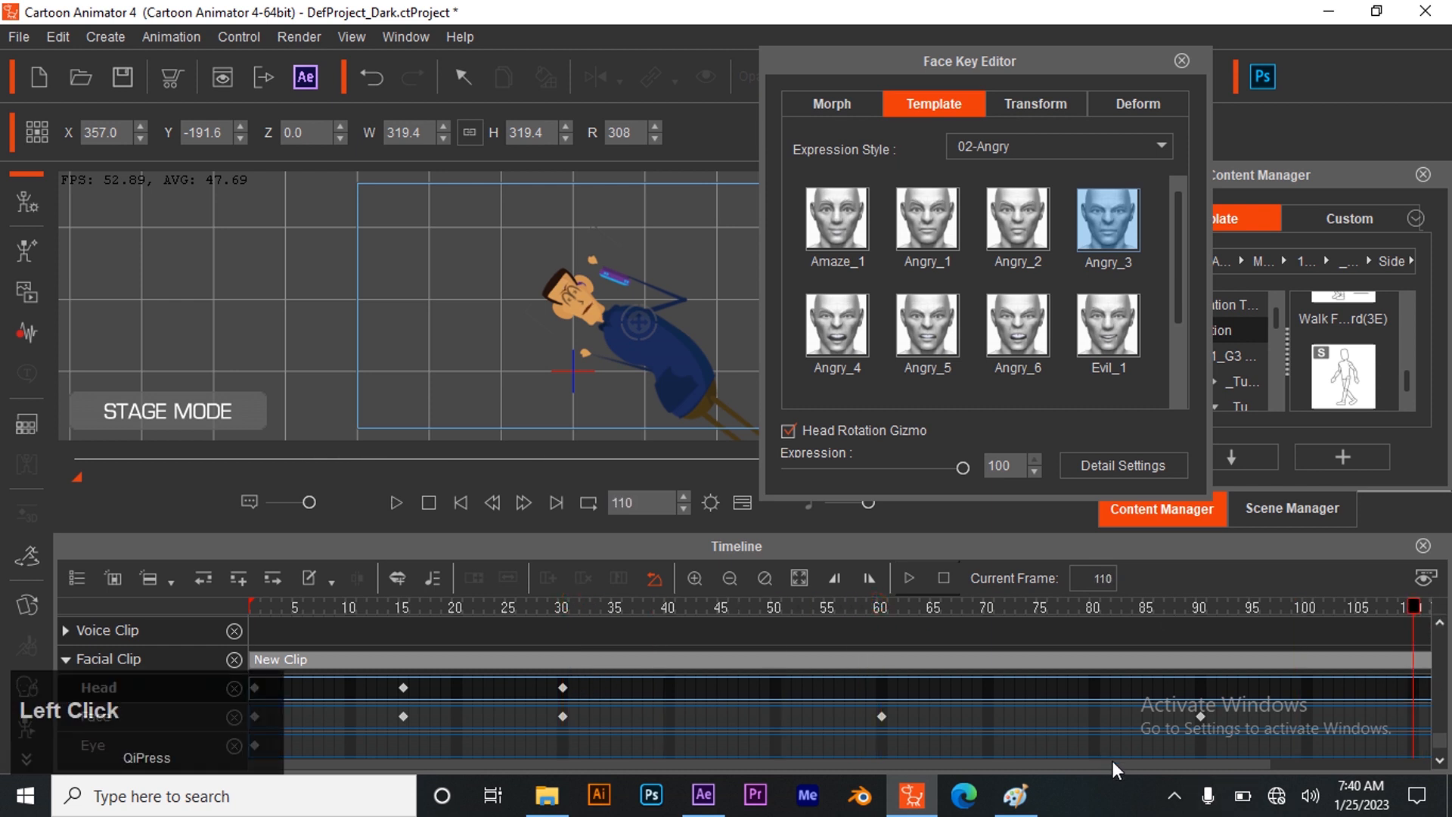
drag(1113, 762, 1242, 762)
drag(1294, 608, 1331, 605)
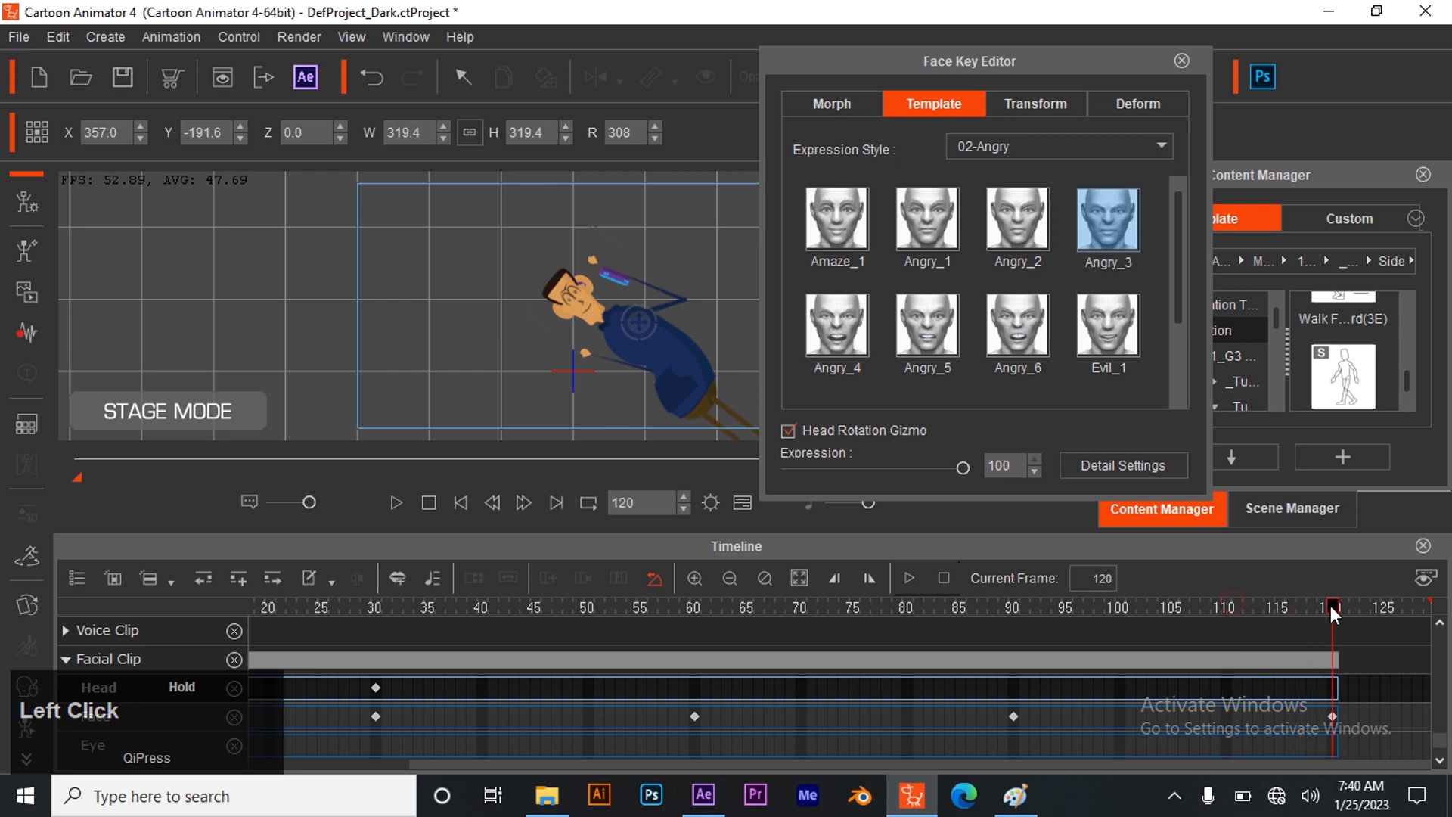
drag(642, 326, 1056, 361)
- Close the Face Key Editor, play back the facial animation and hide the timeline
click(1181, 60)
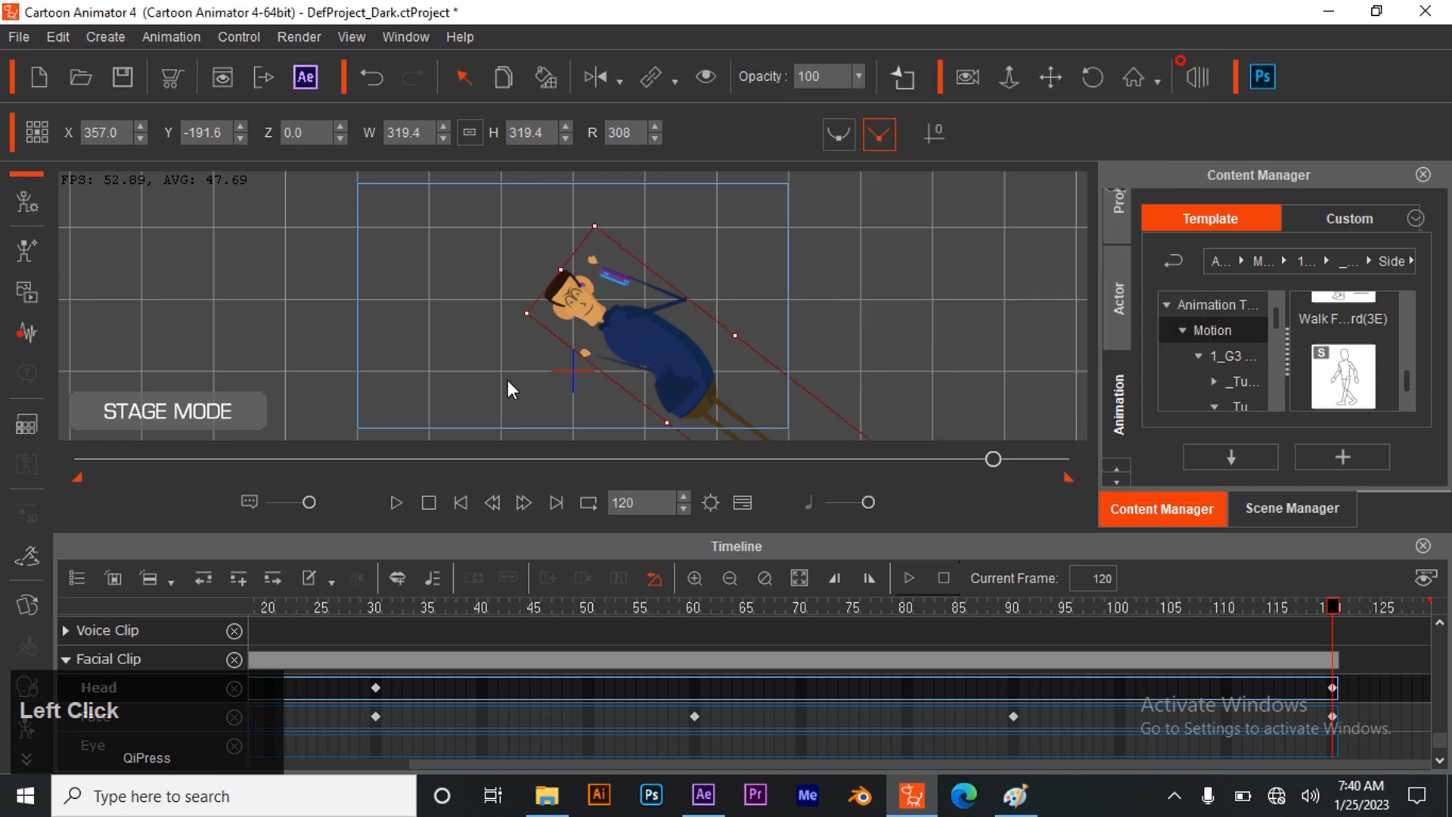
click(407, 502)
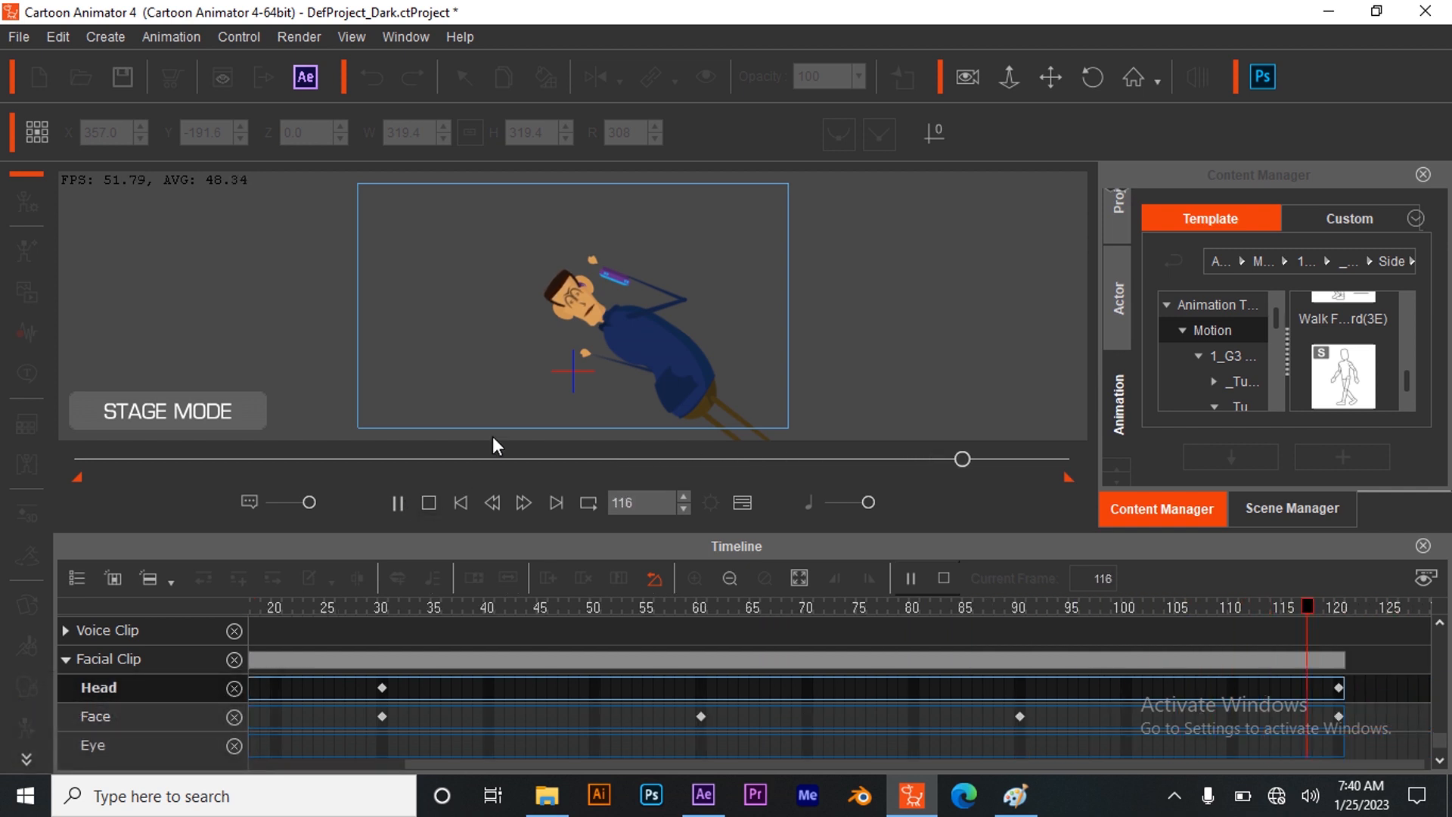
click(742, 503)
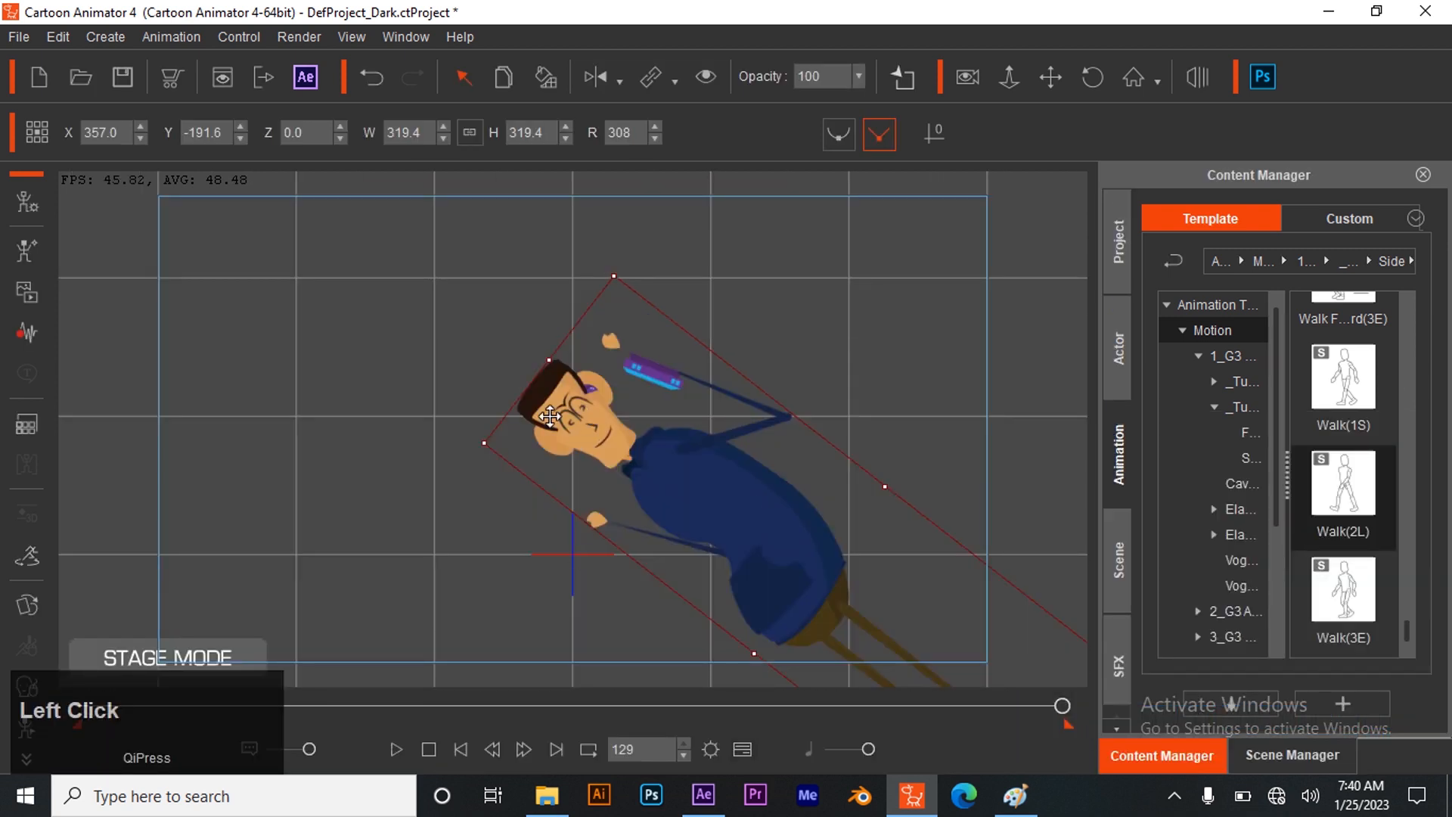
- Save the project as "ethan peep" in the characters ani folder
key(ctrl+s)
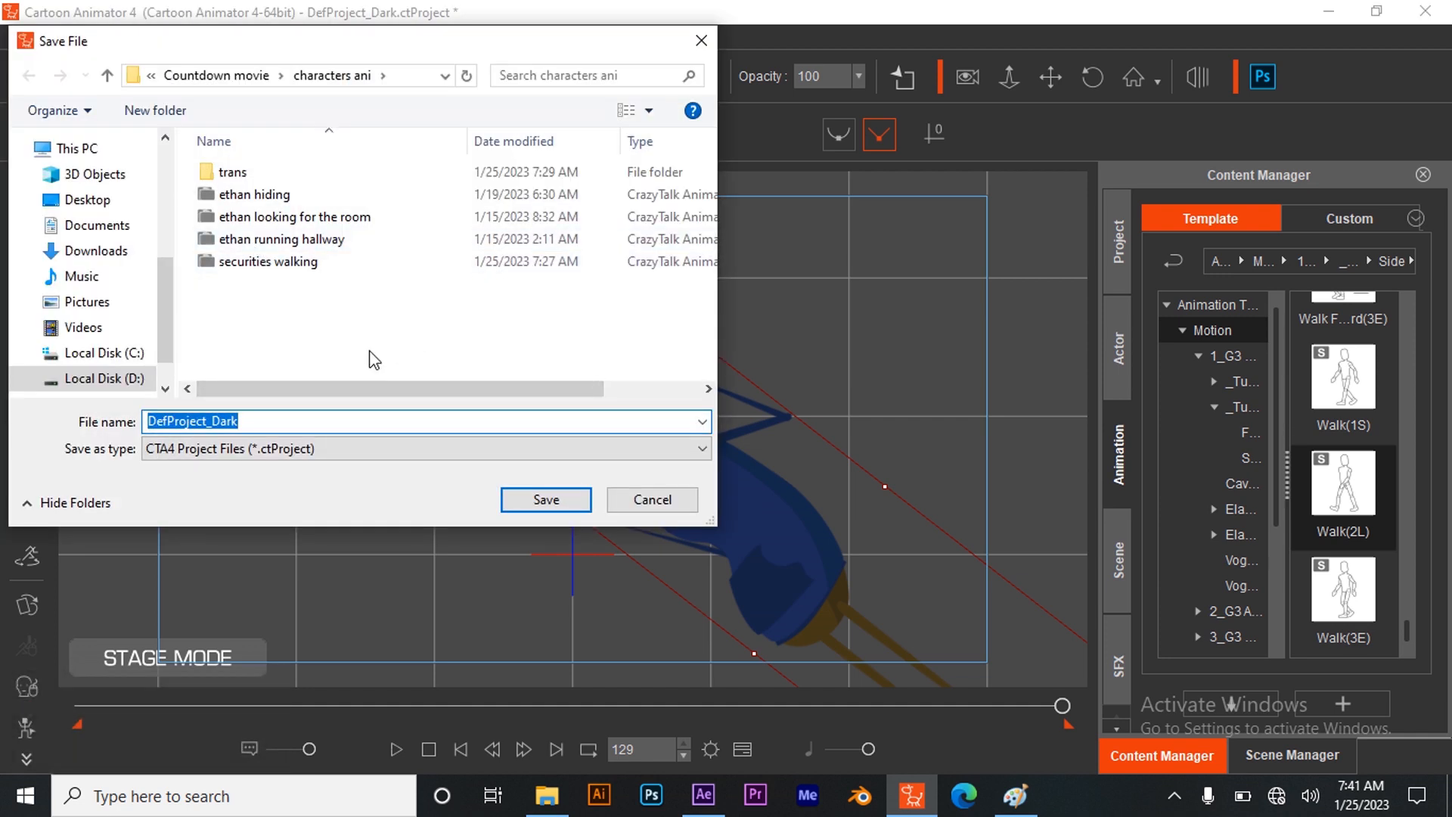
text(ethan lo)
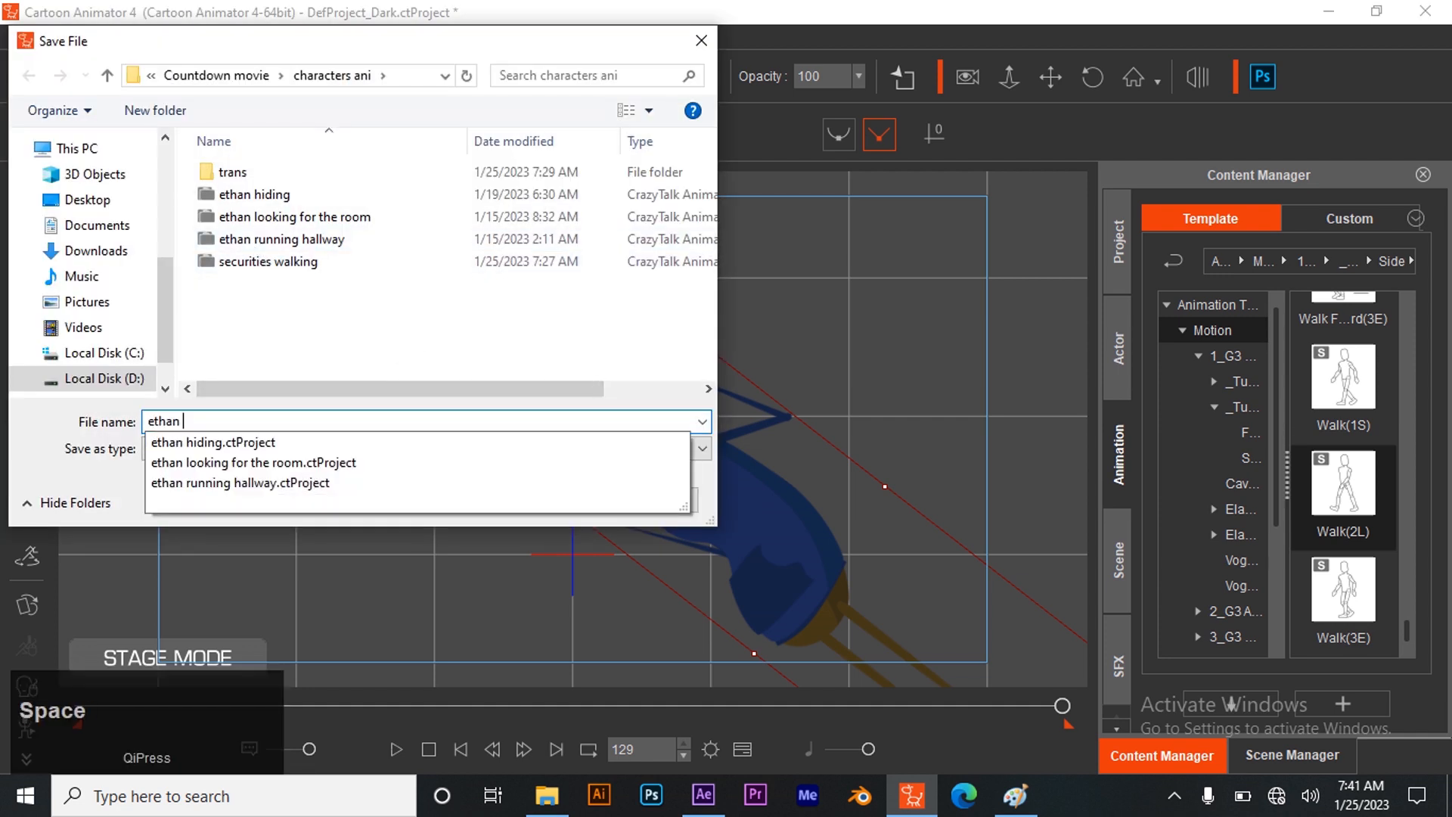
key(BackSpace)
key(BackSpace)
text(p)
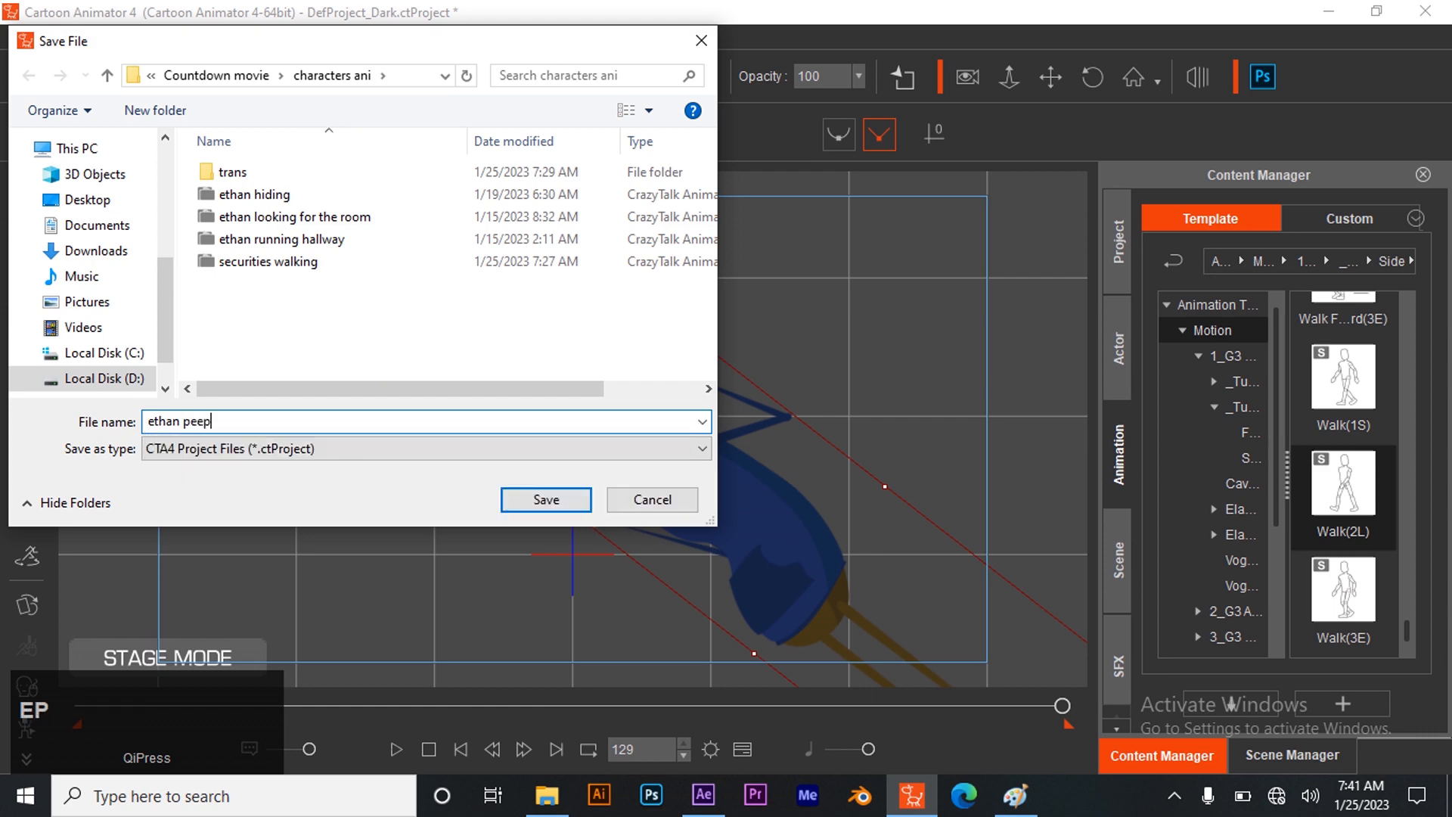
text(eep)
click(546, 499)
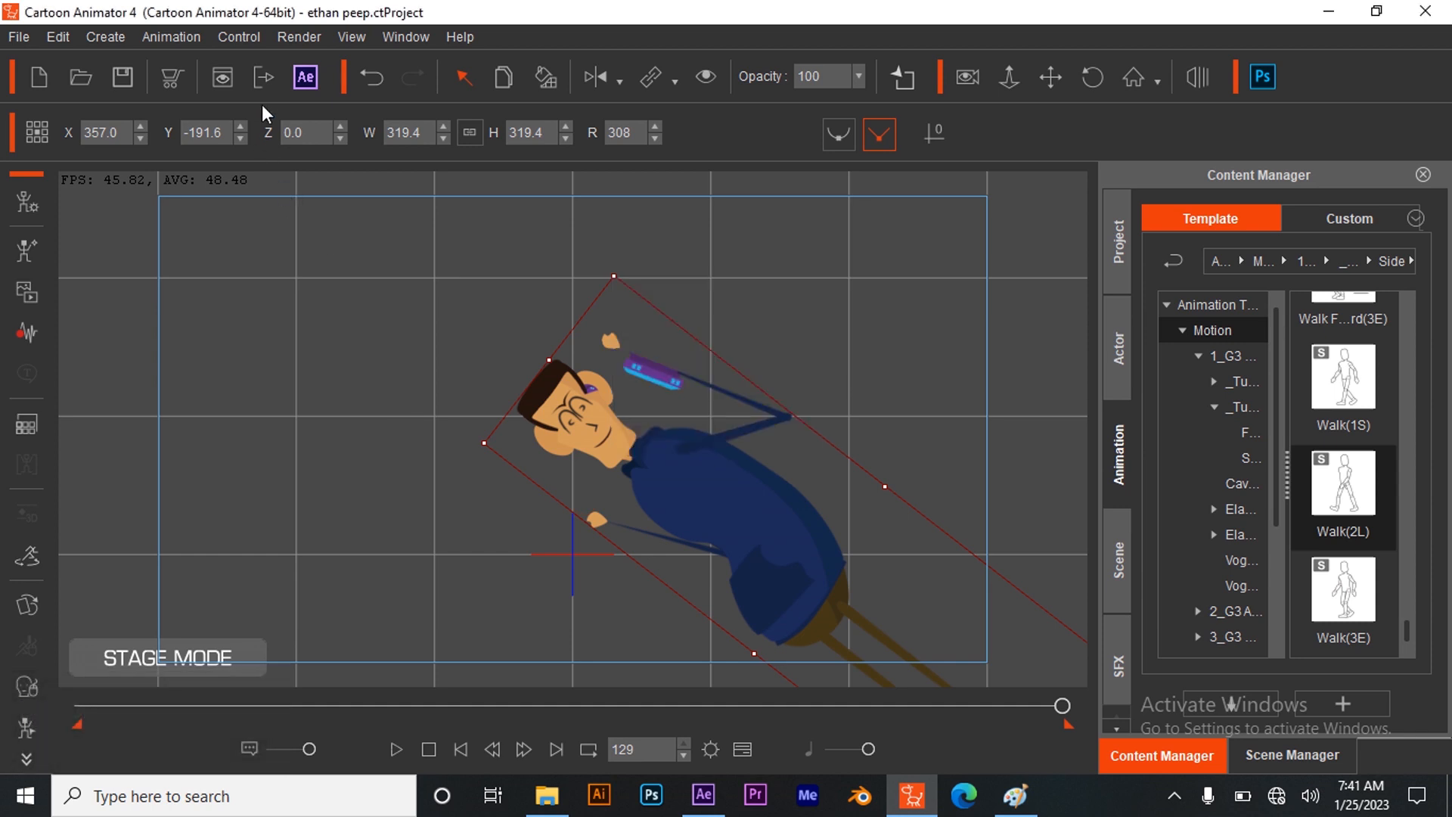
- Configure the video render settings to MOV format with an HD 1080p (1920x1080) frame size
click(264, 76)
click(1051, 97)
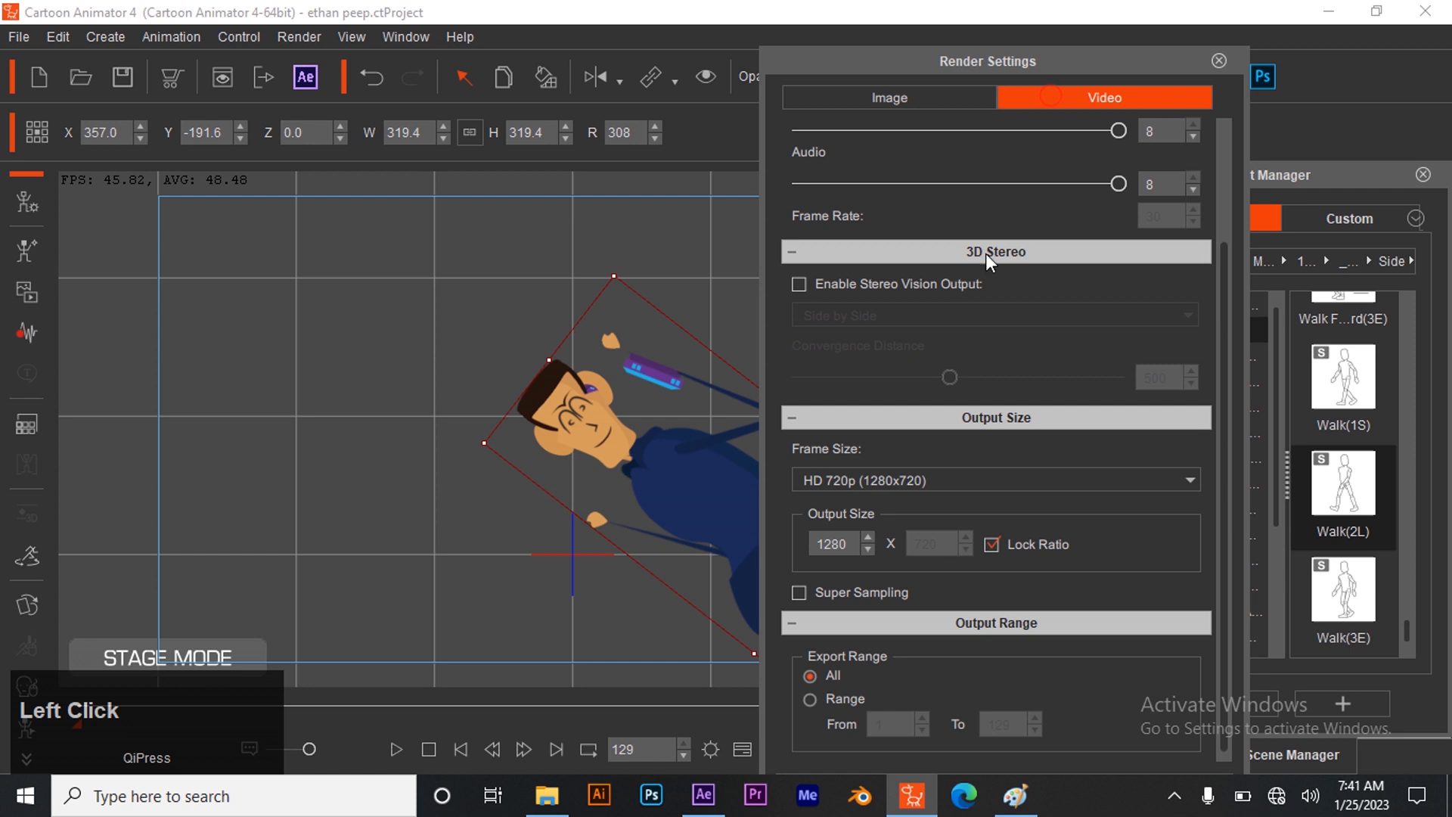
scroll(975, 257, up, 3)
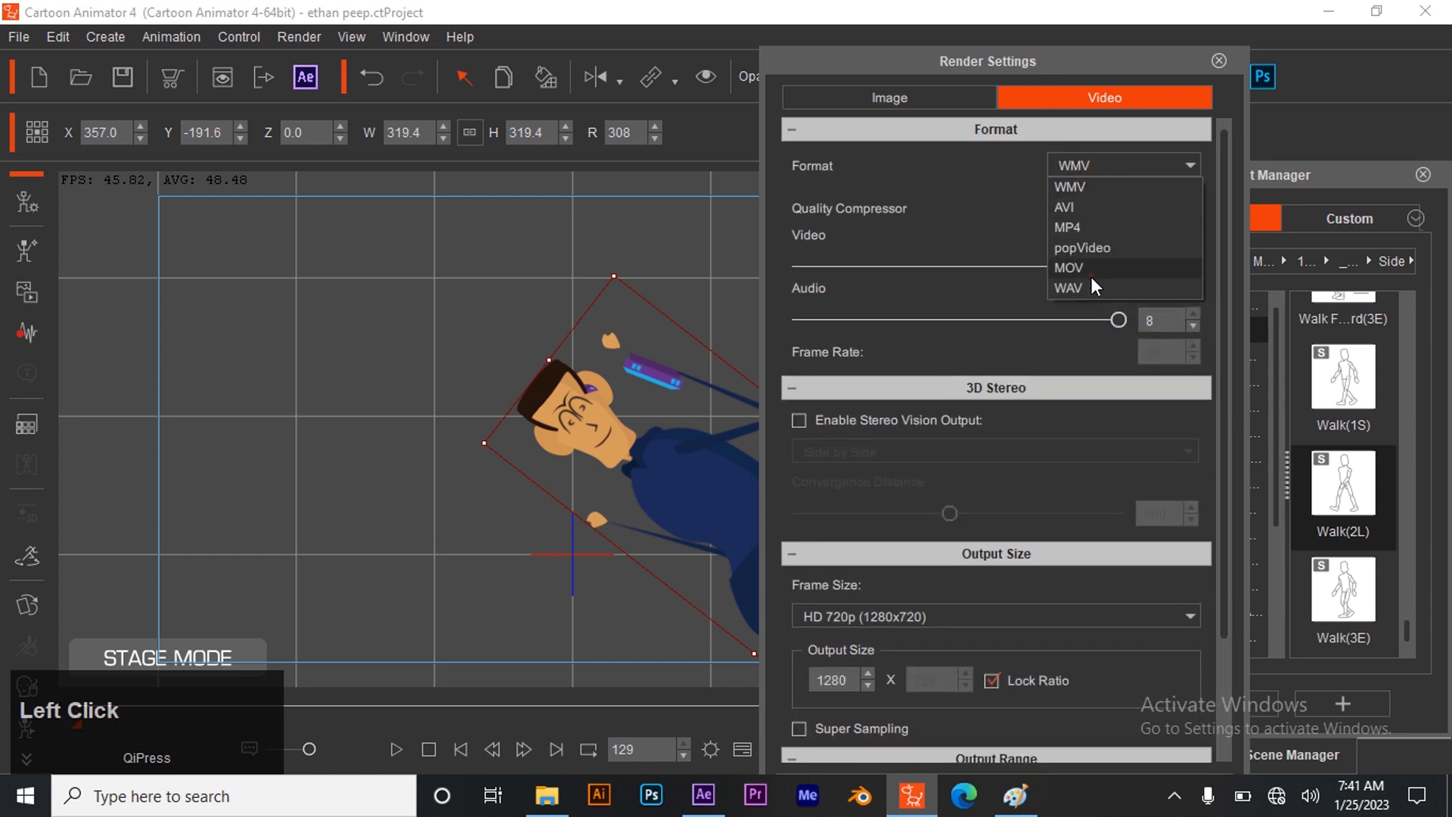
click(1090, 276)
scroll(950, 429, down, 3)
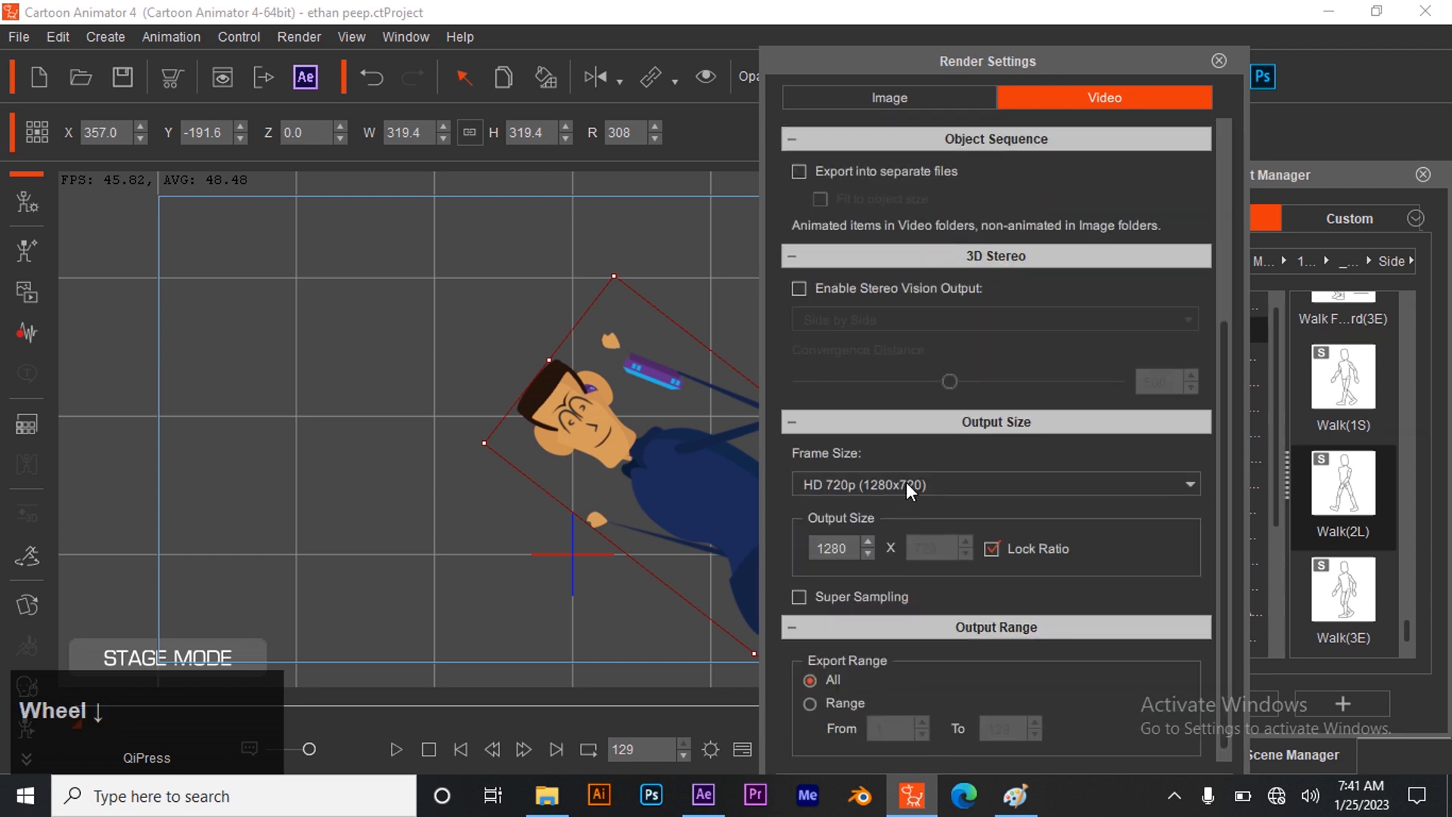
click(898, 501)
click(875, 565)
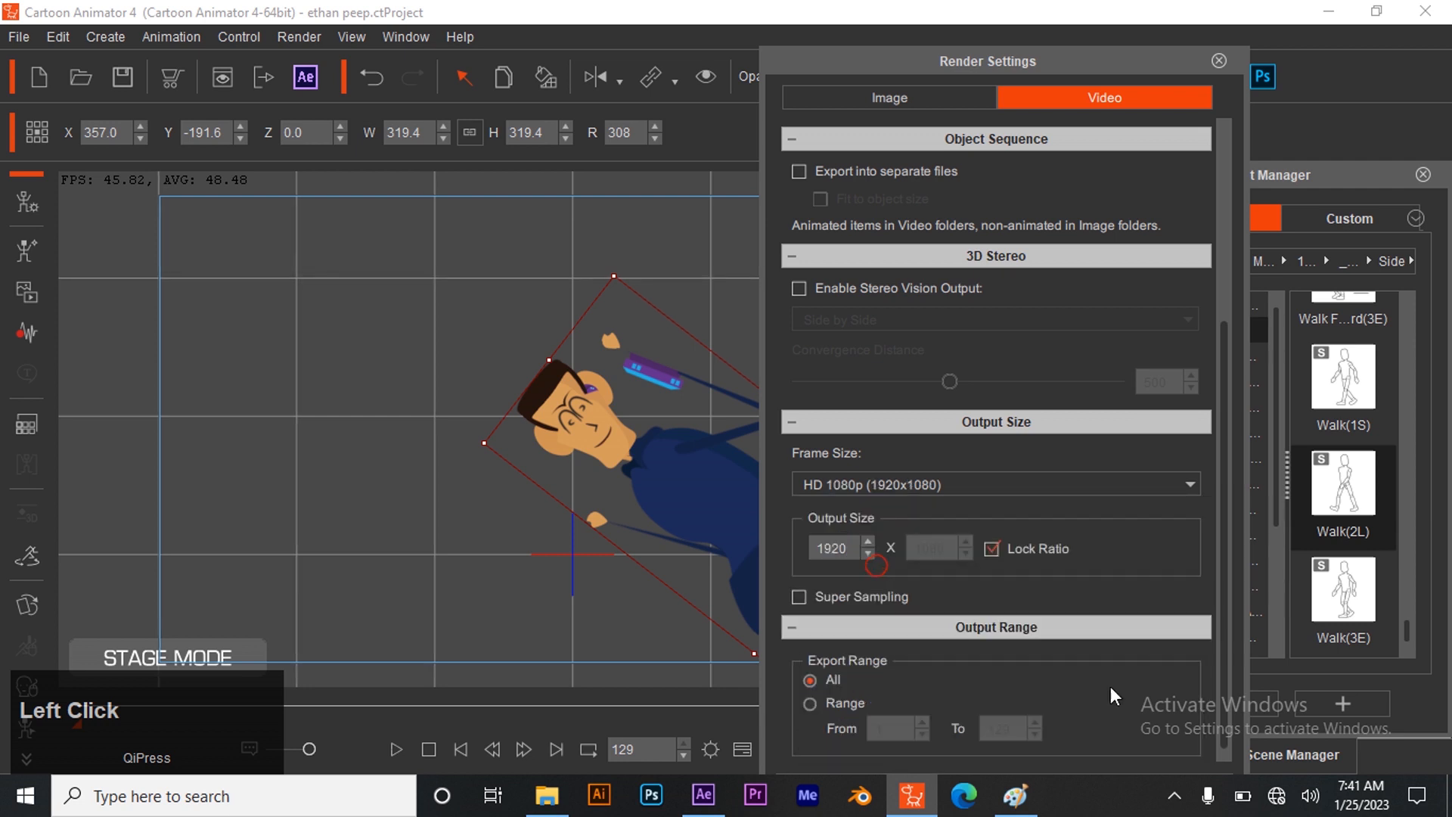
drag(1013, 57, 1026, 10)
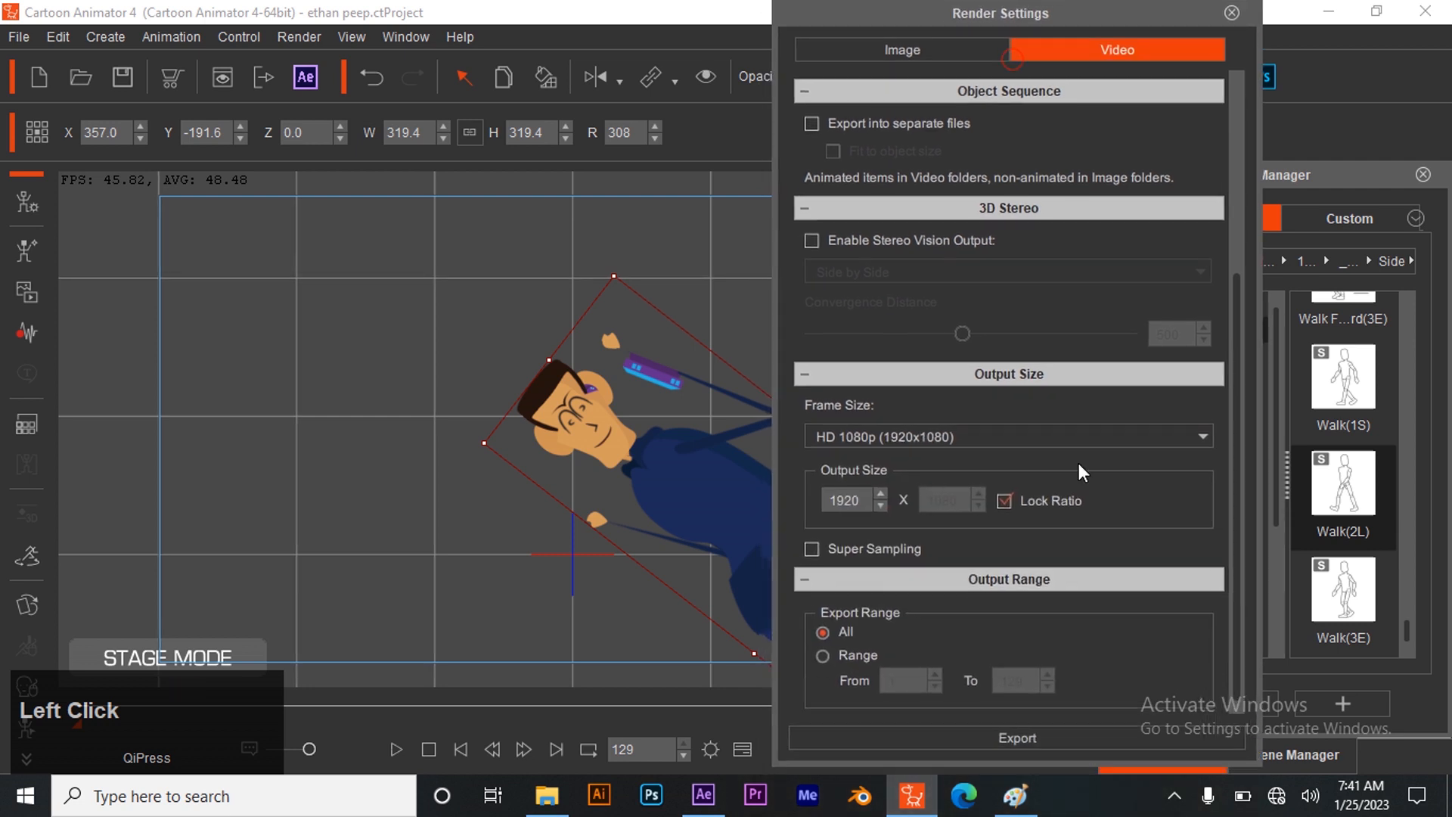
- Export the whole animation as the video "ethan peep" in the trans folder
click(1045, 732)
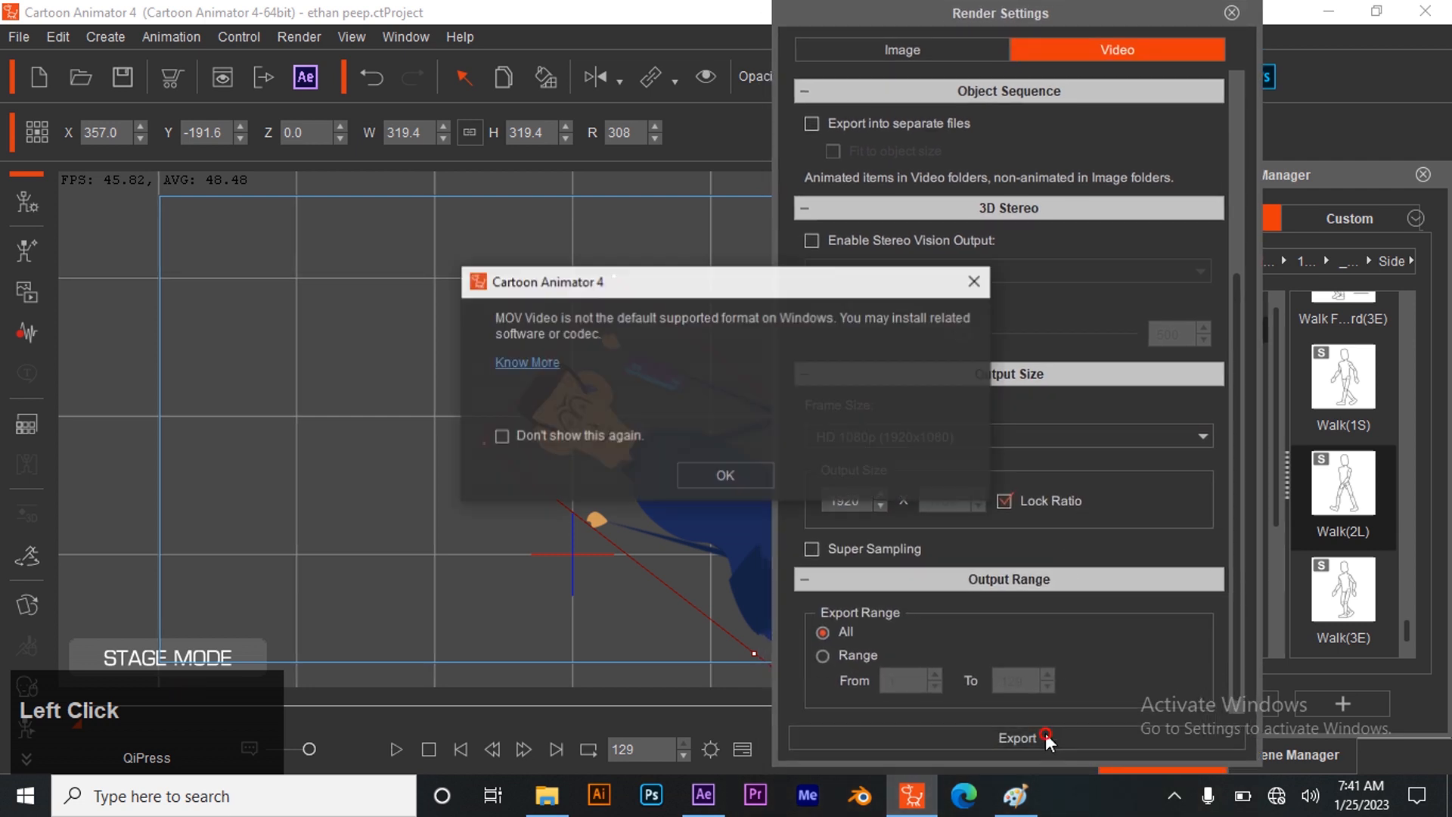
click(710, 476)
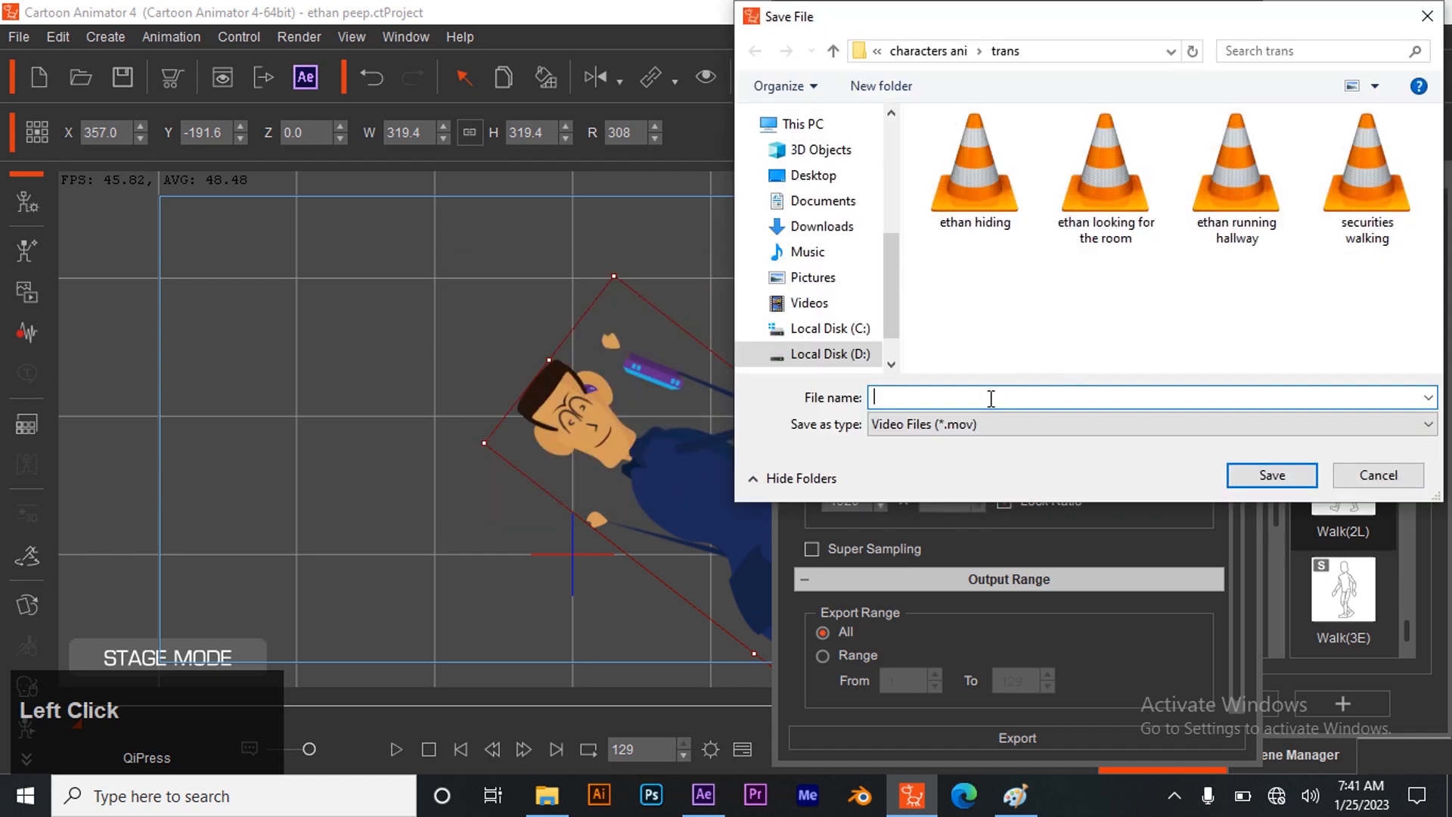
text(ethan peep)
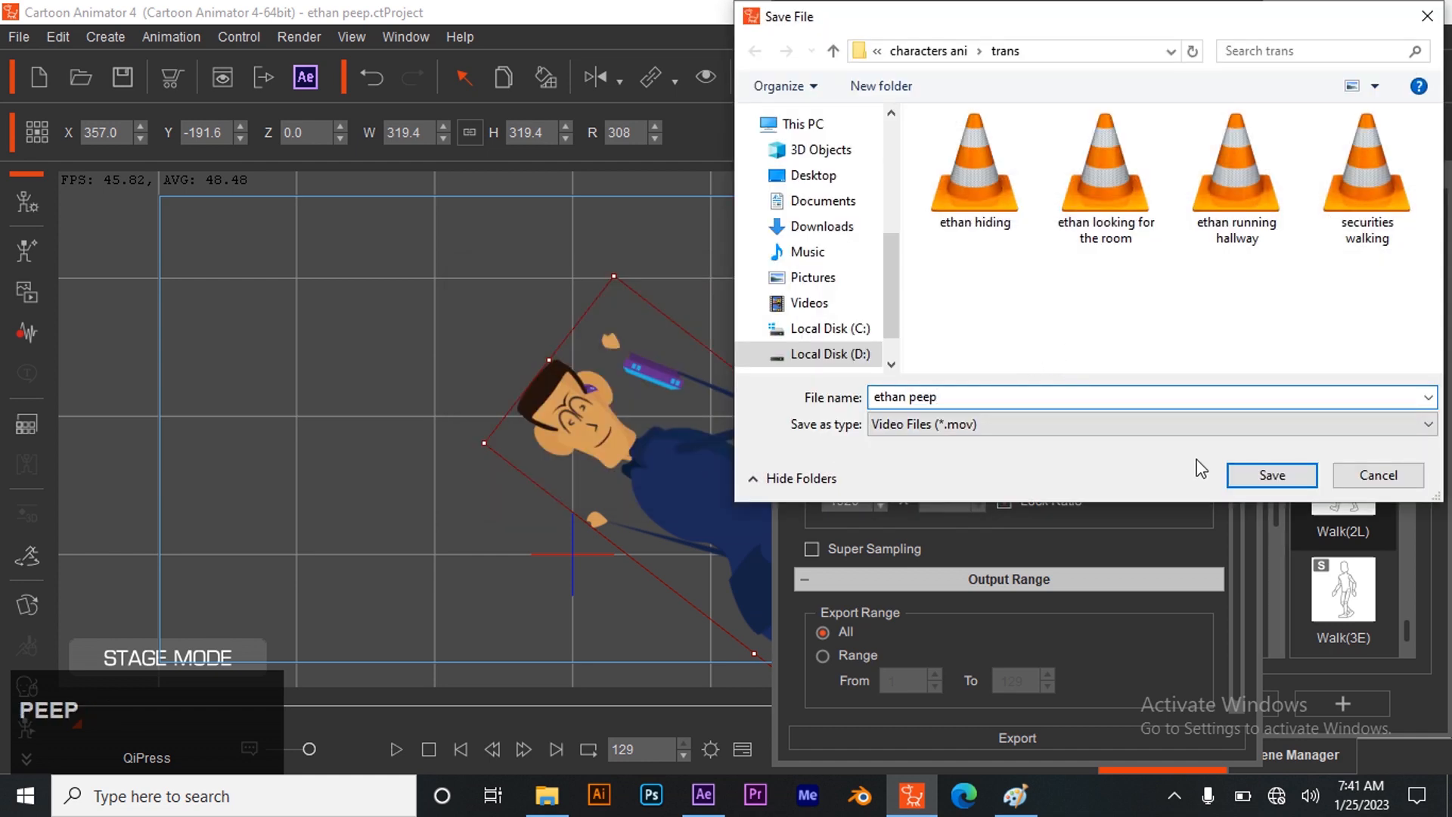
click(1257, 475)
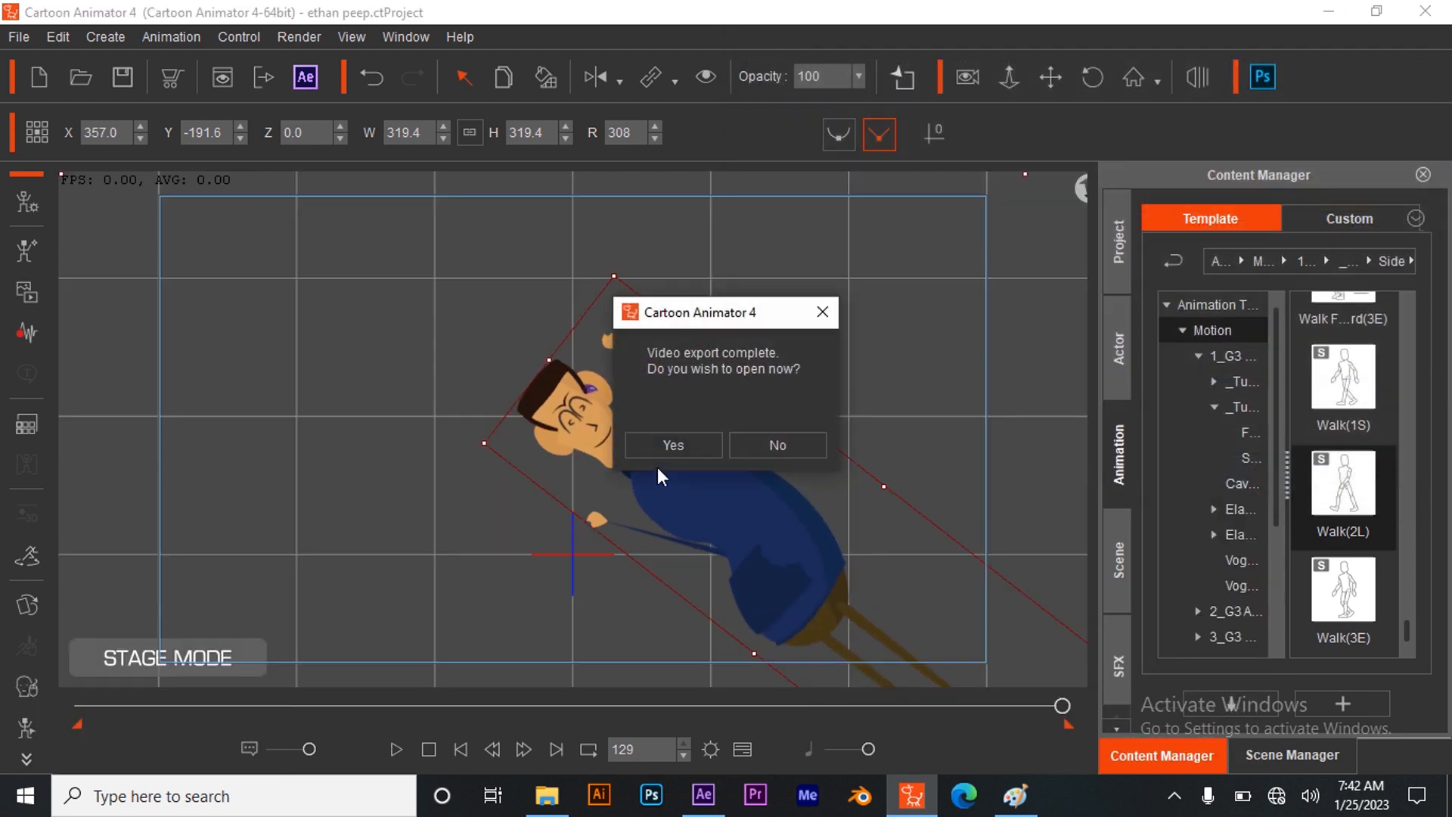
- Switch to After Effects and import the video "ethan peep" from the trans folder into the project
click(703, 793)
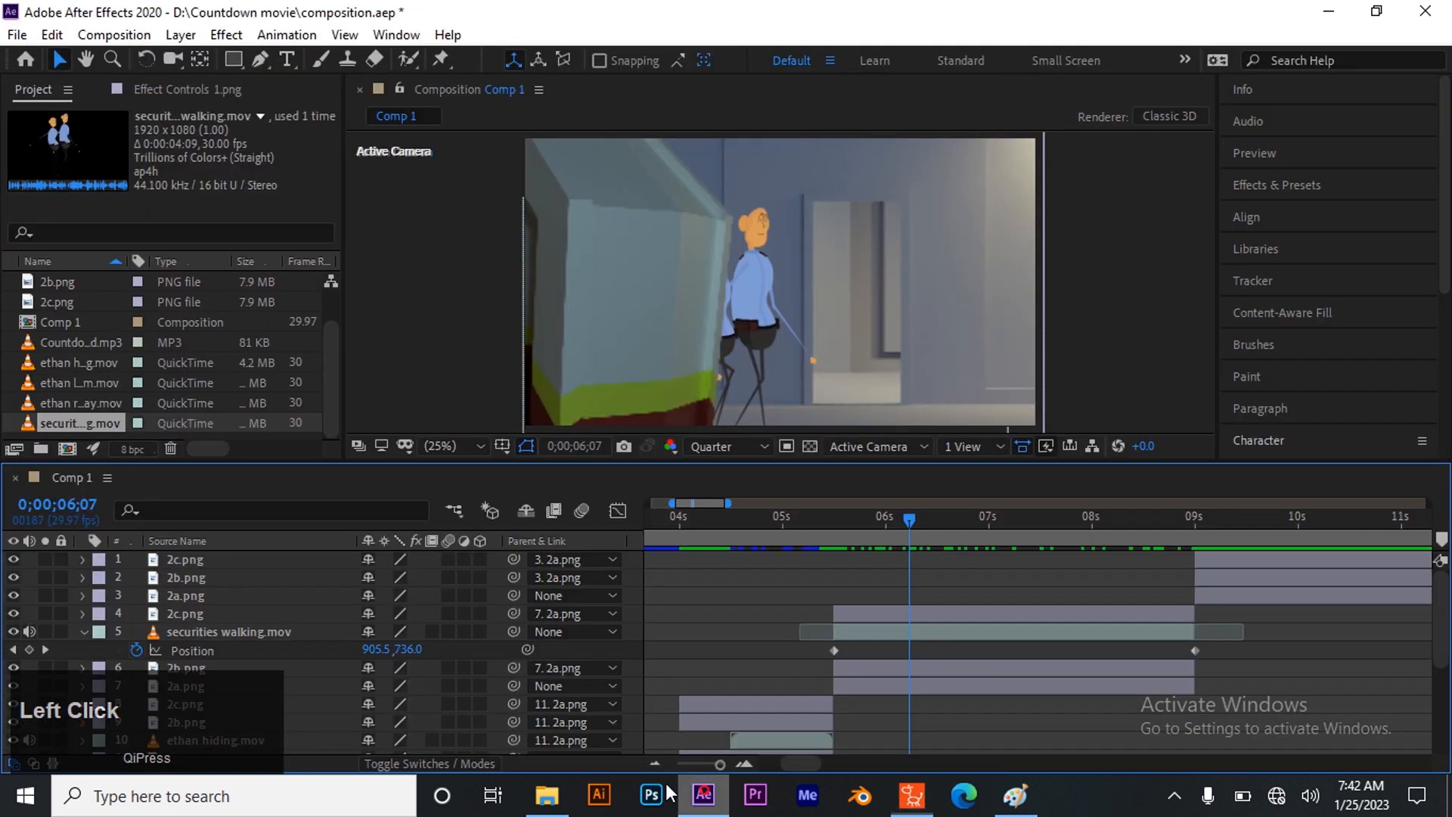
click(546, 794)
click(996, 538)
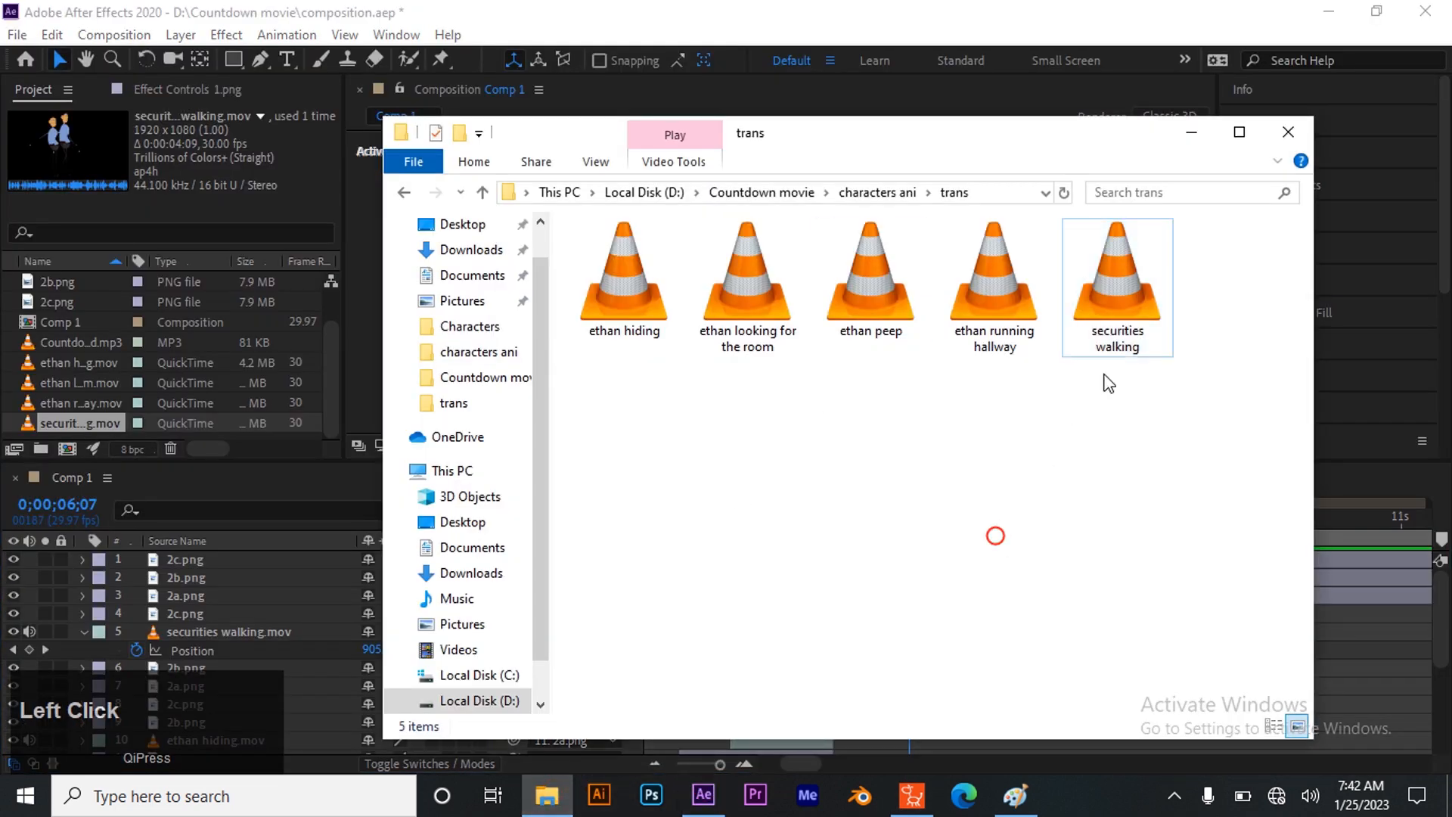
drag(883, 310, 9, 376)
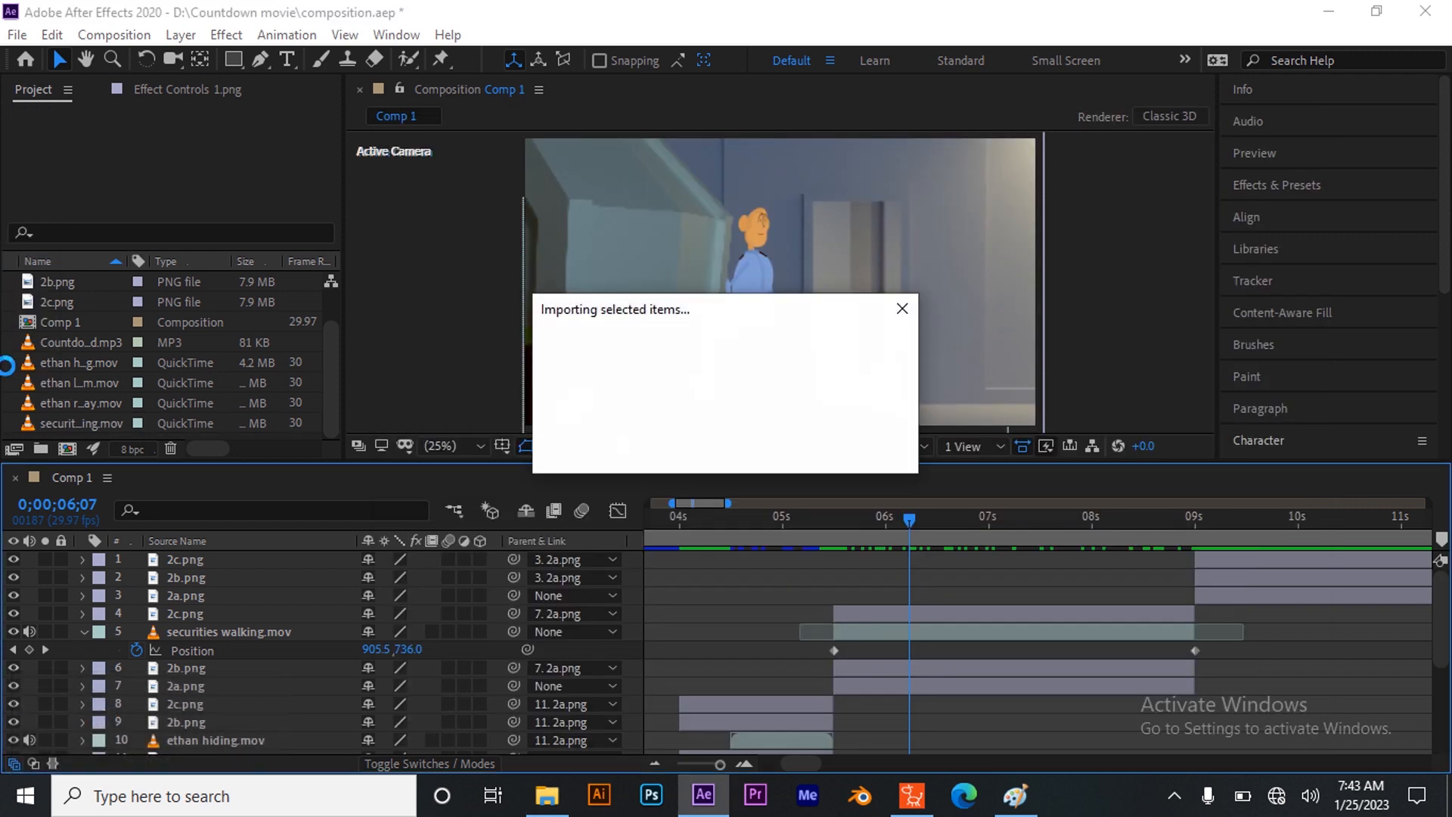
- Add ethan peep.mov to Comp 1 starting at 0;00;05;15 and place its layer directly below the 2b.png wall layer
drag(59, 397, 988, 600)
drag(1094, 604, 1024, 620)
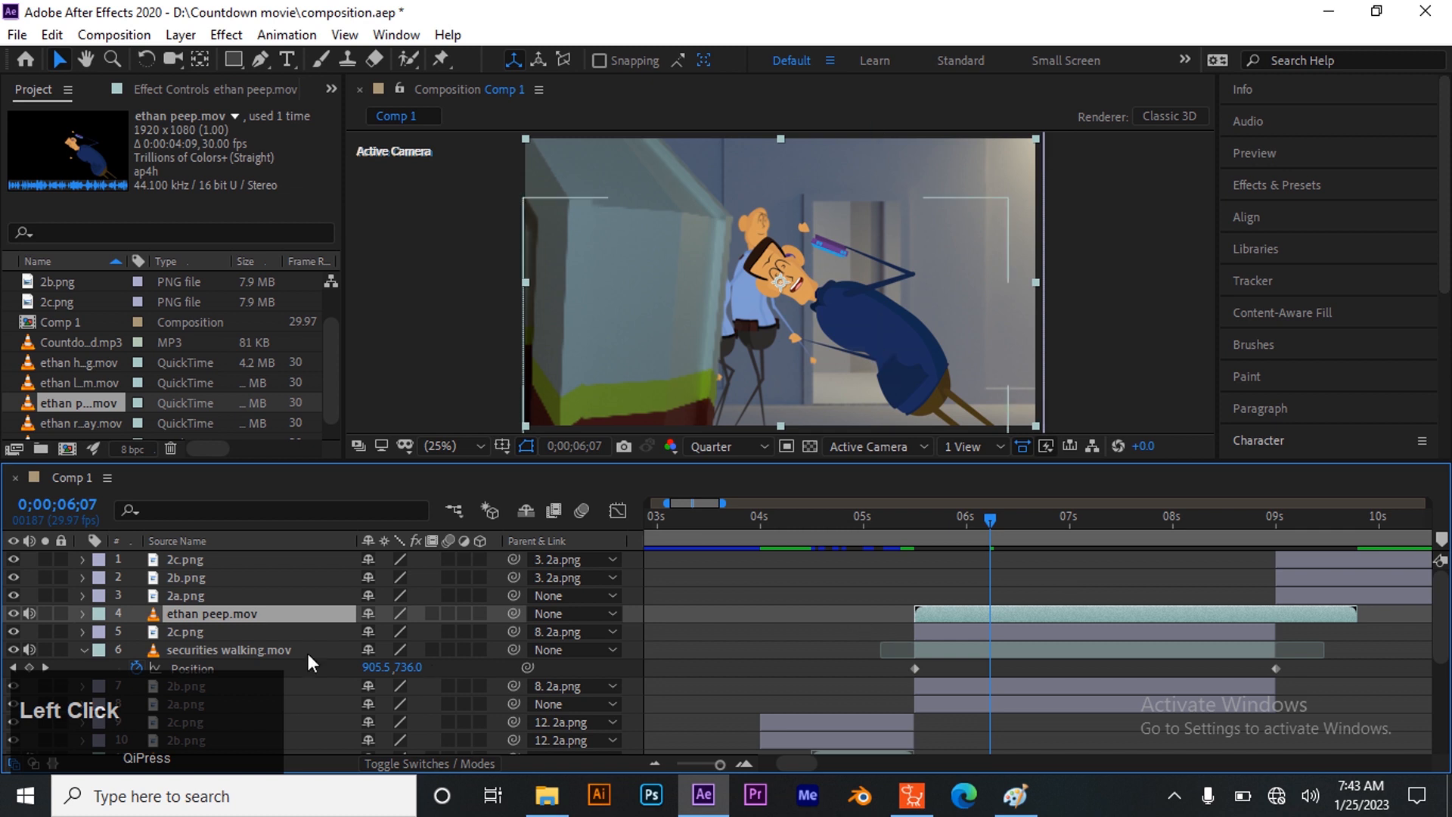
drag(265, 606, 266, 691)
- Scale the ethan peep layer to 43% and position the character so his head leans past the doorway's edge
click(858, 314)
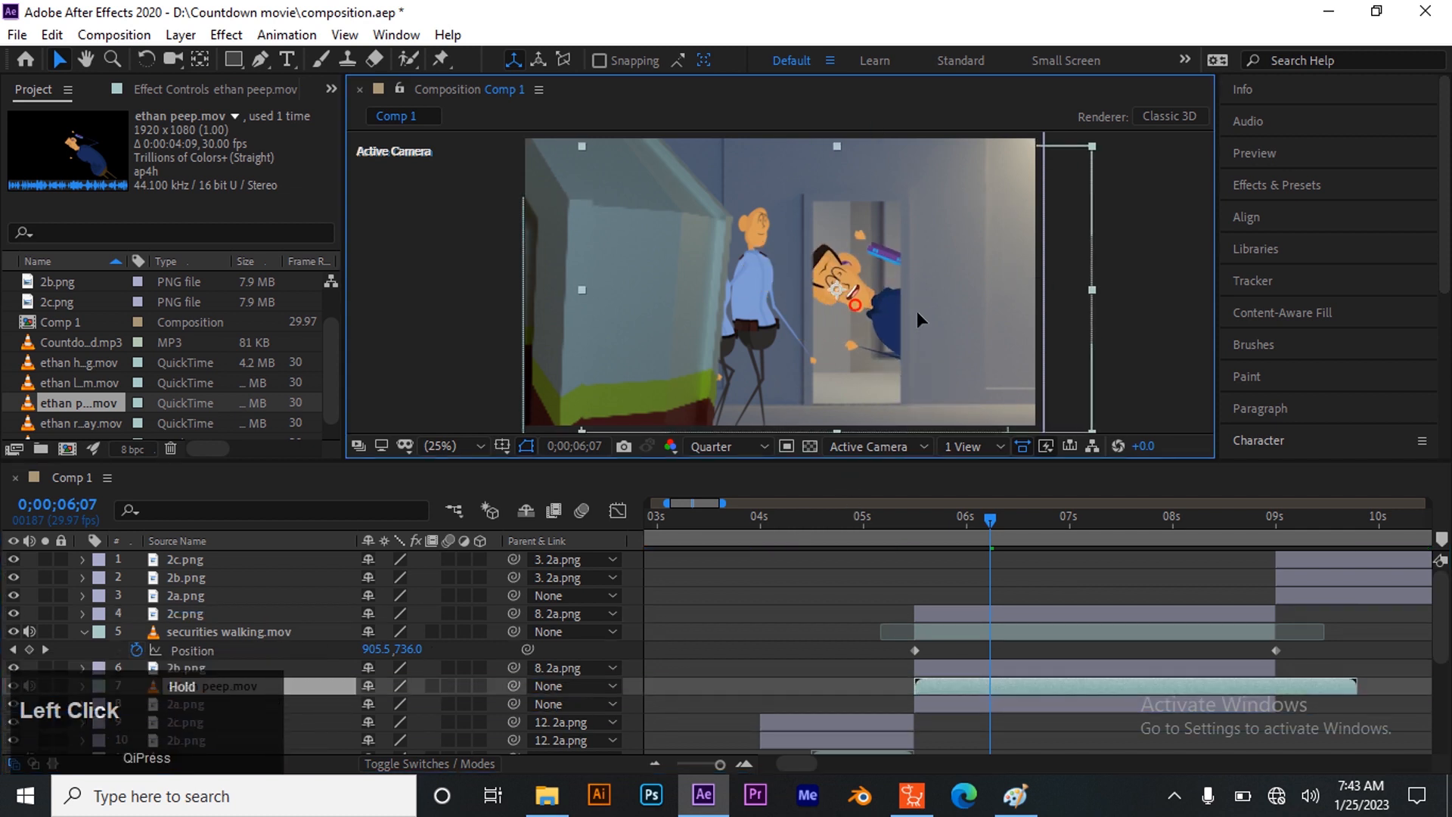
key(s)
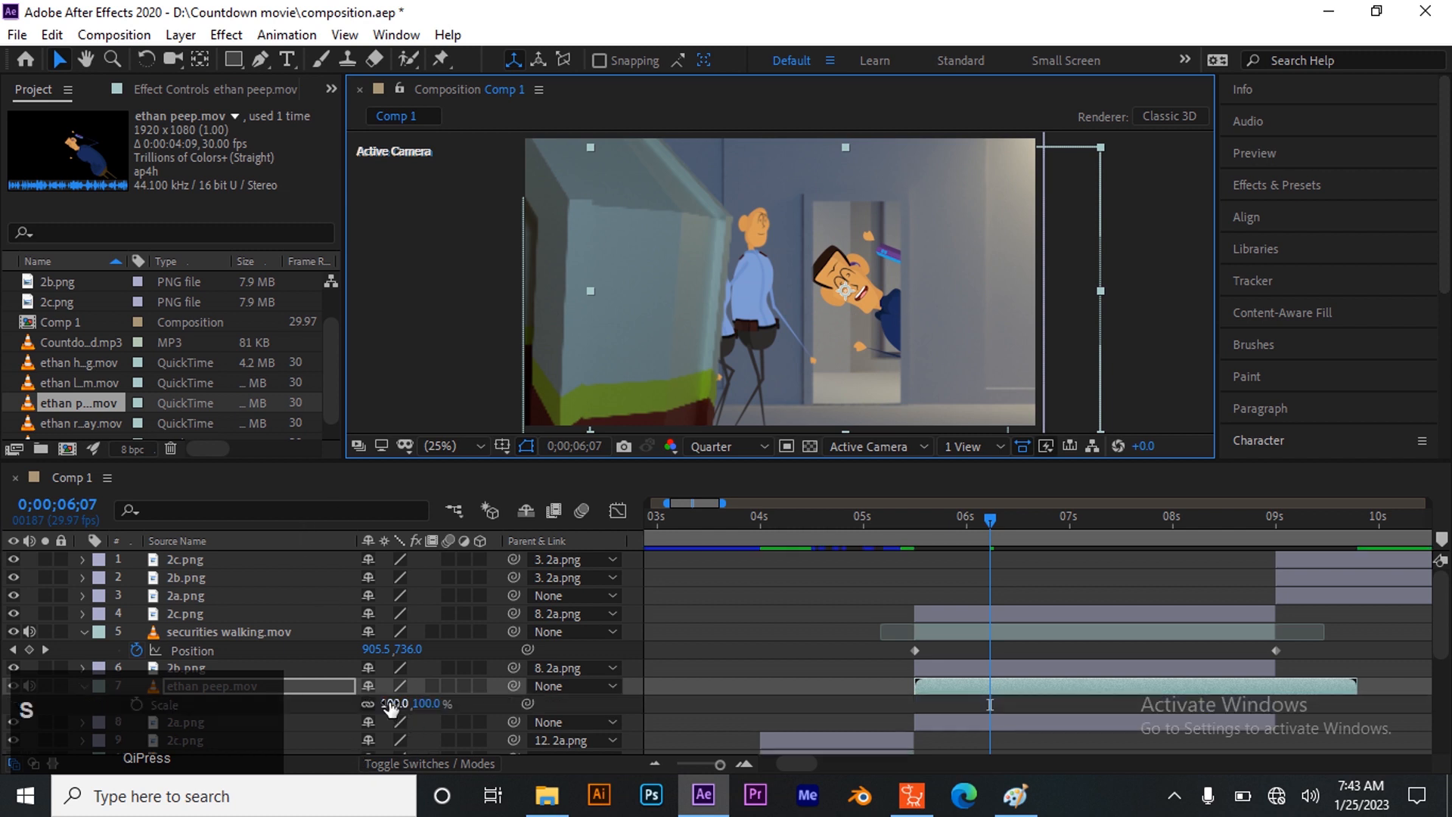
drag(391, 709, 339, 726)
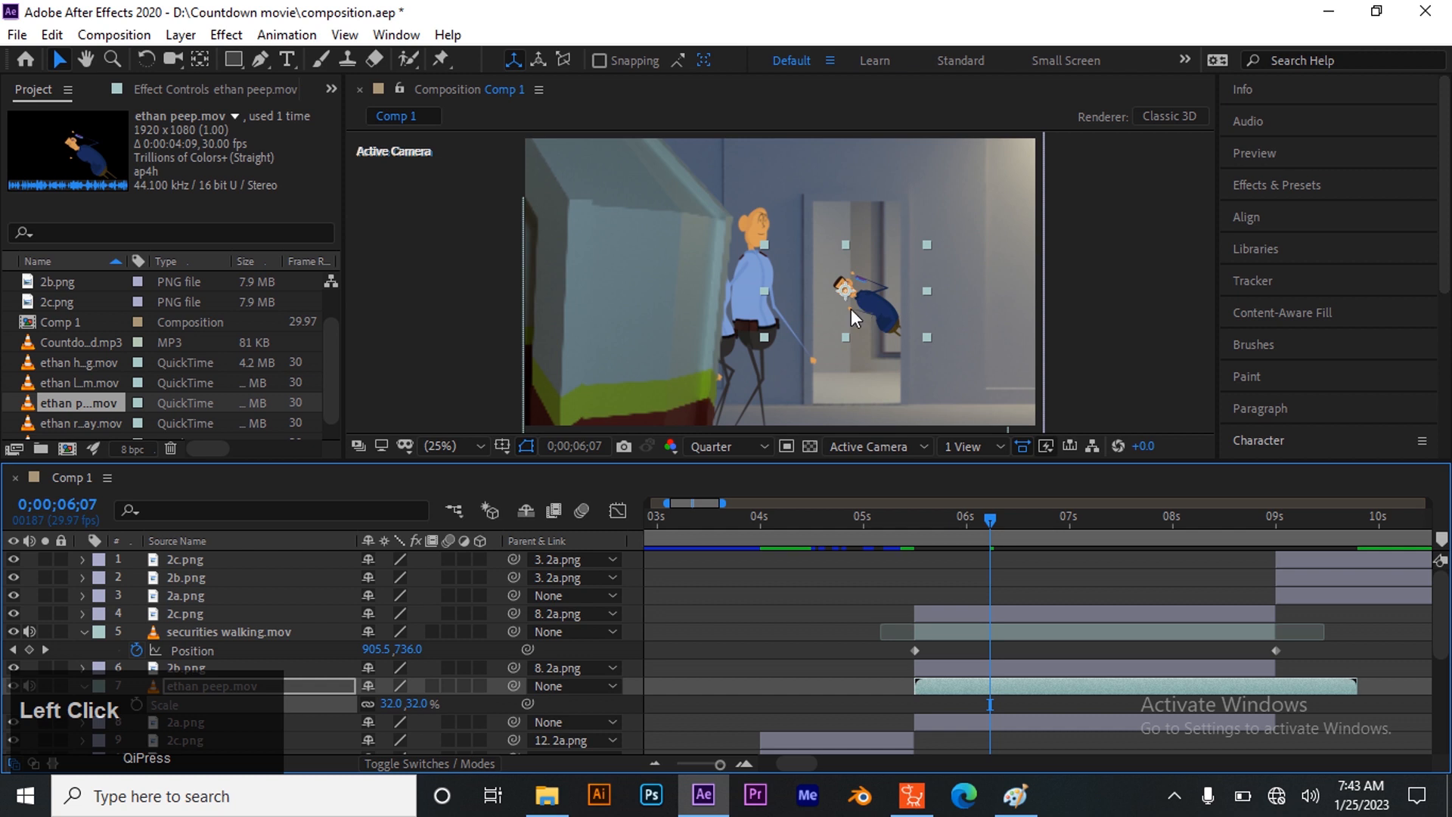
drag(392, 707, 401, 709)
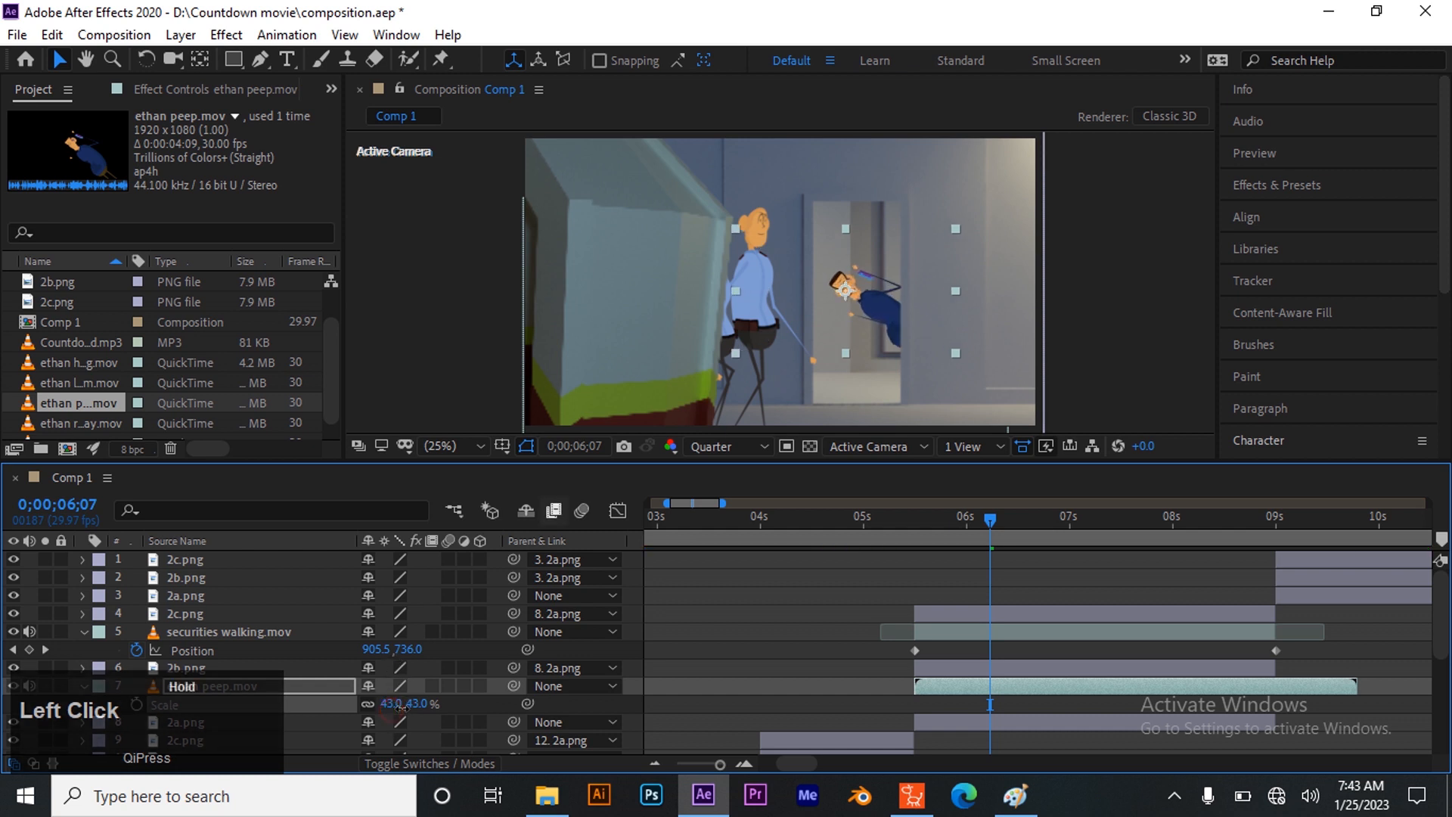
drag(869, 293, 912, 302)
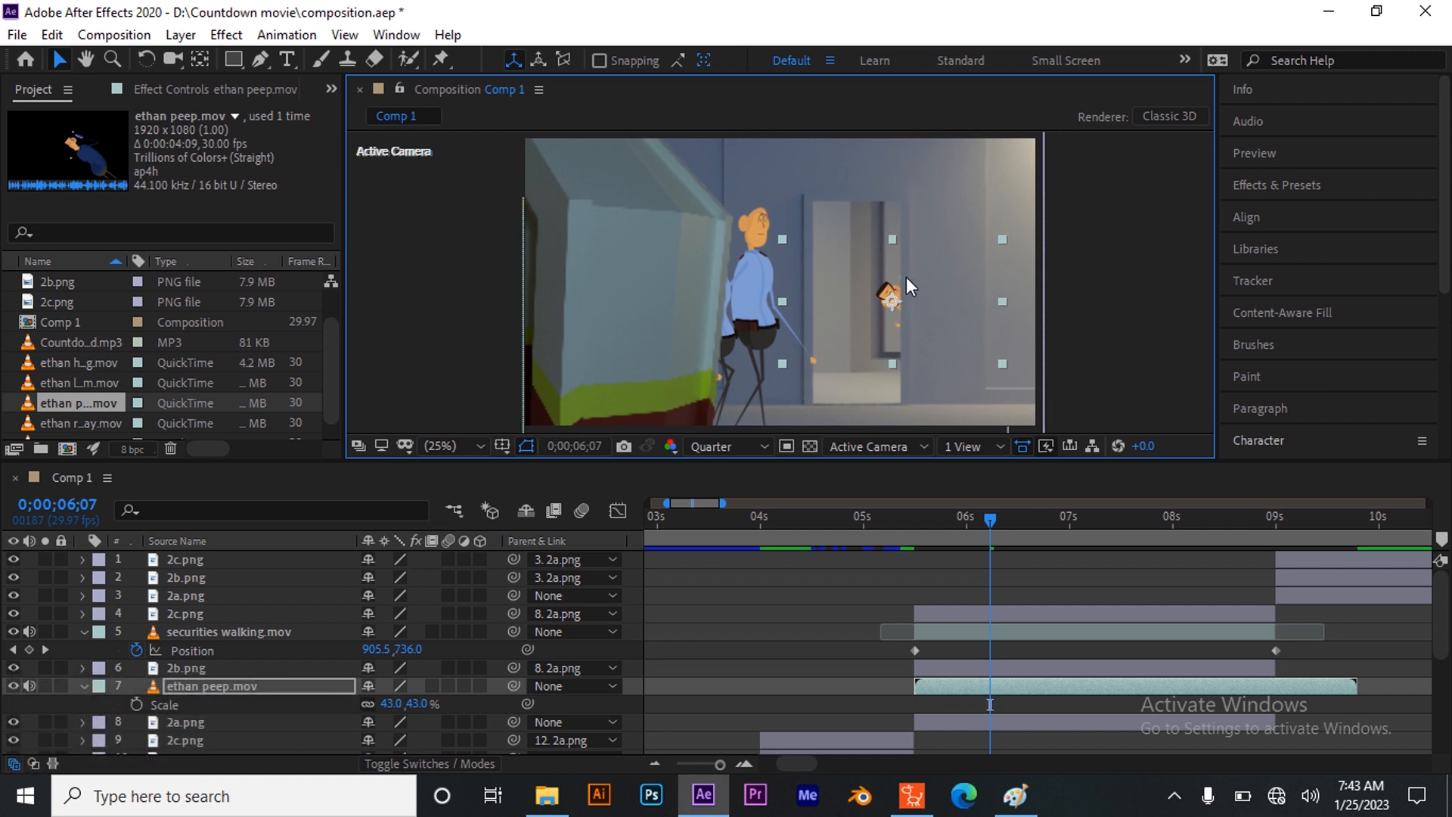
- Set the ethan peep layer's rotation to -5° and raise the character slightly in the doorway
key(r)
drag(393, 705, 403, 703)
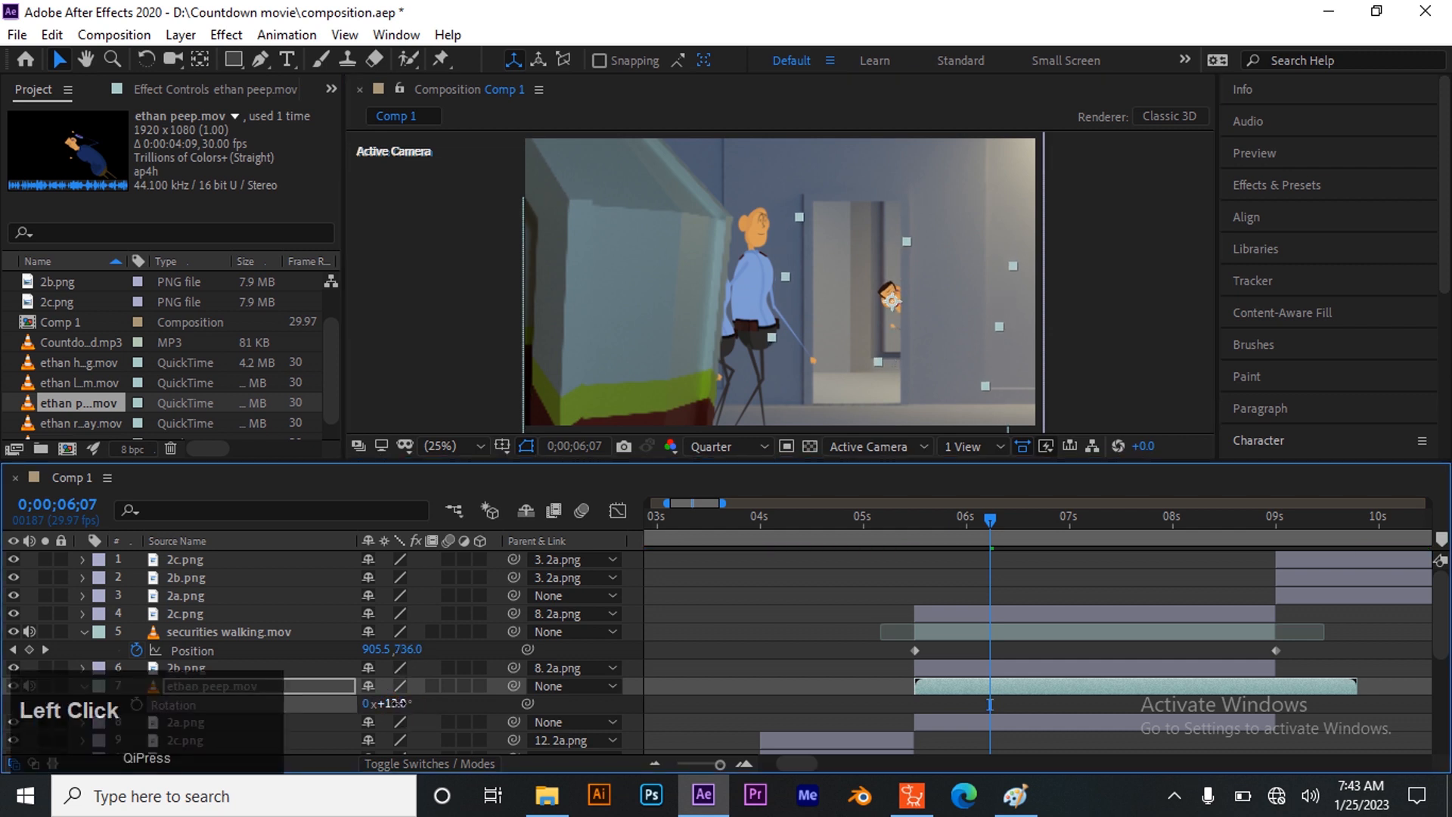
text(-13)
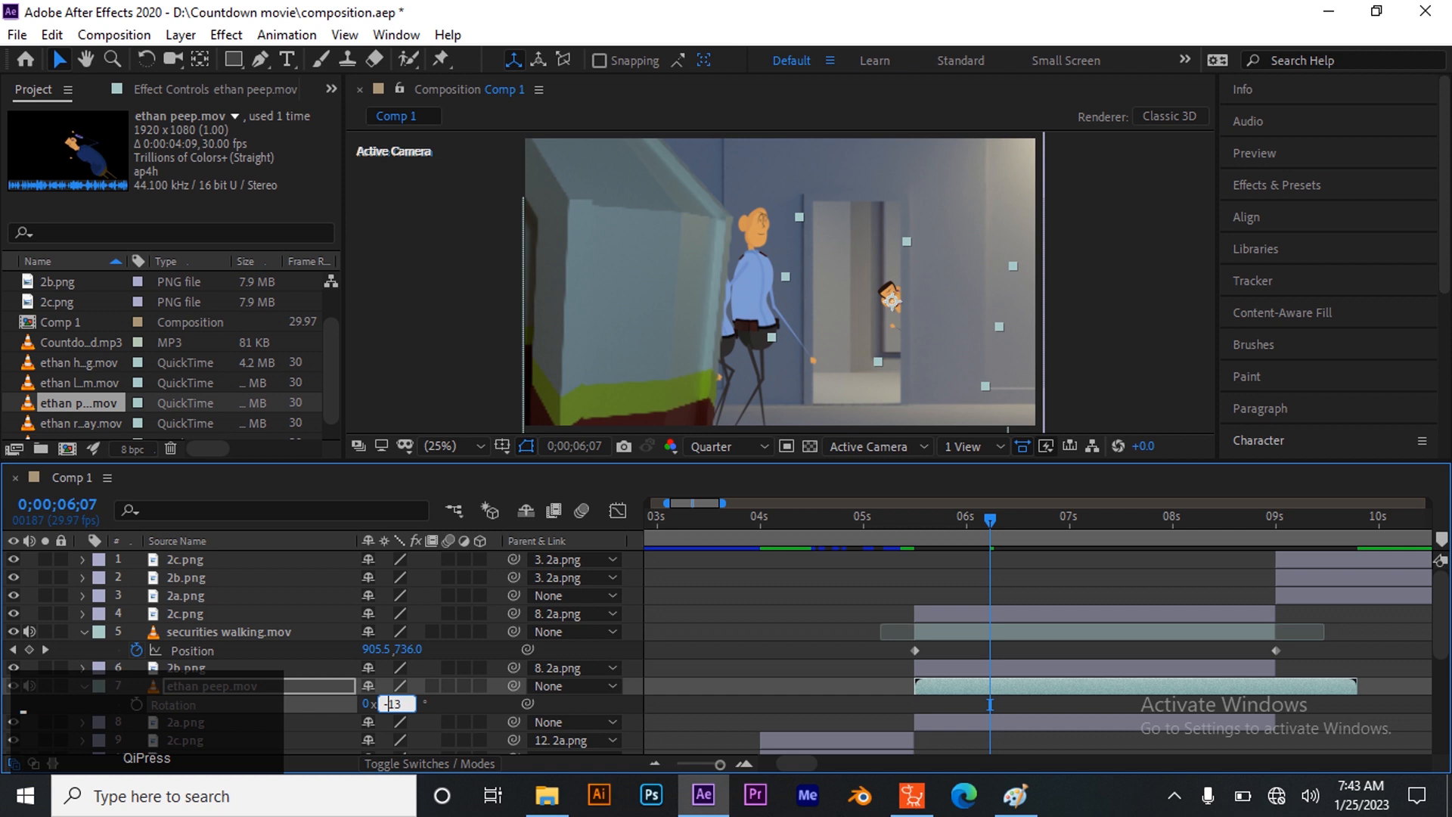
key(Return)
click(398, 702)
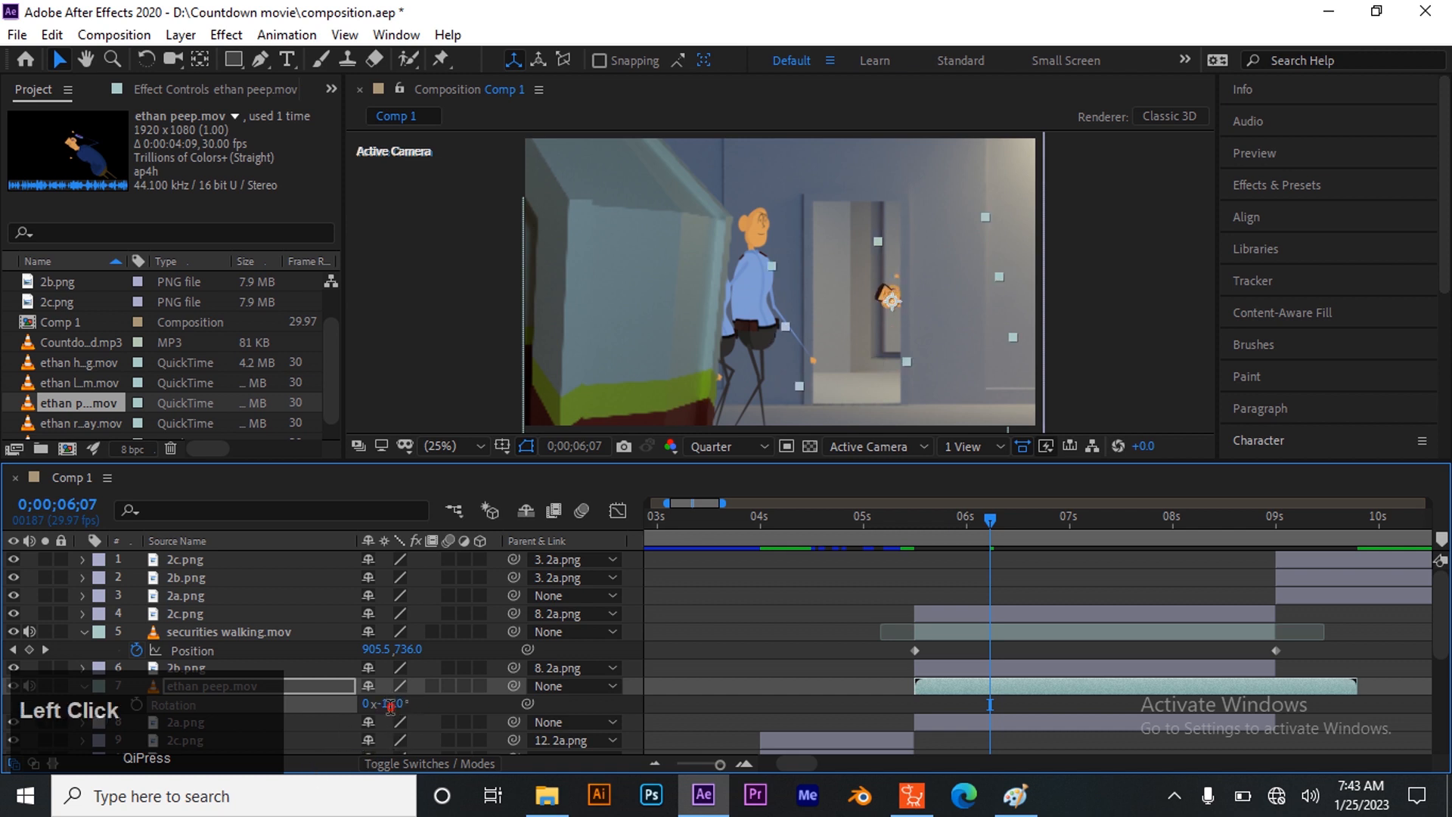
key(Right)
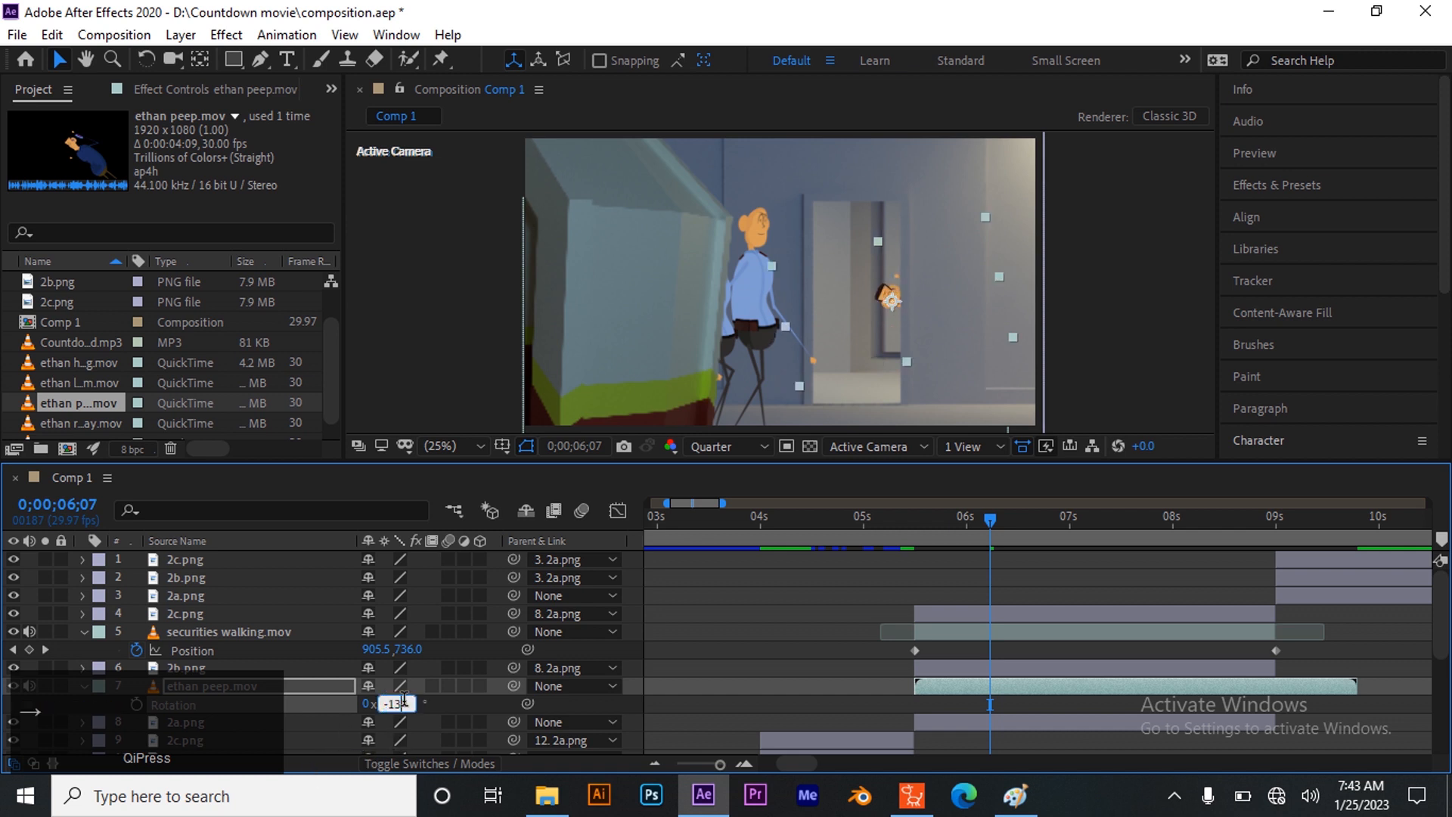
key(BackSpace)
key(BackSpace)
text(5)
key(Return)
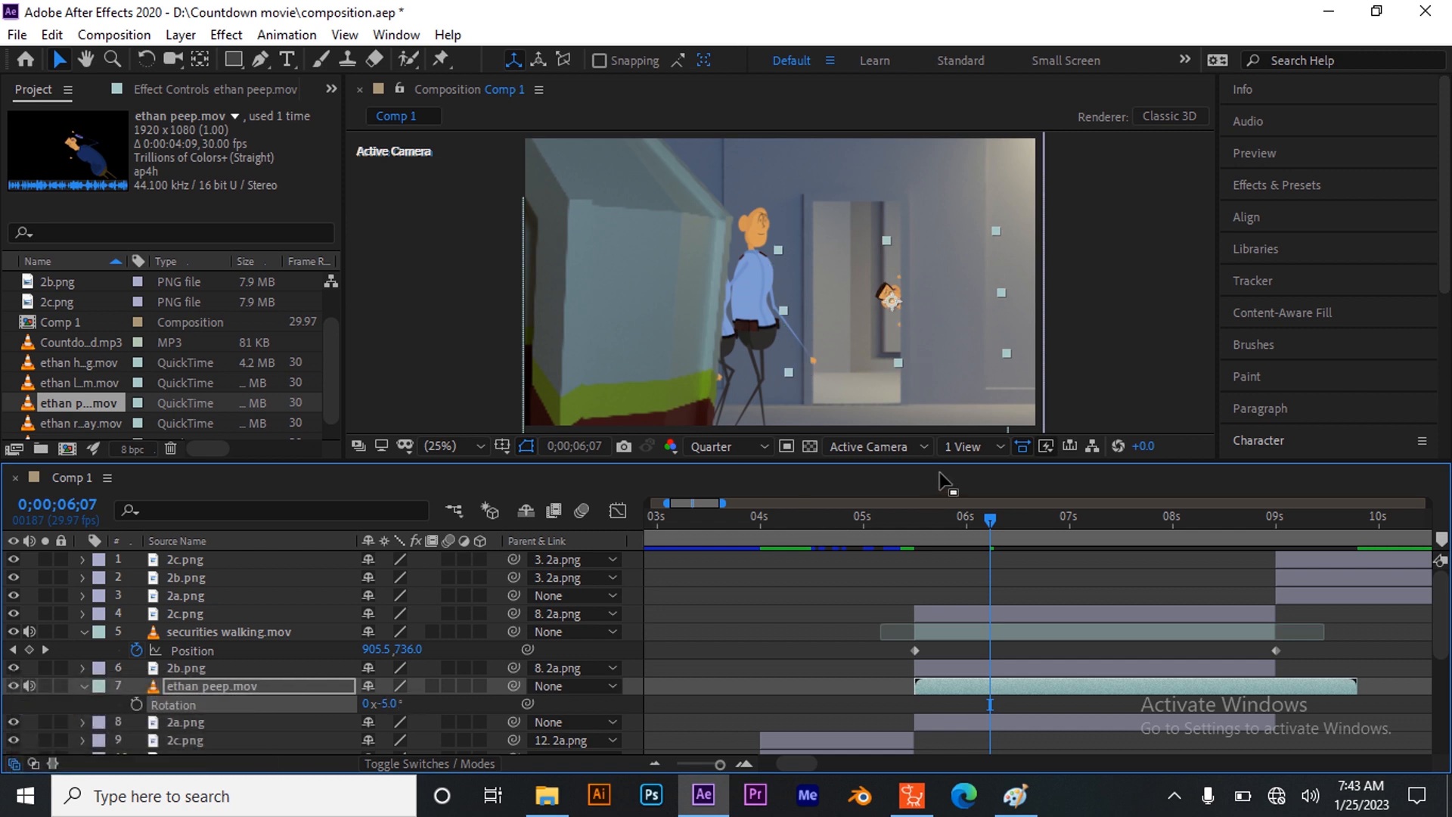
drag(888, 288, 889, 269)
- Play back the hallway shot from 0;00;05;15 to check the peeping character against the walking securities
drag(987, 524, 912, 635)
click(737, 644)
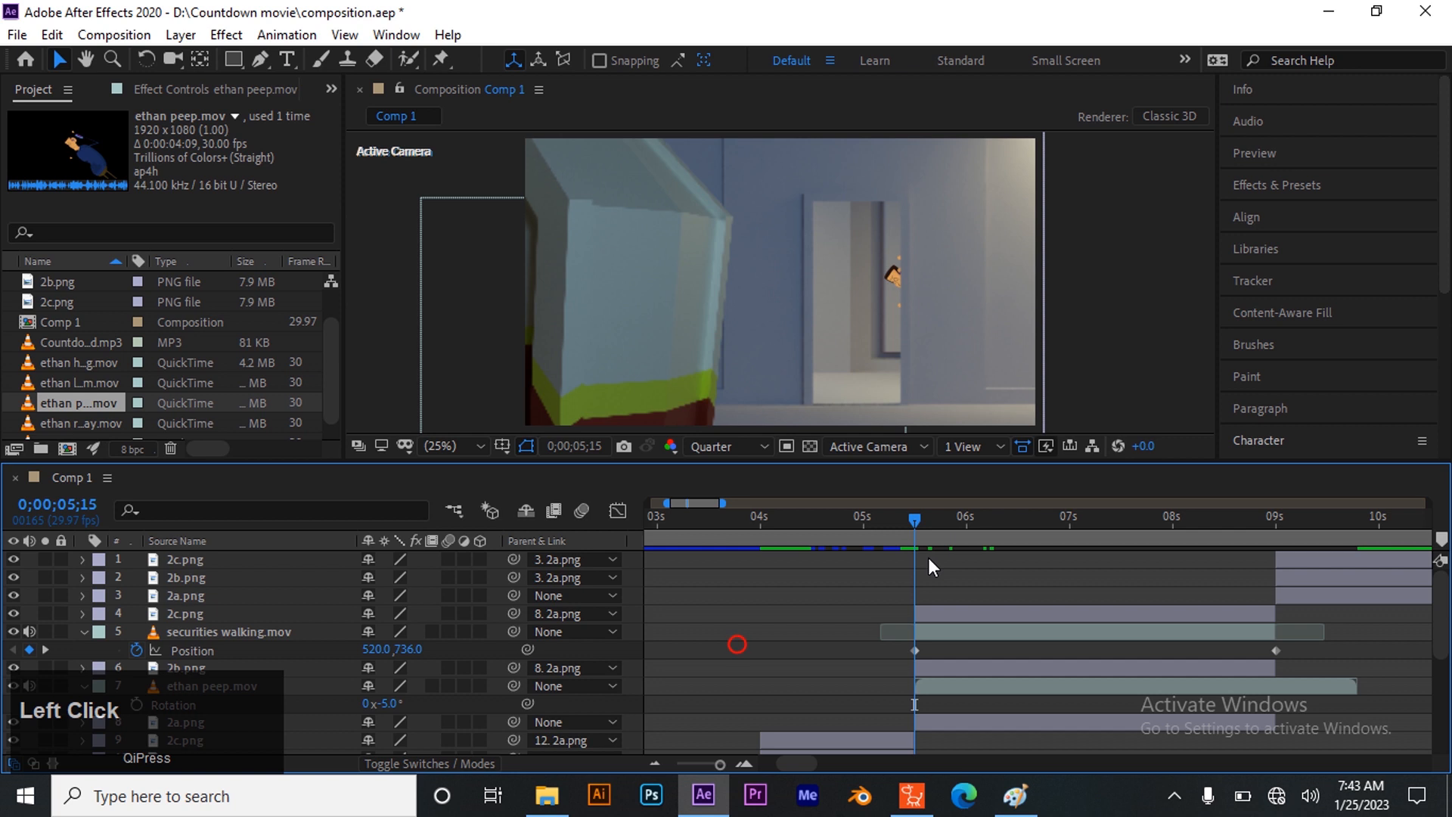
key(space)
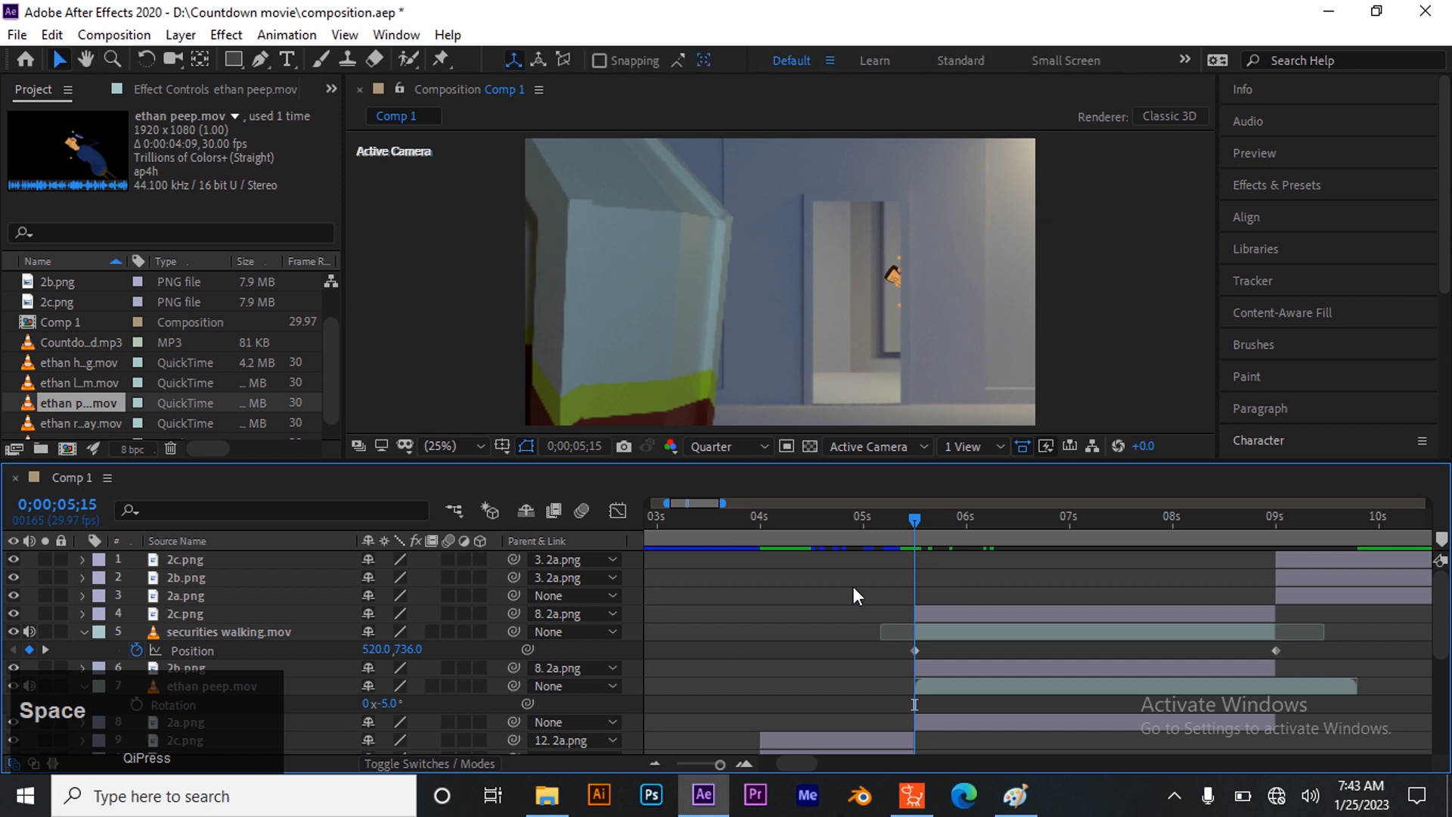
key(space)
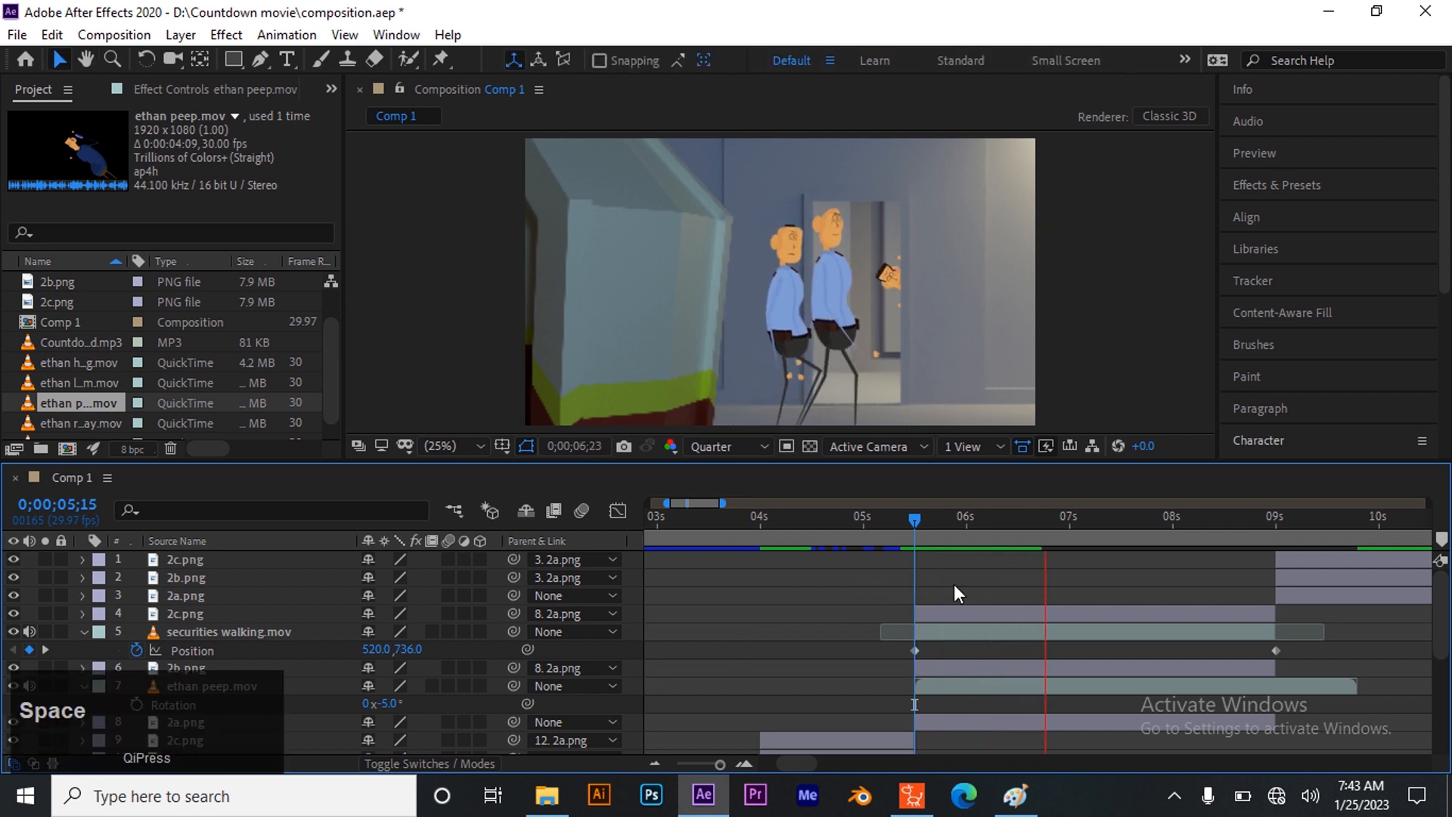
drag(1043, 521, 915, 597)
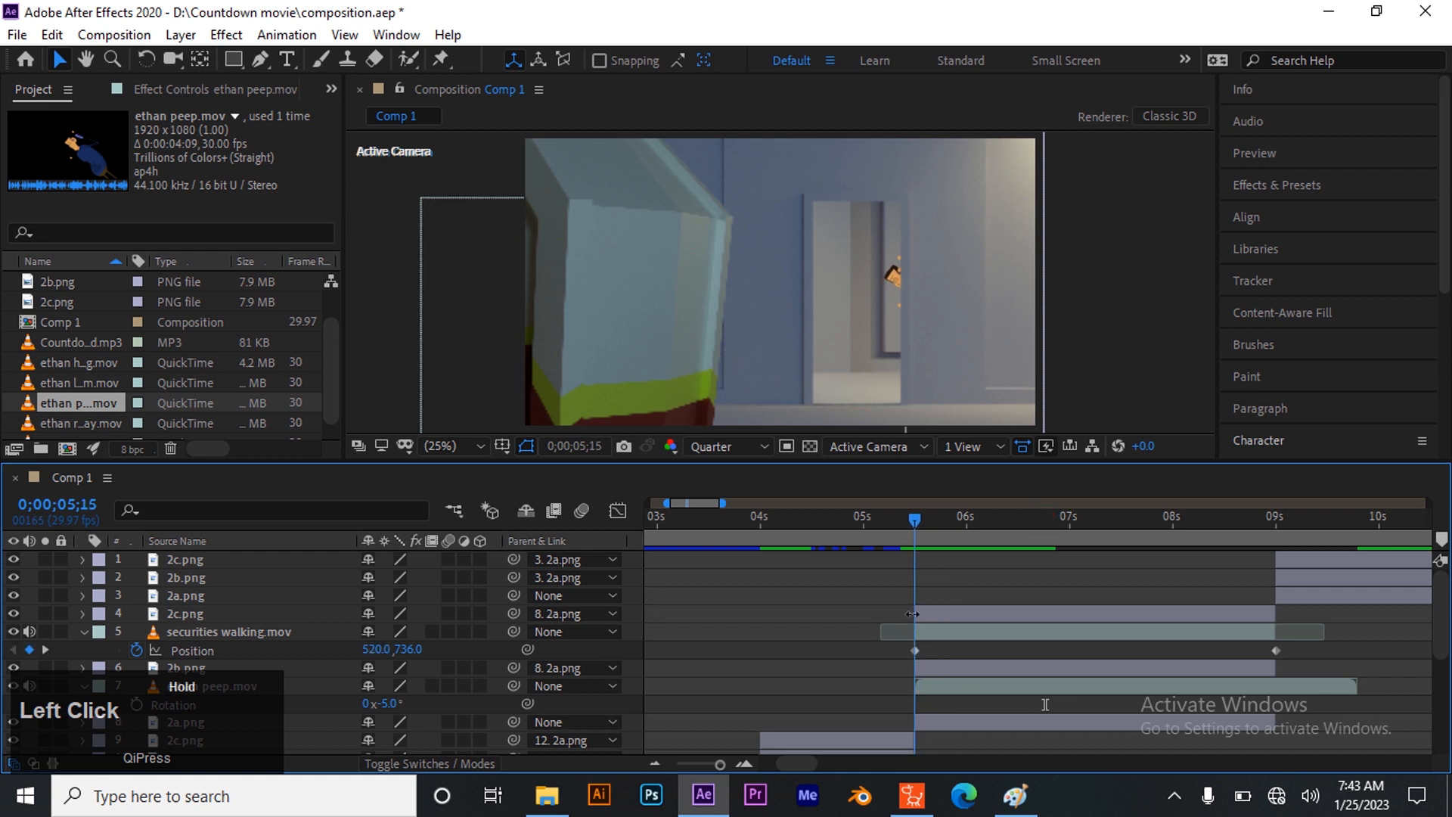
key(space)
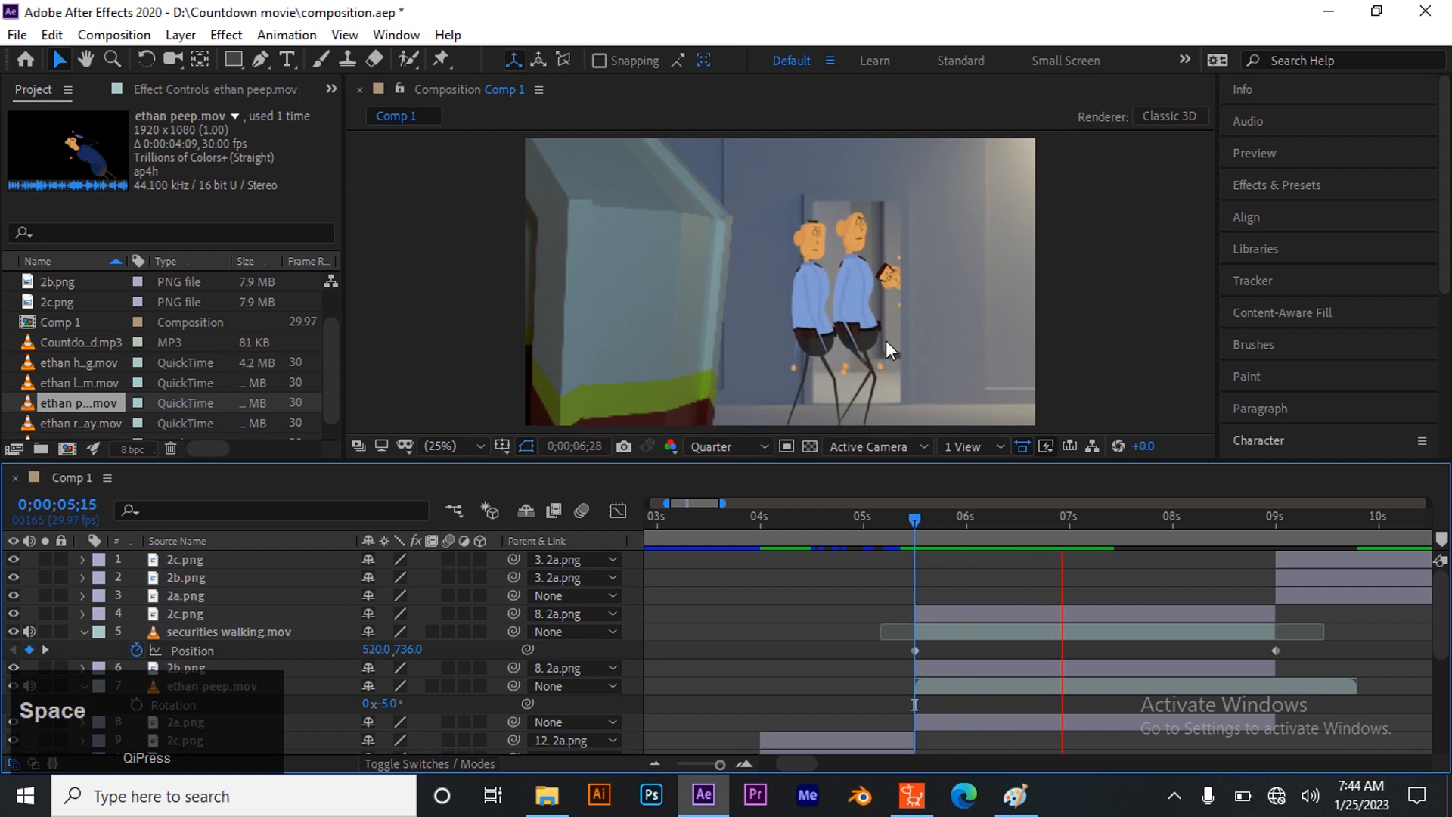
key(space)
- Keyframe the ethan peep layer's position at 0;00;06;00, and at 0;00;05;15 set its X position to 1461 behind the wall
drag(1143, 519, 969, 572)
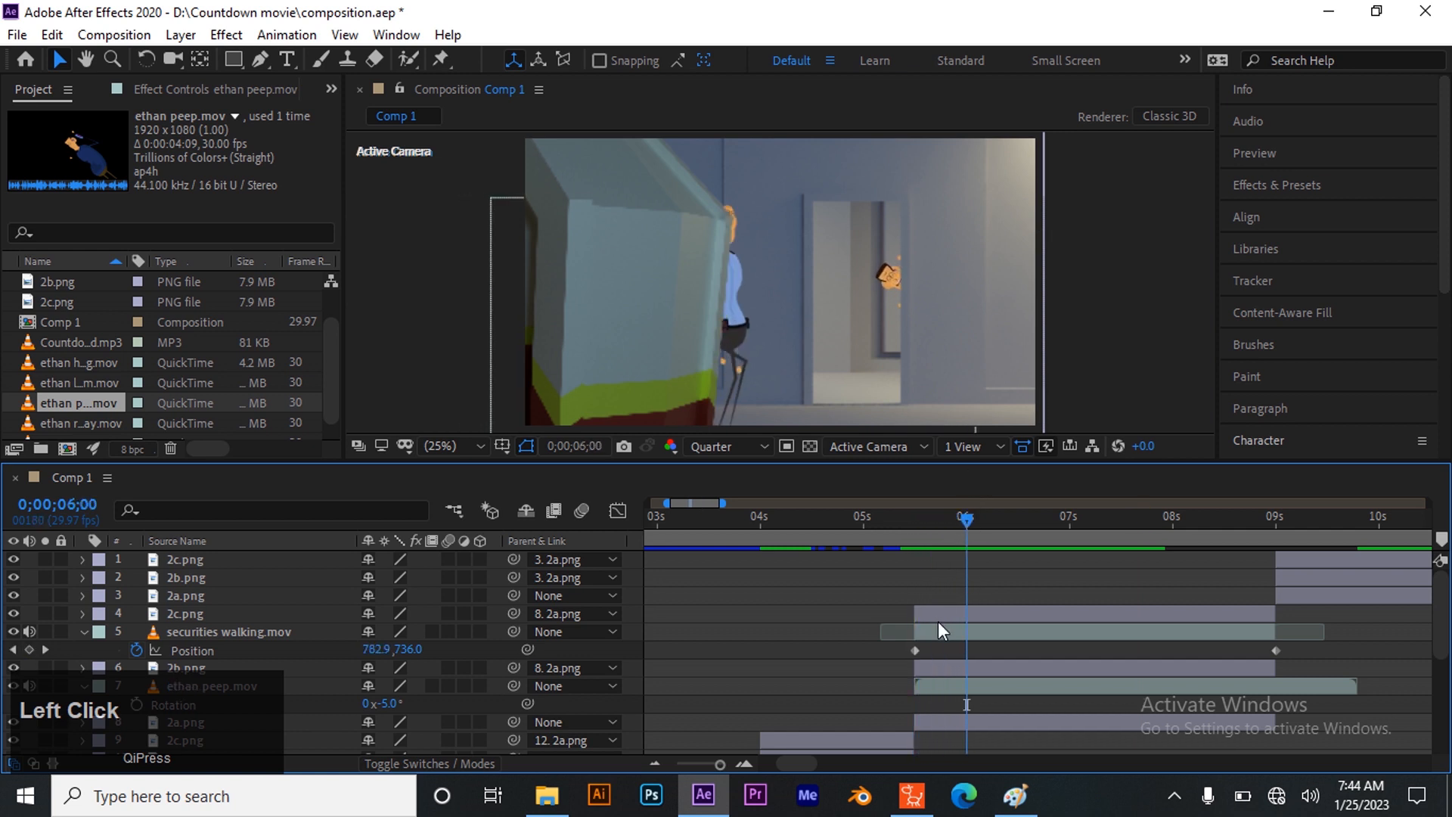
click(951, 689)
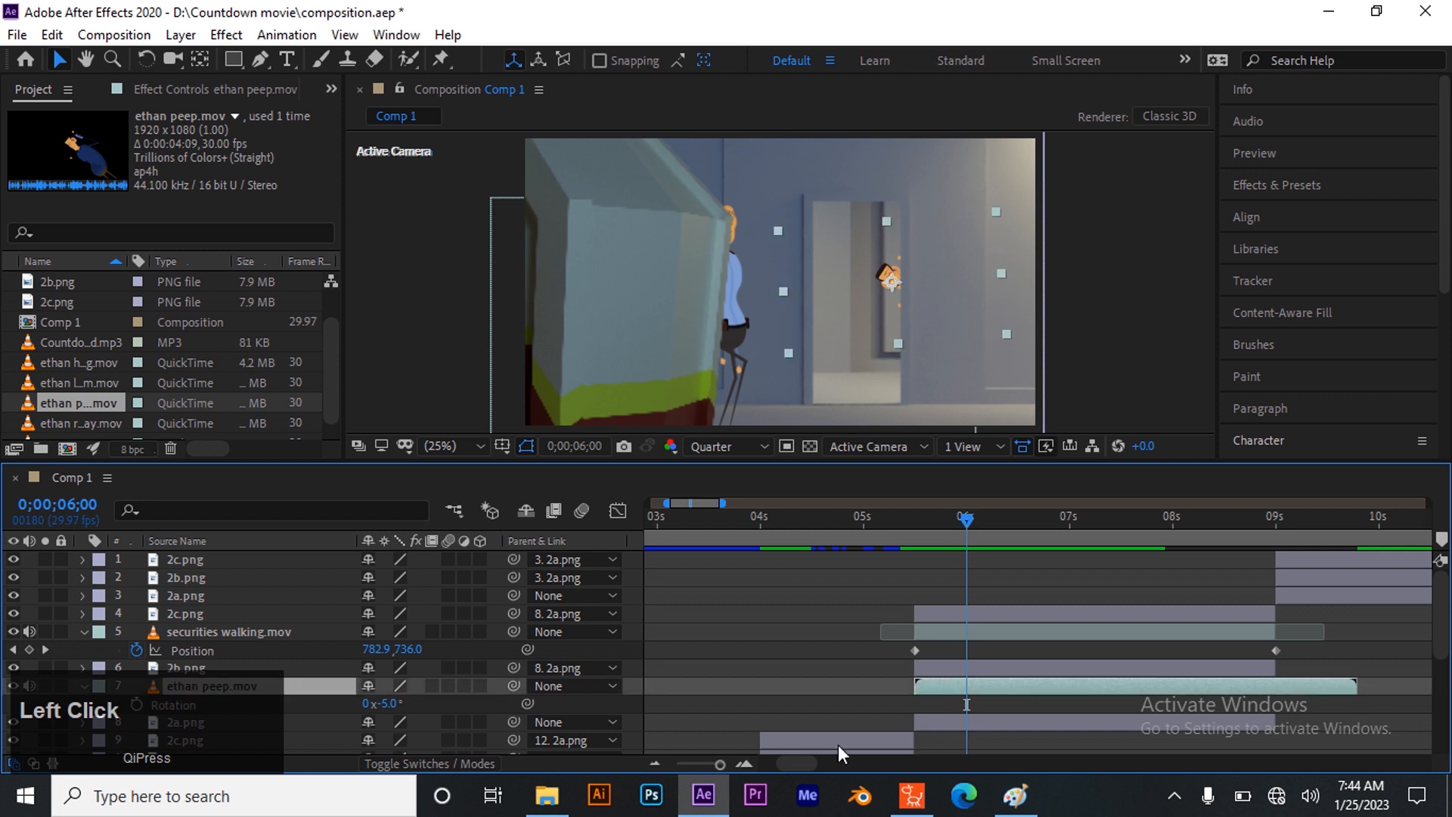
key(p)
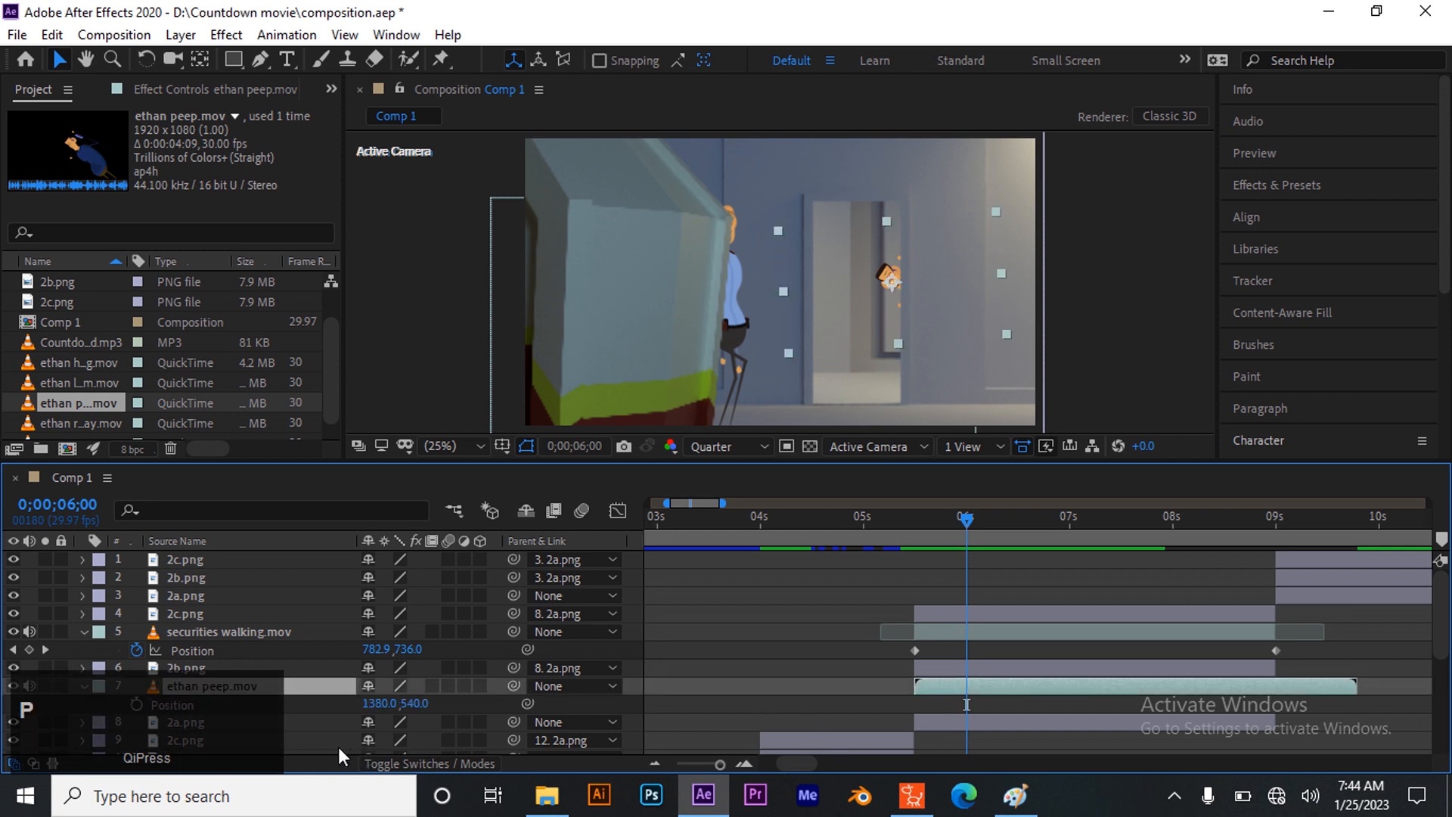
click(139, 697)
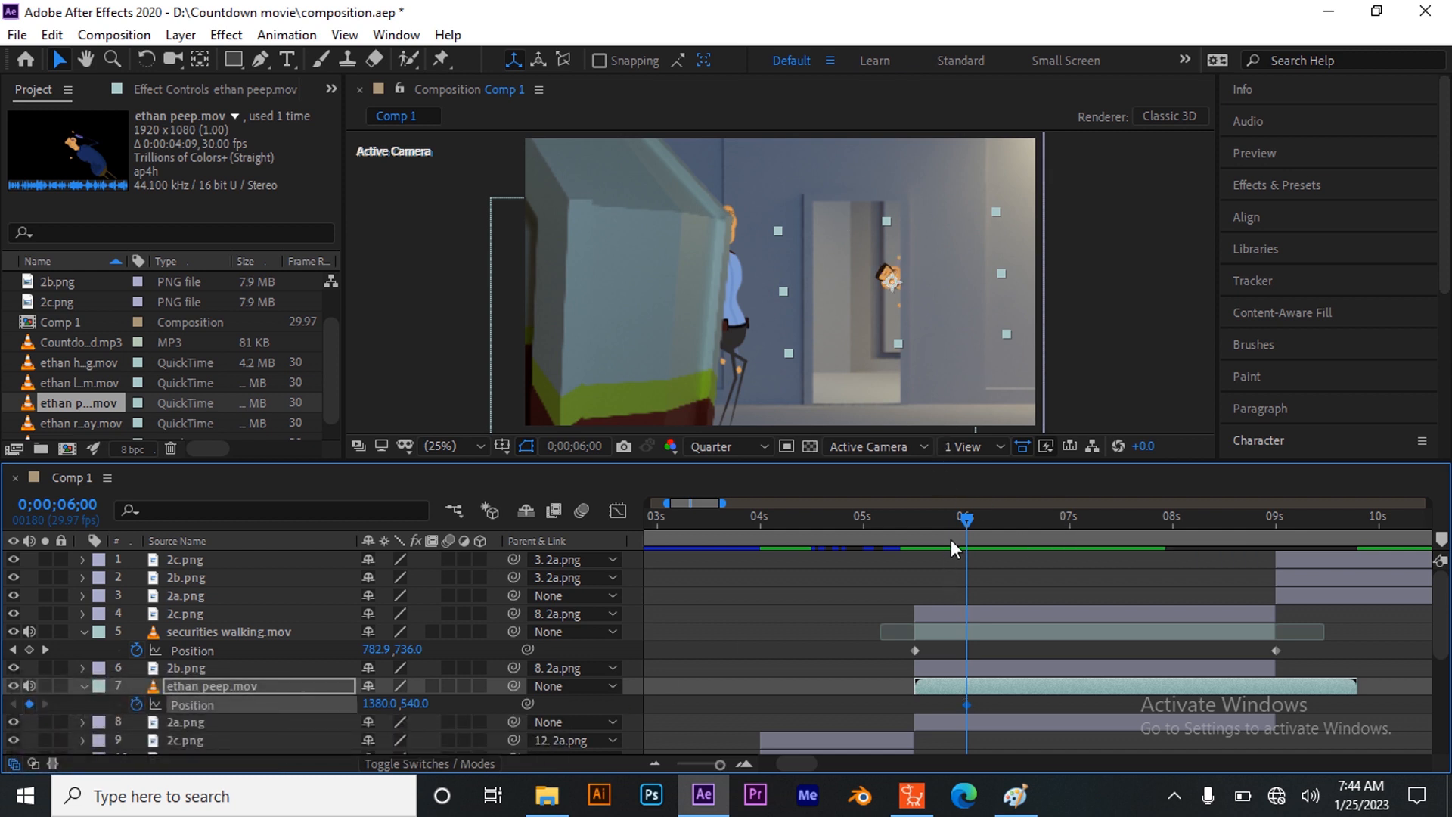
drag(972, 520, 920, 631)
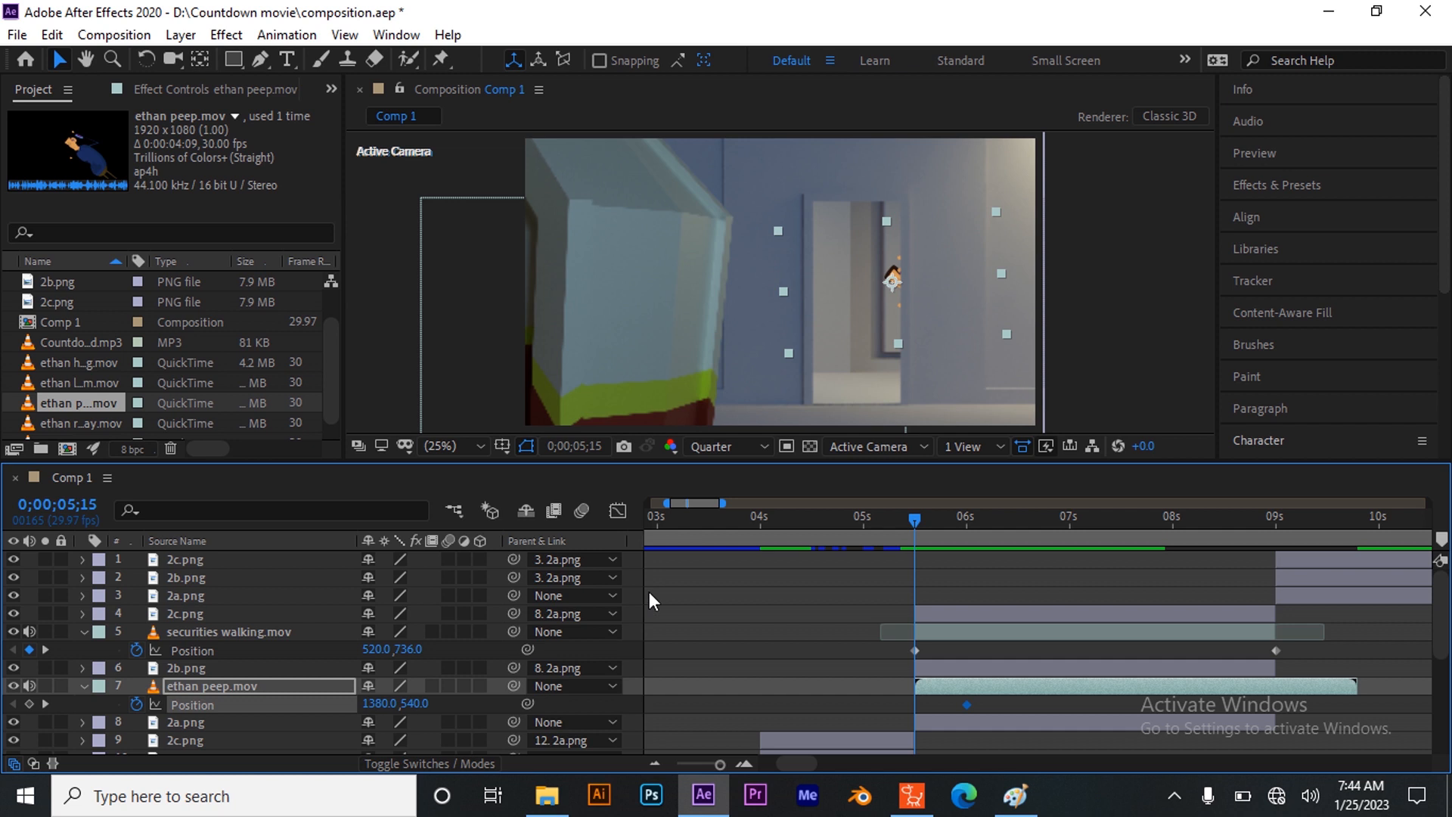
drag(379, 704, 447, 685)
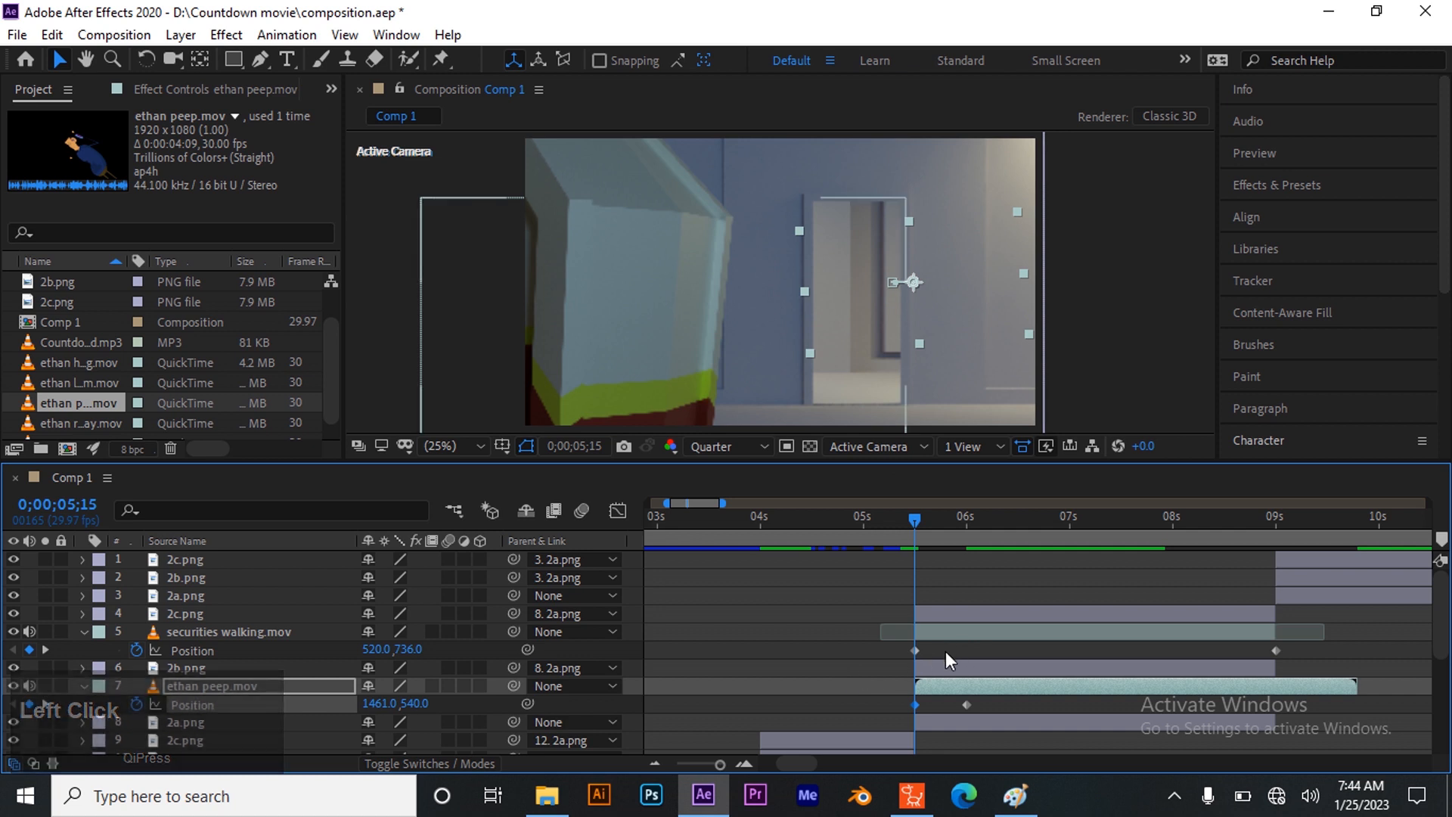
- Play back the shot from its start to review how the character slides into the doorway
key(space)
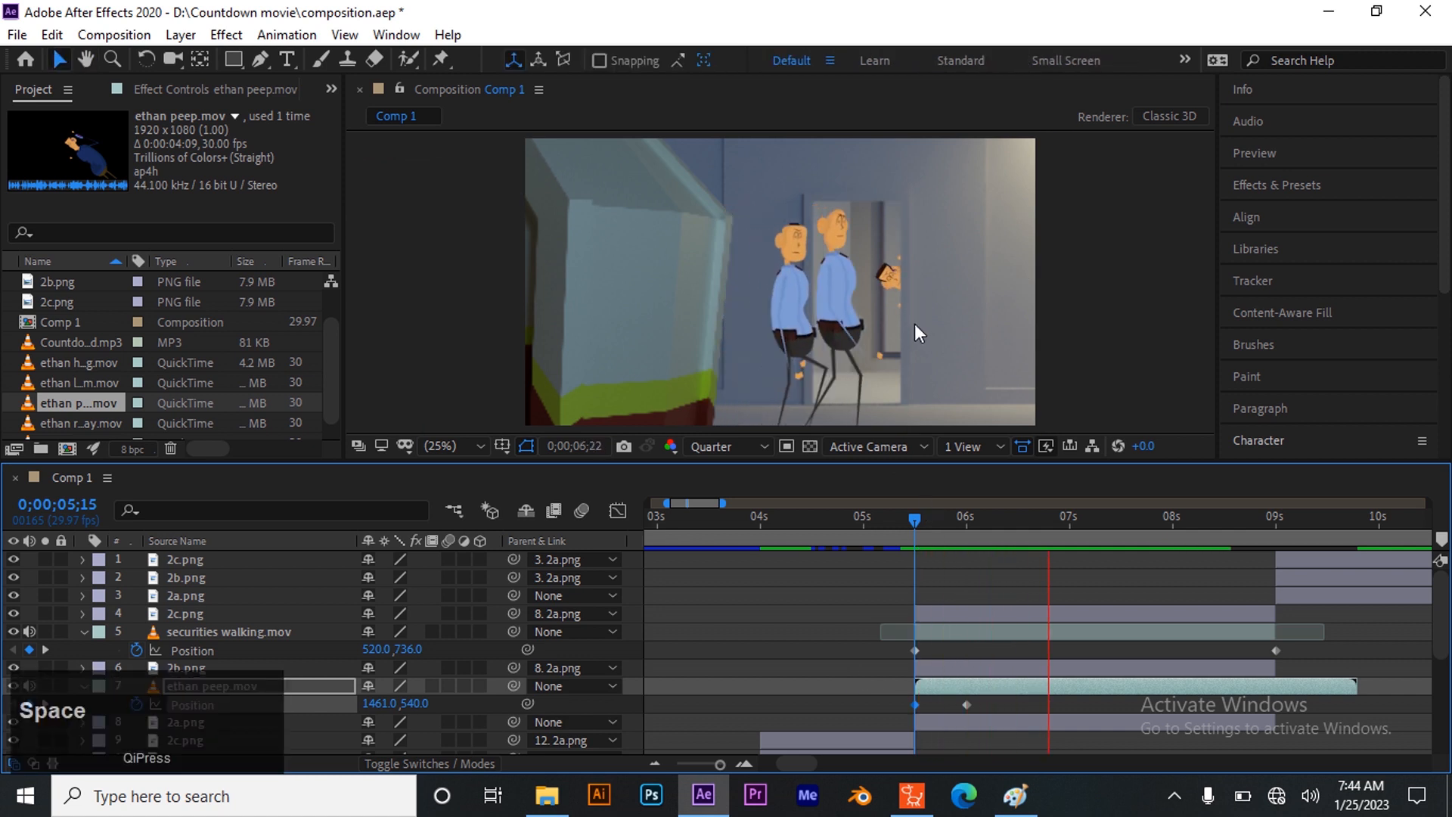
drag(1072, 515, 915, 630)
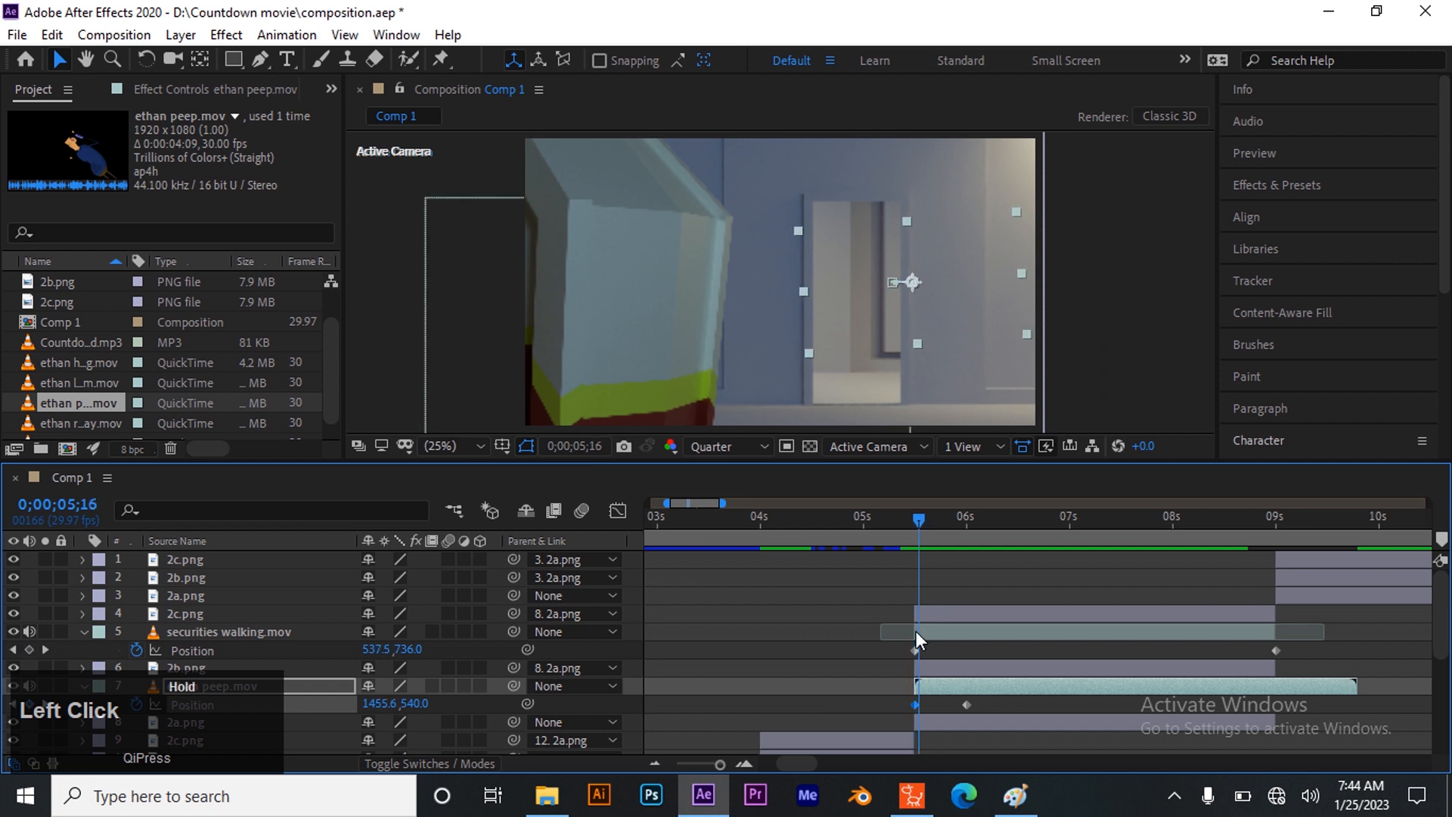
key(space)
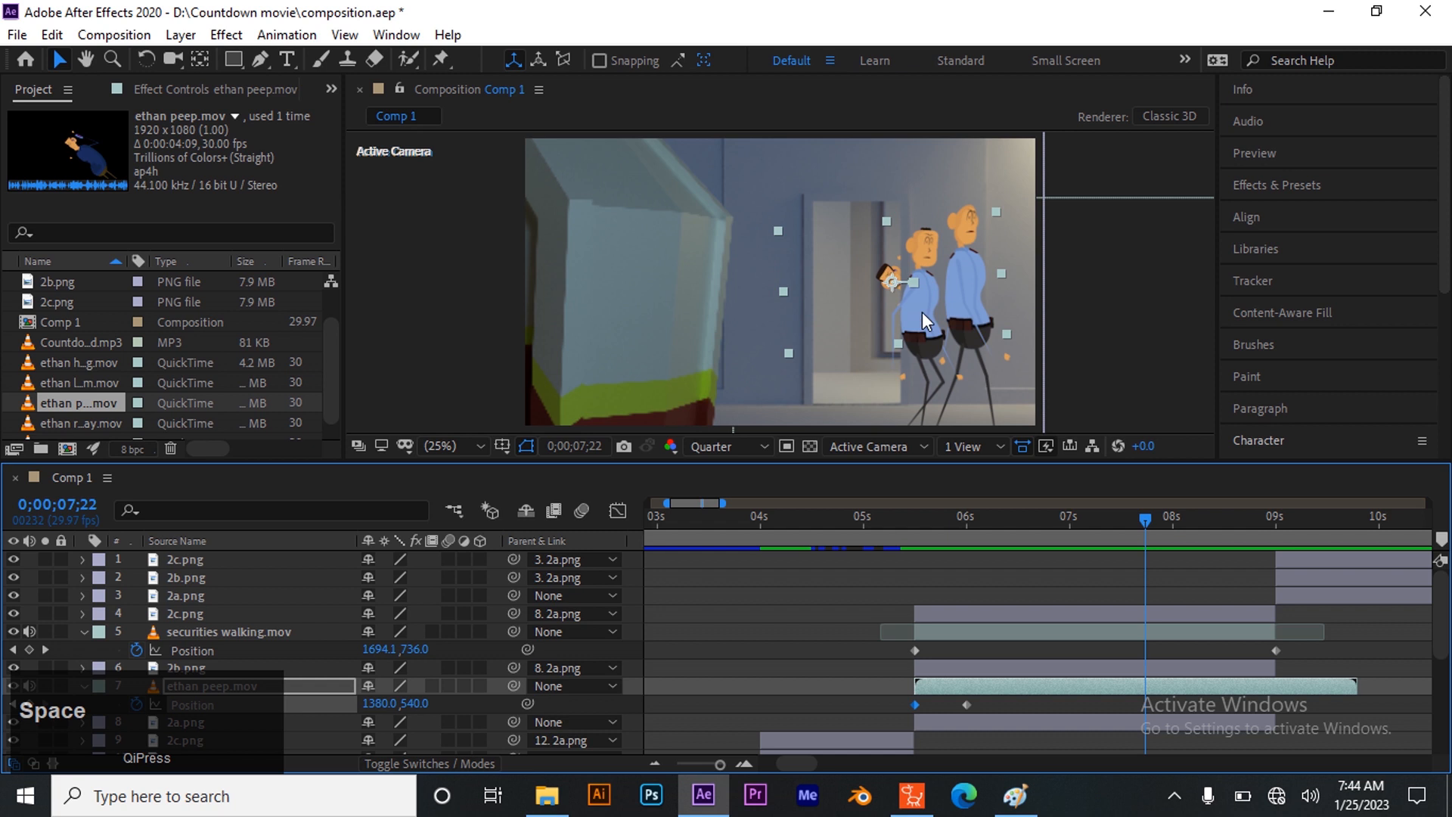
- Shift the ethan peep layer to start at 0;00;06;28 and play back the shot from 0;00;05;15
drag(1148, 528, 1064, 567)
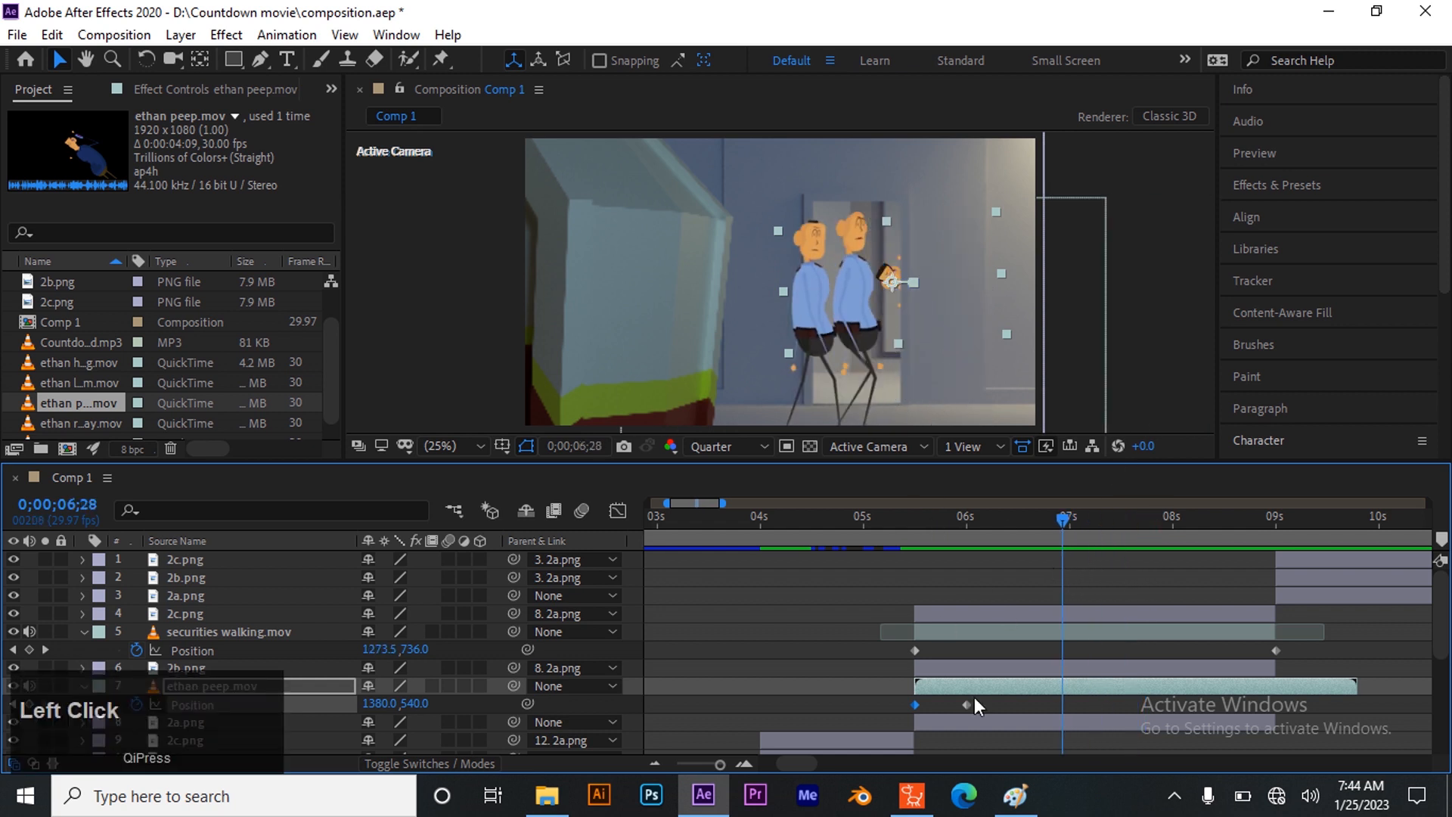
drag(981, 692, 1131, 646)
drag(1069, 519, 919, 579)
key(space)
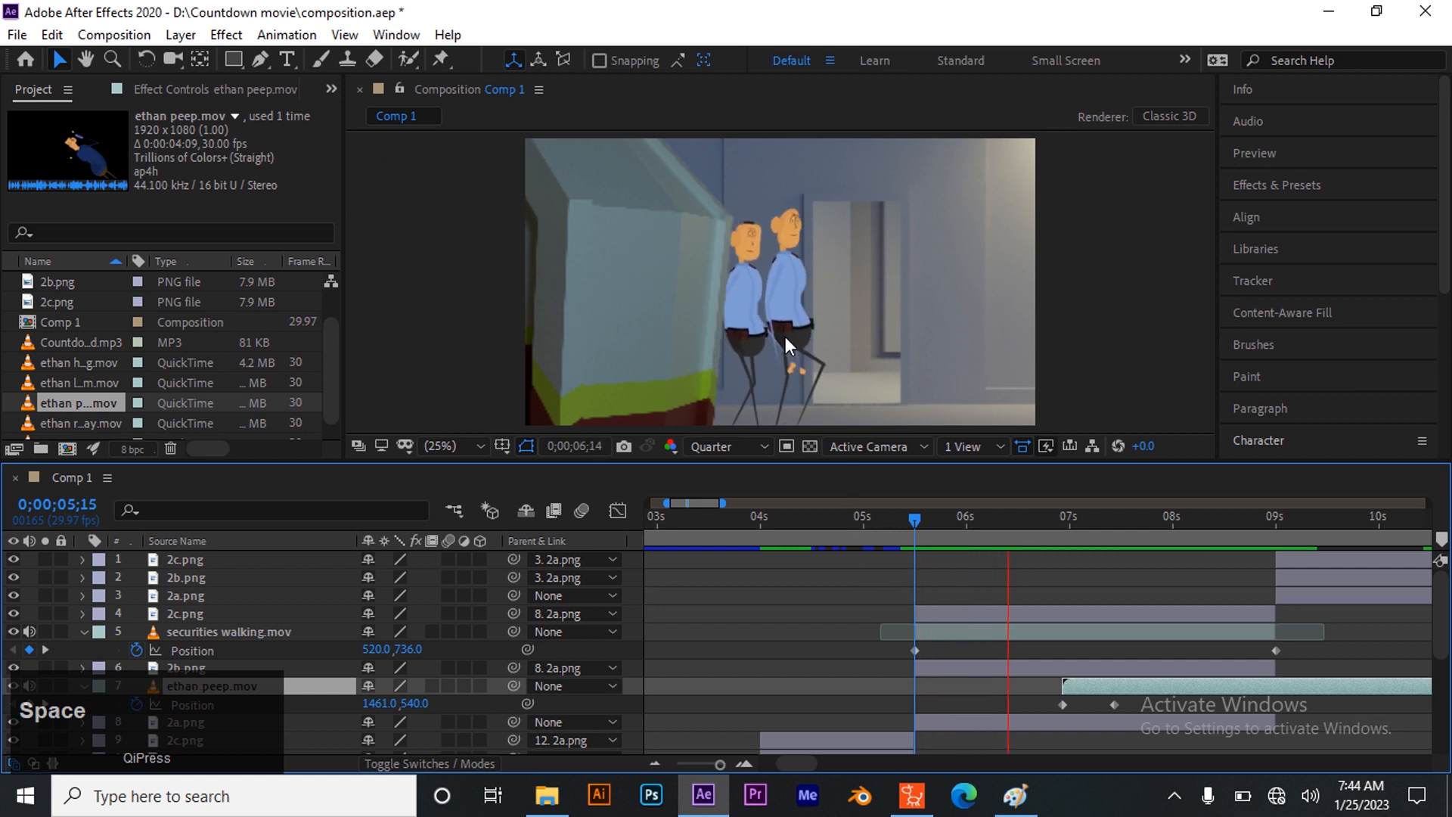
key(space)
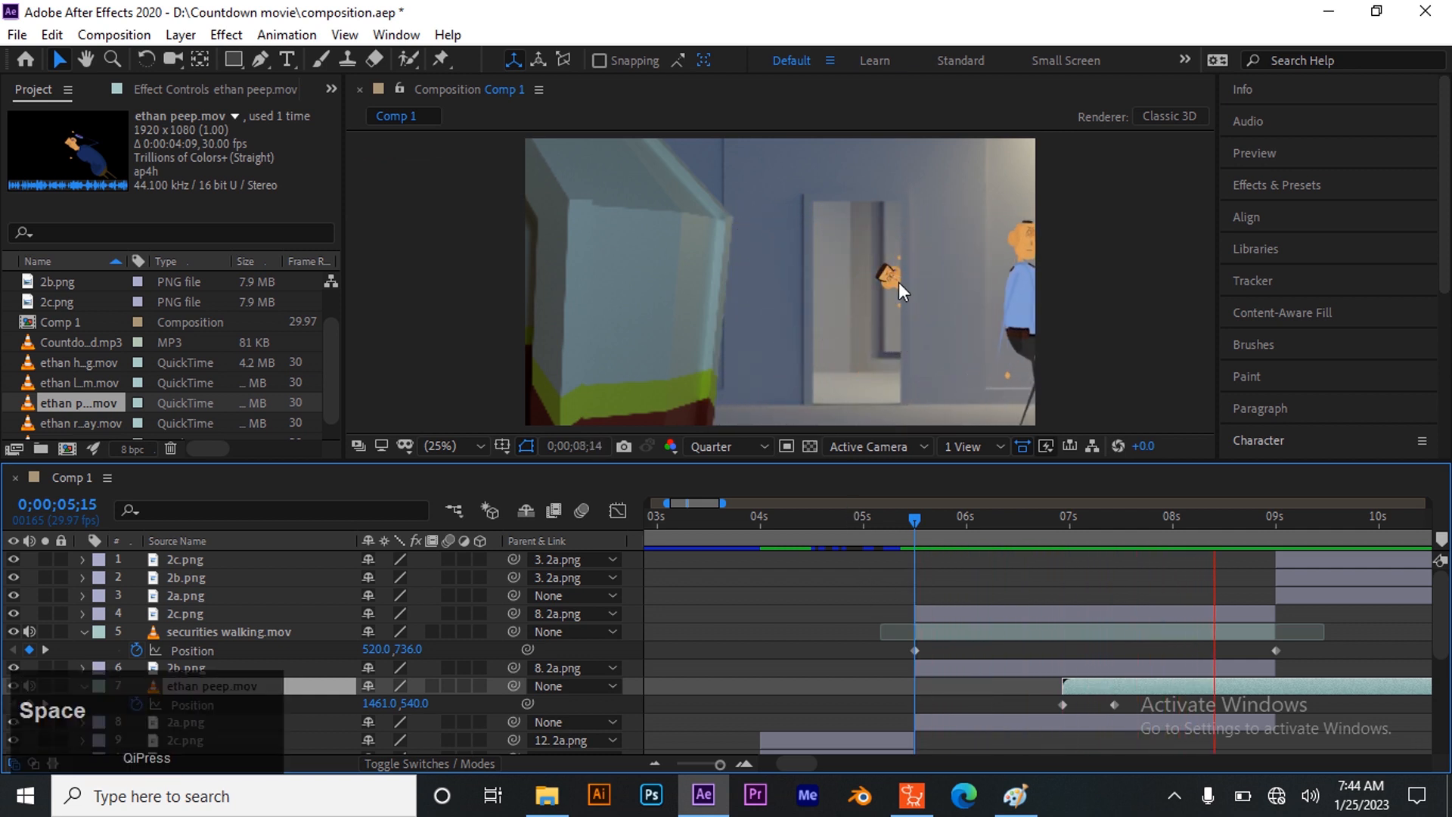
- Stop the playback and set the ethan peep layer's scale to 35%
click(1142, 706)
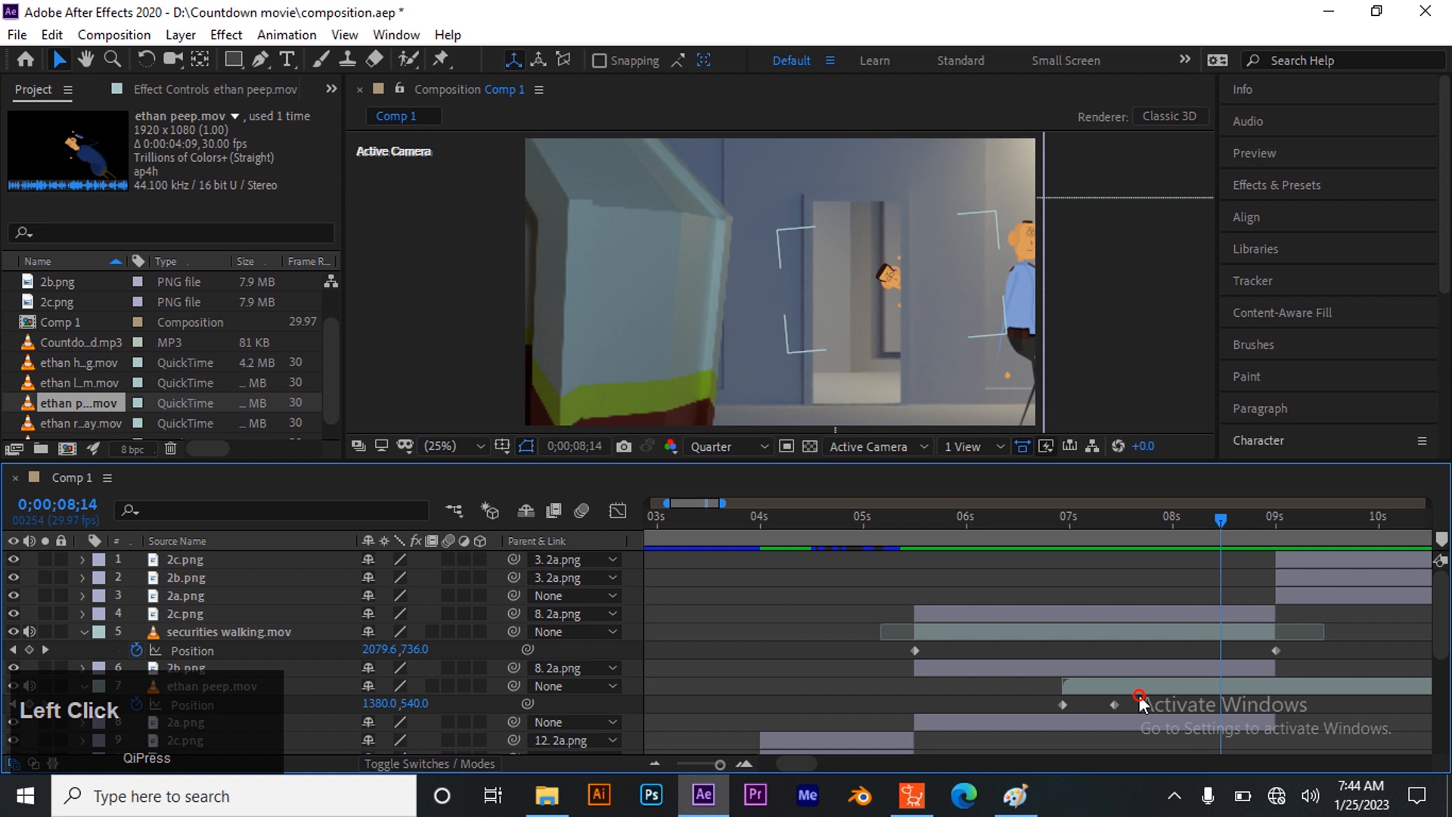
key(s)
key(s)
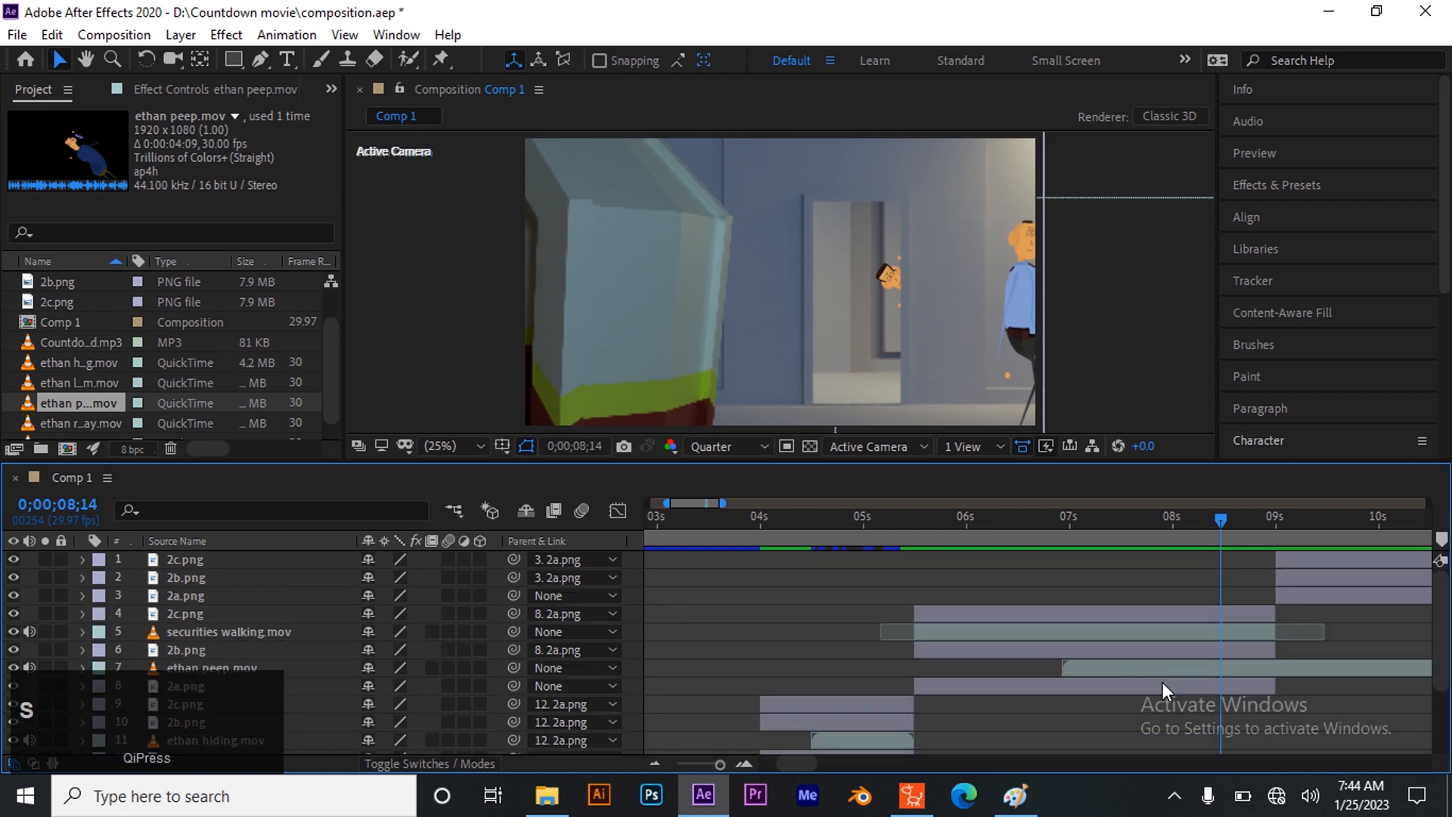
click(1125, 666)
key(s)
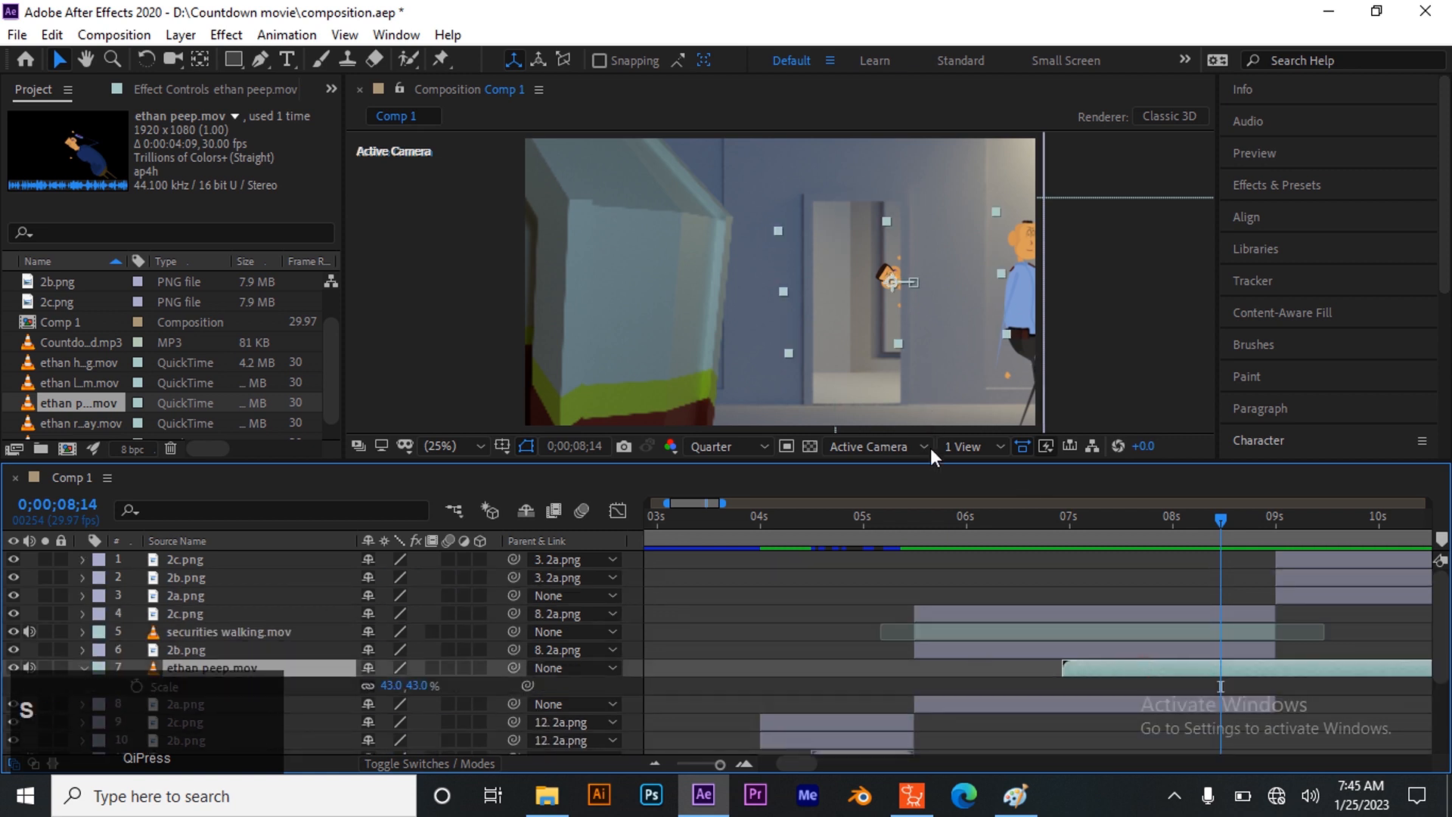
click(394, 685)
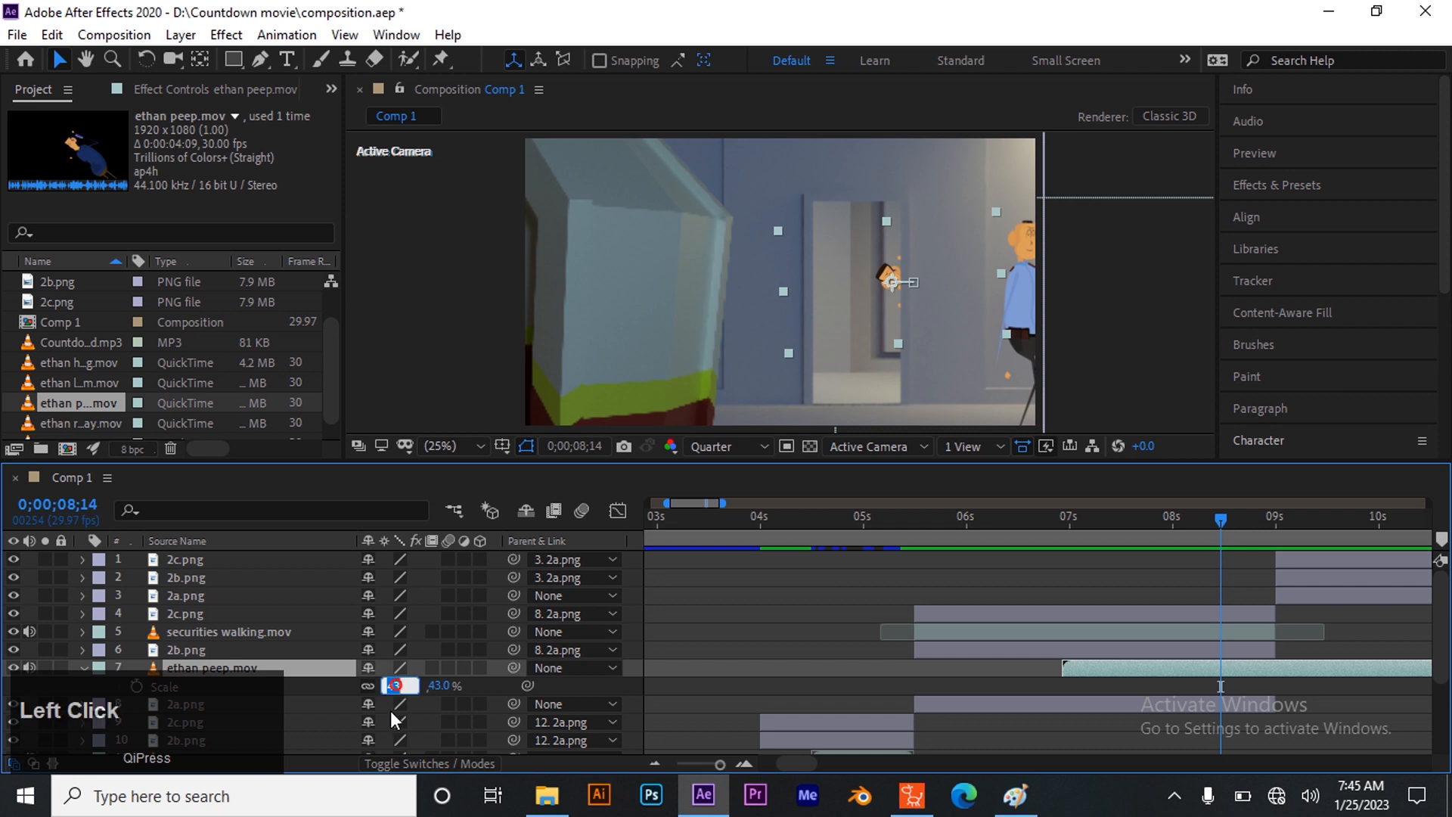
text(35)
key(Return)
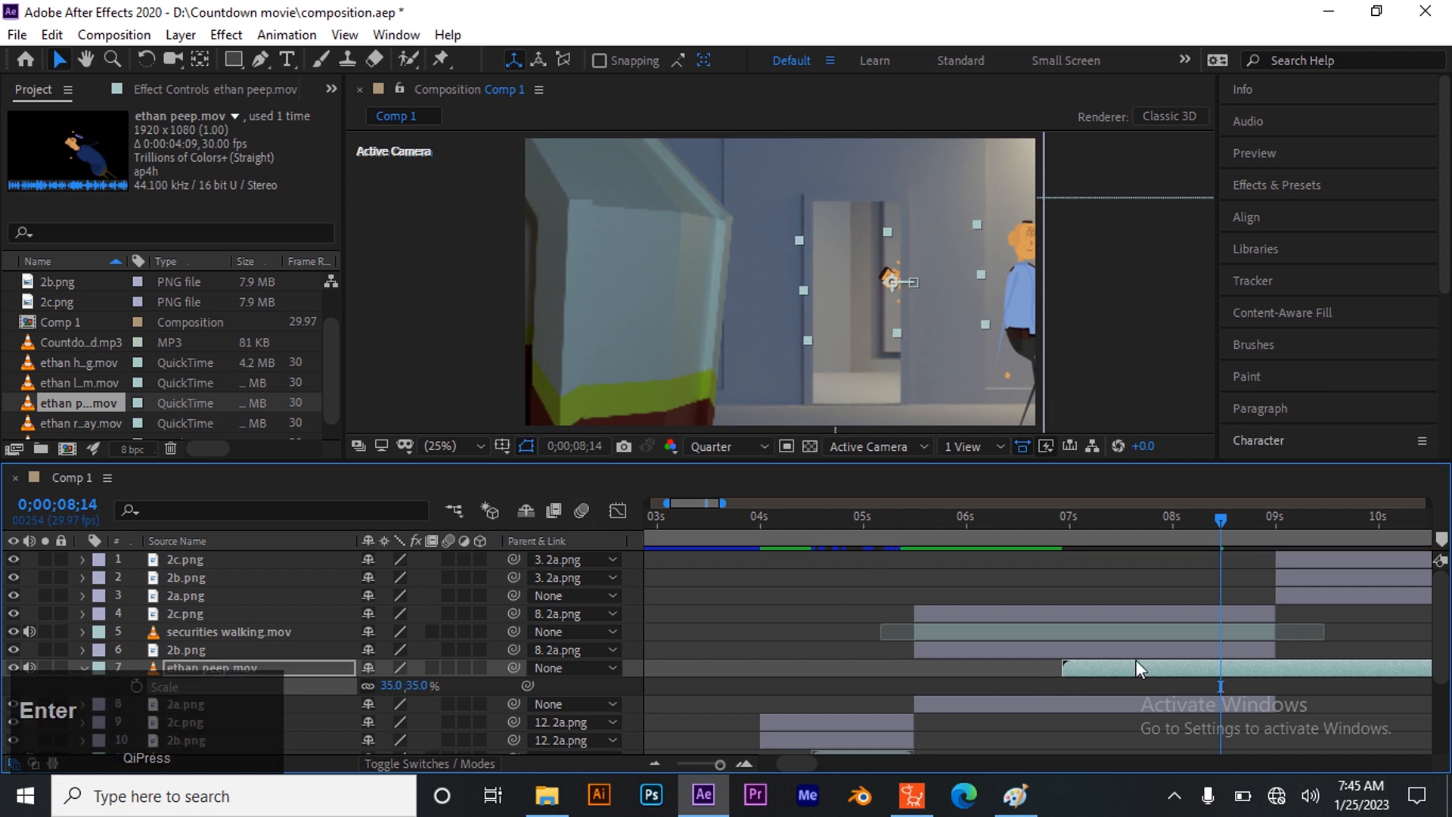
click(996, 688)
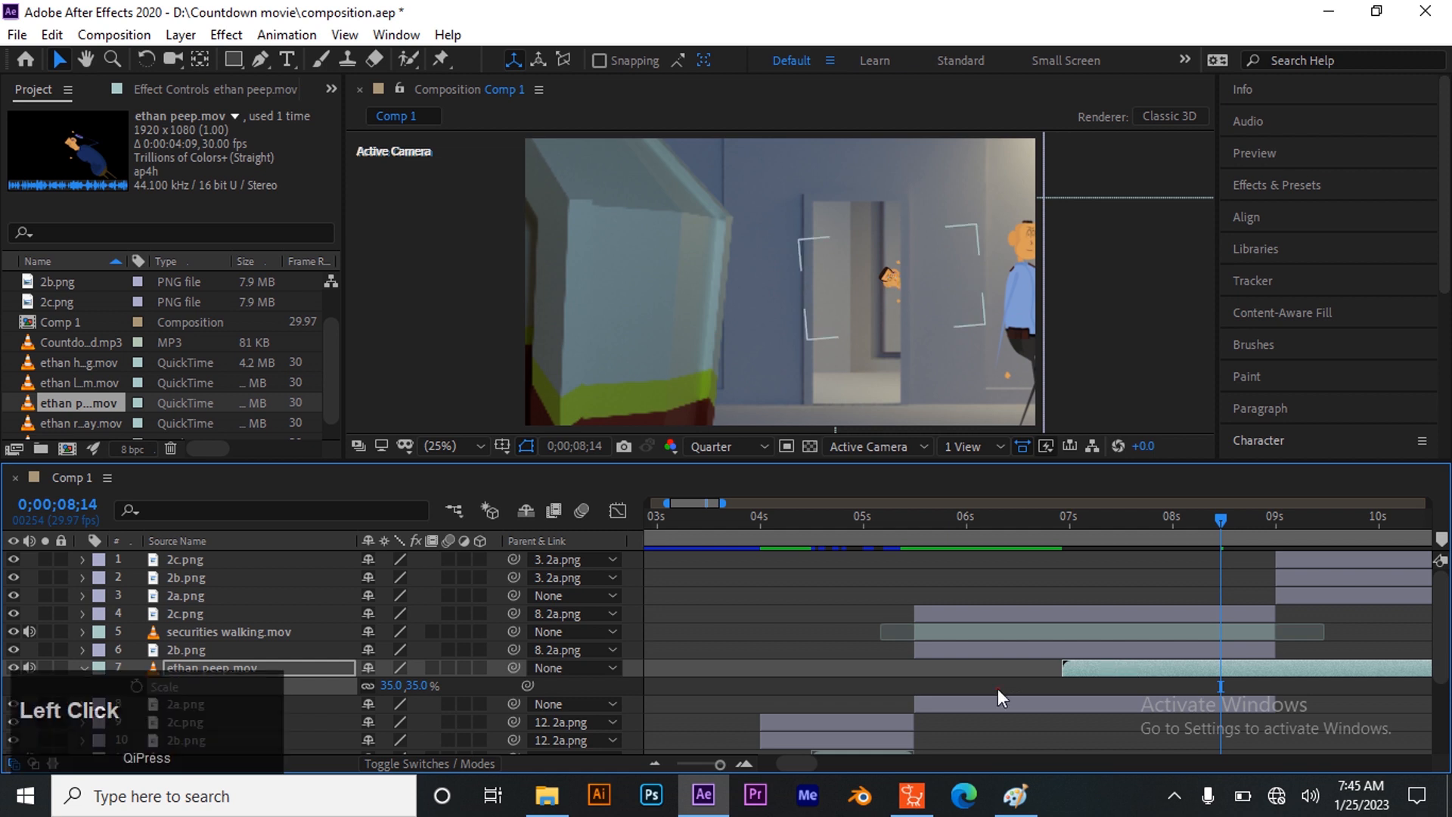
- Play back the shot from 0;00;05;15 to check the peeping character's size against the doorway
drag(1212, 519, 916, 635)
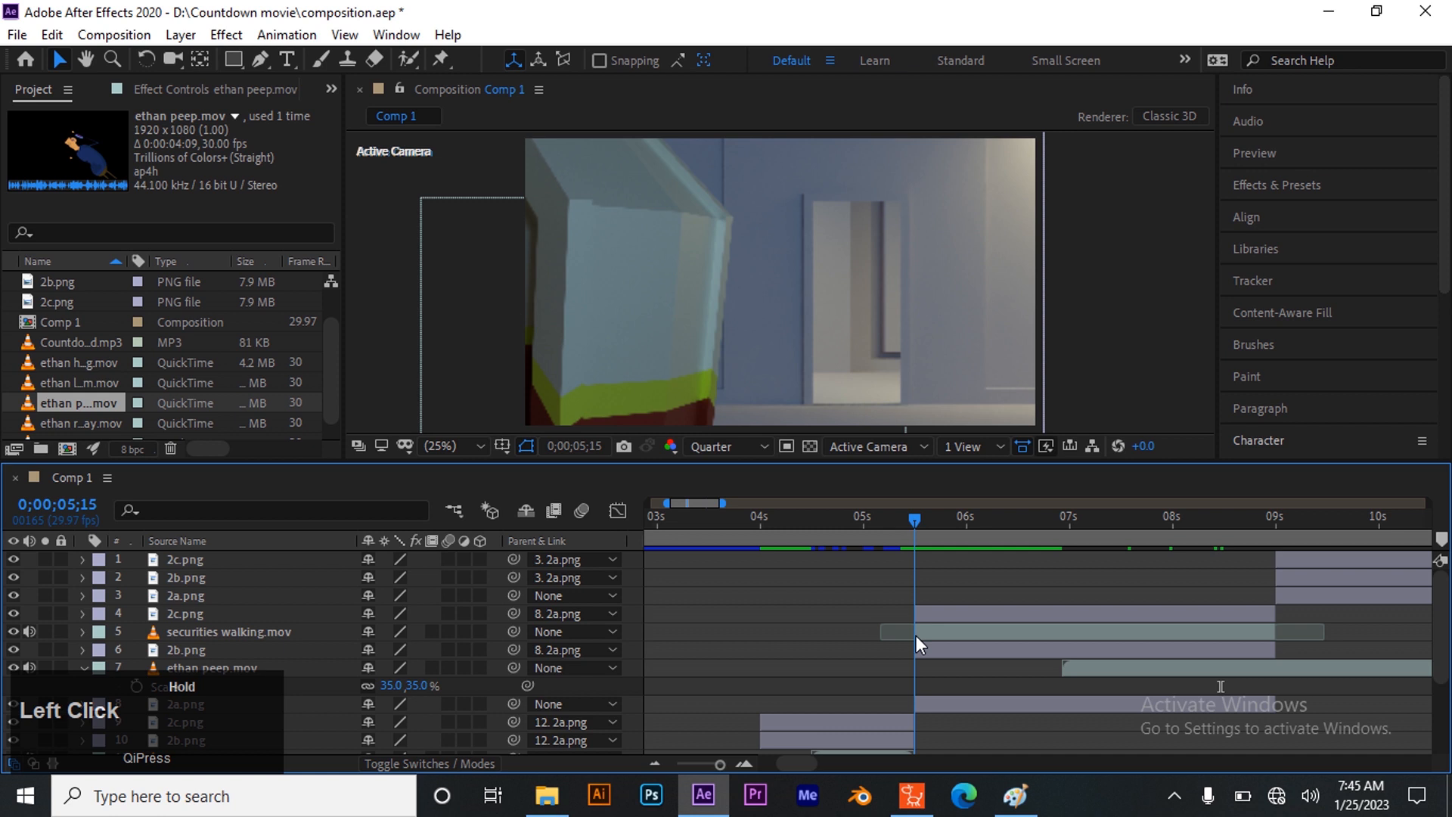
key(space)
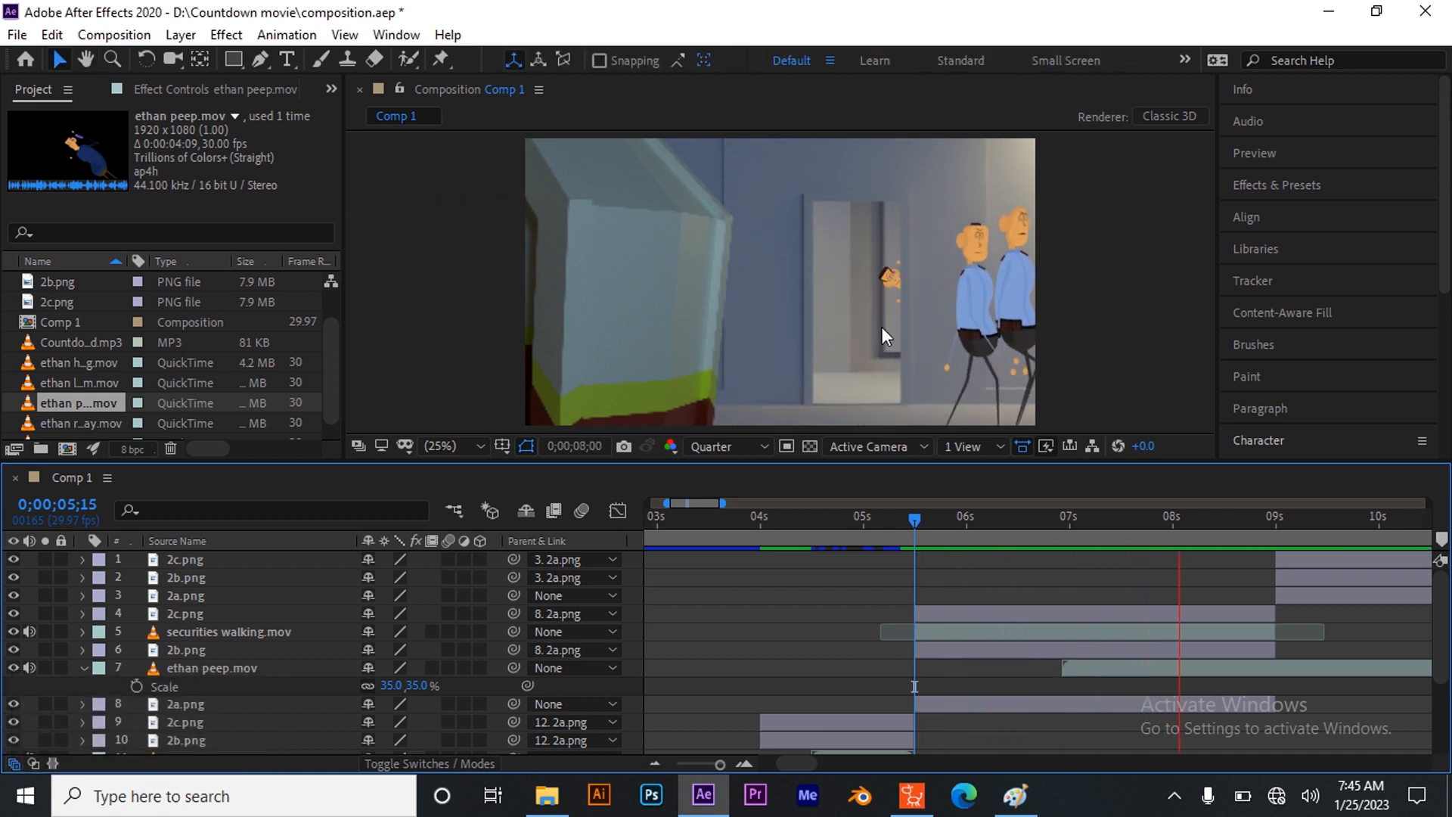
key(space)
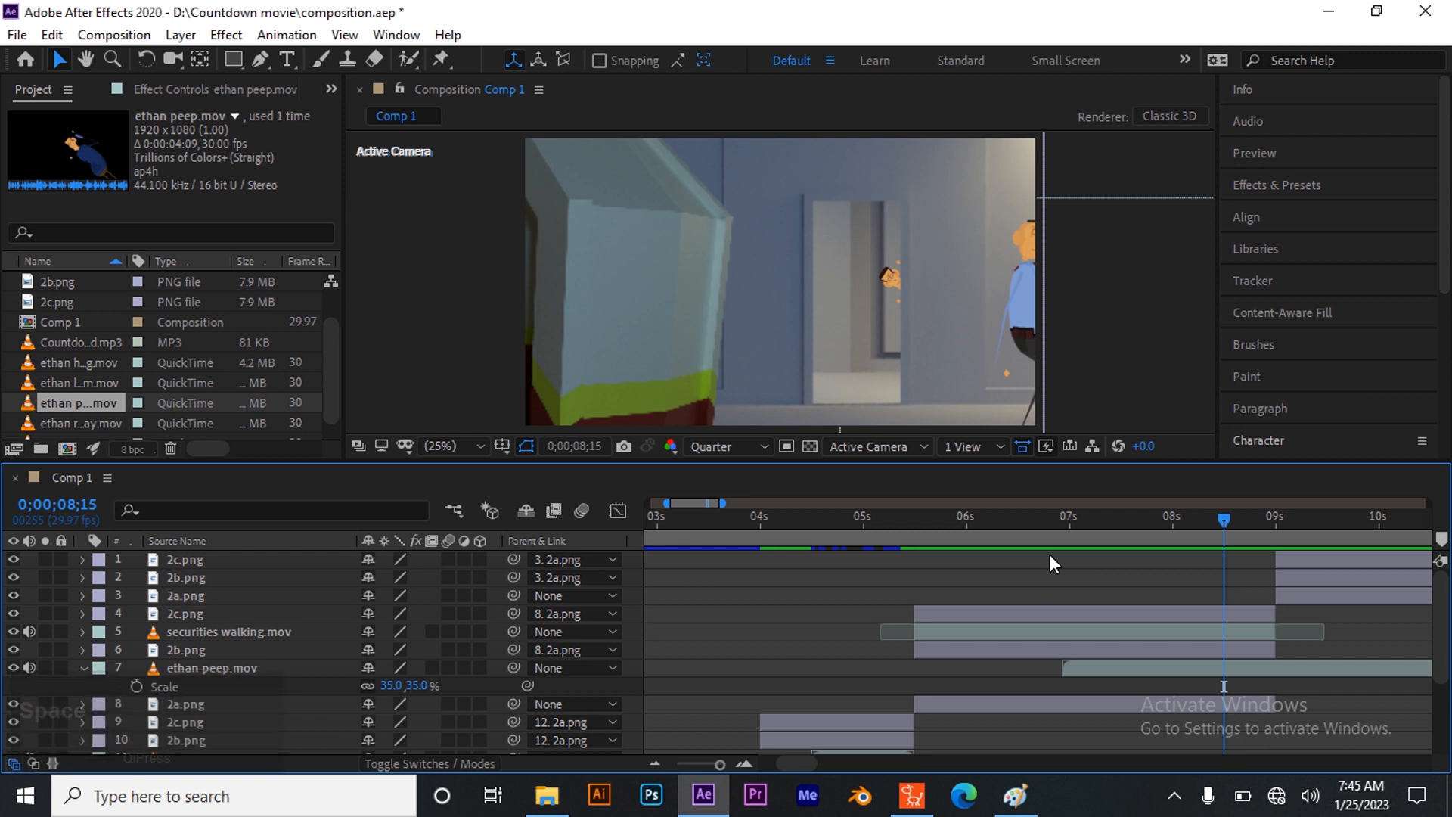
- Split the ethan peep layer at 0;00;09;00 and delete the part after the shot's end
drag(1218, 516, 1270, 508)
click(1308, 669)
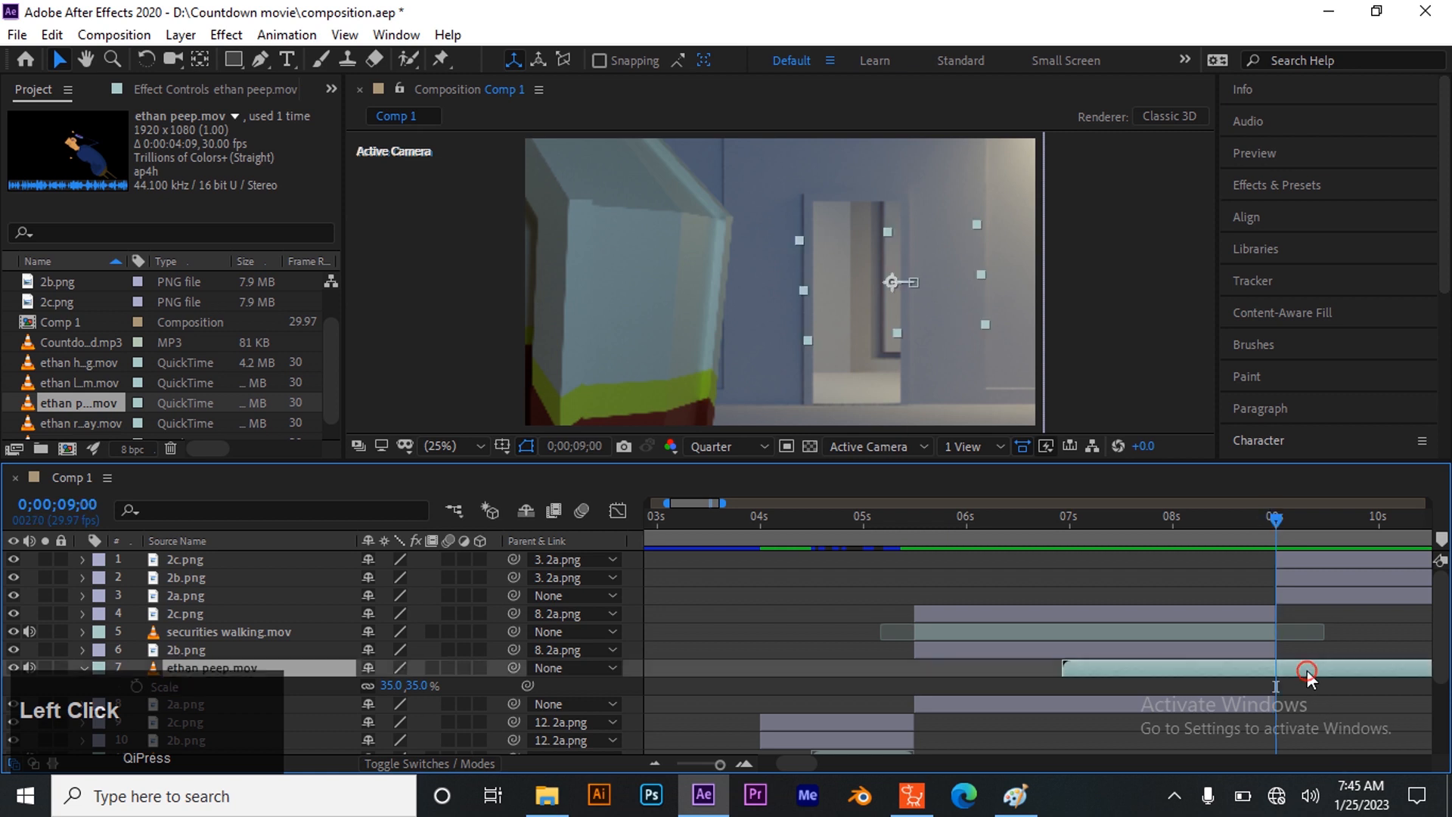
key(ctrl+shift+d)
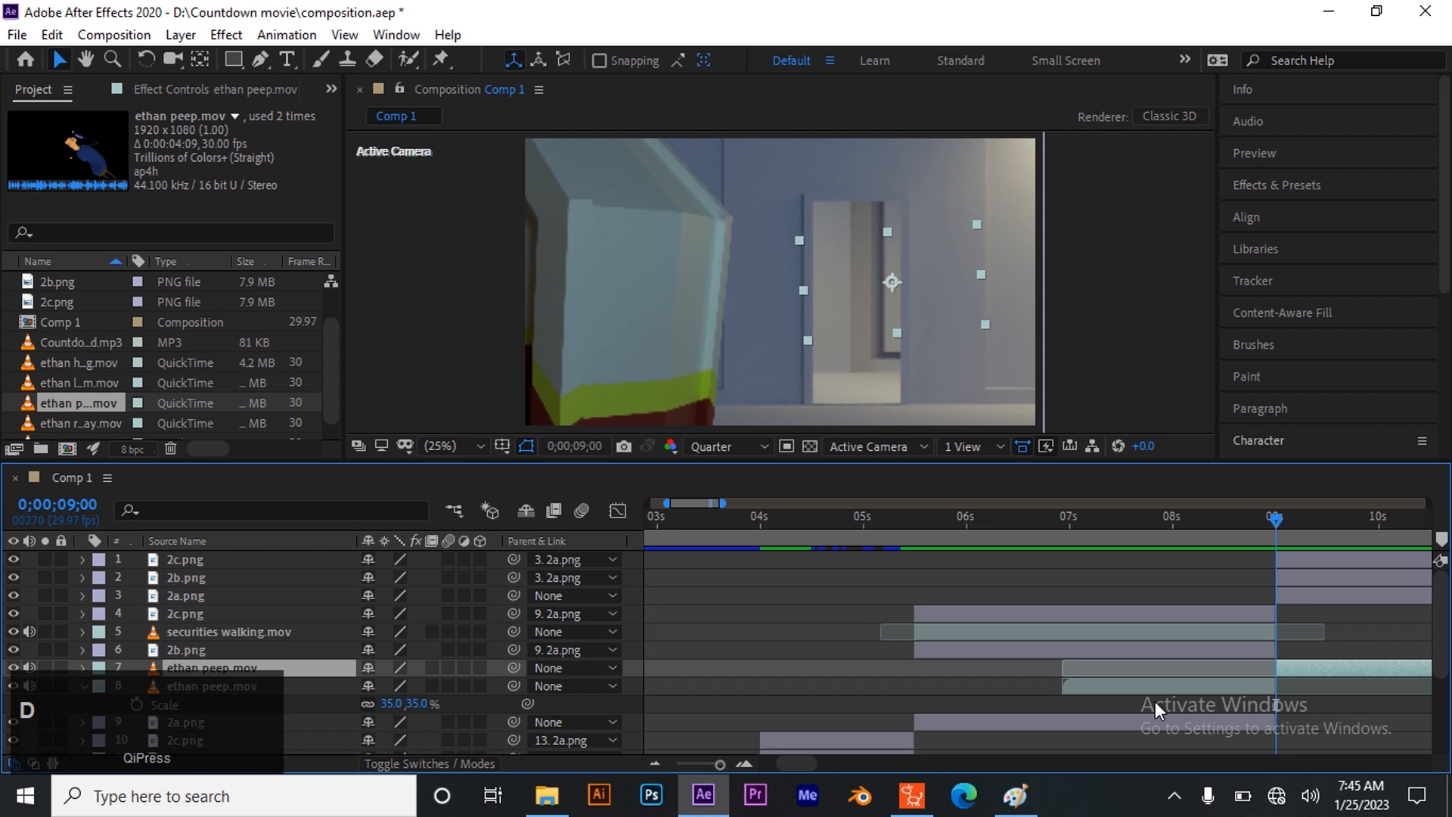
key(Delete)
drag(1275, 516, 915, 606)
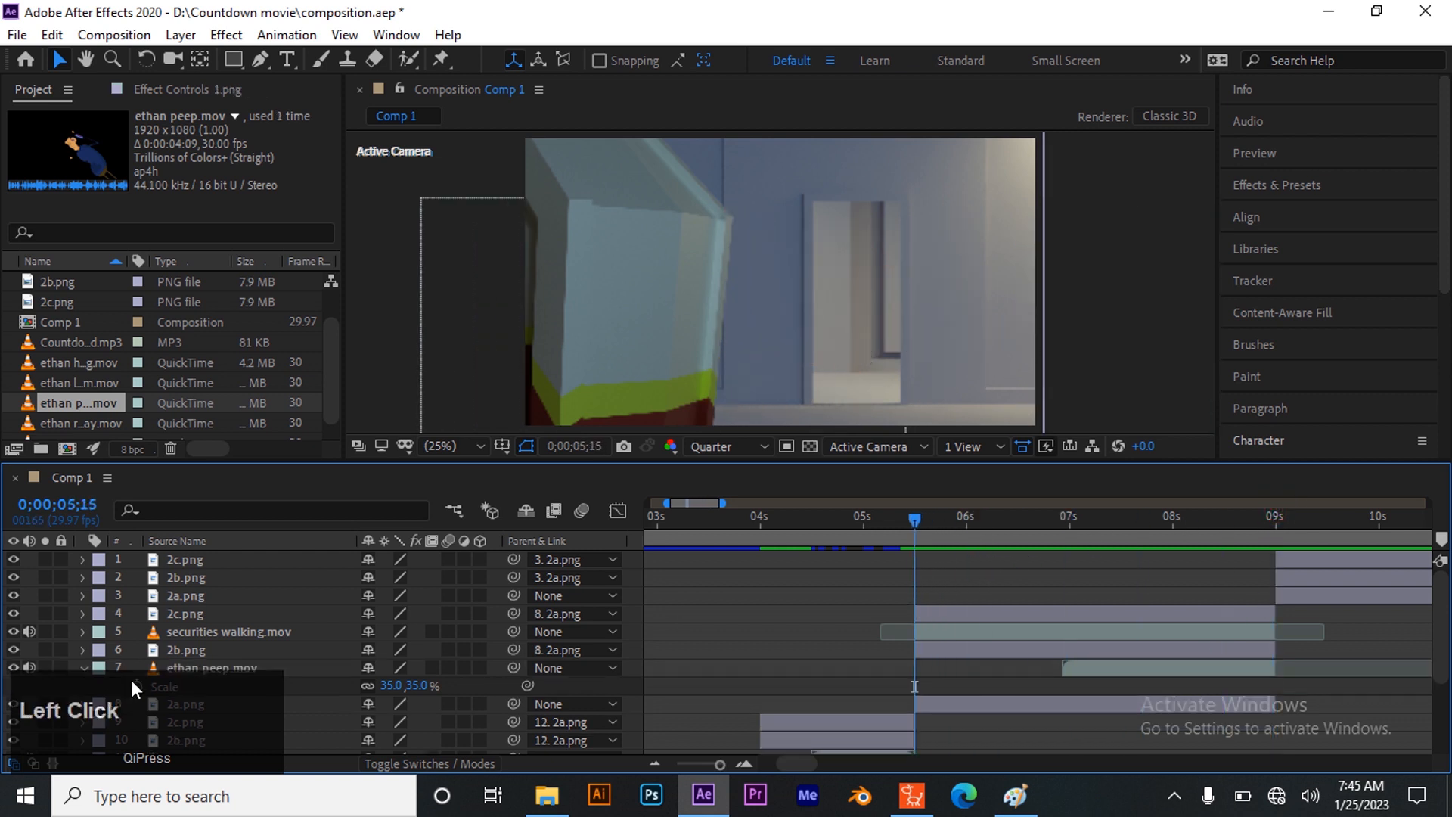
click(83, 668)
- Set the X position of the ethan peep layer's second position keyframe, at 0;00;07;13, to about 1394
click(1092, 664)
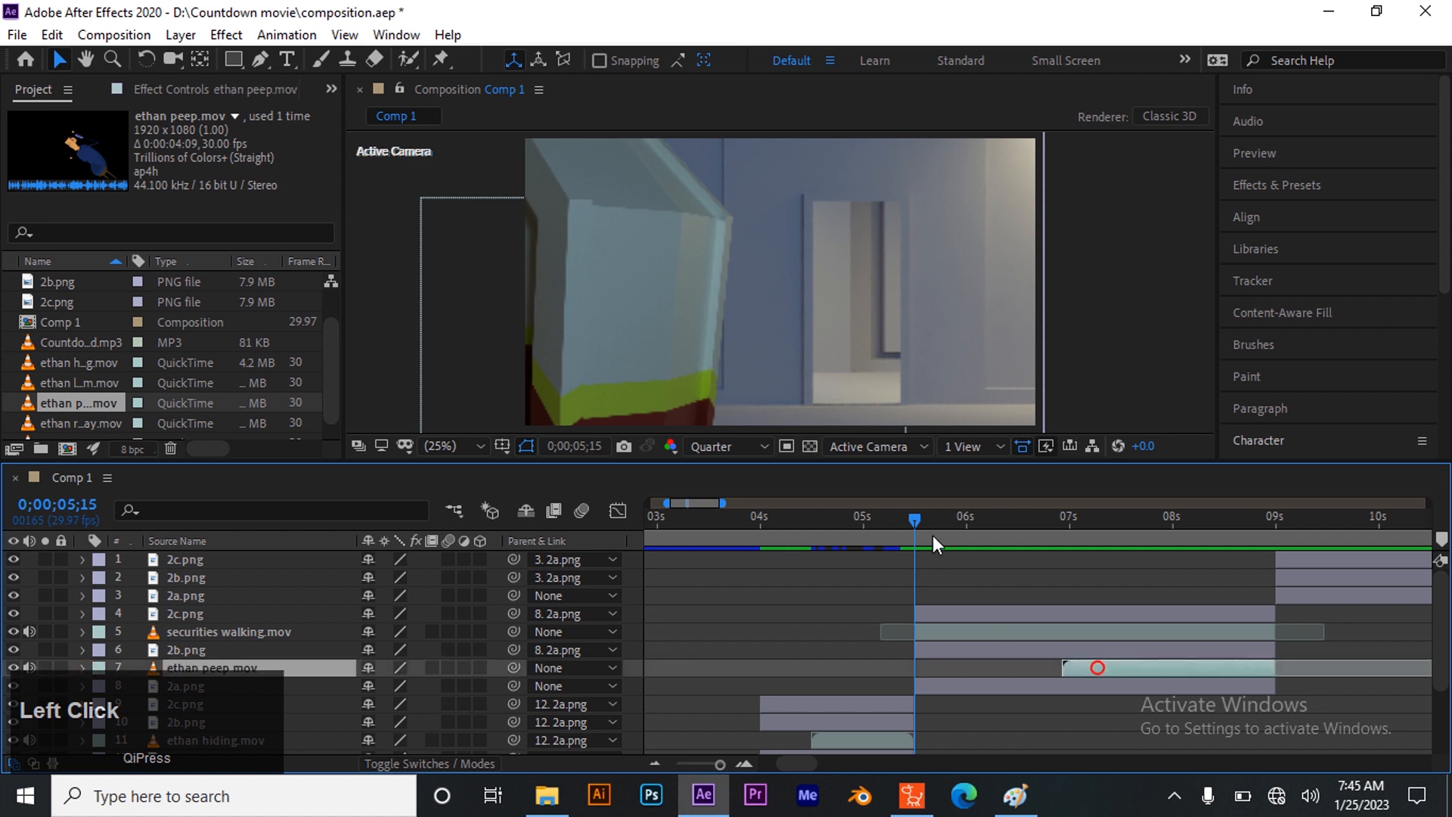
drag(918, 519, 1180, 476)
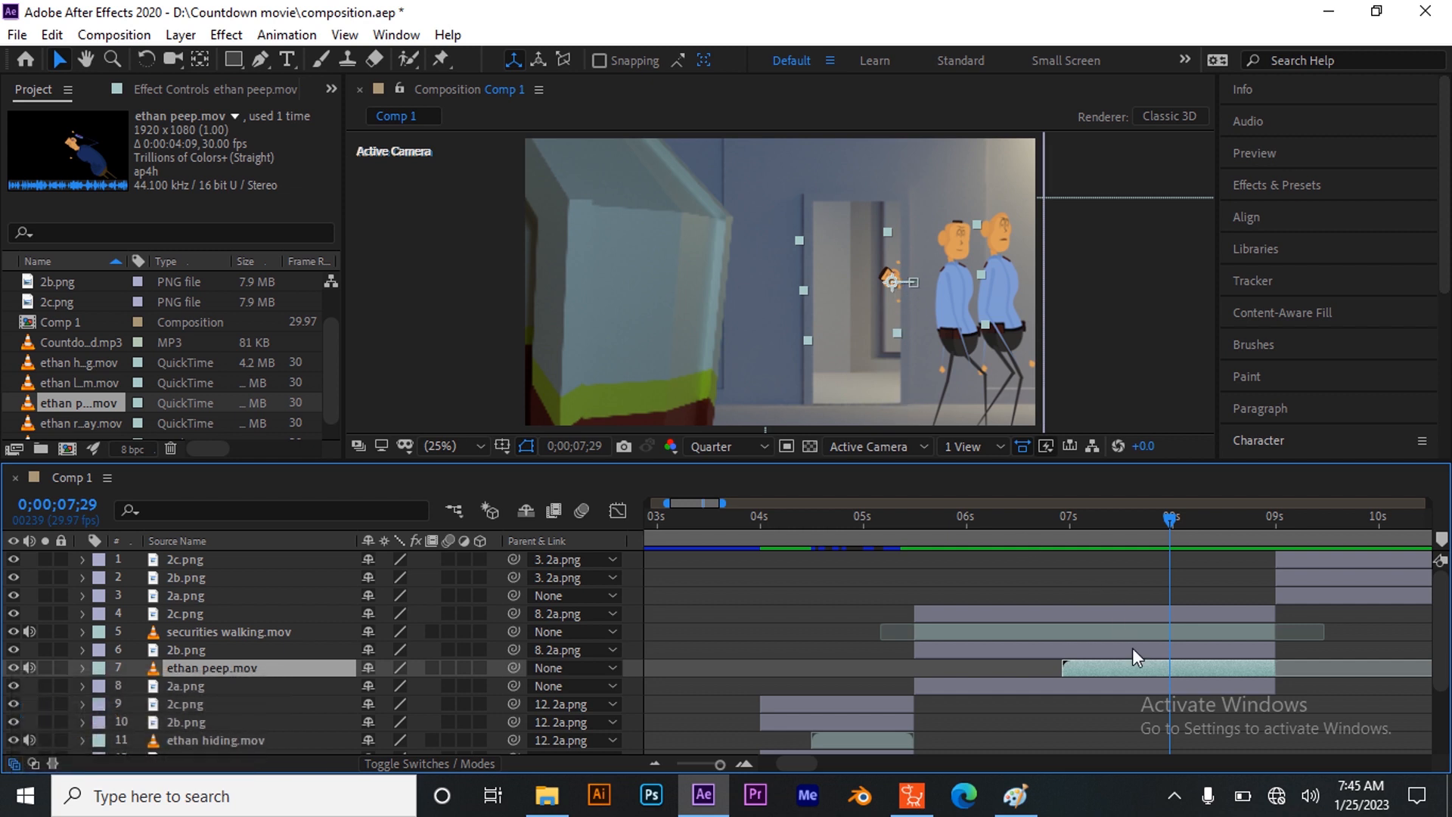
key(p)
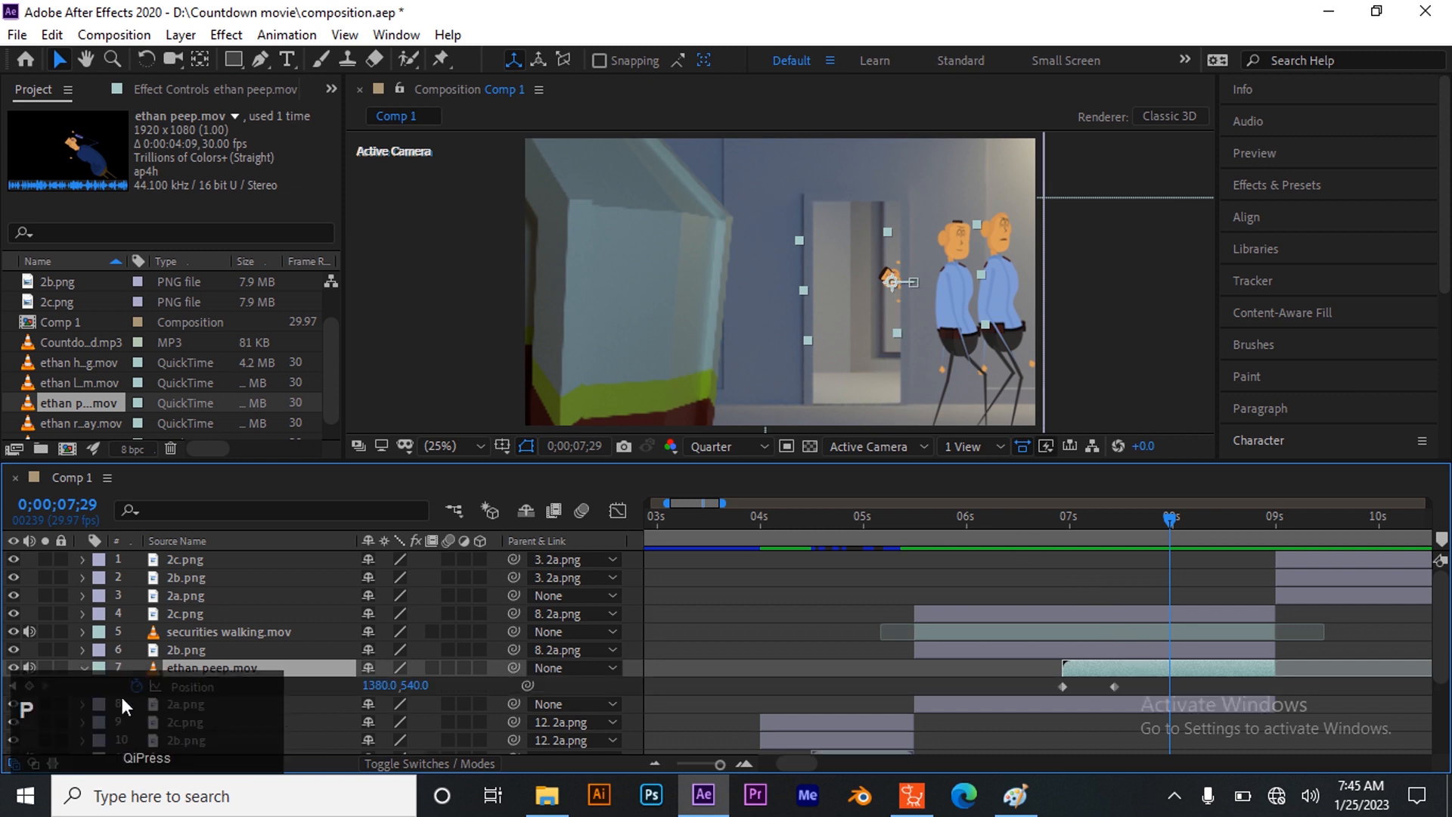
click(11, 684)
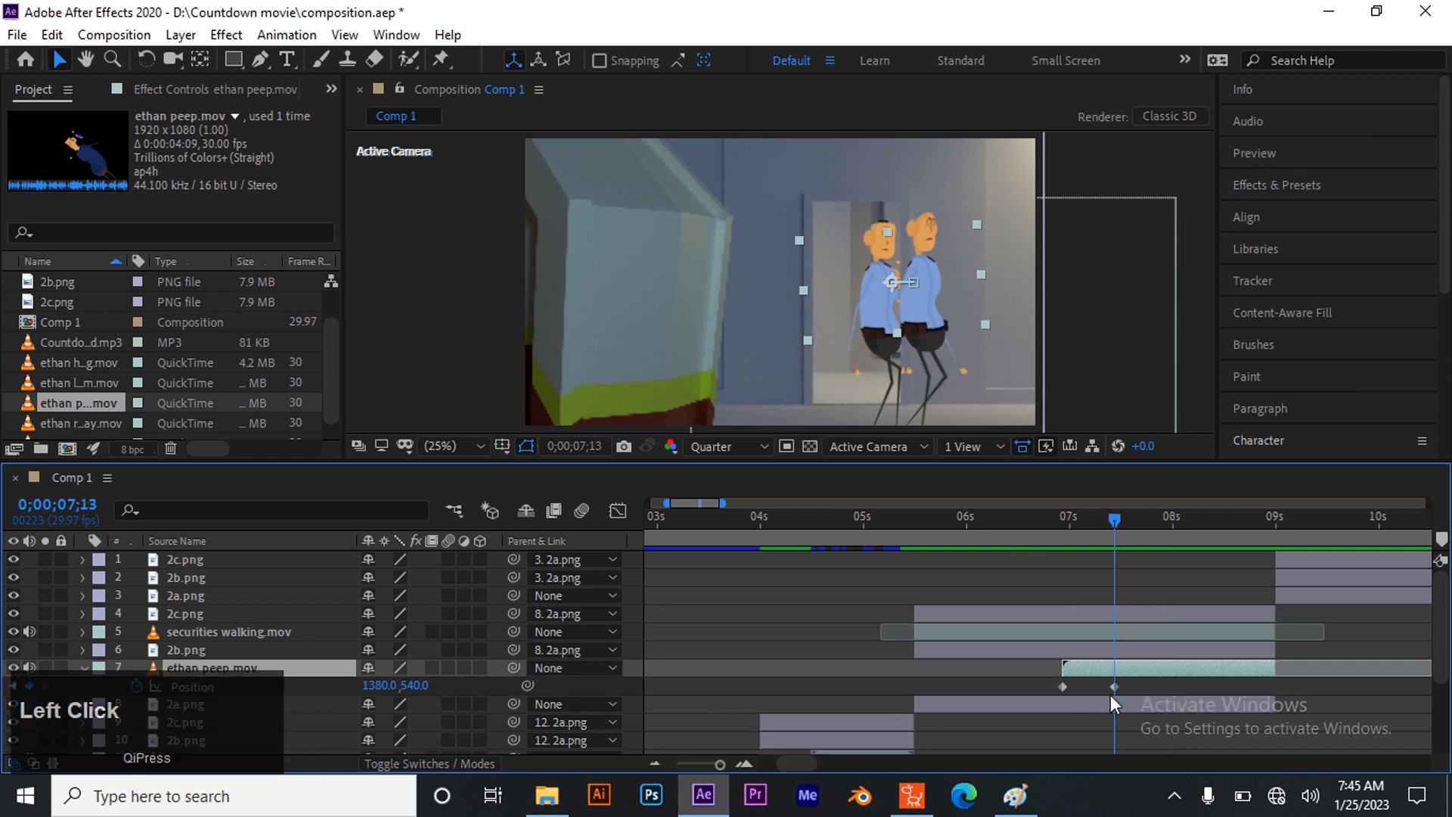
click(386, 686)
drag(386, 688, 396, 686)
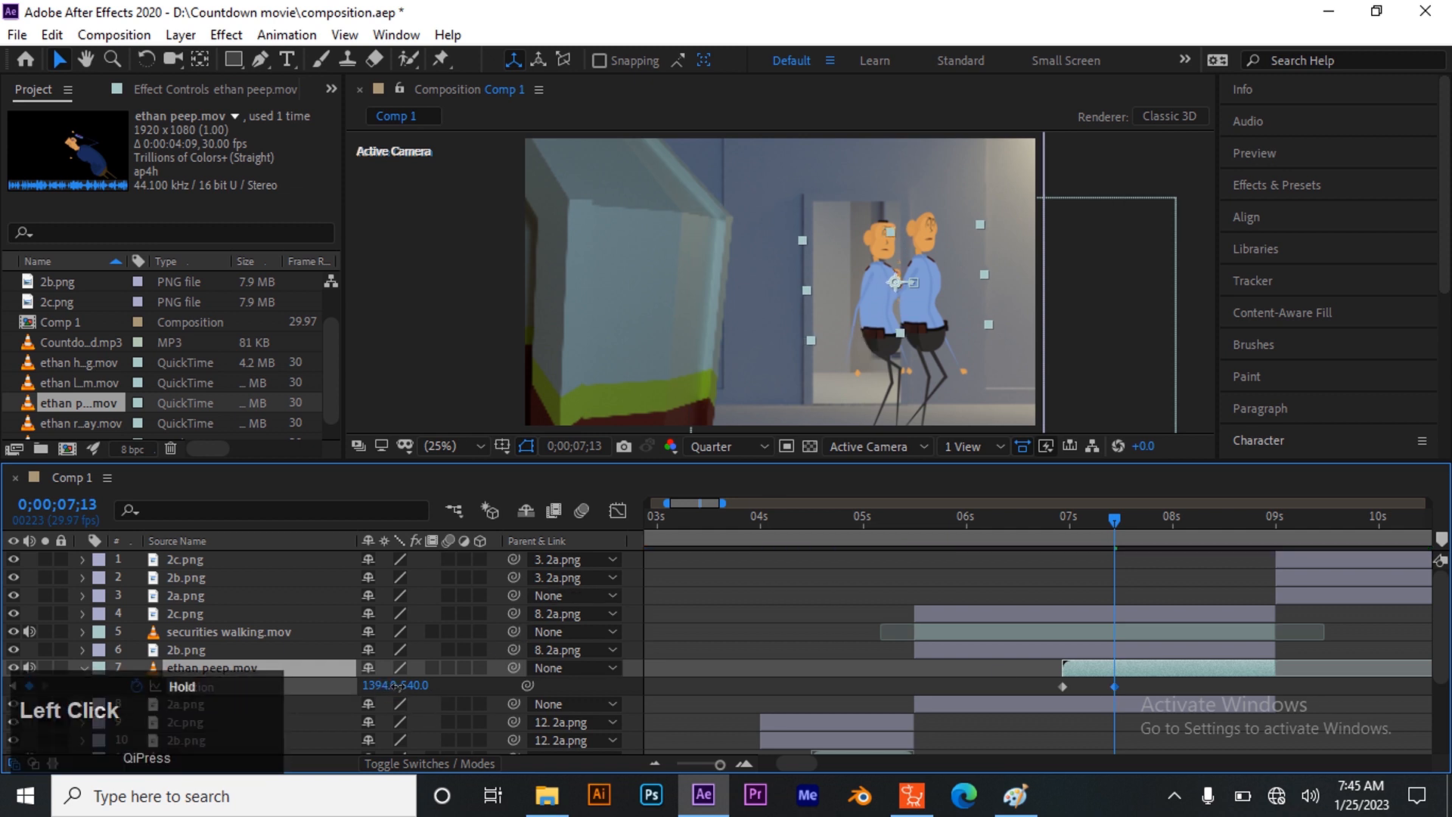
drag(396, 687, 396, 686)
click(779, 670)
- Scrub the shot from 0;00;05;16 to 0;00;07;29 and compare it with the storyboard sketch in Paint
drag(1113, 520, 920, 642)
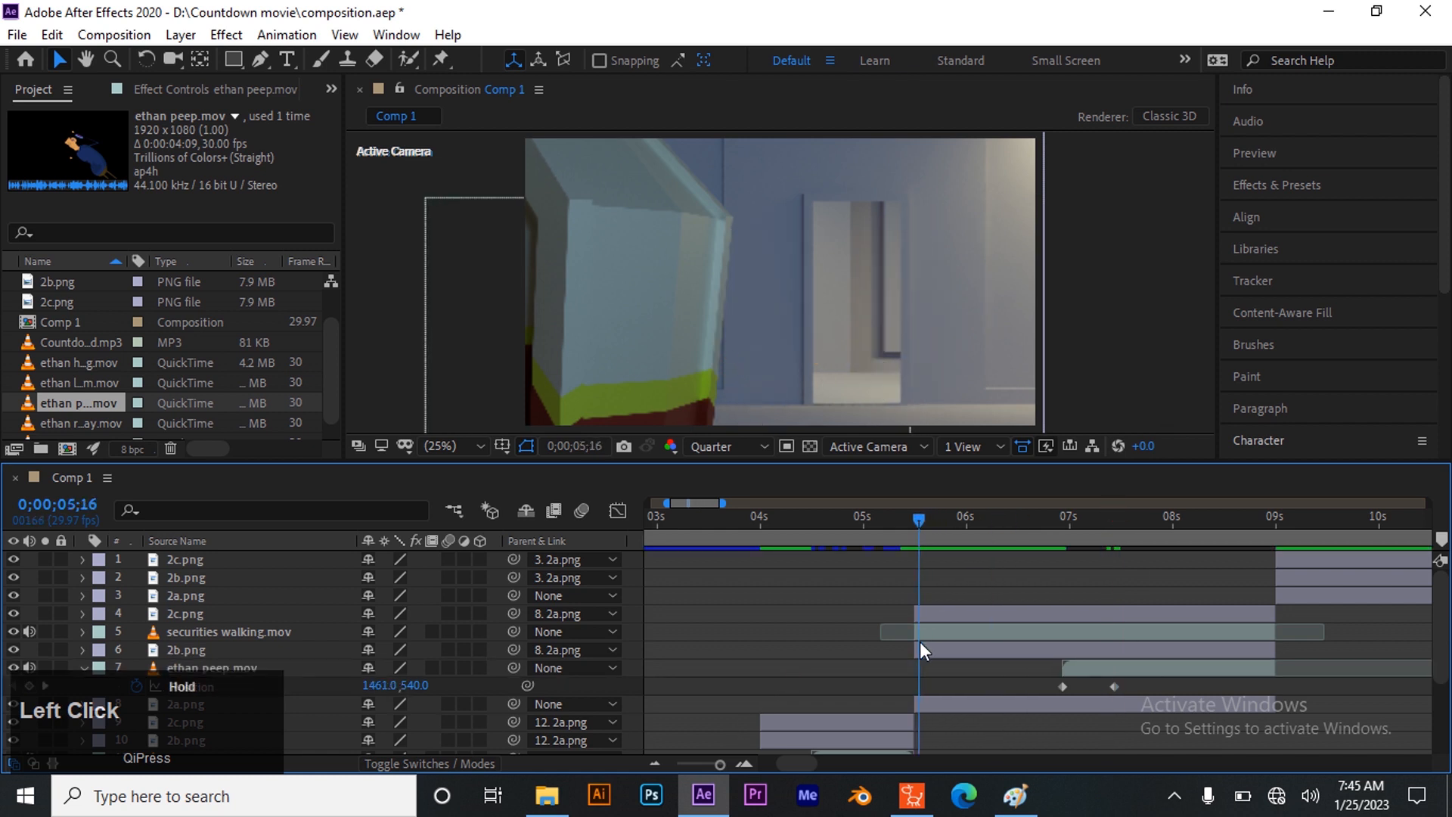
click(84, 668)
drag(920, 532, 1170, 531)
click(817, 631)
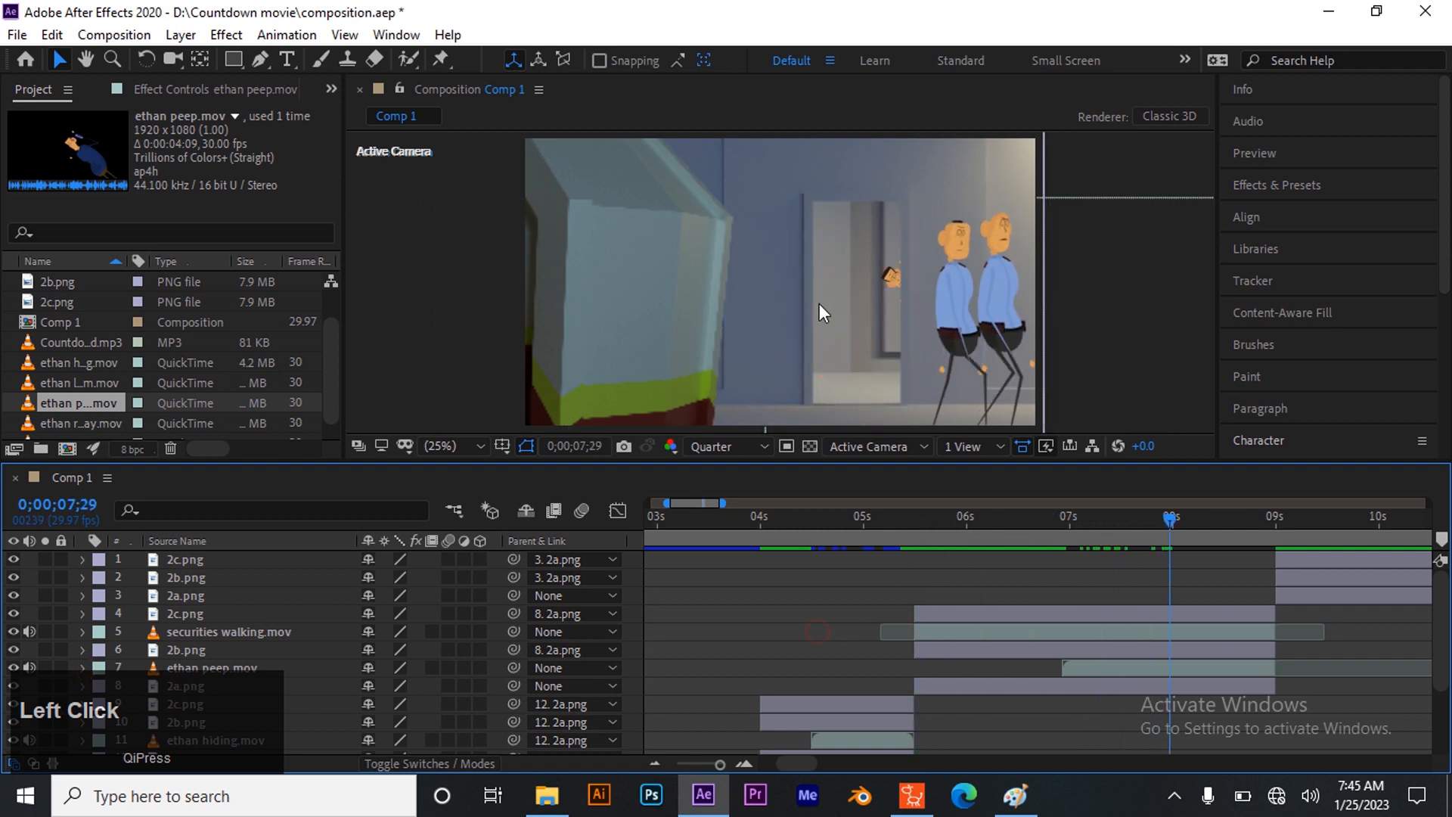
click(1015, 795)
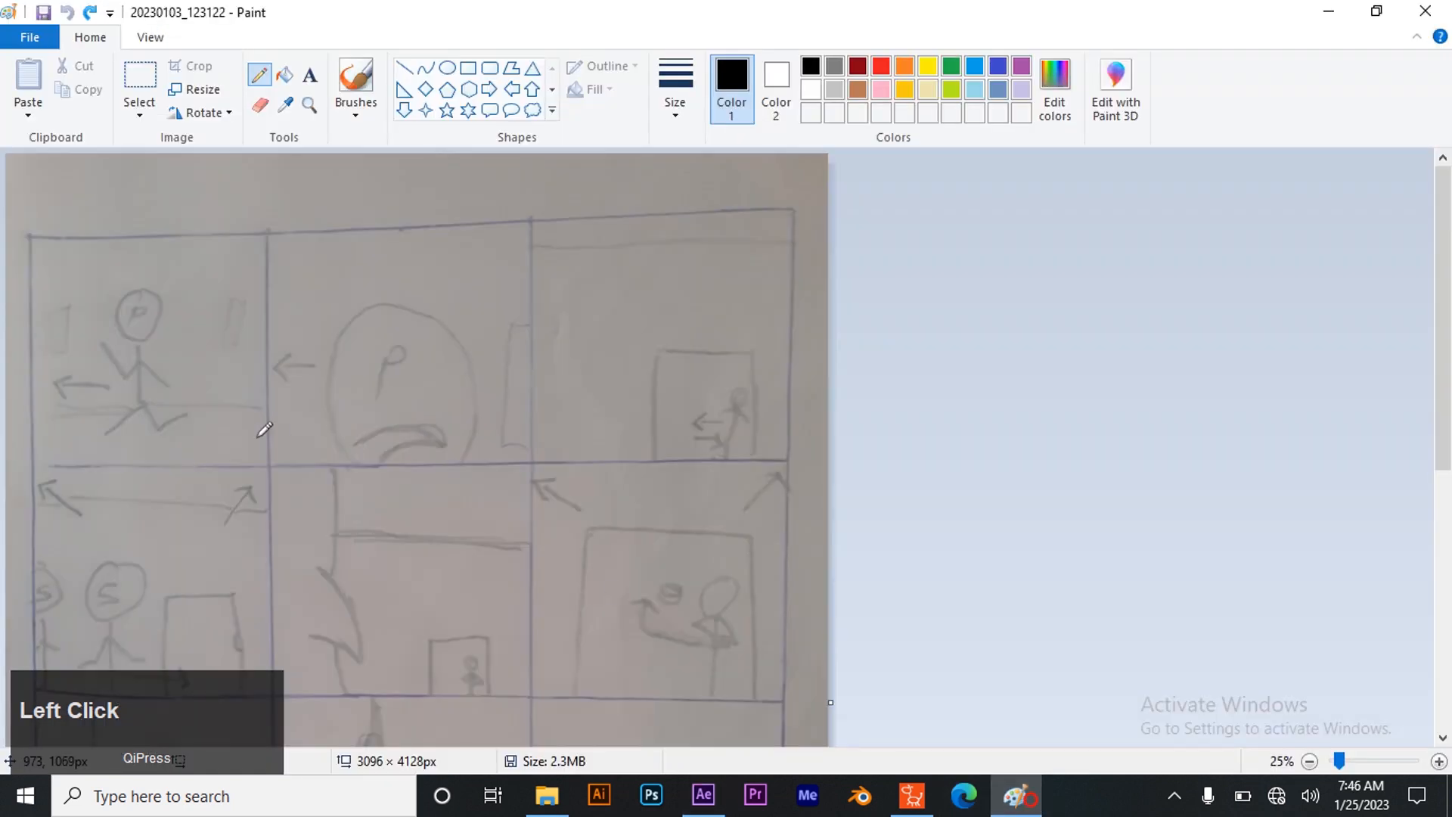
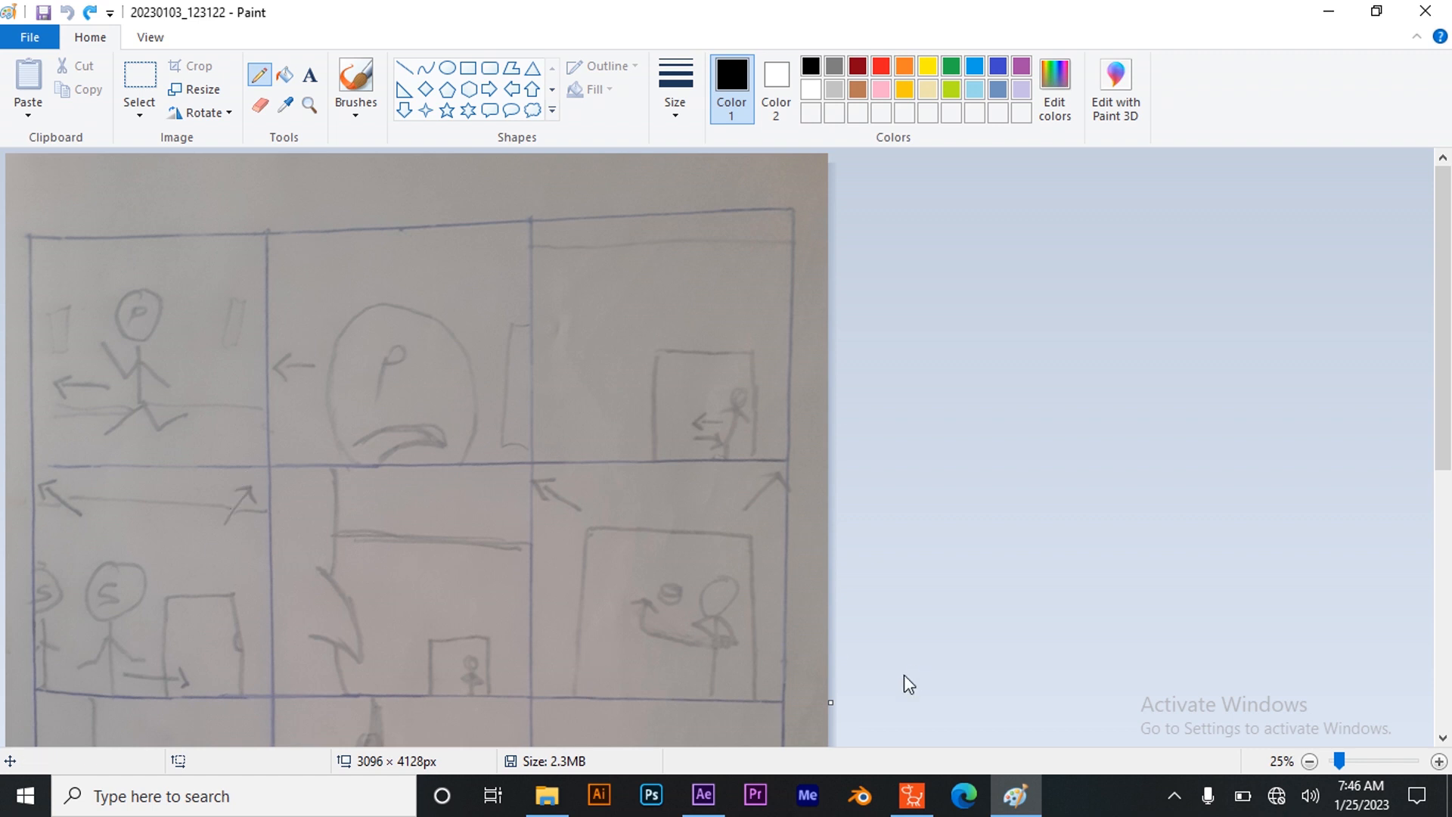
- Switch to After Effects and parent the shot's 2c.png, securities walking, 2b.png and ethan peep layers to the 2a.png layer 8
click(703, 794)
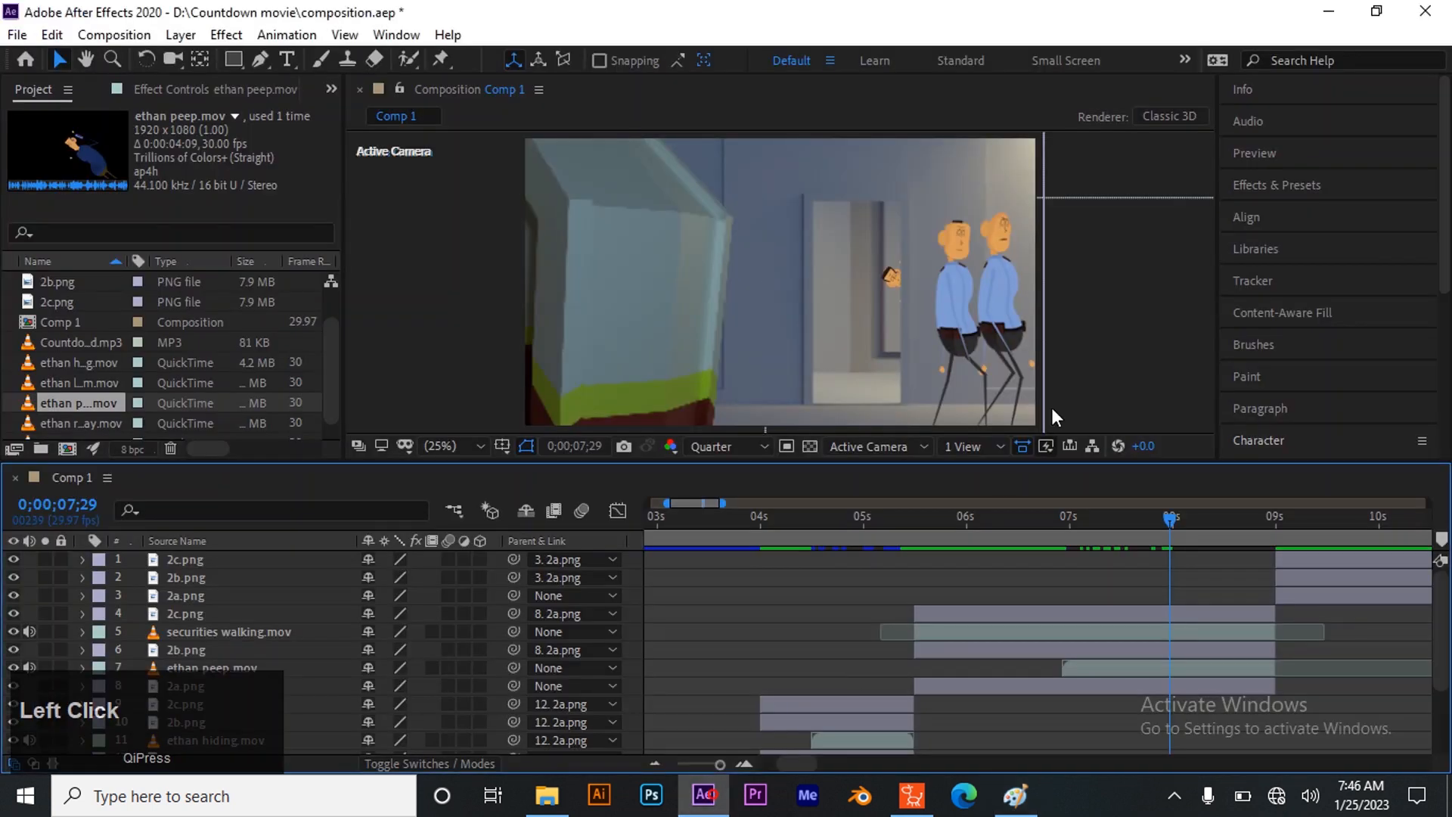
click(1095, 605)
shift+click(1089, 632)
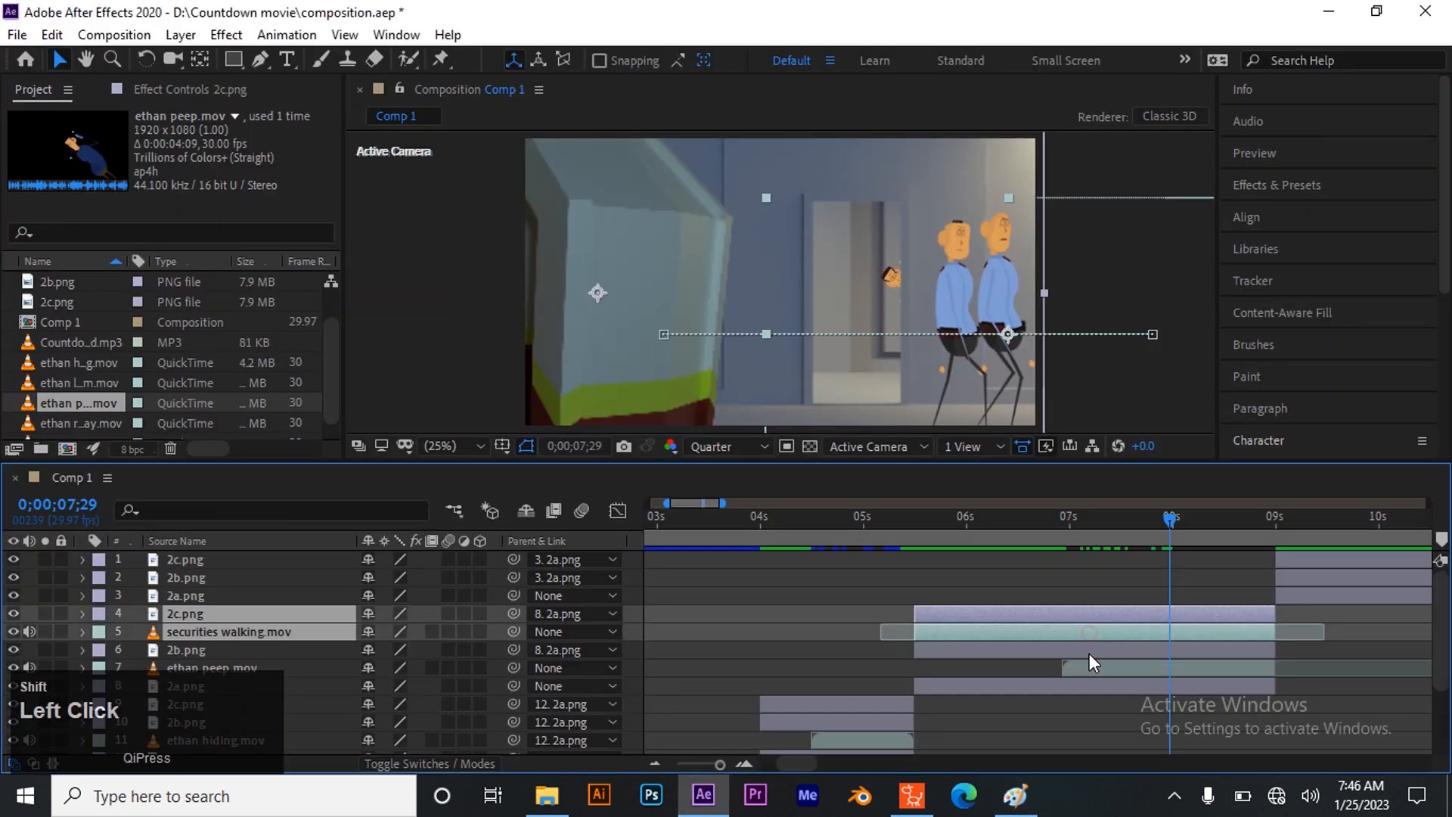
shift+click(1089, 652)
shift+click(1100, 667)
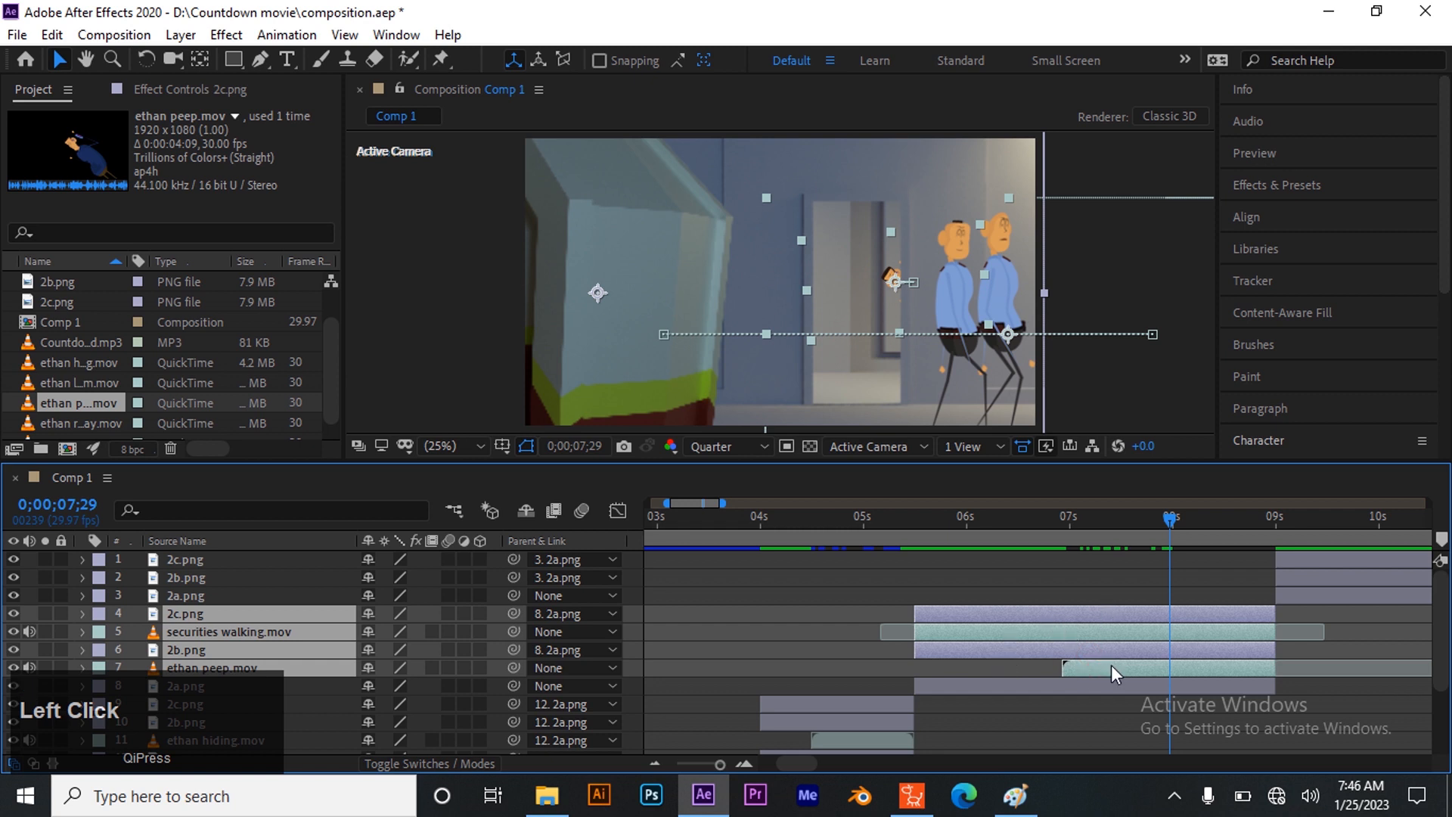
drag(516, 669, 302, 683)
click(302, 683)
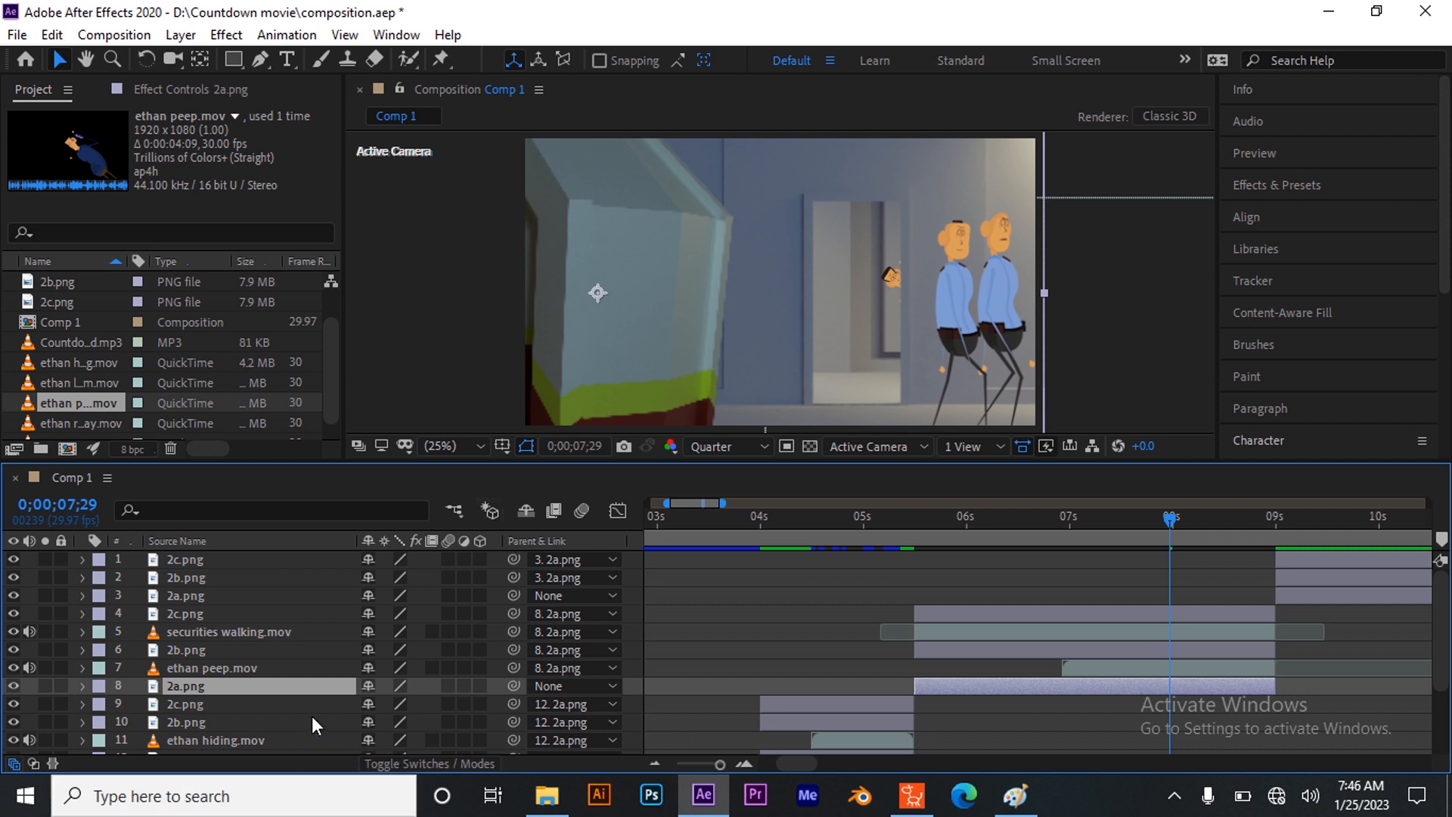
- Scale the parent 2a.png layer 8 to 220% and move it left to bring the doorway nearer the frame's centre
click(207, 690)
key(s)
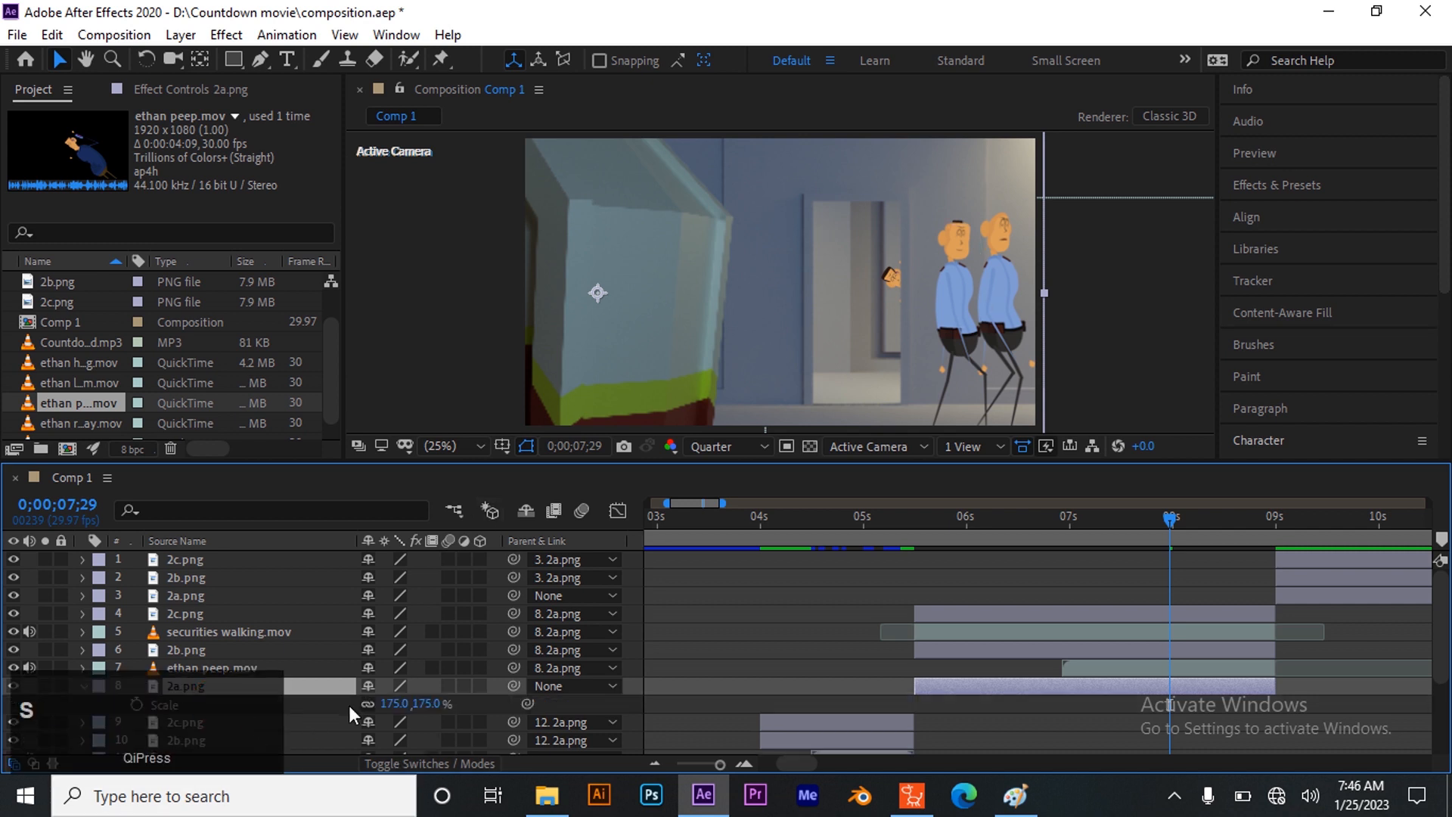
drag(392, 715, 423, 697)
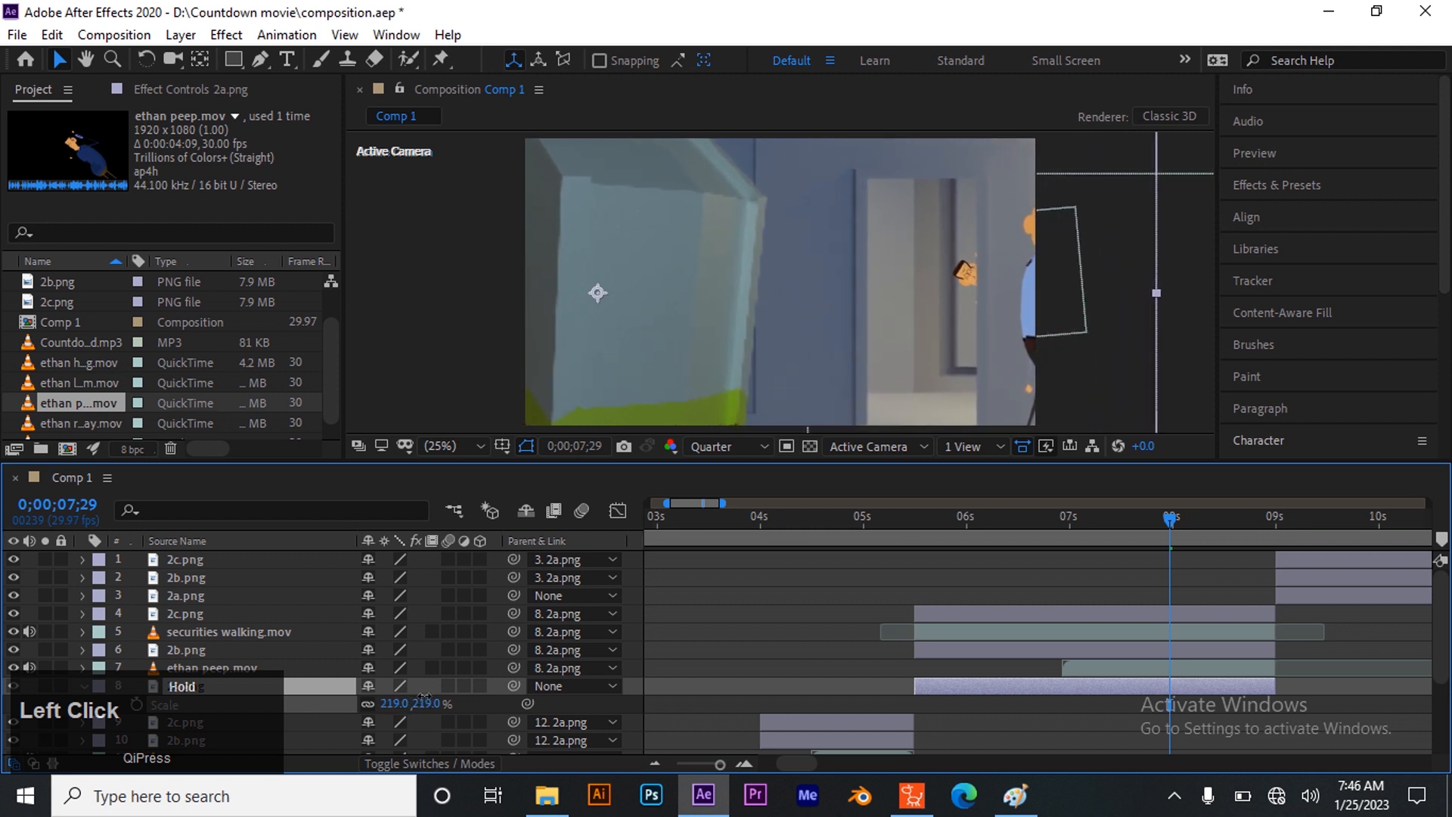
drag(838, 272, 726, 279)
- Play back the enlarged shot from 0;00;04;19 and again from 0;00;04;28 to review the new framing
drag(1171, 531, 825, 618)
key(space)
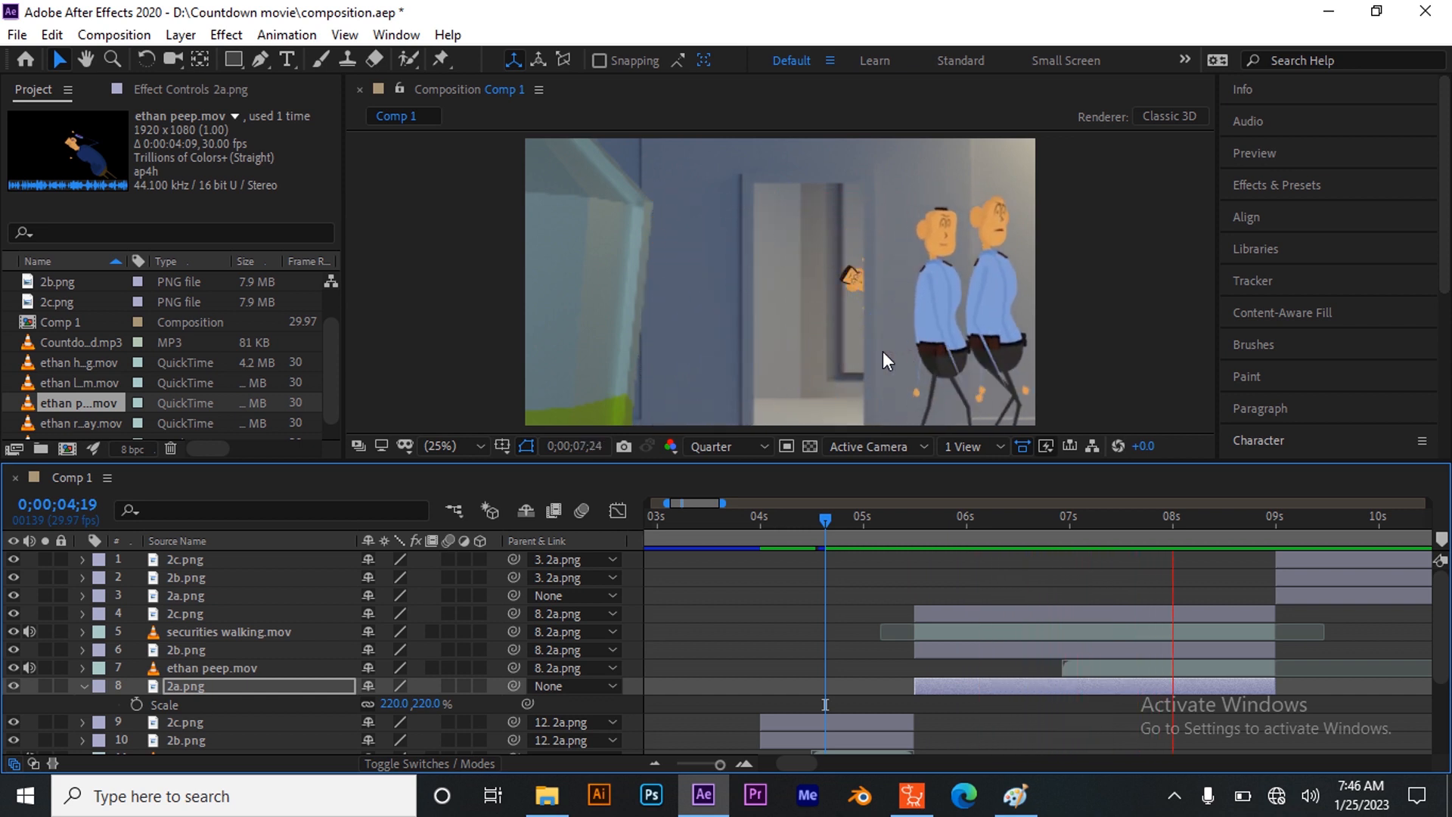
key(space)
drag(1236, 515, 856, 594)
key(space)
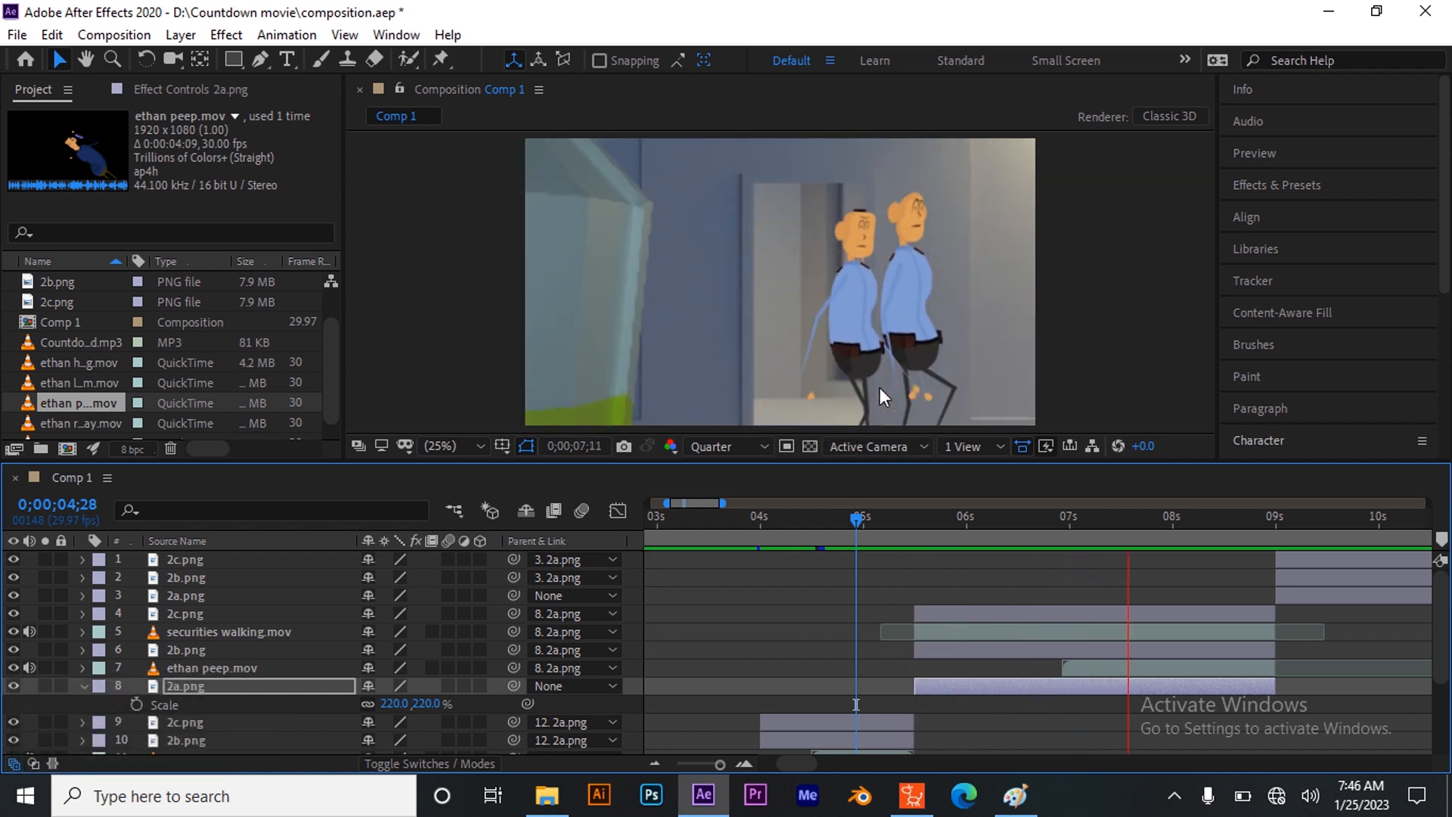
key(space)
click(1172, 591)
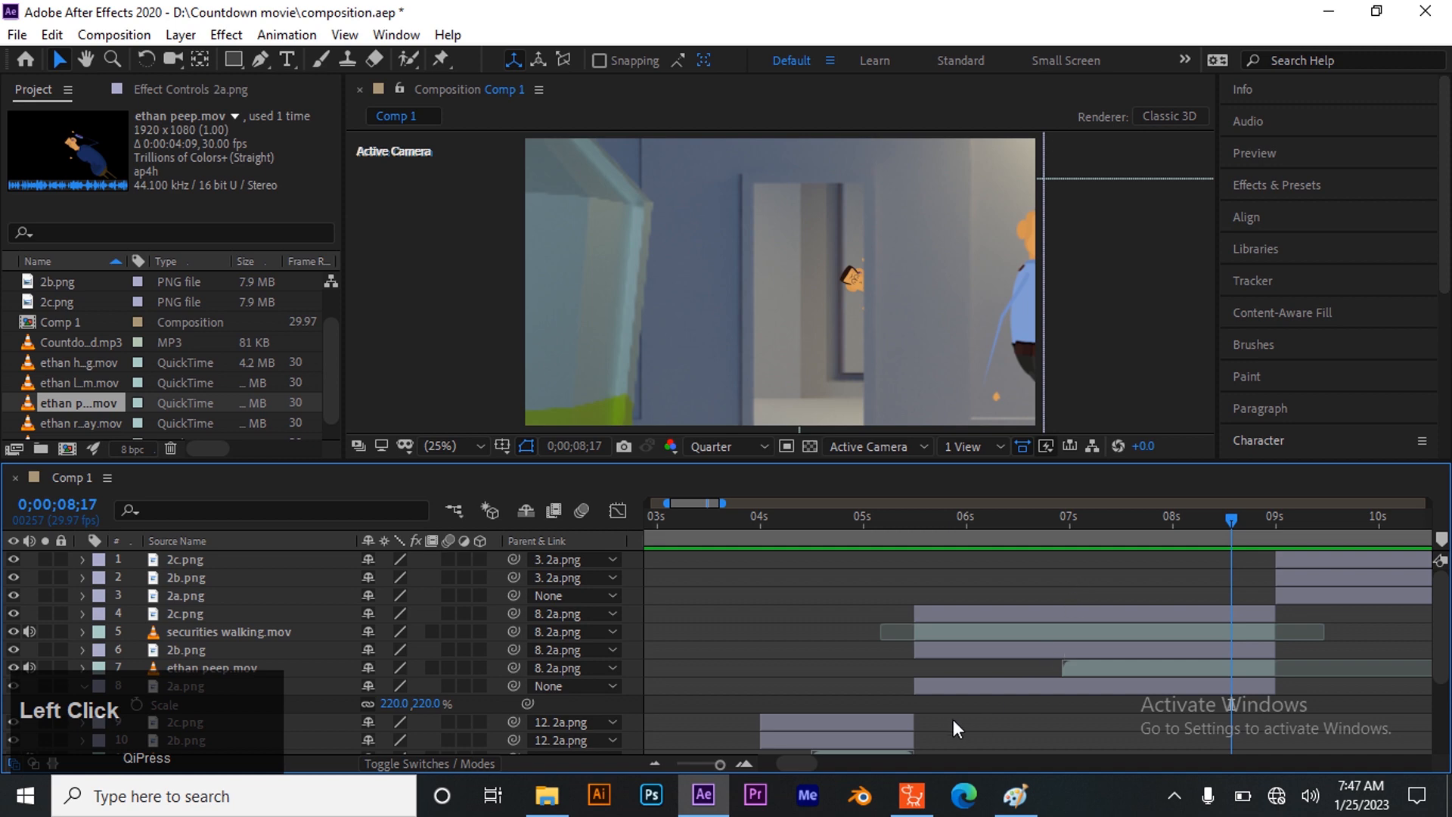
- Check the shot against the storyboard in Paint, switch back to After Effects and save the composition project
click(1015, 795)
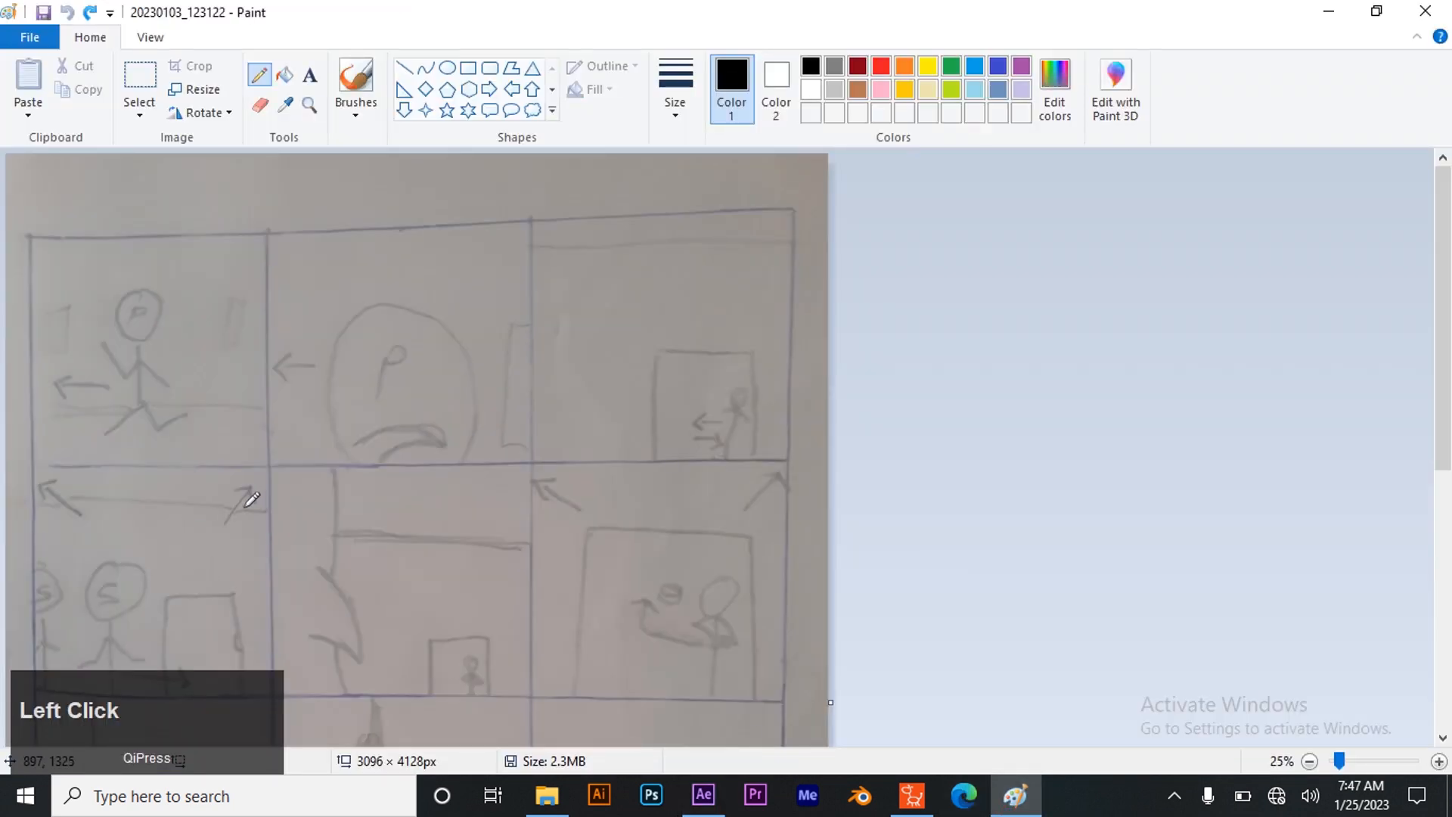
click(704, 795)
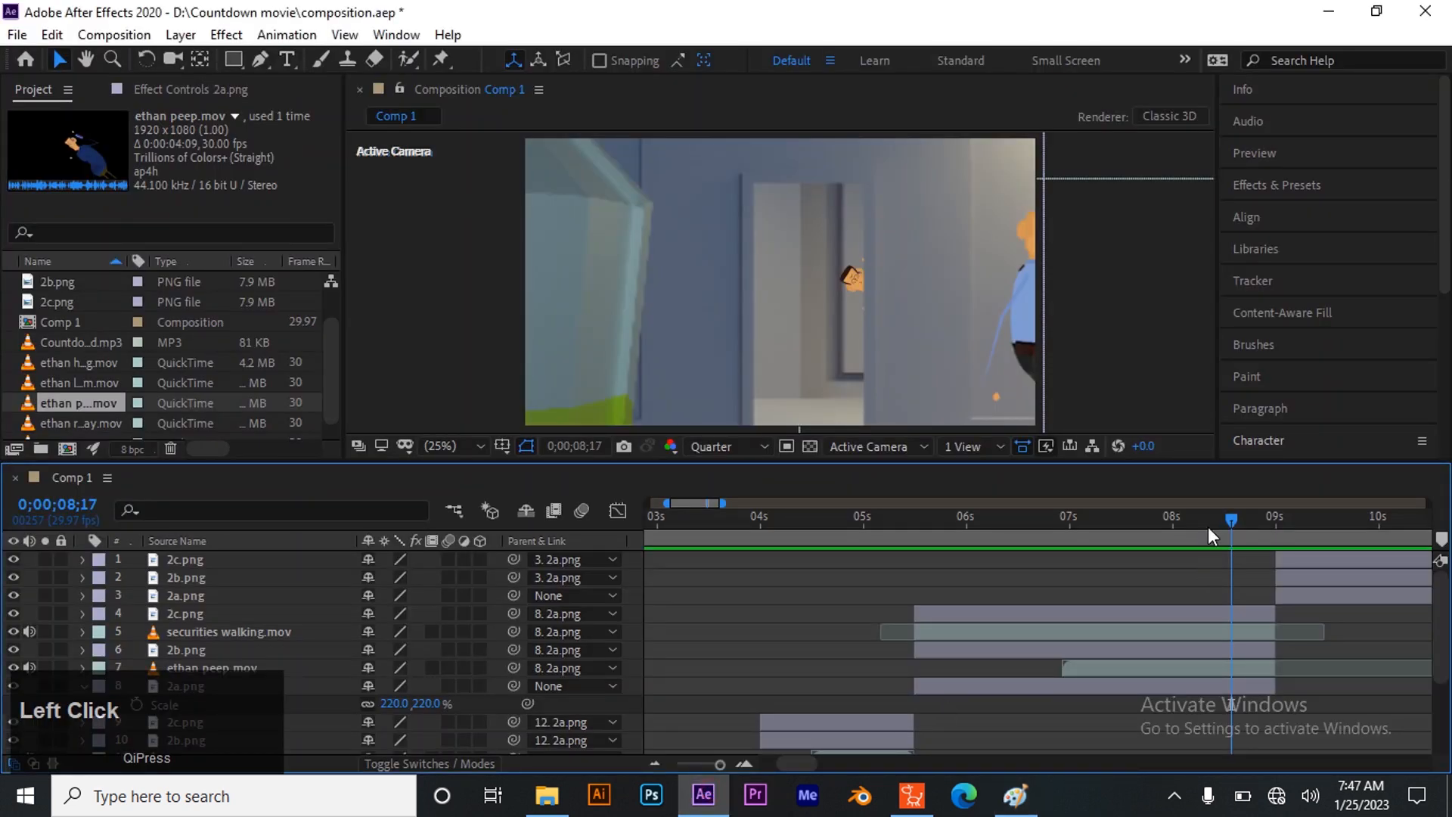
drag(1230, 515, 1107, 560)
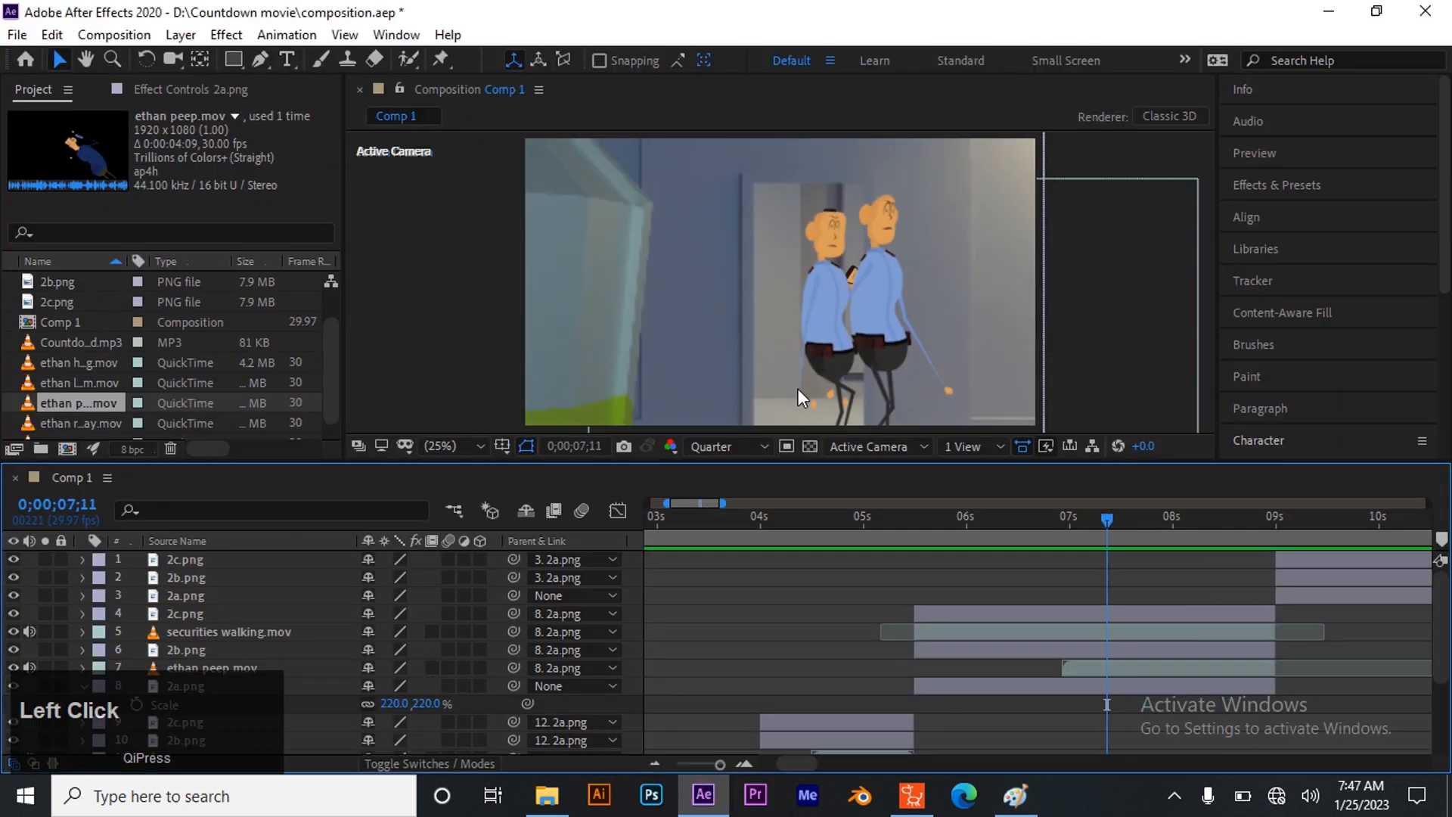
key(ctrl)
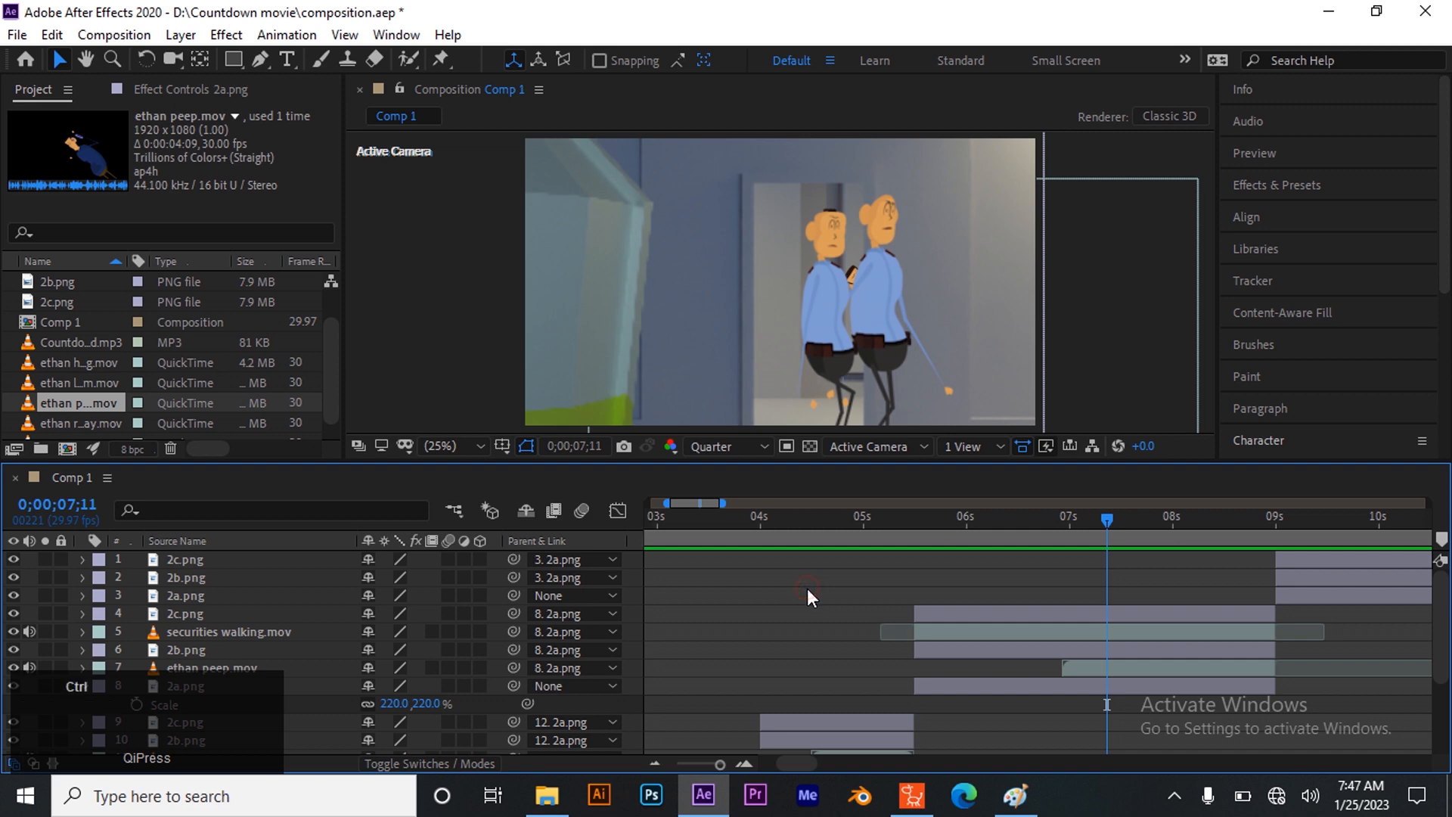
key(ctrl+s)
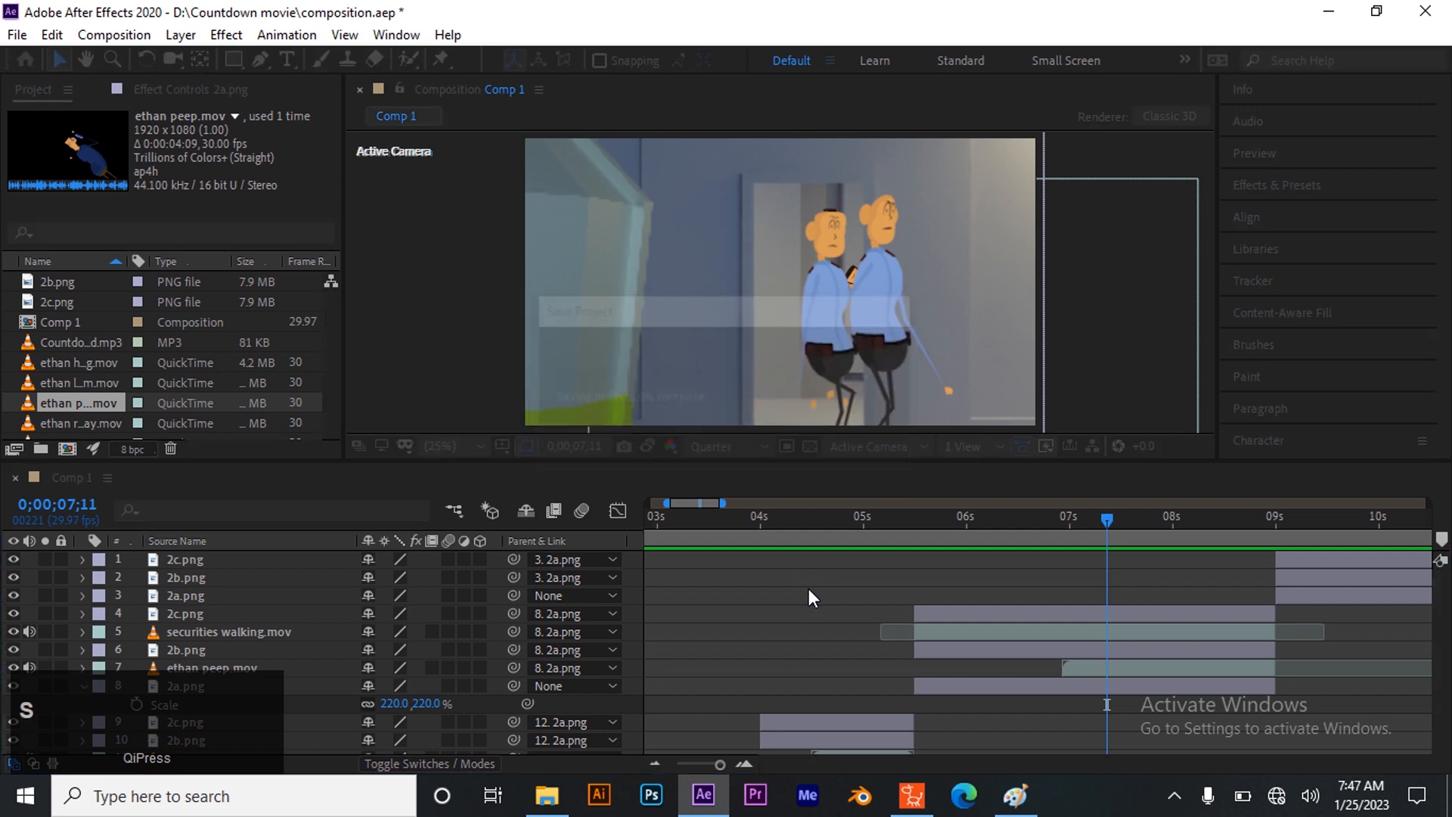